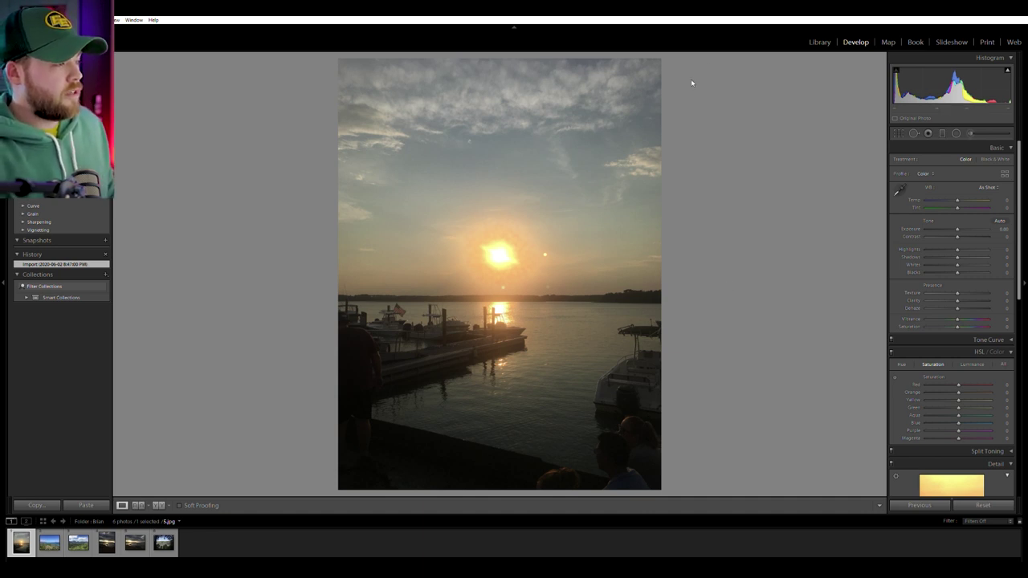
{"action": "left_click", "coordinate": [820, 42]}
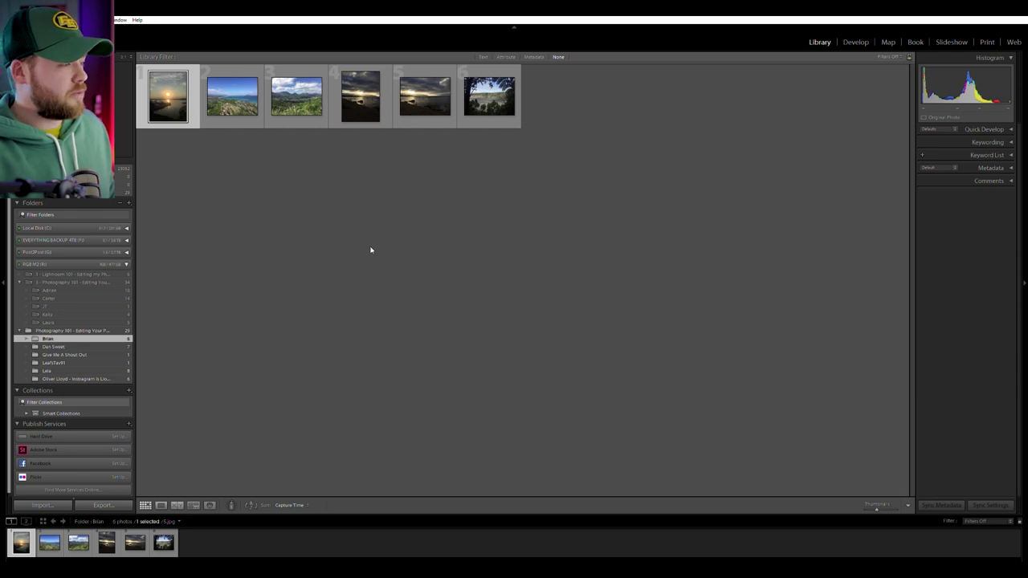
{"action": "key", "text": "d"}
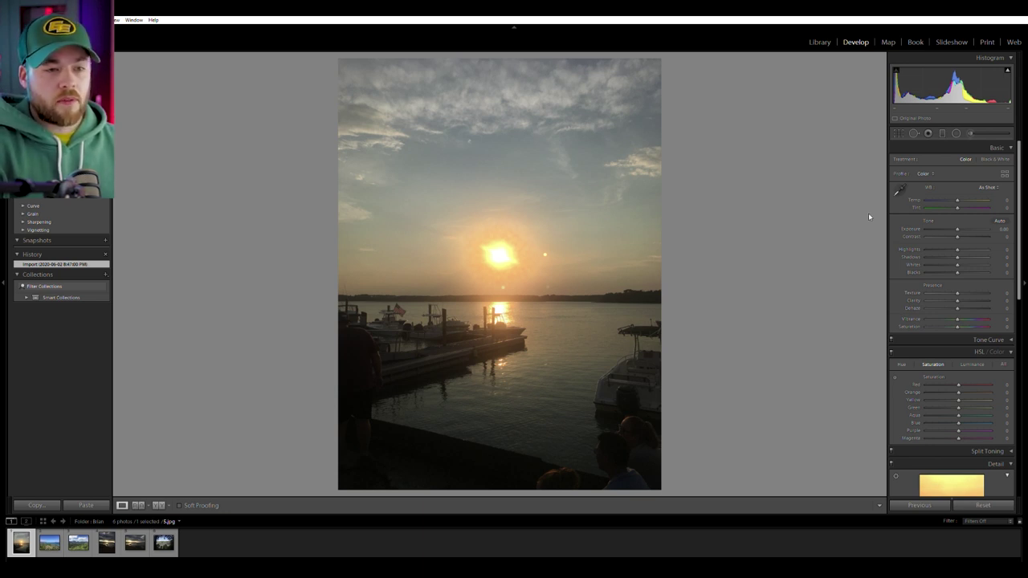
Crop the harbour sunset photo, trimming the boat at the side, the dark foreground and a strip of the upper sky.
{"action": "left_click", "coordinate": [900, 134]}
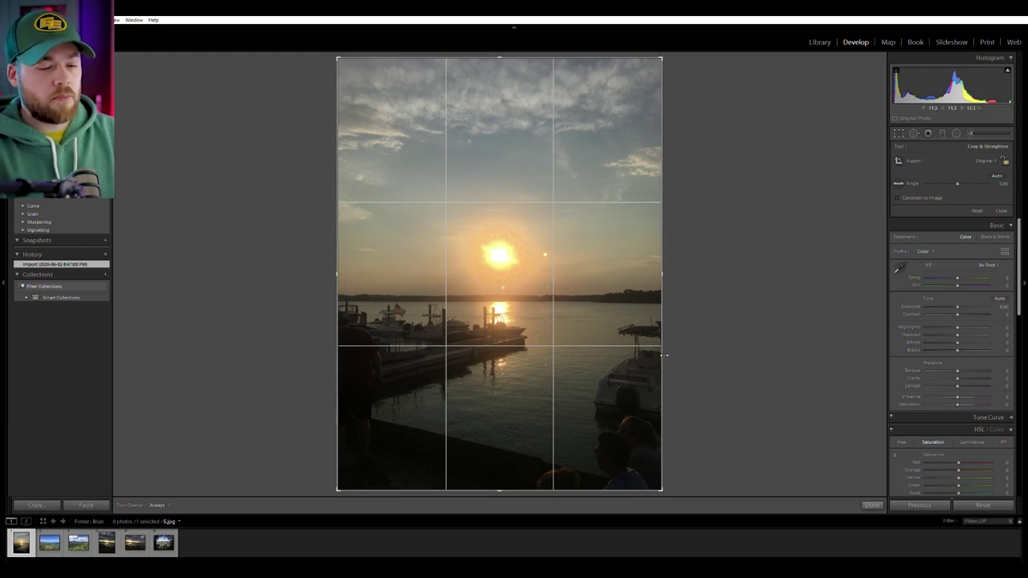
{"action": "left_click_drag", "start_coordinate": [663, 273], "coordinate": [628, 273]}
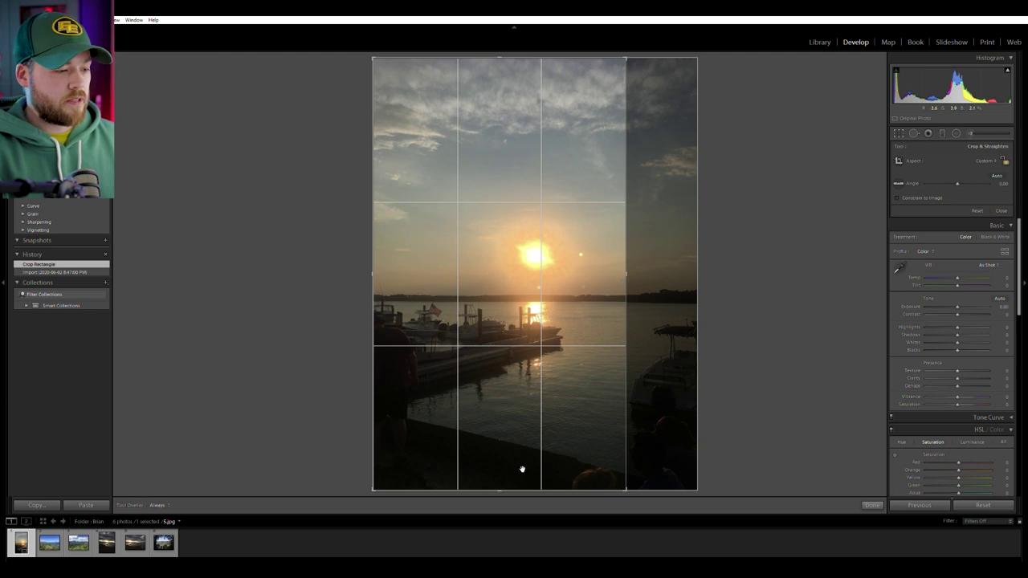
{"action": "left_click_drag", "start_coordinate": [500, 488], "coordinate": [554, 452]}
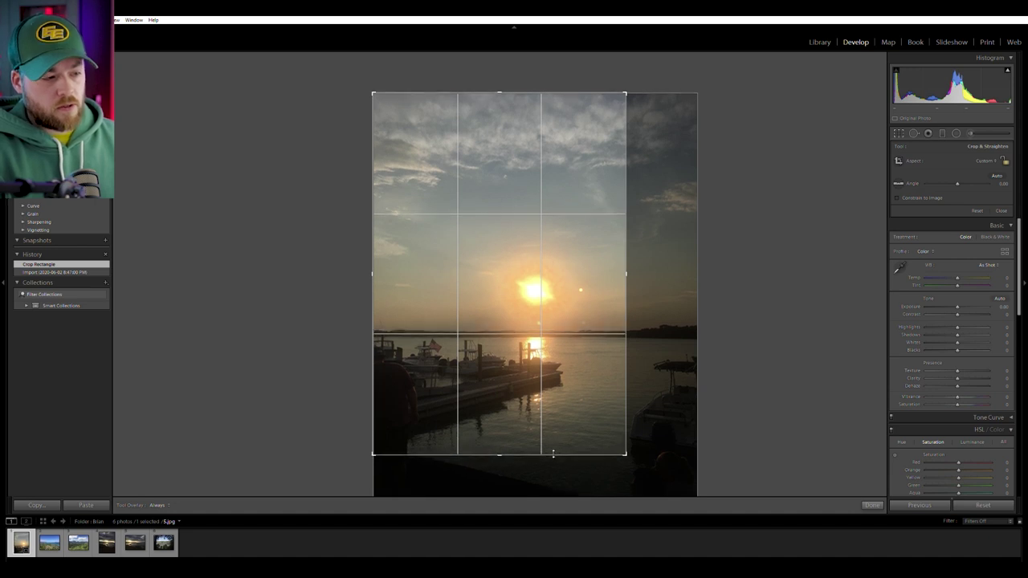
{"action": "mouse_move", "coordinate": [505, 95]}
{"action": "left_mouse_down"}
{"action": "mouse_move", "coordinate": [500, 116]}
{"action": "mouse_move", "coordinate": [499, 107]}
{"action": "left_mouse_up"}
{"action": "left_click_drag", "start_coordinate": [557, 244], "coordinate": [558, 255]}
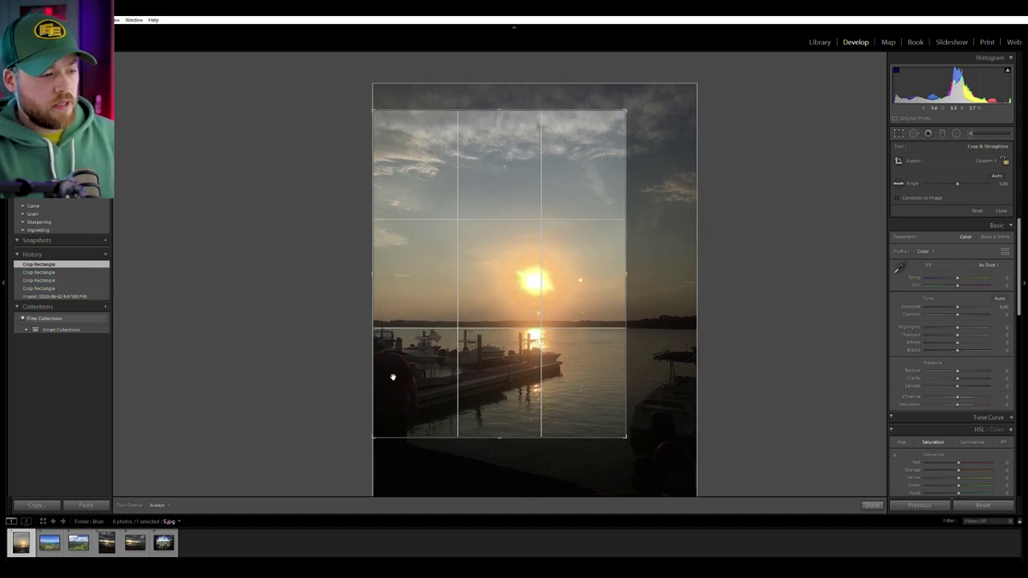
{"action": "key", "text": "Return"}
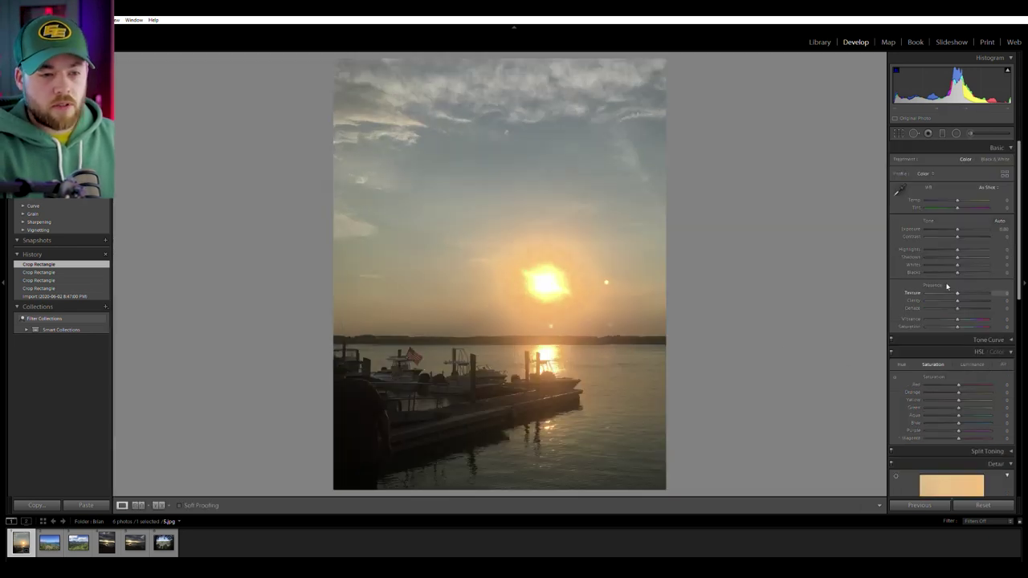
Set the sunset photo's shadows to -77, contrast to +16 and exposure to +0.16, checking the dock area close up.
{"action": "left_click_drag", "start_coordinate": [960, 256], "coordinate": [933, 257]}
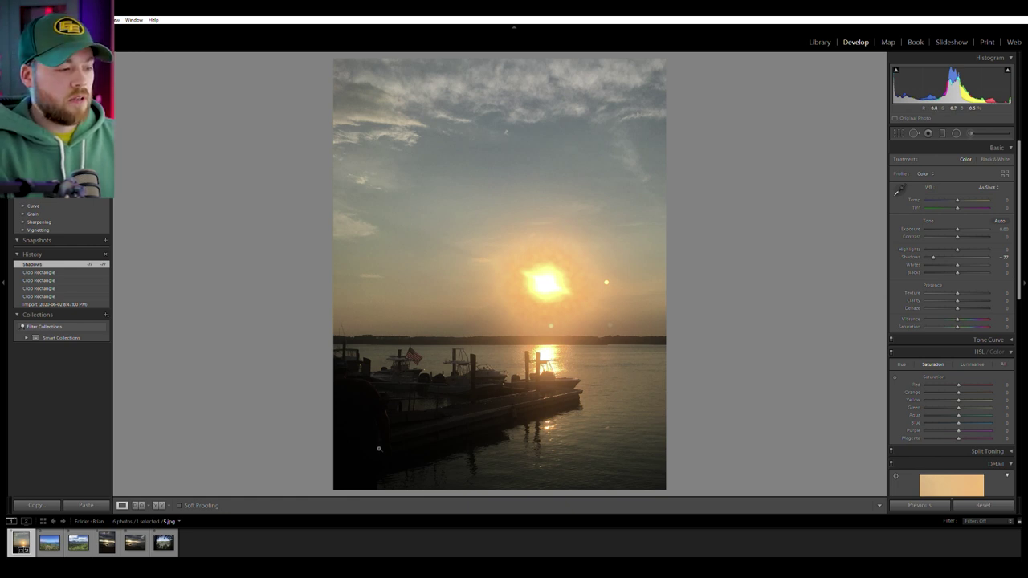
{"action": "left_click", "coordinate": [409, 351]}
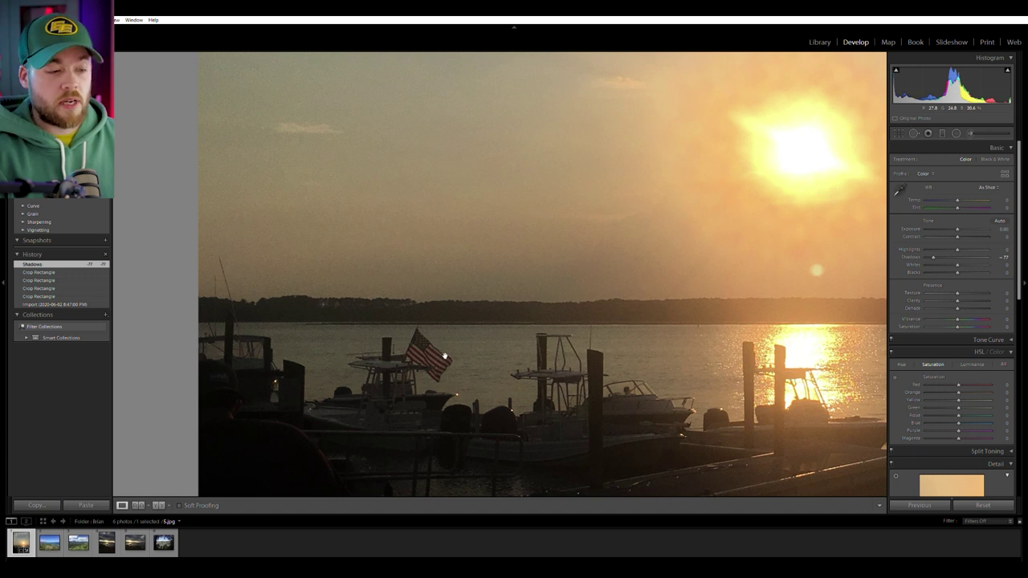
{"action": "left_click", "coordinate": [828, 340]}
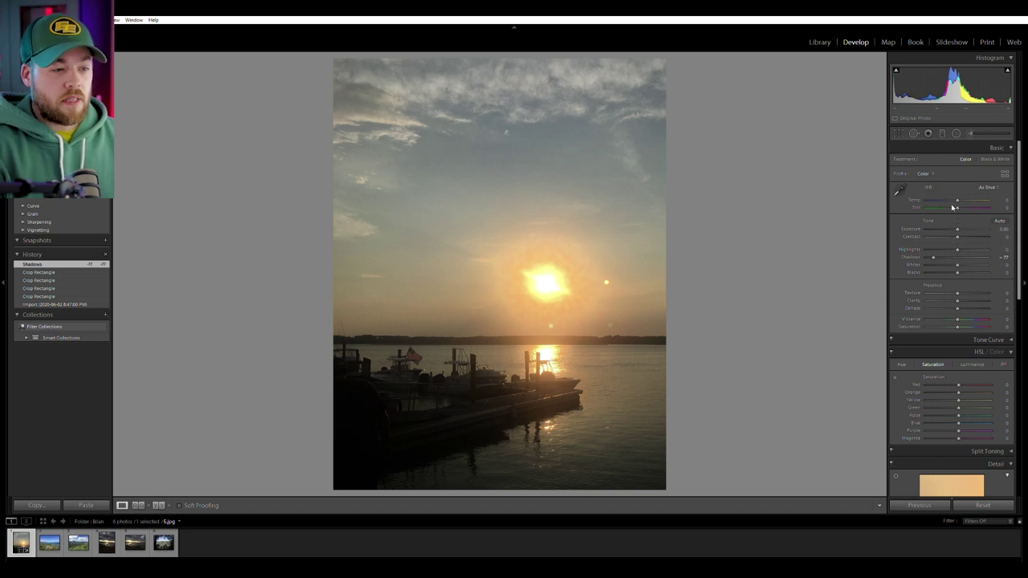
{"action": "left_click_drag", "start_coordinate": [957, 235], "coordinate": [958, 224]}
Darken the sky above the sun with a graduated filter, using no clarity, a lowered exposure and a raised contrast.
{"action": "left_click", "coordinate": [942, 133]}
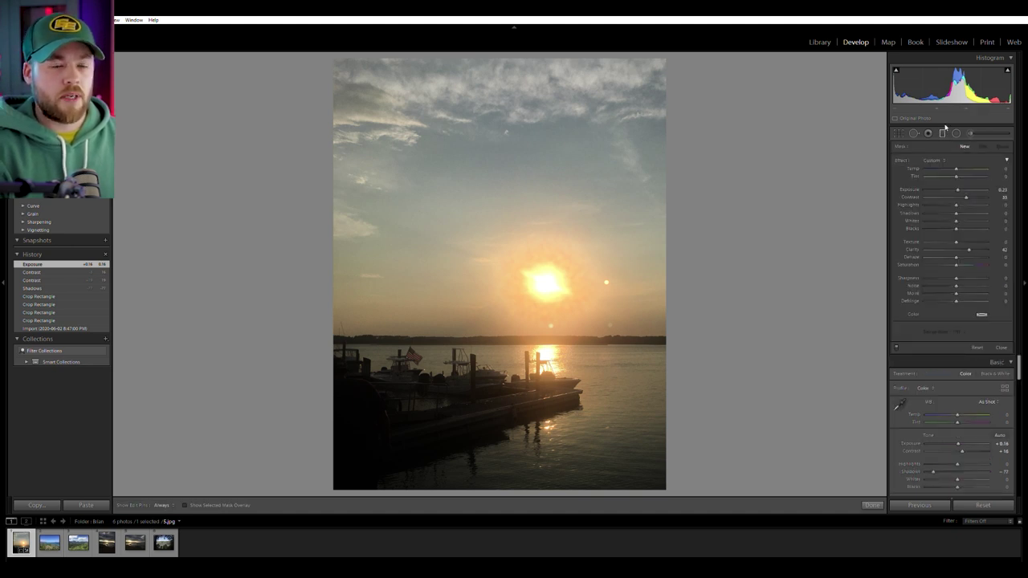
{"action": "double_click", "coordinate": [968, 249]}
{"action": "double_click", "coordinate": [957, 190]}
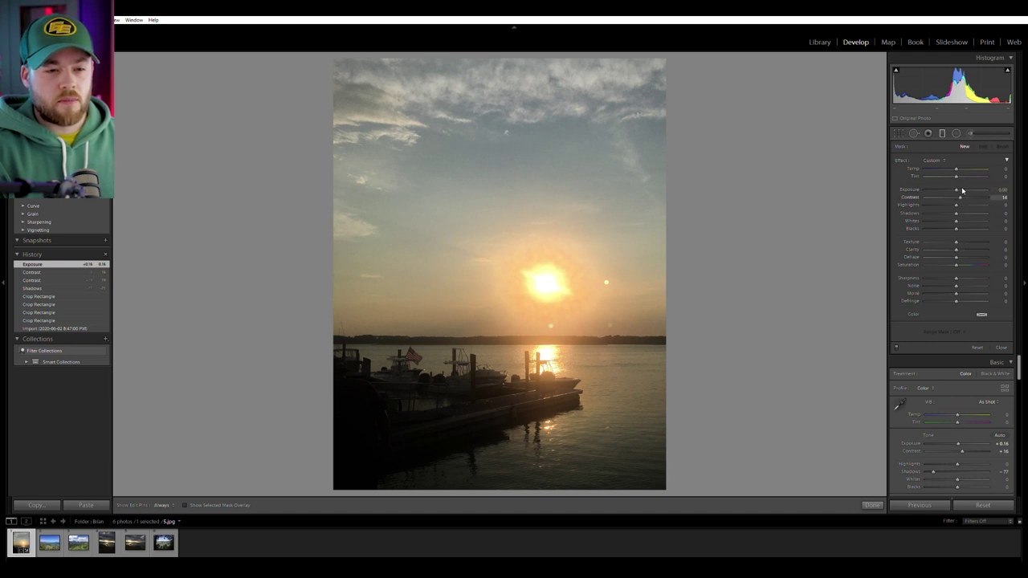
{"action": "left_click_drag", "start_coordinate": [957, 190], "coordinate": [954, 187]}
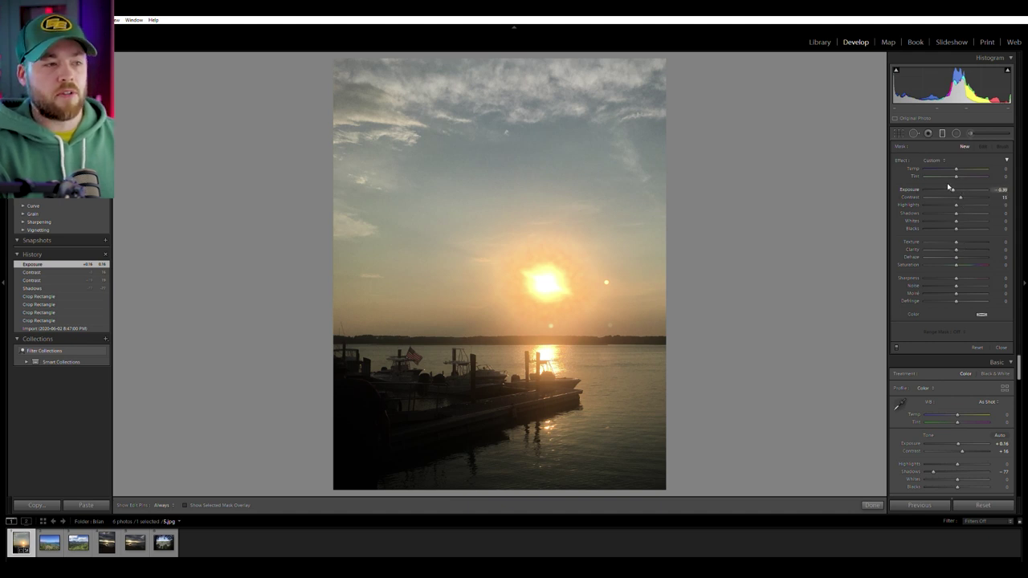
{"action": "left_click_drag", "start_coordinate": [497, 122], "coordinate": [478, 242]}
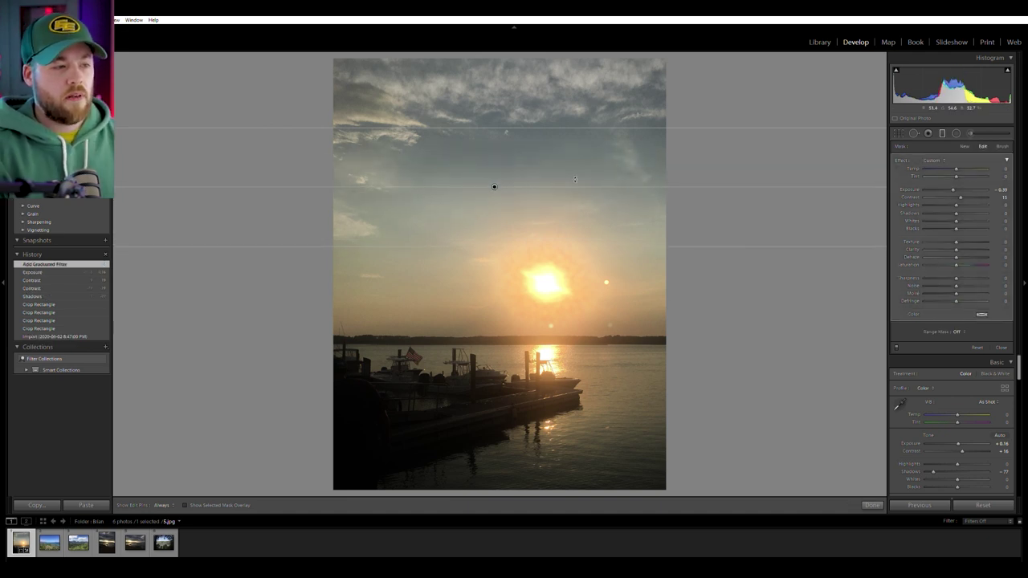
{"action": "left_click_drag", "start_coordinate": [494, 186], "coordinate": [482, 218]}
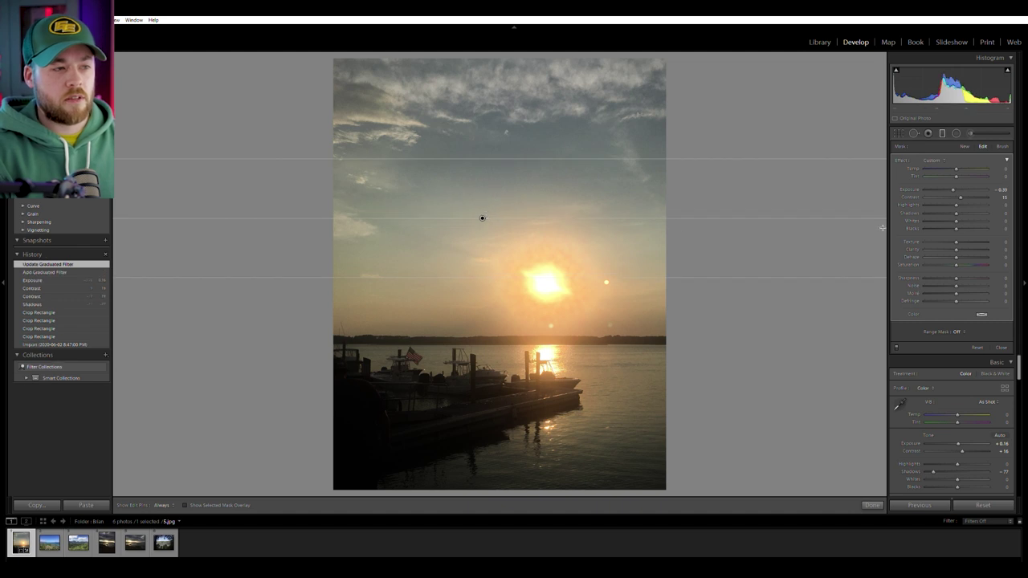
{"action": "mouse_move", "coordinate": [962, 197]}
{"action": "left_mouse_down"}
{"action": "mouse_move", "coordinate": [985, 196]}
{"action": "mouse_move", "coordinate": [949, 187]}
{"action": "left_mouse_up"}
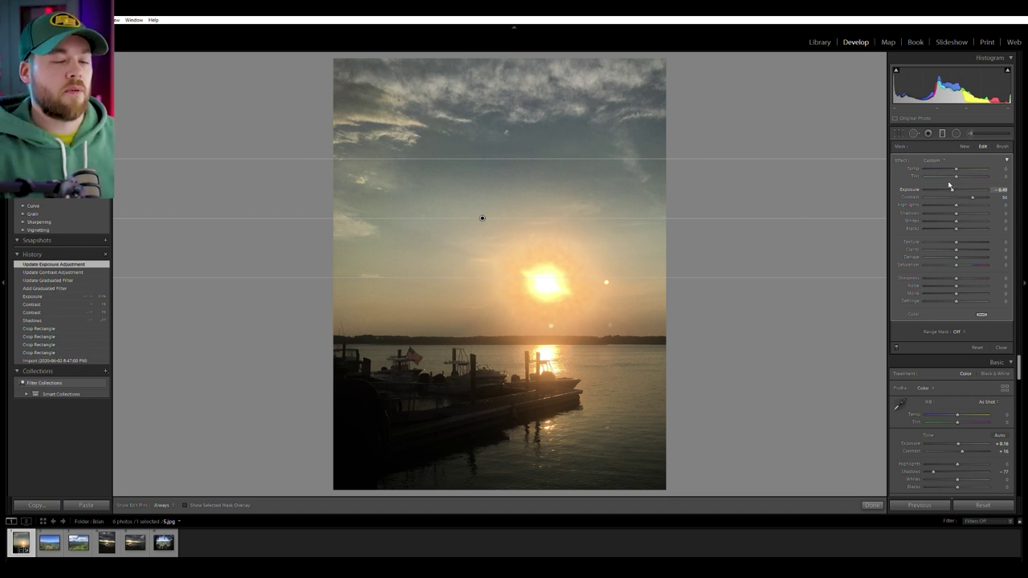
{"action": "left_click", "coordinate": [928, 133]}
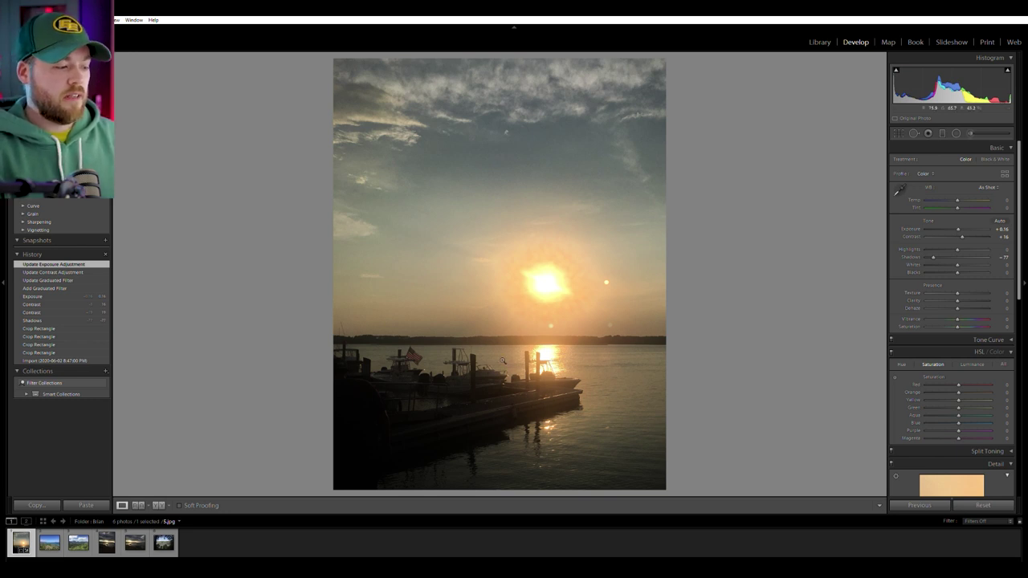
Straighten the horizon of 2.jpg with a crop angle of 0.93 and crop away the upper part of the sky.
{"action": "left_click", "coordinate": [48, 543]}
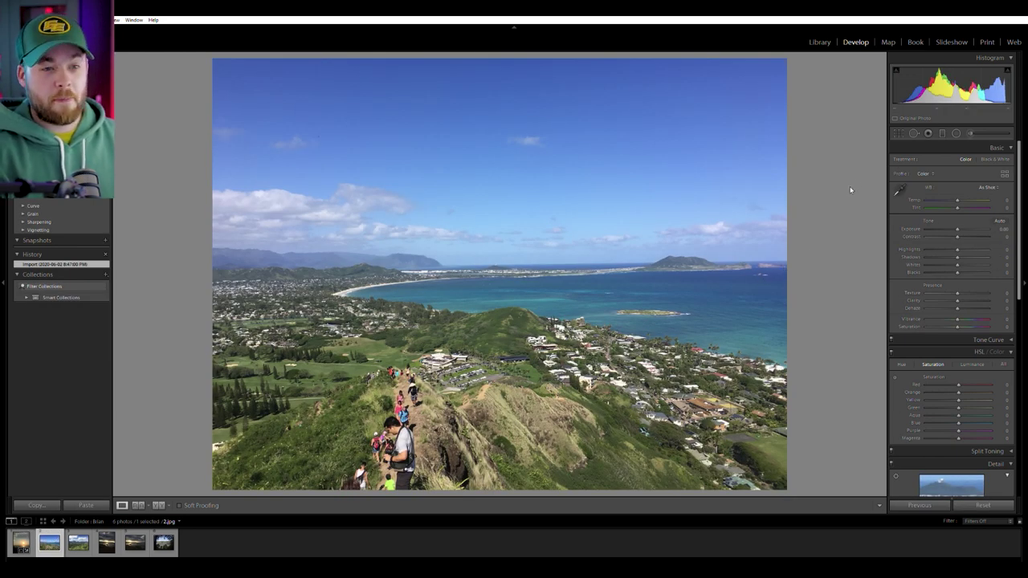
{"action": "left_click", "coordinate": [898, 133]}
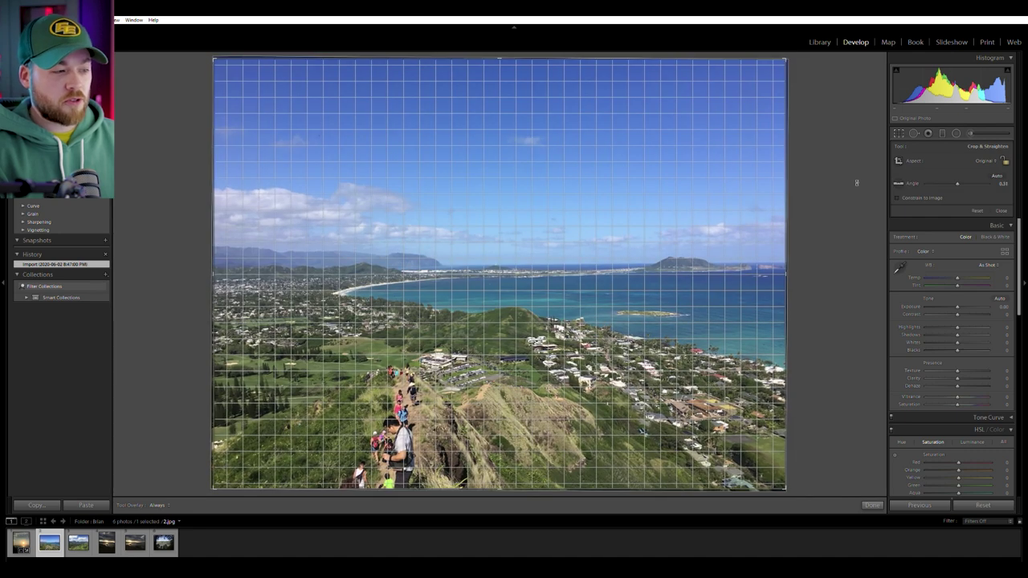
{"action": "left_click_drag", "start_coordinate": [856, 183], "coordinate": [861, 186]}
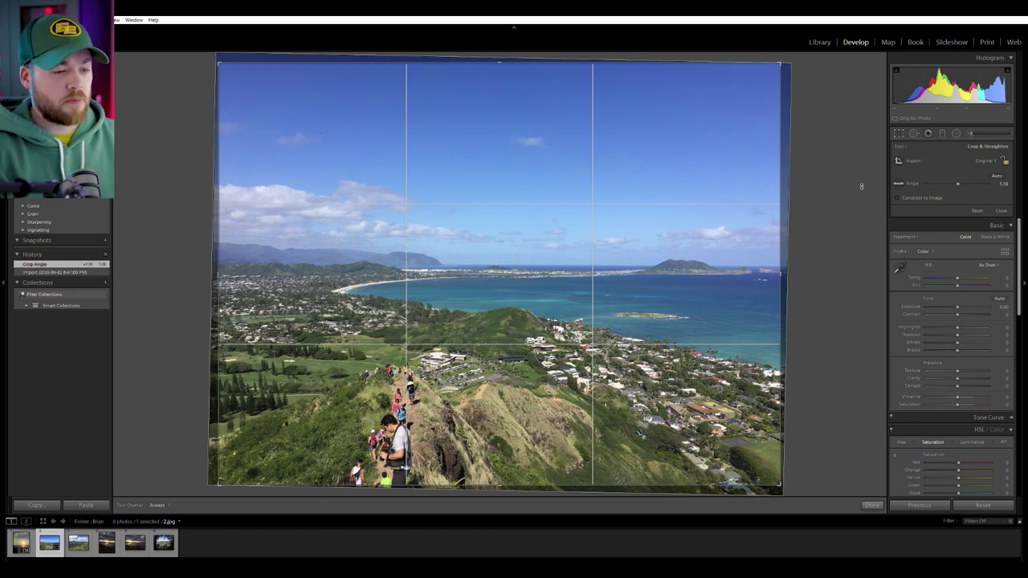
{"action": "left_click_drag", "start_coordinate": [501, 60], "coordinate": [501, 107]}
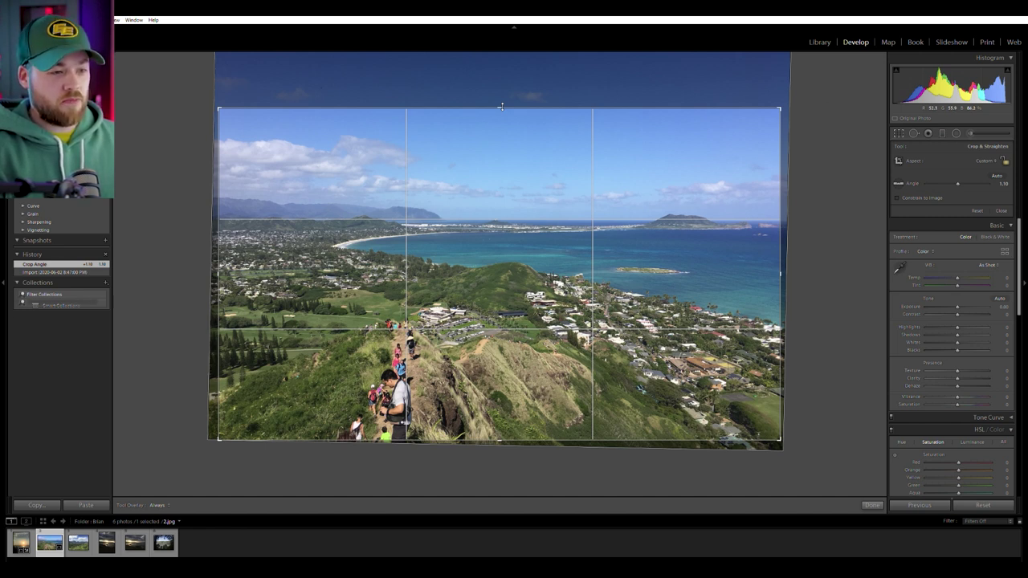
{"action": "left_click_drag", "start_coordinate": [828, 207], "coordinate": [834, 207]}
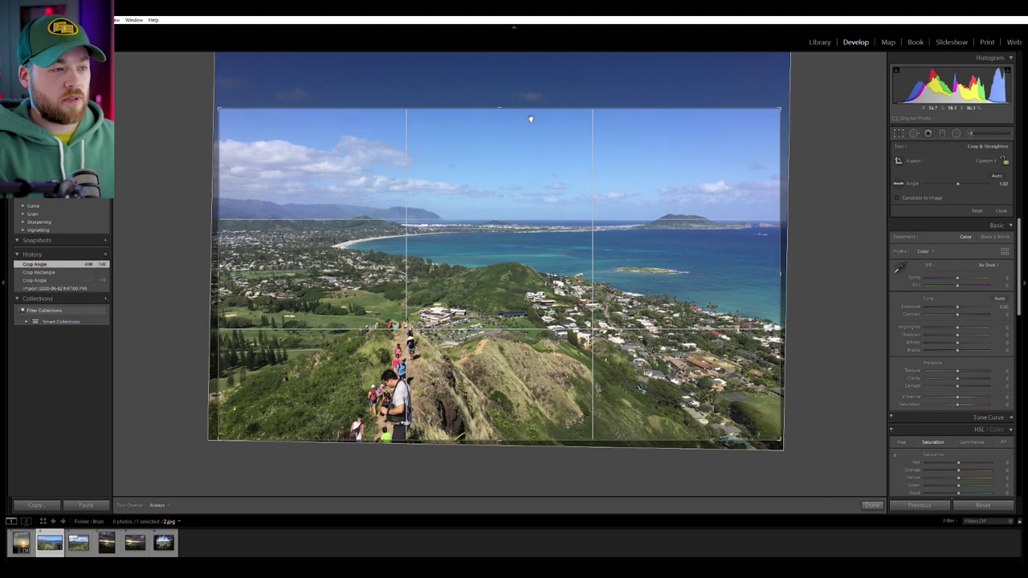
{"action": "left_click", "coordinate": [502, 104]}
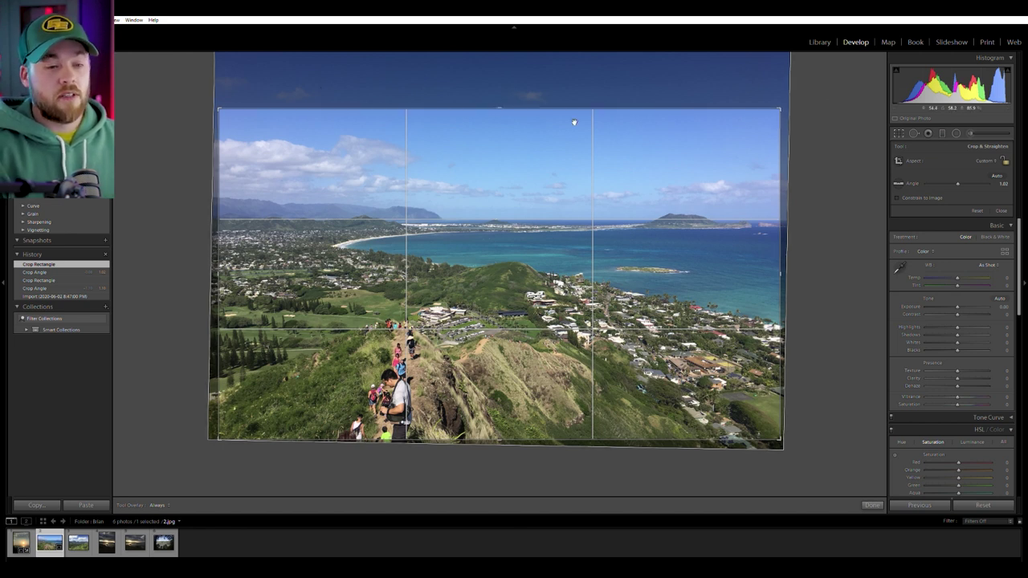
{"action": "left_click_drag", "start_coordinate": [804, 162], "coordinate": [820, 160]}
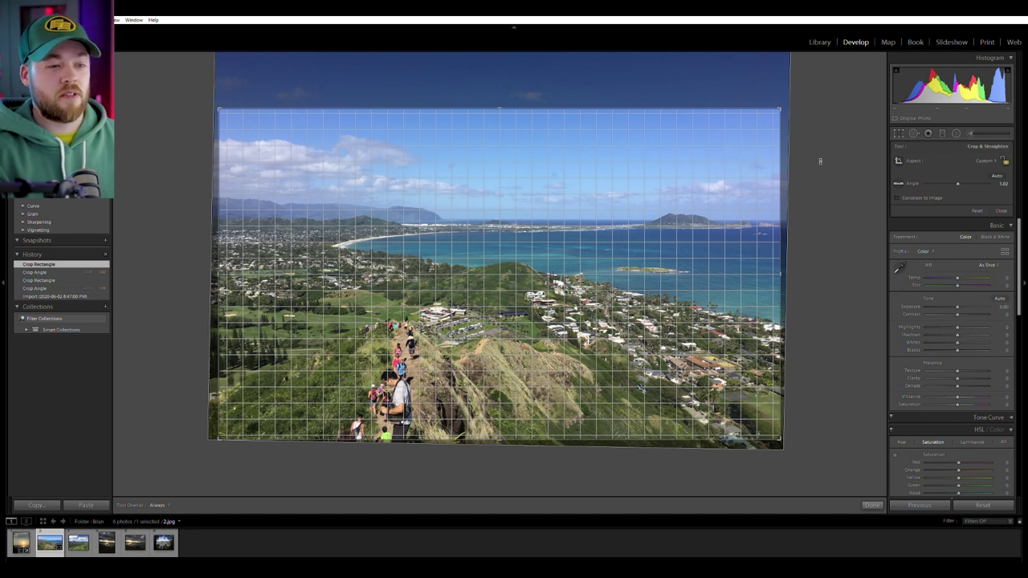
{"action": "left_click_drag", "start_coordinate": [820, 160], "coordinate": [821, 157]}
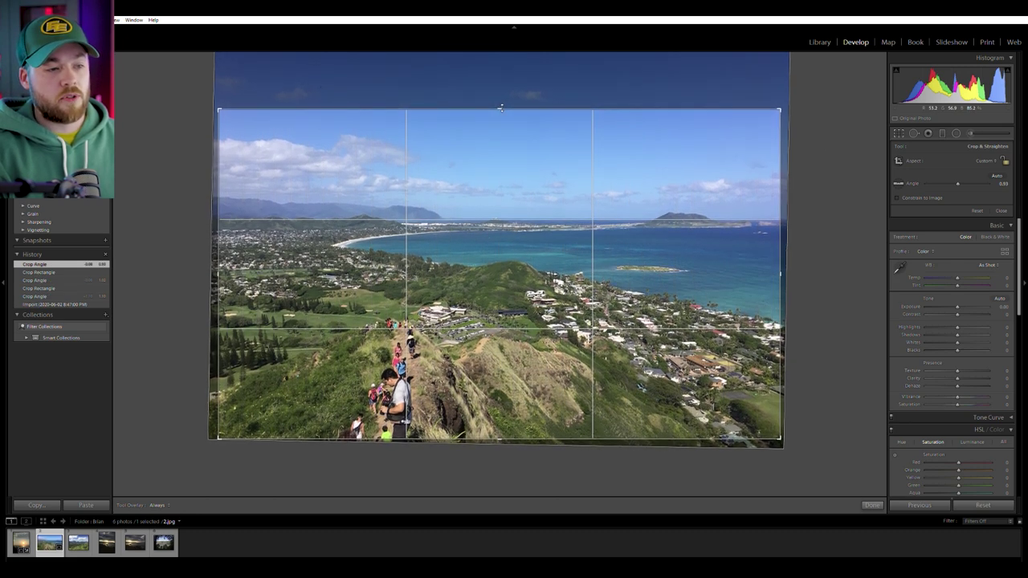
{"action": "left_click", "coordinate": [500, 107]}
{"action": "key", "text": "Return"}
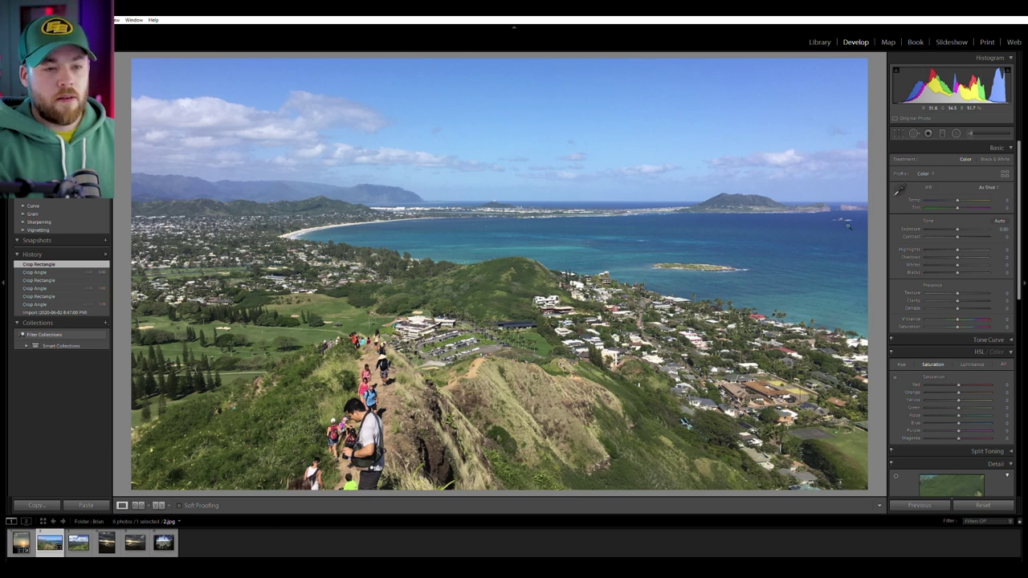
Set the coastal photo's exposure to +0.10, contrast to +28 and vibrance to +29.
{"action": "left_click_drag", "start_coordinate": [957, 234], "coordinate": [965, 228]}
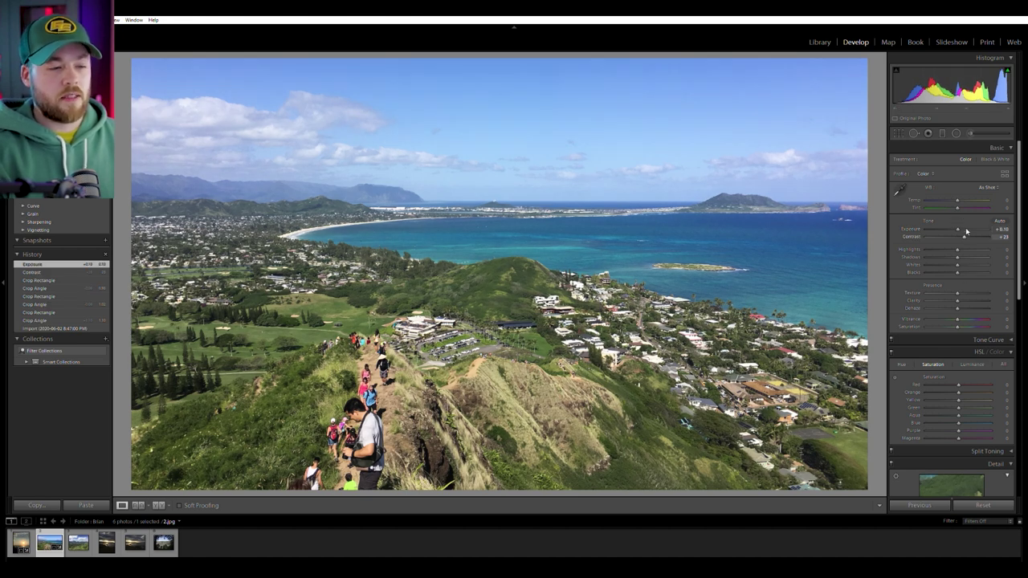
{"action": "left_click_drag", "start_coordinate": [957, 317], "coordinate": [981, 316]}
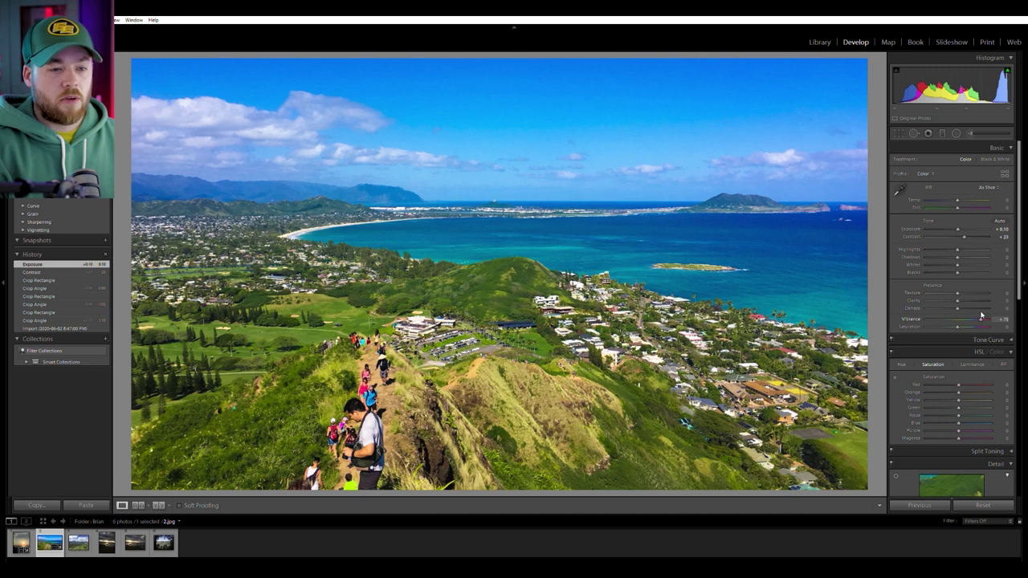
{"action": "left_click_drag", "start_coordinate": [980, 316], "coordinate": [981, 316]}
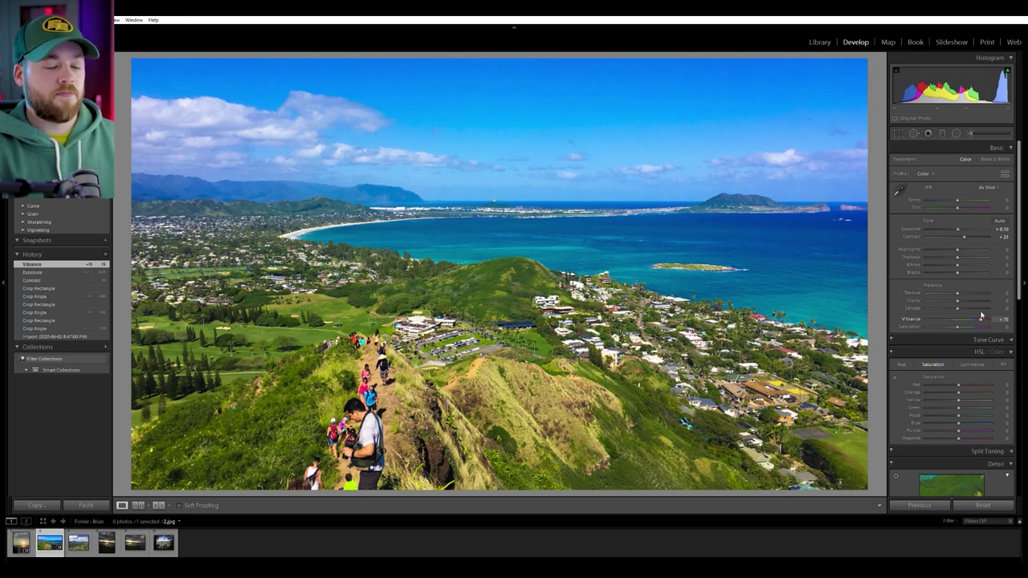
{"action": "left_click_drag", "start_coordinate": [981, 316], "coordinate": [982, 317]}
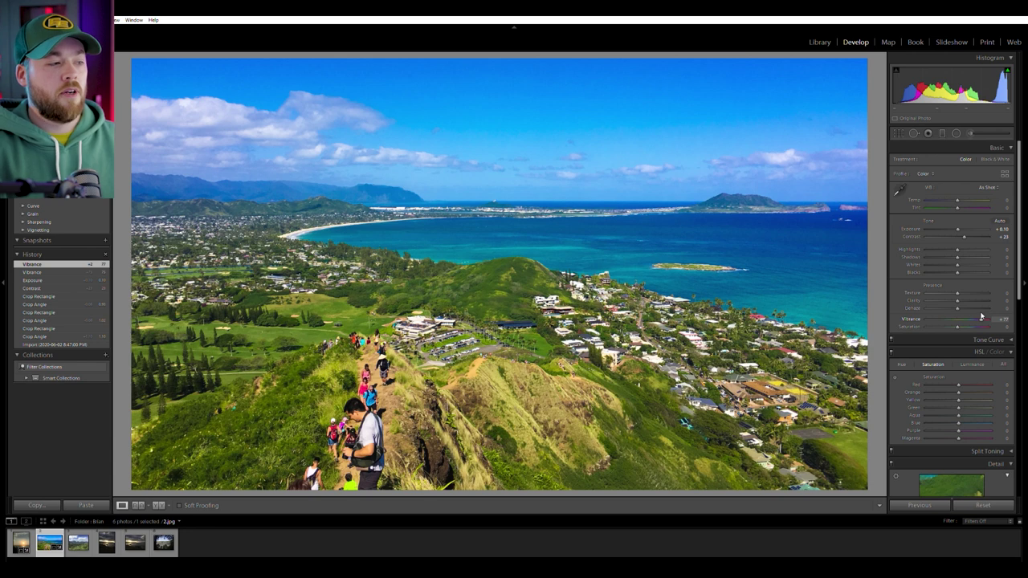
{"action": "left_click_drag", "start_coordinate": [981, 317], "coordinate": [988, 315]}
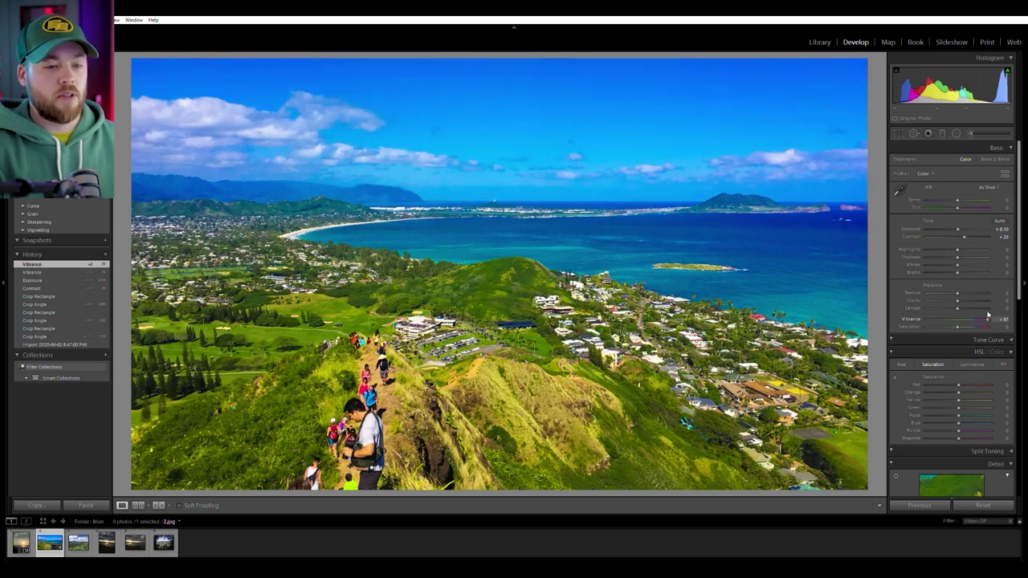
{"action": "left_click_drag", "start_coordinate": [988, 315], "coordinate": [966, 310]}
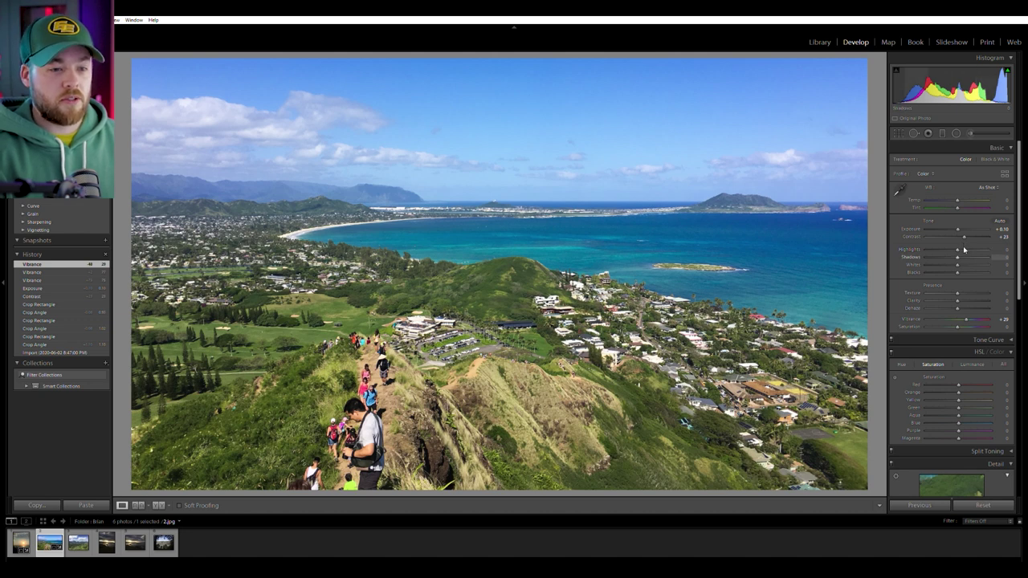
{"action": "left_click_drag", "start_coordinate": [964, 233], "coordinate": [966, 234]}
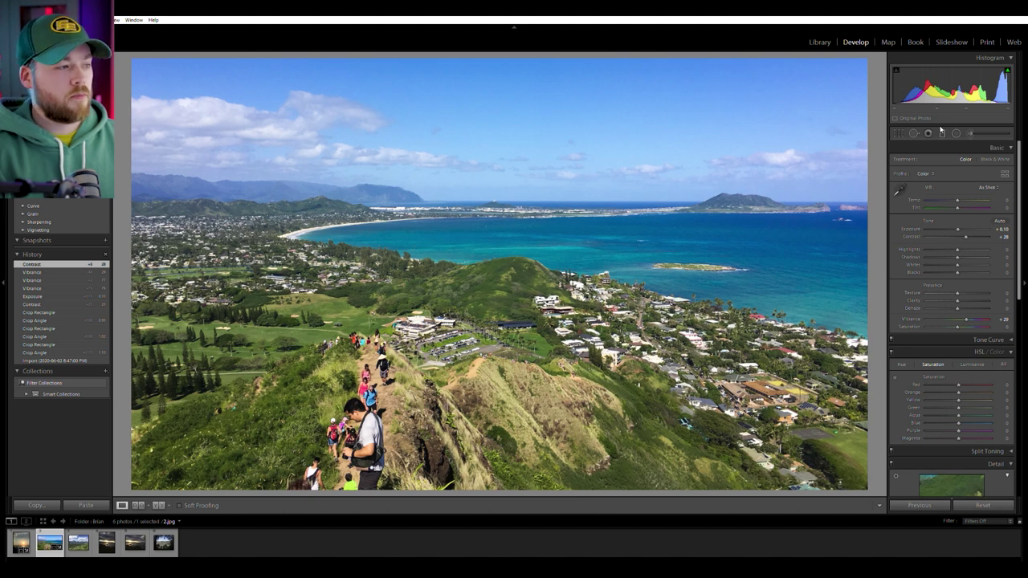
Add a graduated filter over the coastal photo's sky with exposure -0.70, contrast 60 and tint -38.
{"action": "left_click", "coordinate": [942, 132]}
{"action": "left_click_drag", "start_coordinate": [434, 123], "coordinate": [443, 250]}
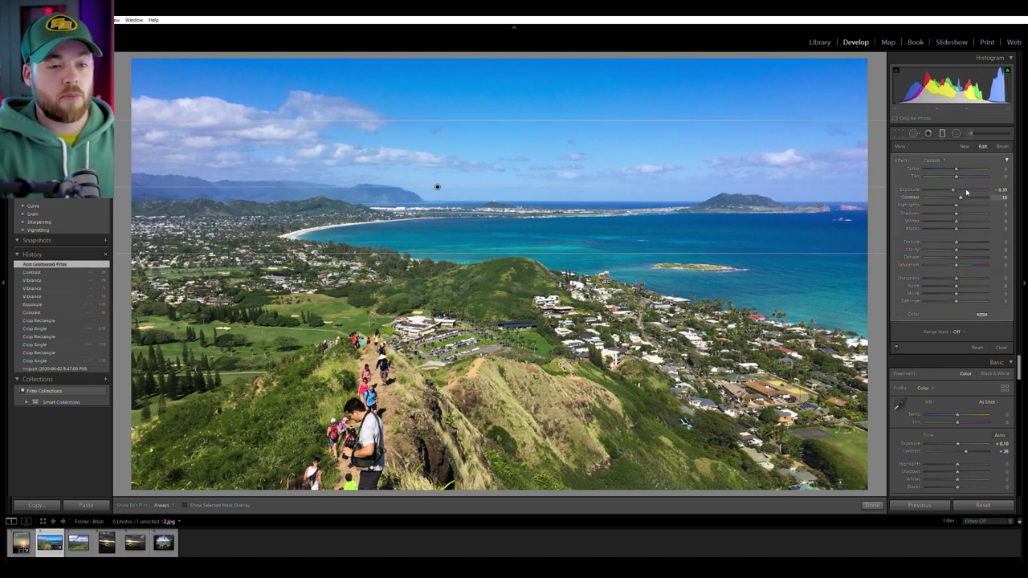
{"action": "mouse_move", "coordinate": [966, 191]}
{"action": "left_mouse_down"}
{"action": "mouse_move", "coordinate": [992, 191]}
{"action": "mouse_move", "coordinate": [978, 192]}
{"action": "left_mouse_up"}
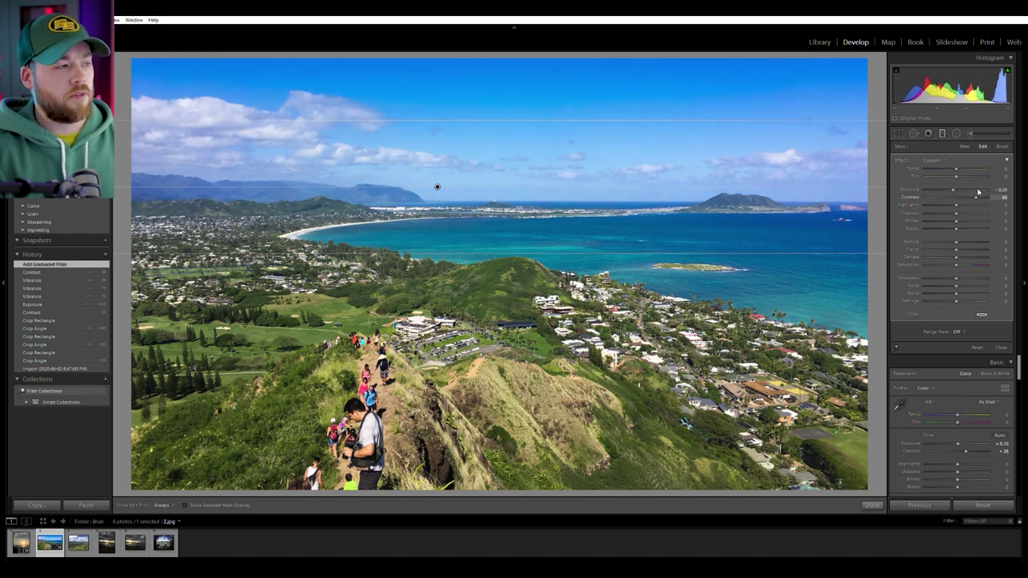
{"action": "left_click_drag", "start_coordinate": [956, 191], "coordinate": [953, 186]}
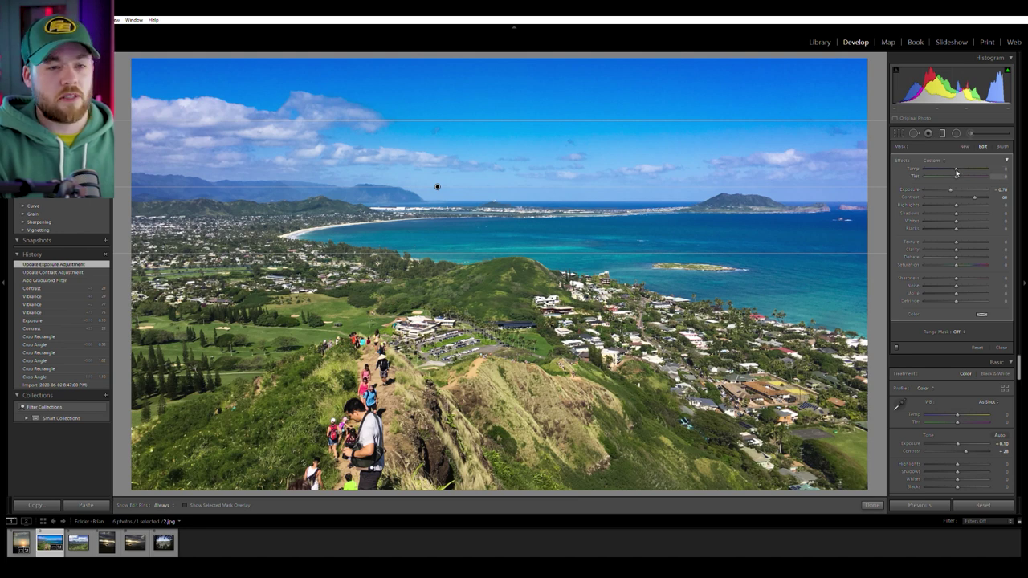
{"action": "left_click_drag", "start_coordinate": [956, 173], "coordinate": [945, 174]}
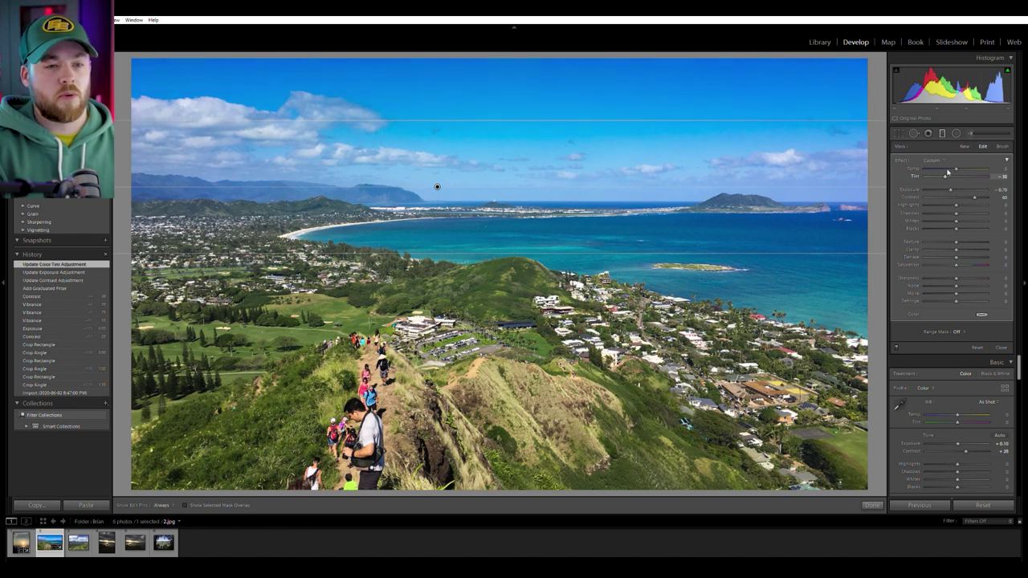
{"action": "left_click", "coordinate": [942, 133]}
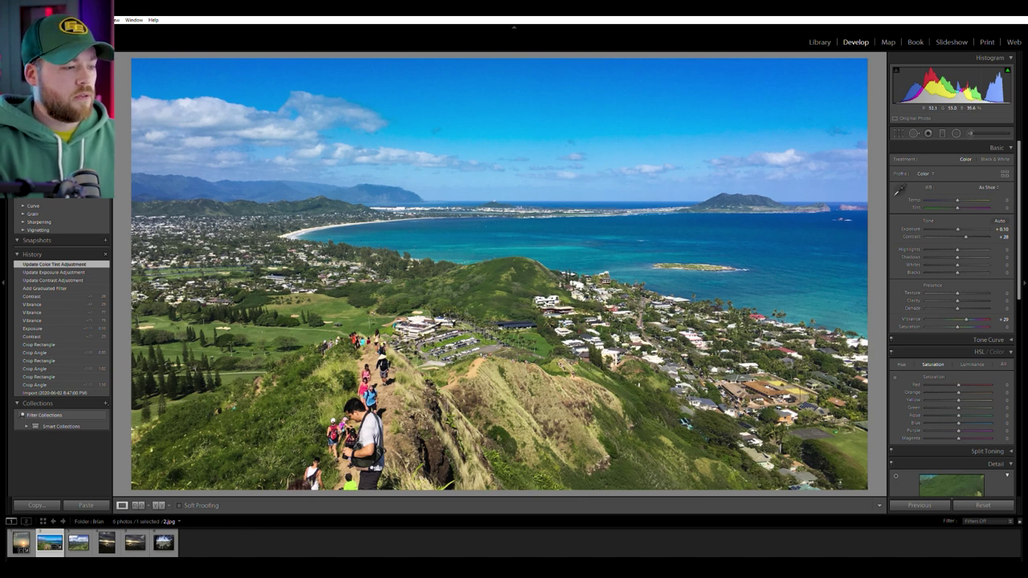
Open 4.jpg, the green valley photo, and examine its mountains, foreground and clouds close up.
{"action": "left_click", "coordinate": [78, 543]}
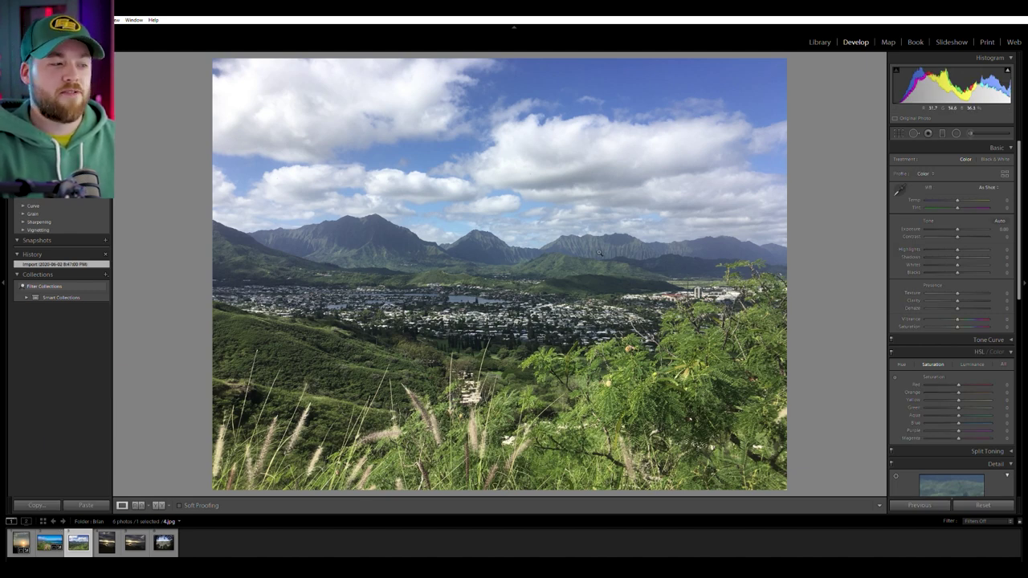
{"action": "left_click", "coordinate": [599, 253]}
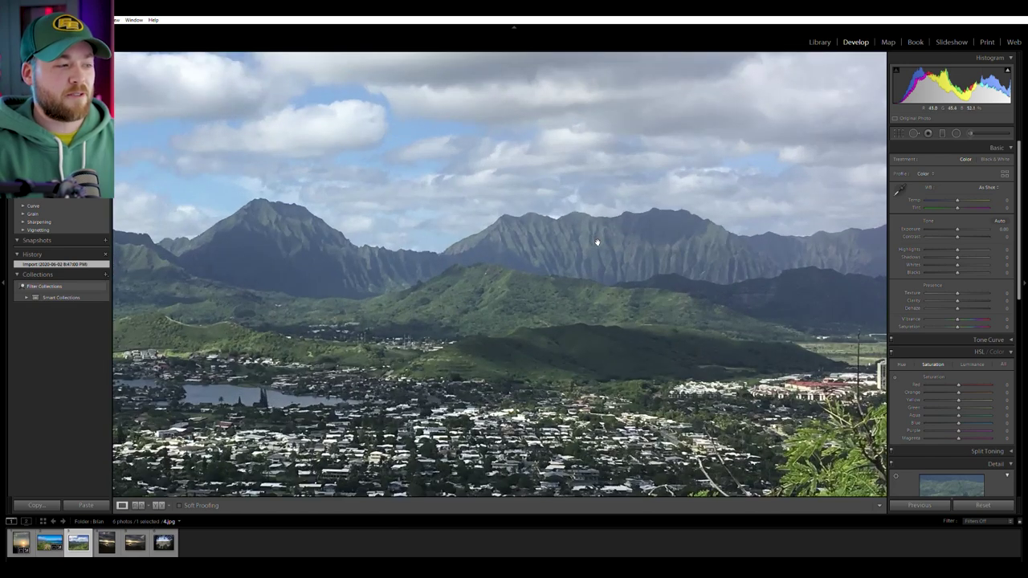
{"action": "left_click", "coordinate": [588, 243]}
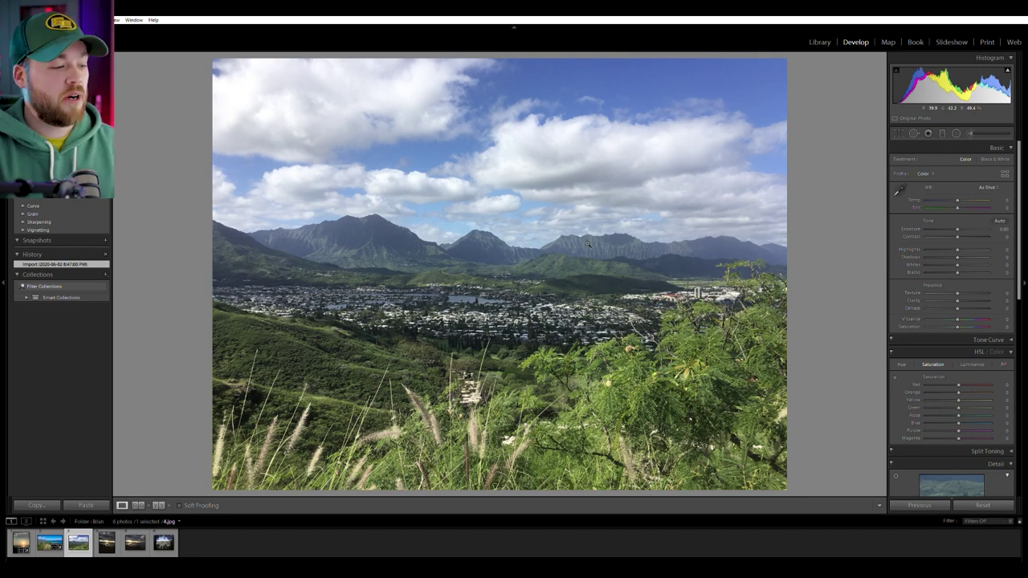
{"action": "left_click_drag", "start_coordinate": [482, 386], "coordinate": [234, 334]}
{"action": "left_click_drag", "start_coordinate": [638, 313], "coordinate": [653, 295]}
{"action": "left_click_drag", "start_coordinate": [723, 263], "coordinate": [458, 450]}
{"action": "key", "text": "z"}
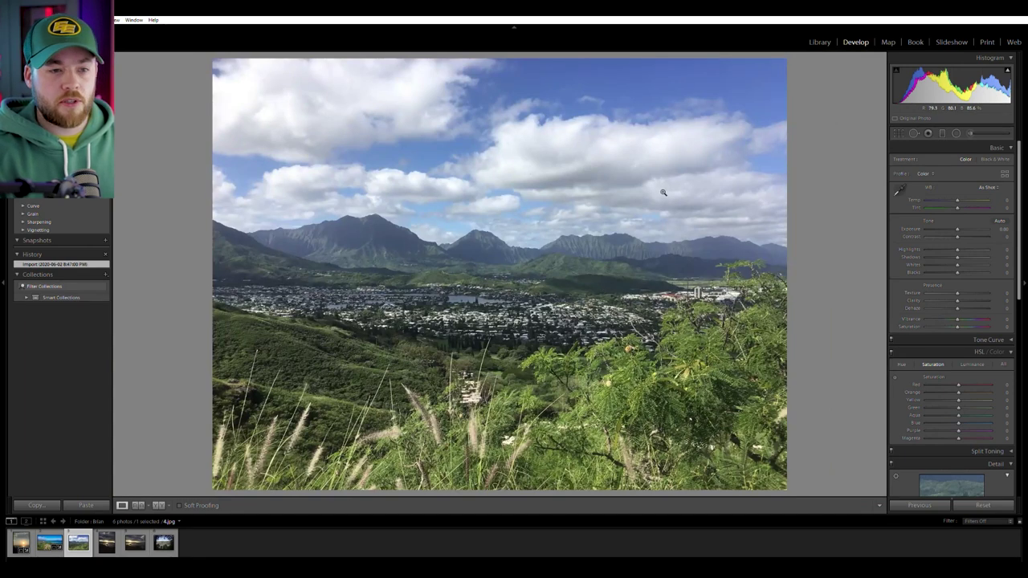
{"action": "left_click", "coordinate": [534, 171]}
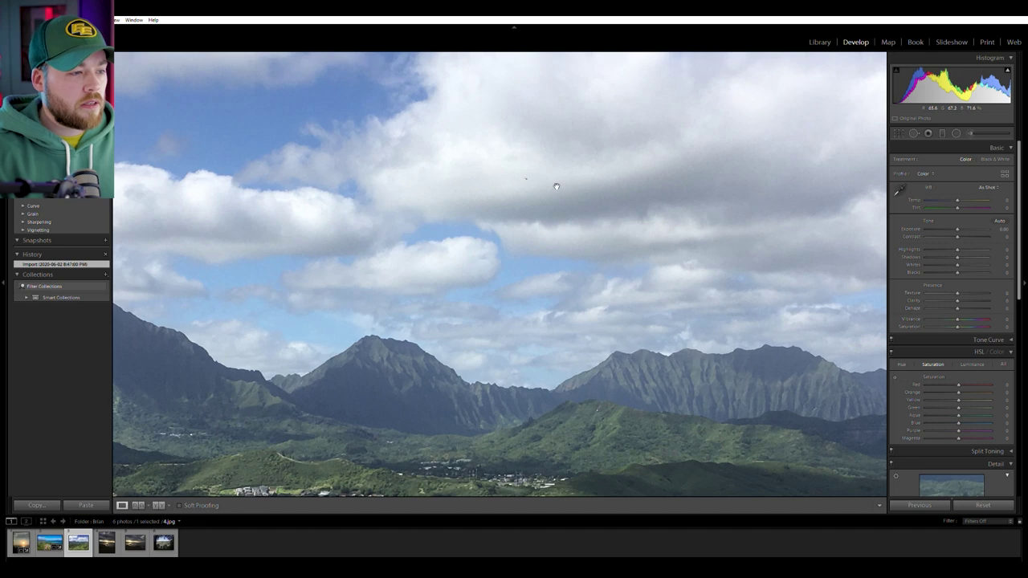
{"action": "key", "text": "z"}
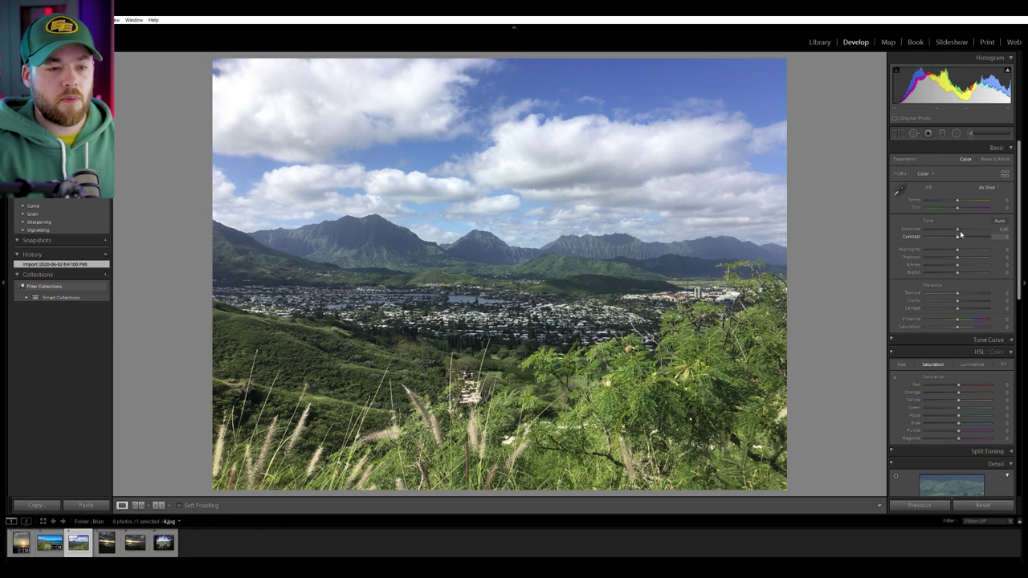
Raise the valley photo's contrast to +2 and crop away the strip of grass along its lower edge.
{"action": "key", "text": "Up"}
{"action": "key", "text": "Up"}
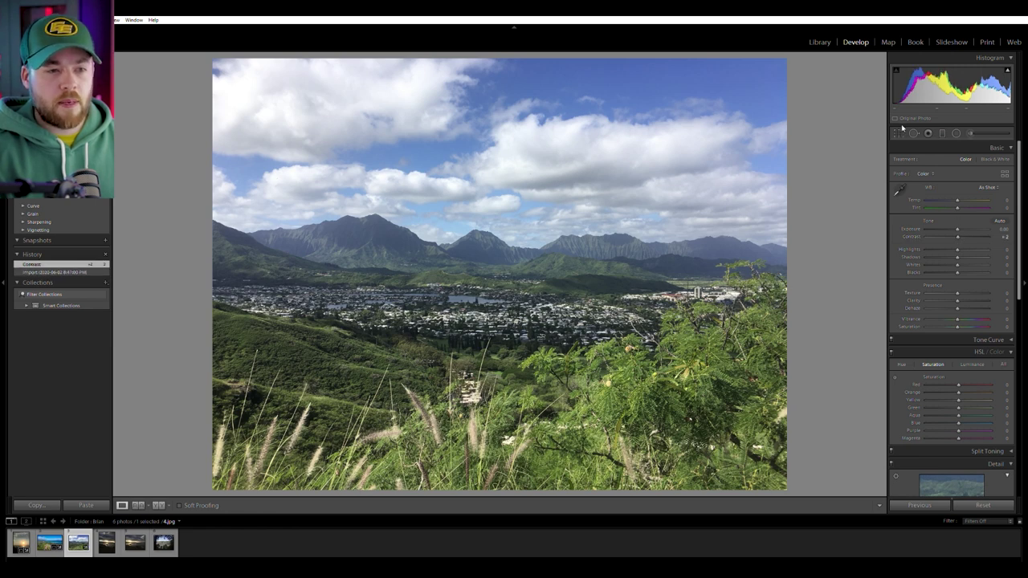
{"action": "key", "text": "r"}
{"action": "left_click_drag", "start_coordinate": [481, 488], "coordinate": [498, 460]}
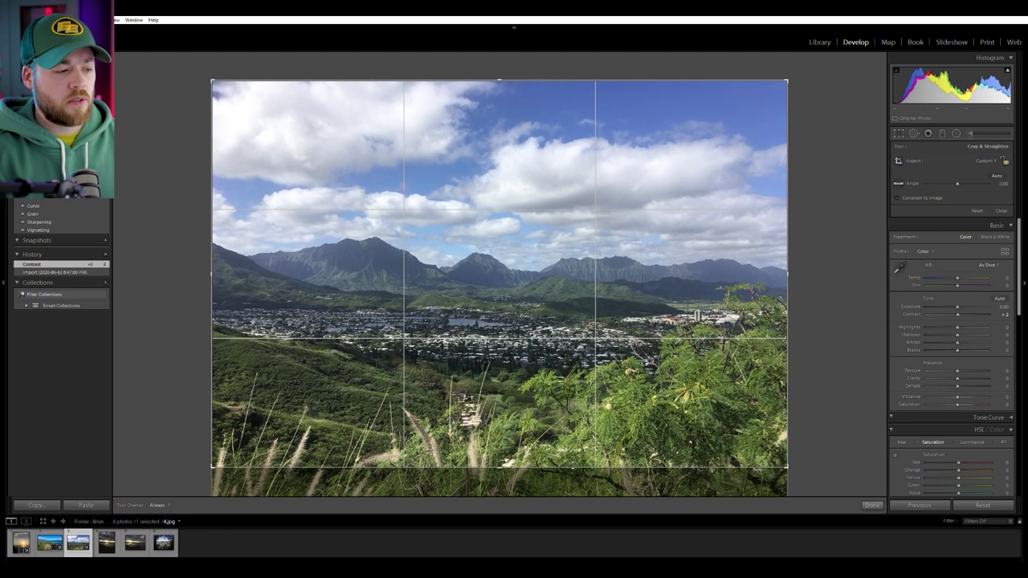
{"action": "key", "text": "Return"}
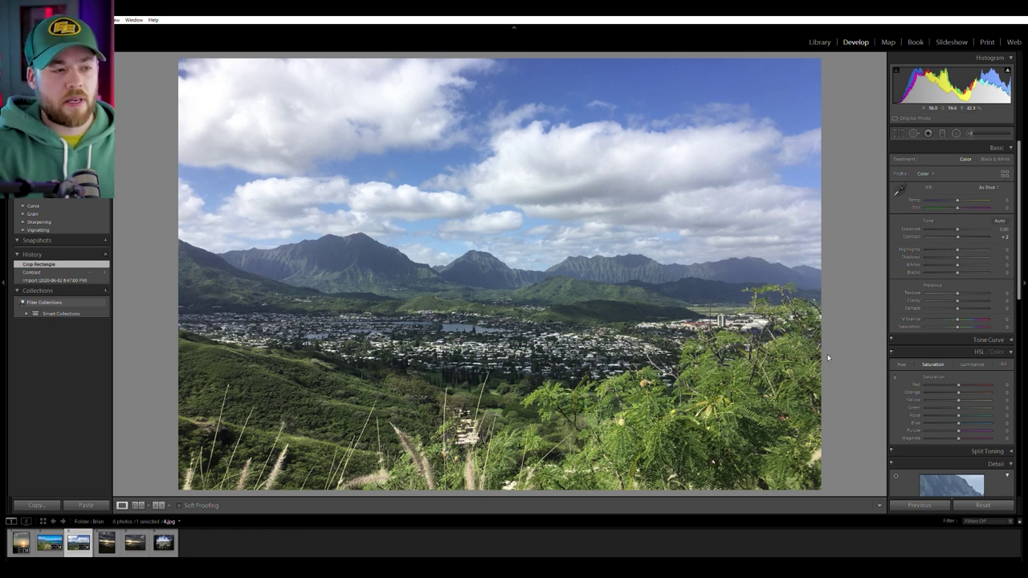
Set the valley photo's contrast to +50, highlights to -61, shadows to +54, vibrance to +16 and temperature to +10.
{"action": "mouse_move", "coordinate": [958, 237]}
{"action": "left_mouse_down"}
{"action": "mouse_move", "coordinate": [969, 237]}
{"action": "mouse_move", "coordinate": [966, 254]}
{"action": "mouse_move", "coordinate": [978, 252]}
{"action": "mouse_move", "coordinate": [938, 250]}
{"action": "mouse_move", "coordinate": [973, 257]}
{"action": "mouse_move", "coordinate": [972, 236]}
{"action": "left_mouse_up"}
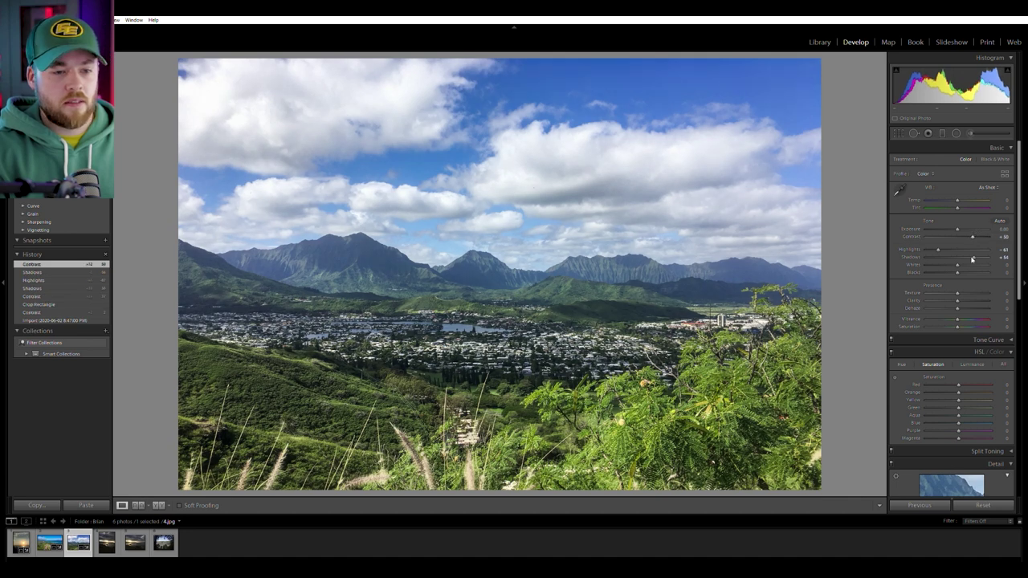
{"action": "left_click_drag", "start_coordinate": [963, 317], "coordinate": [963, 310]}
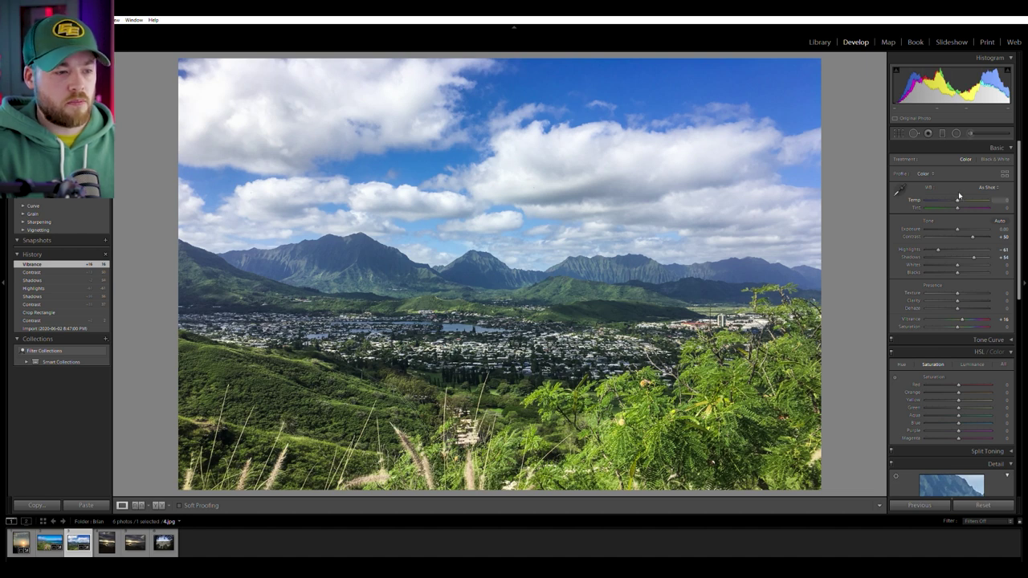
{"action": "left_click_drag", "start_coordinate": [958, 196], "coordinate": [959, 196]}
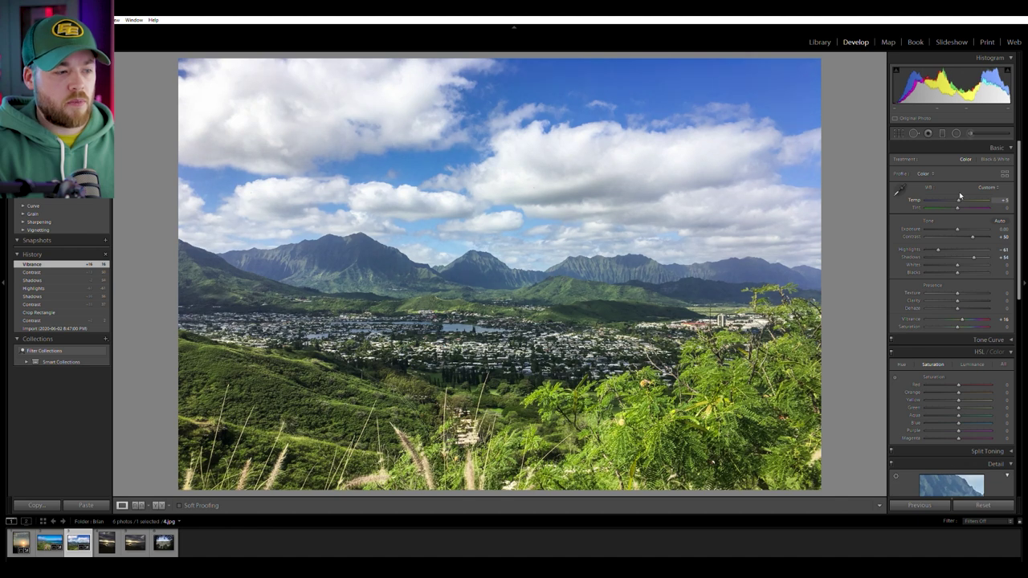
{"action": "left_click_drag", "start_coordinate": [959, 196], "coordinate": [961, 196]}
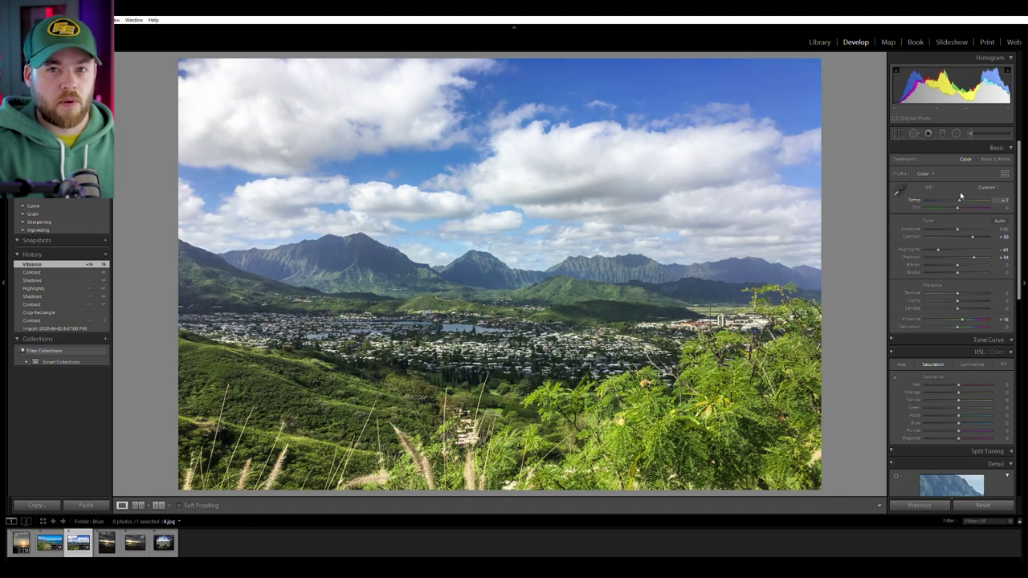
{"action": "left_click_drag", "start_coordinate": [961, 196], "coordinate": [961, 196]}
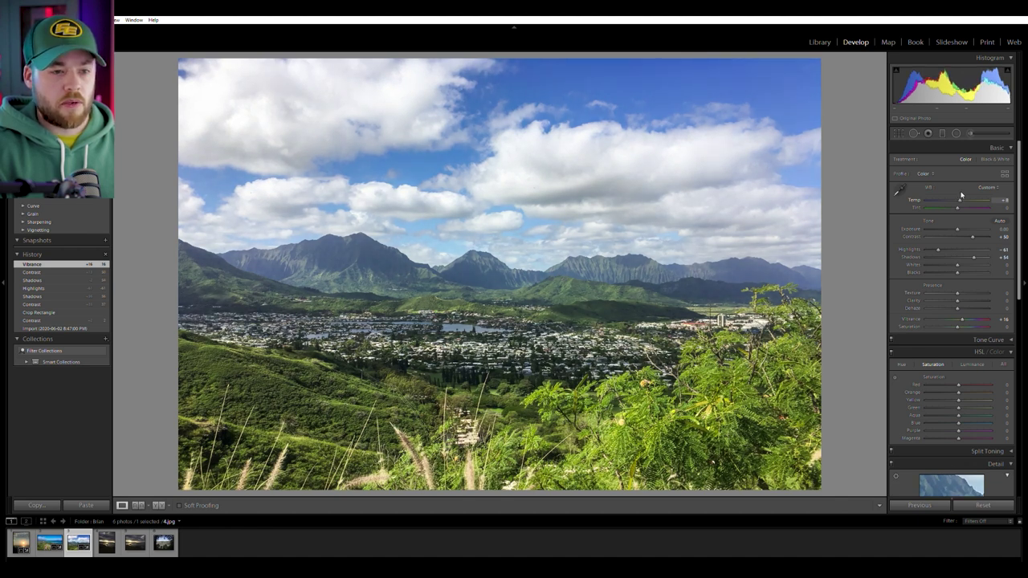
{"action": "left_click_drag", "start_coordinate": [962, 195], "coordinate": [963, 195]}
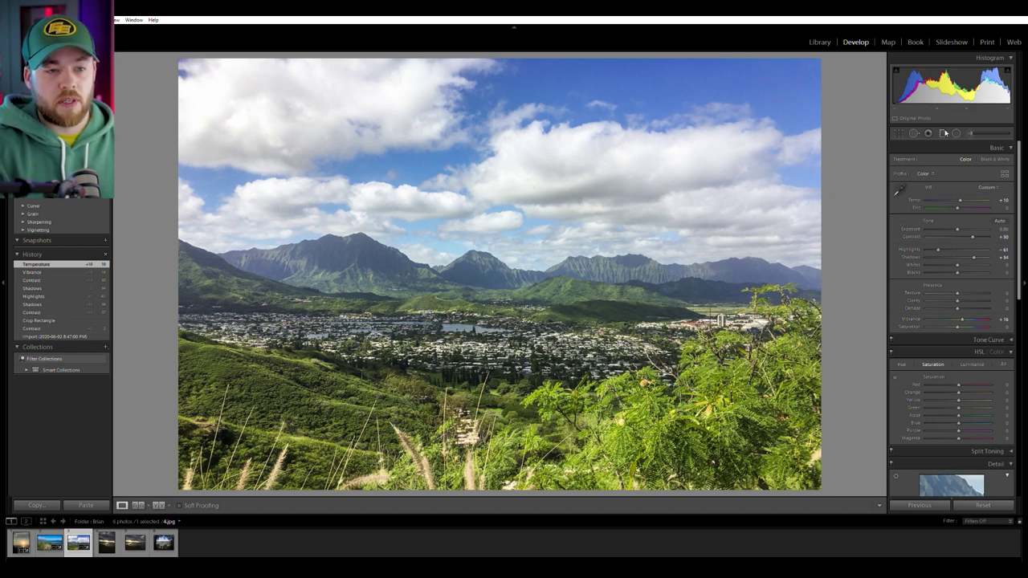
Add a graduated filter from the sky down to the mountains, with contrast 50 and a slightly cooler temperature.
{"action": "left_click", "coordinate": [944, 133]}
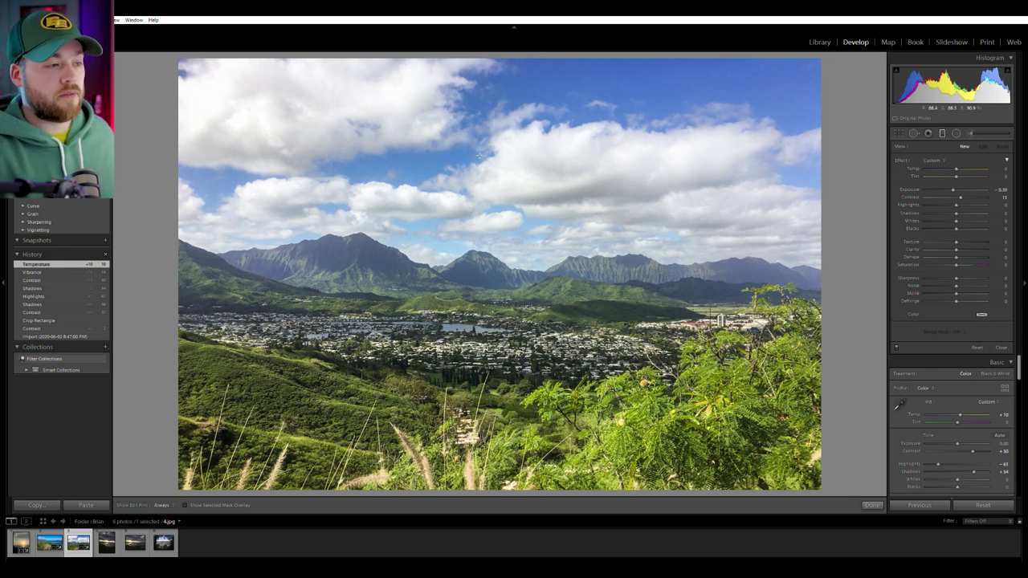
{"action": "left_click_drag", "start_coordinate": [478, 152], "coordinate": [479, 290]}
{"action": "left_click_drag", "start_coordinate": [960, 197], "coordinate": [973, 194]}
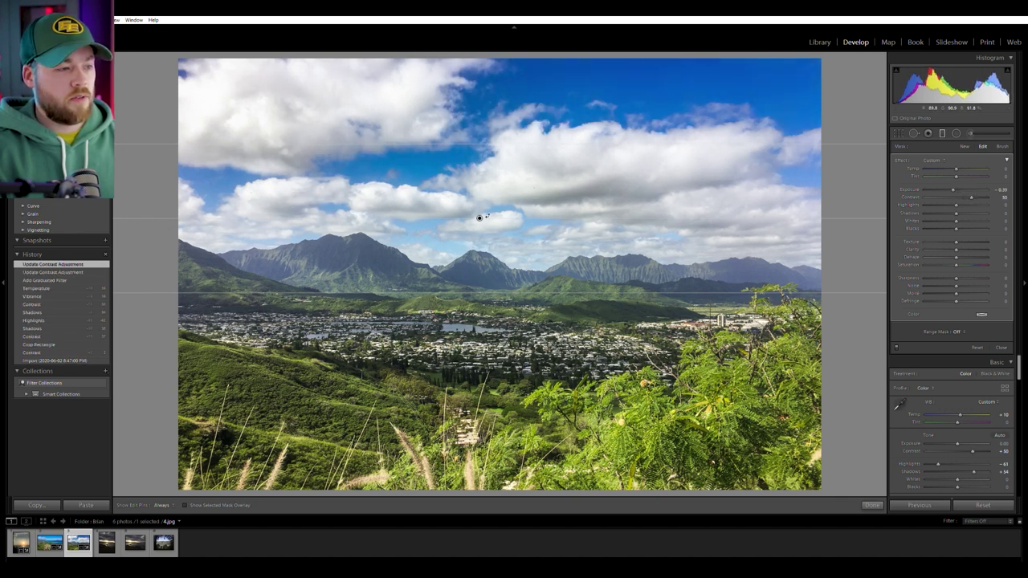
{"action": "left_click_drag", "start_coordinate": [481, 219], "coordinate": [477, 228]}
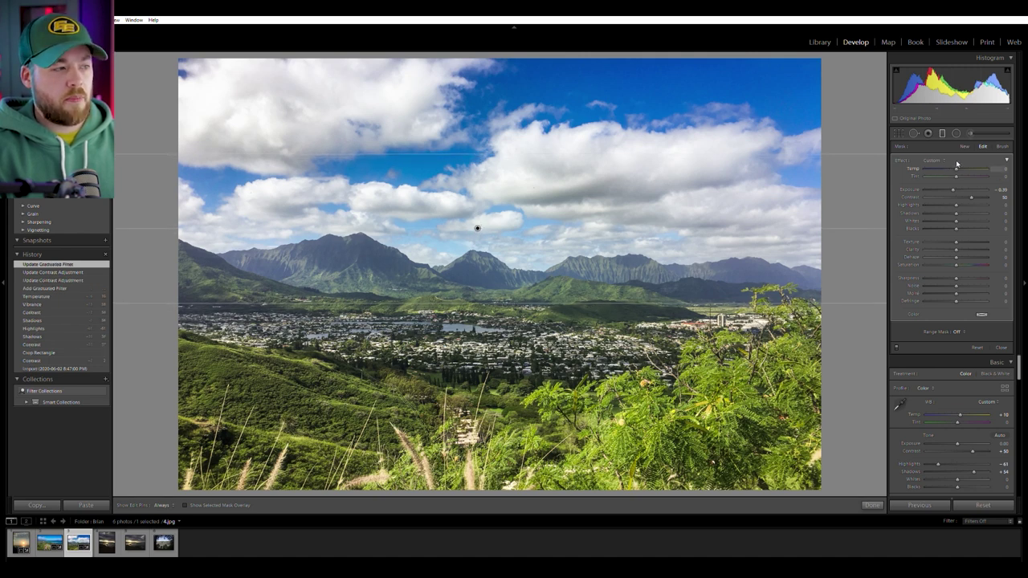
{"action": "left_click_drag", "start_coordinate": [957, 164], "coordinate": [957, 164]}
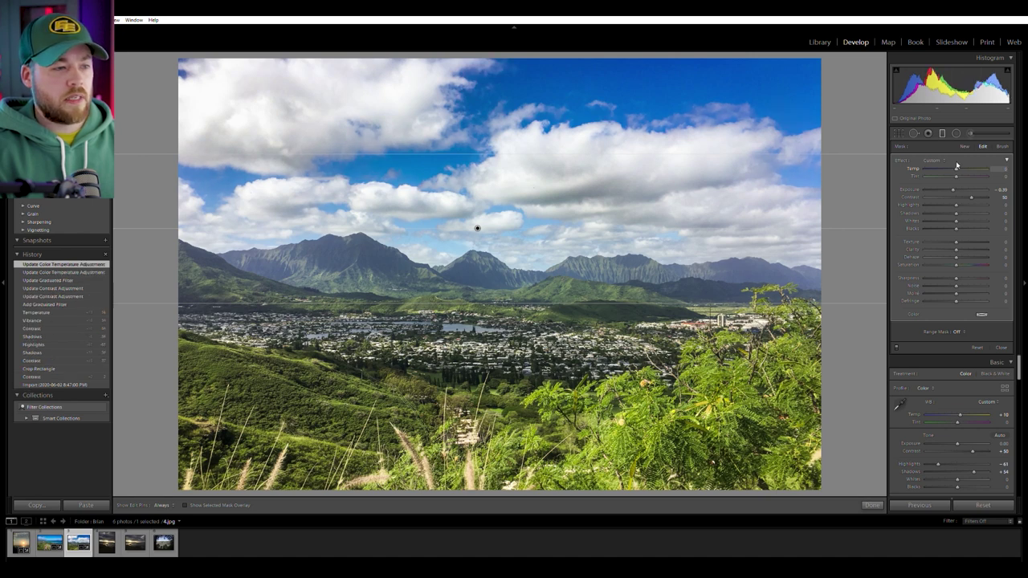
{"action": "left_click_drag", "start_coordinate": [957, 165], "coordinate": [954, 165]}
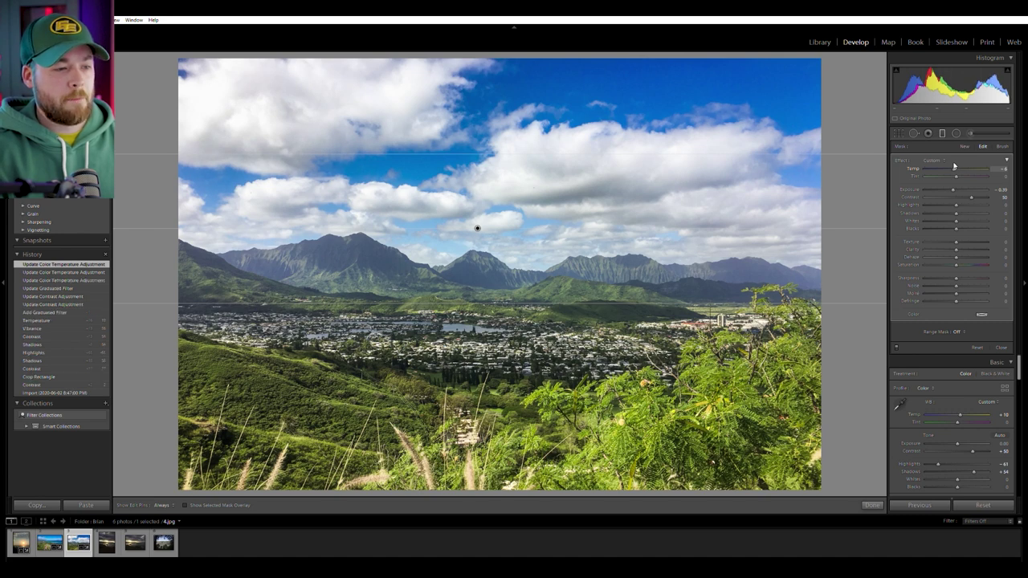
{"action": "left_click", "coordinate": [943, 132]}
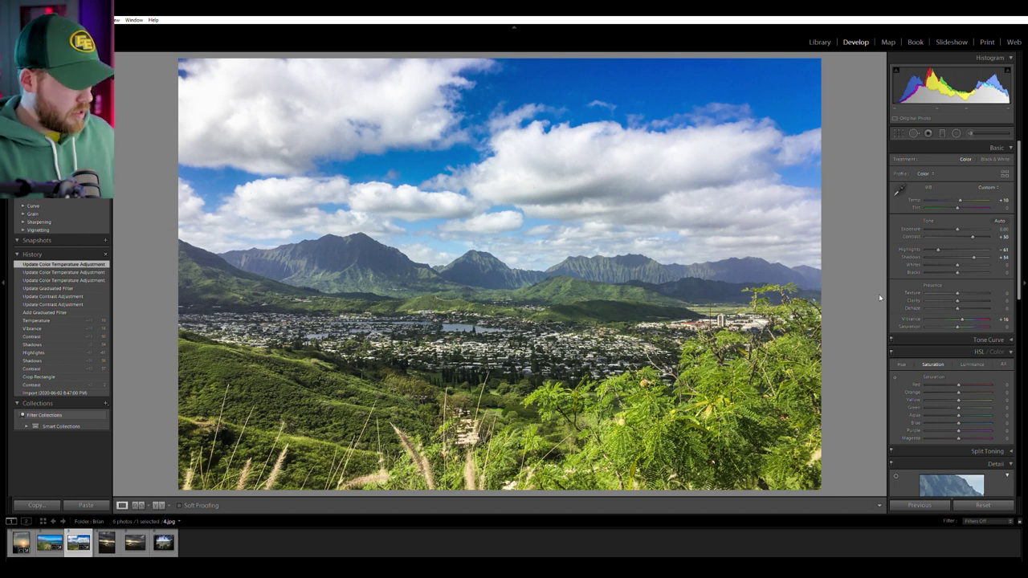
Compare the valley photo before and after its edits several times.
{"action": "key", "text": "backslash"}
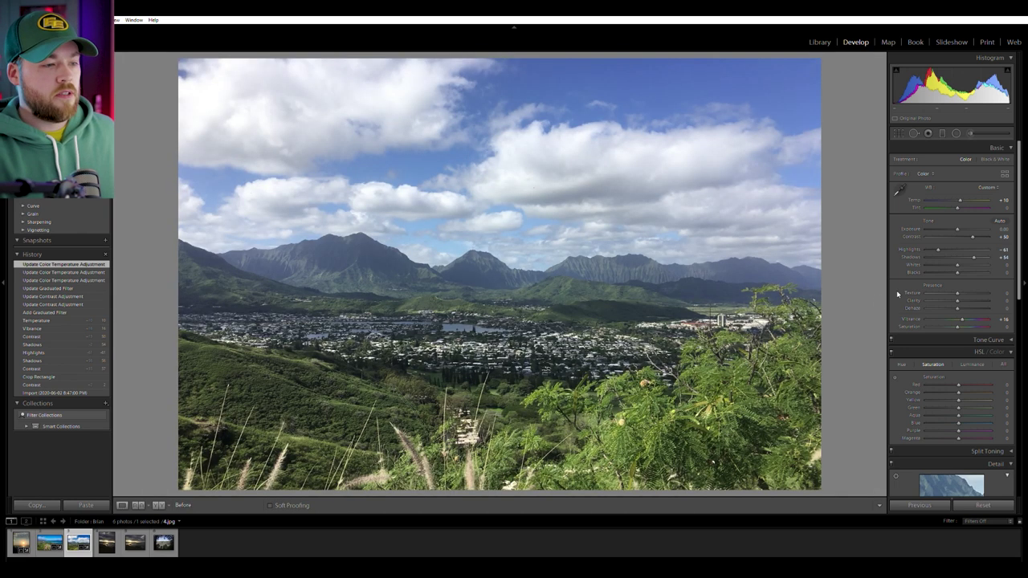
{"action": "key", "text": "backslash"}
{"action": "key", "text": "backslash"}
{"action": "key", "text": "backslash"}
{"action": "key", "text": "backslash"}
{"action": "key", "text": "backslash"}
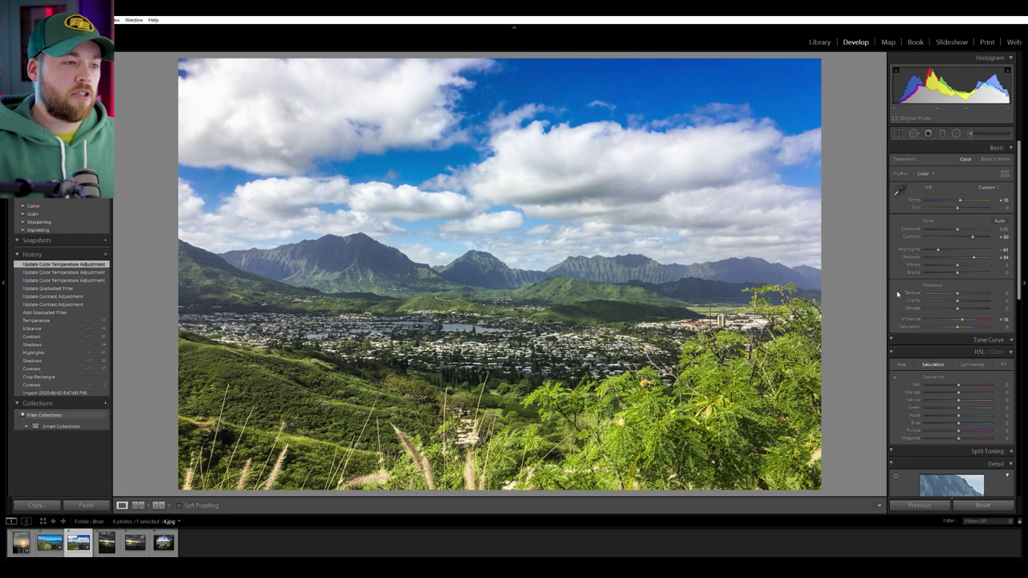
{"action": "key", "text": "backslash"}
{"action": "key", "text": "backslash"}
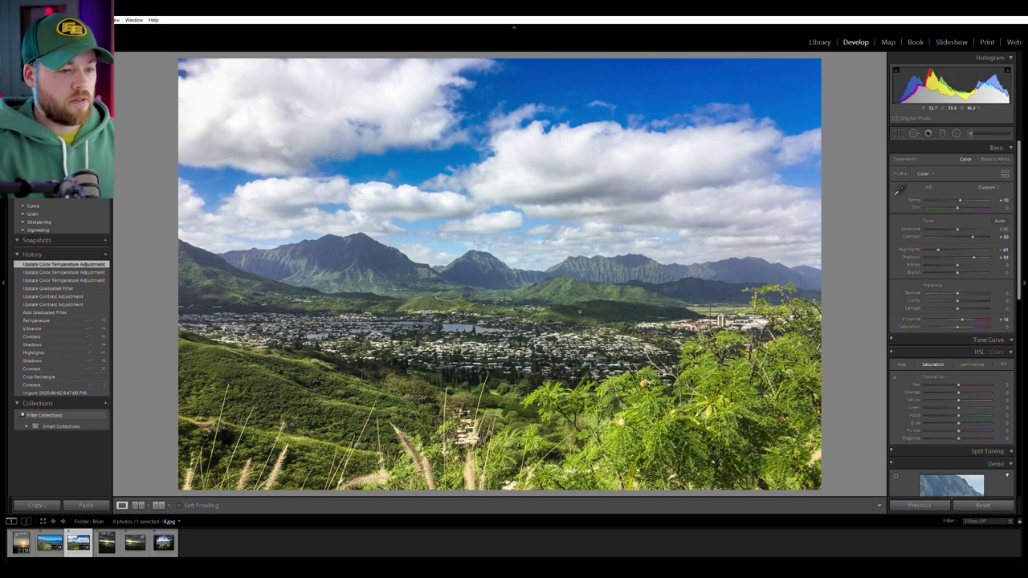
Compare the vertical and horizontal beach sunset photos and open the horizontal one.
{"action": "key", "text": "Right"}
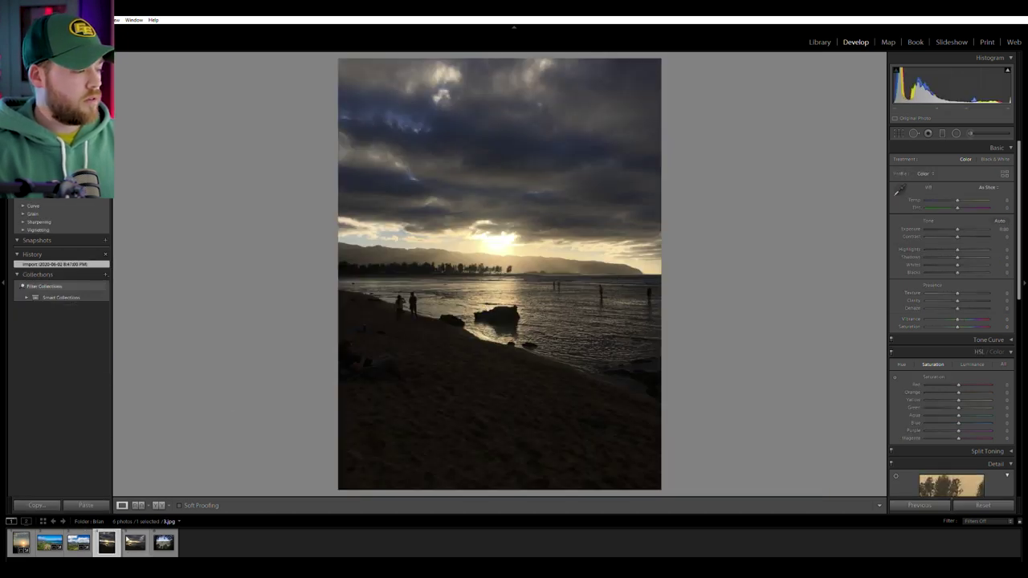
{"action": "left_click", "coordinate": [129, 540]}
{"action": "left_click", "coordinate": [112, 545]}
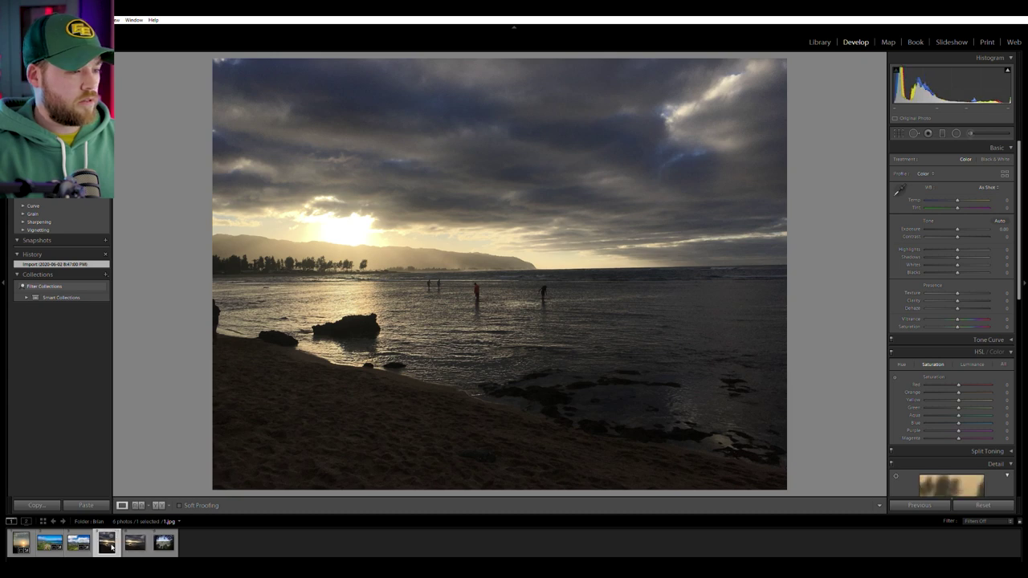
{"action": "left_click", "coordinate": [132, 546]}
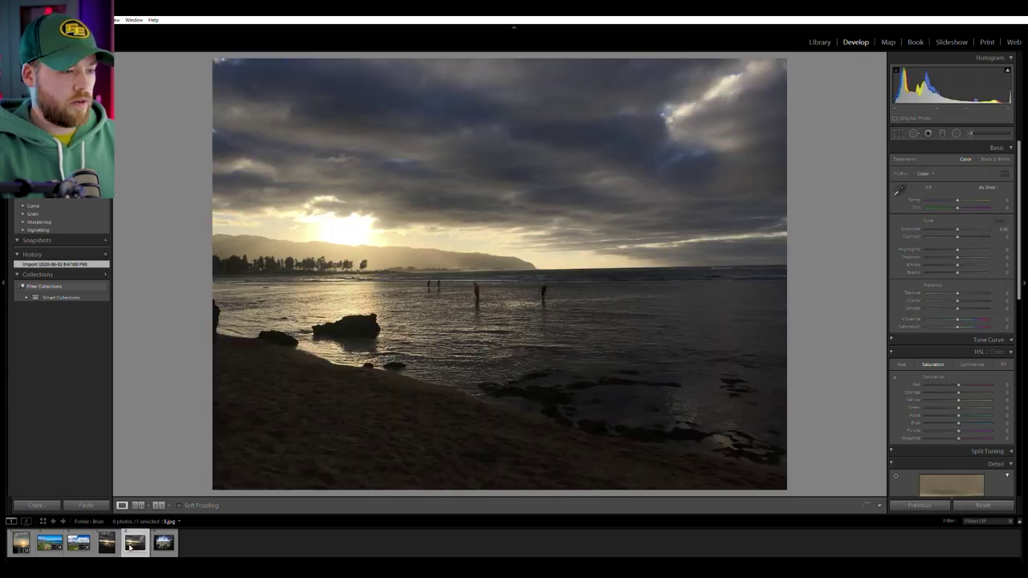
{"action": "left_click", "coordinate": [112, 544]}
{"action": "left_click", "coordinate": [131, 546]}
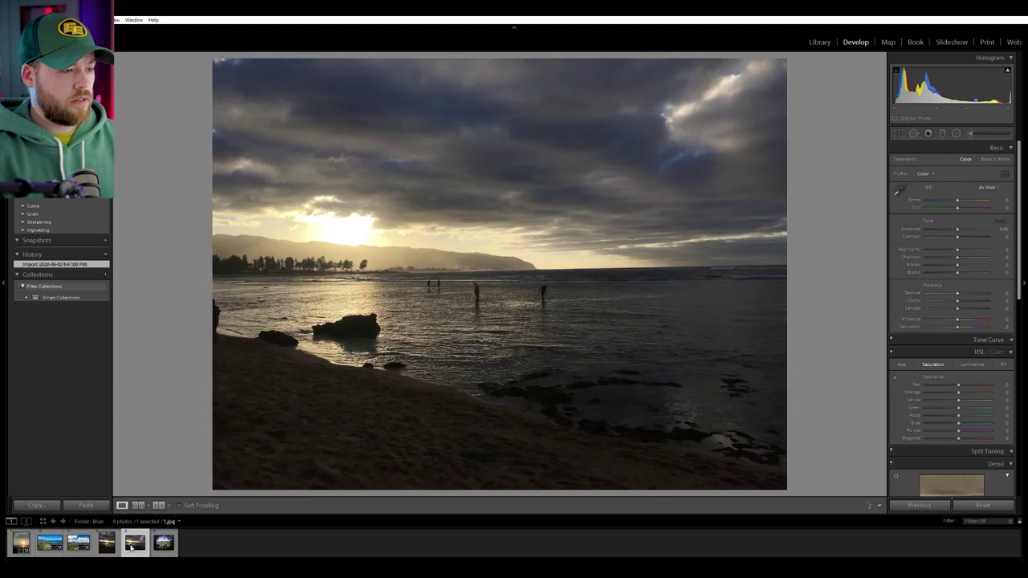
Straighten the horizontal beach sunset photo's horizon by rotating the crop to an angle of 1.16.
{"action": "left_click", "coordinate": [900, 133]}
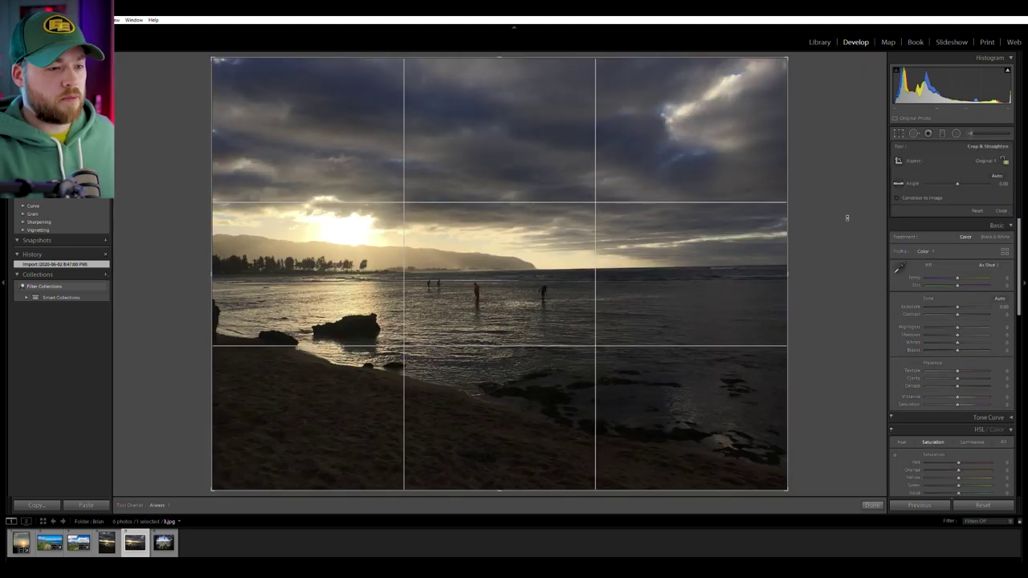
{"action": "key", "text": "o"}
{"action": "left_click_drag", "start_coordinate": [852, 221], "coordinate": [854, 224]}
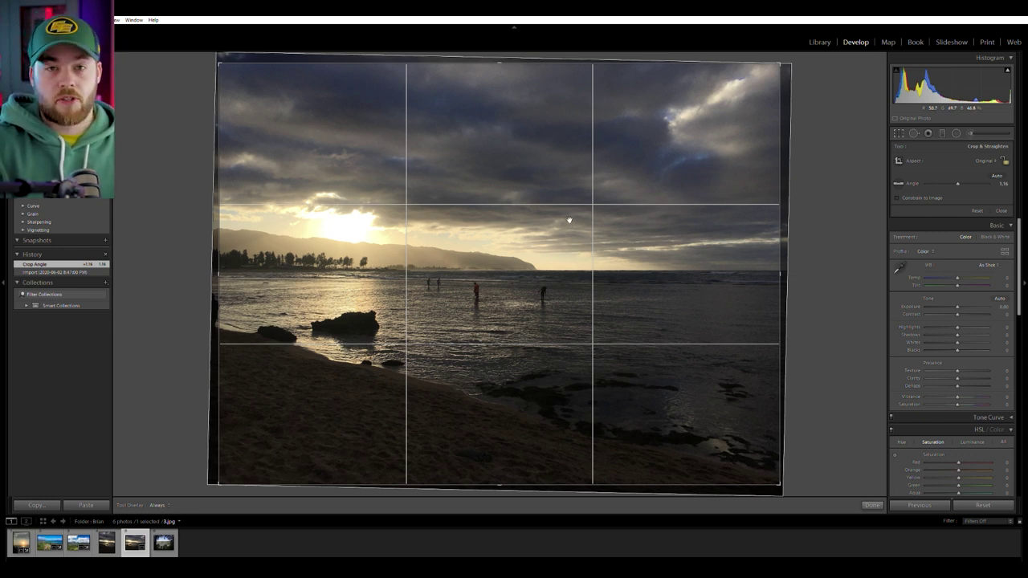
Try cropping the beach photo from the sky side and from the sand side, restoring nearly the full height each time.
{"action": "left_click_drag", "start_coordinate": [497, 60], "coordinate": [492, 112]}
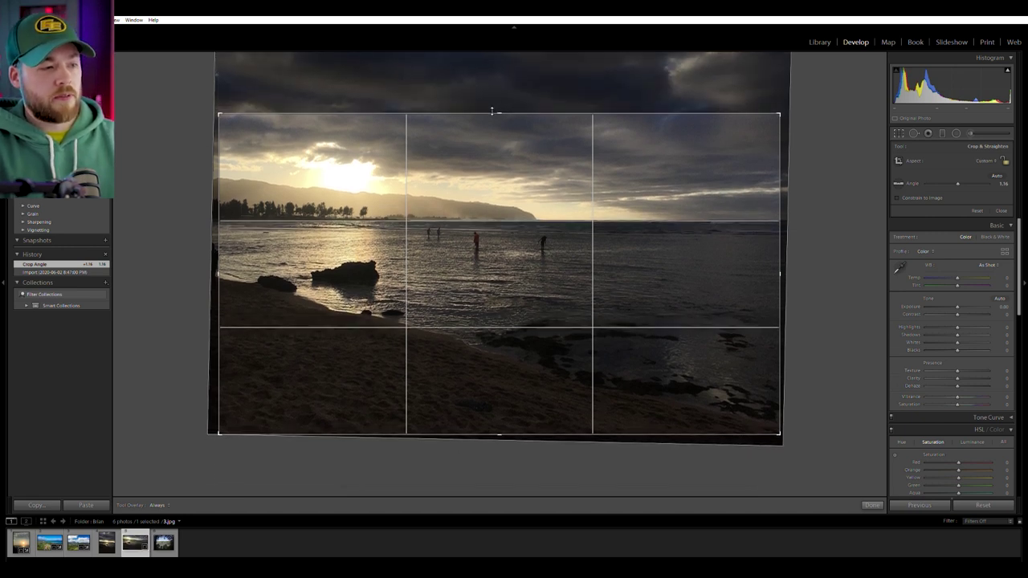
{"action": "left_click_drag", "start_coordinate": [493, 111], "coordinate": [490, 60]}
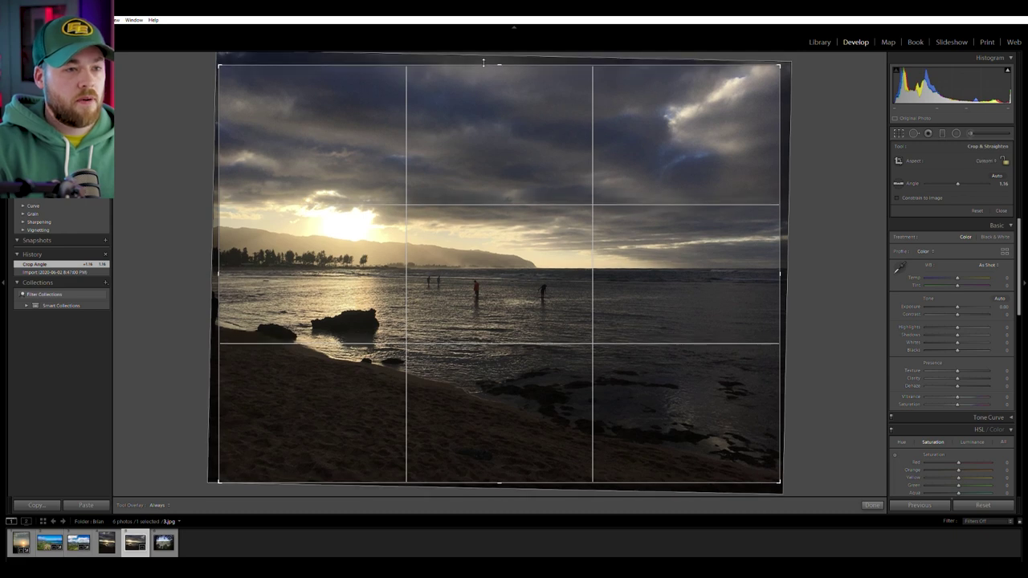
{"action": "left_click_drag", "start_coordinate": [503, 480], "coordinate": [540, 428]}
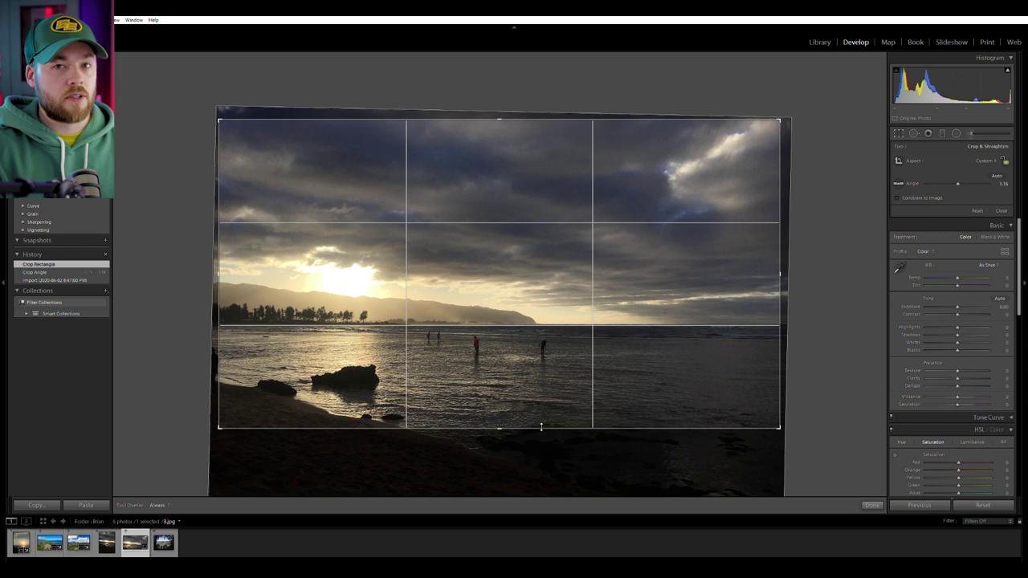
{"action": "left_click_drag", "start_coordinate": [542, 428], "coordinate": [539, 487]}
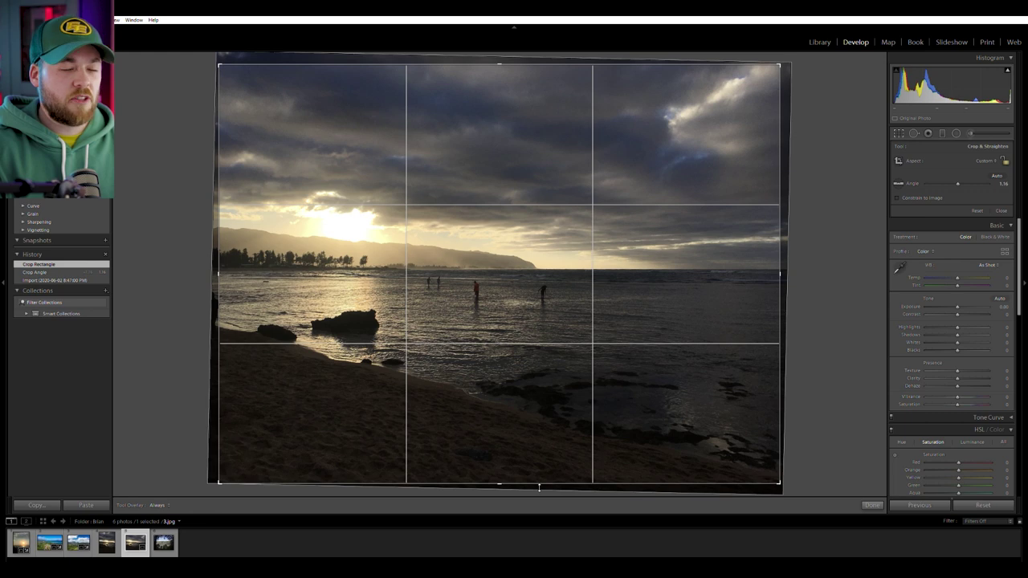
Crop away most of the sand foreground so the horizon sits on the lower third line, and apply the crop.
{"action": "left_click_drag", "start_coordinate": [539, 487], "coordinate": [628, 427]}
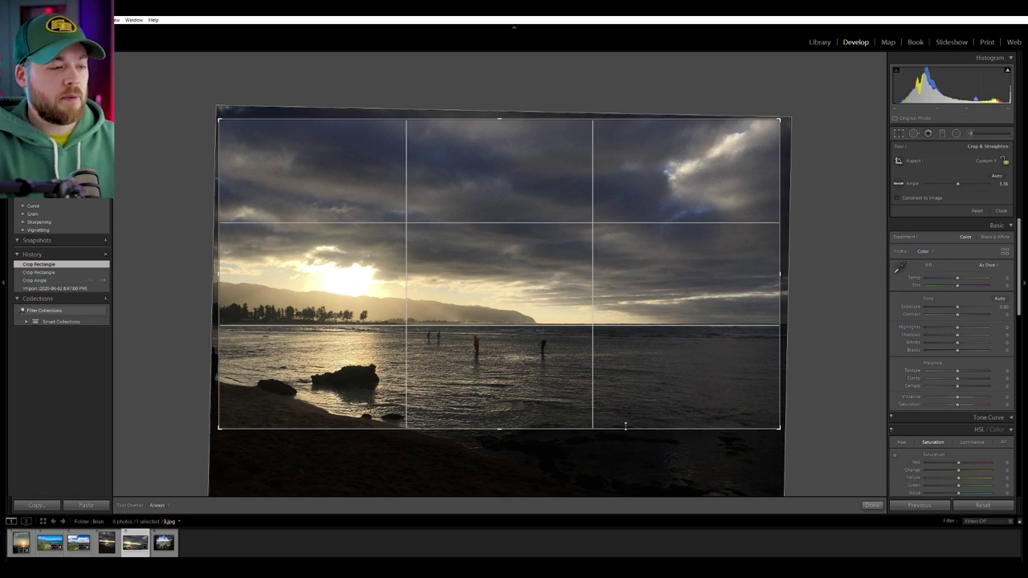
{"action": "key", "text": "Return"}
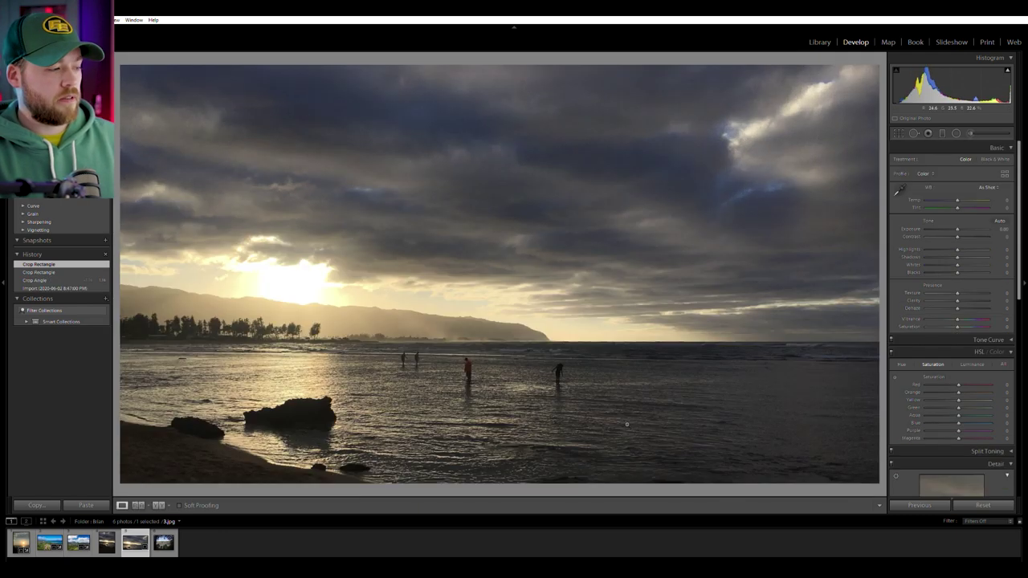
{"action": "key", "text": "r"}
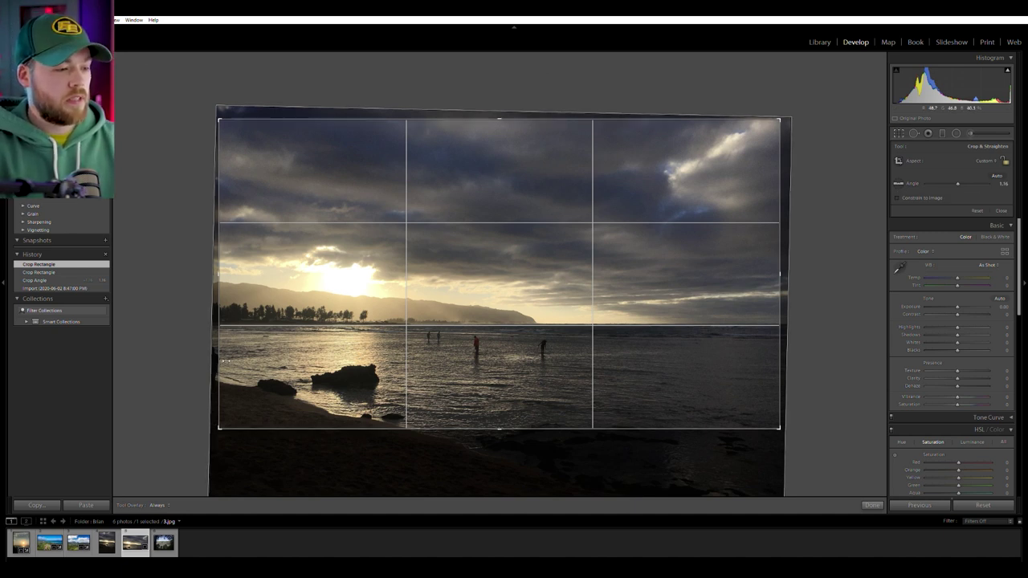
{"action": "key", "text": "Return"}
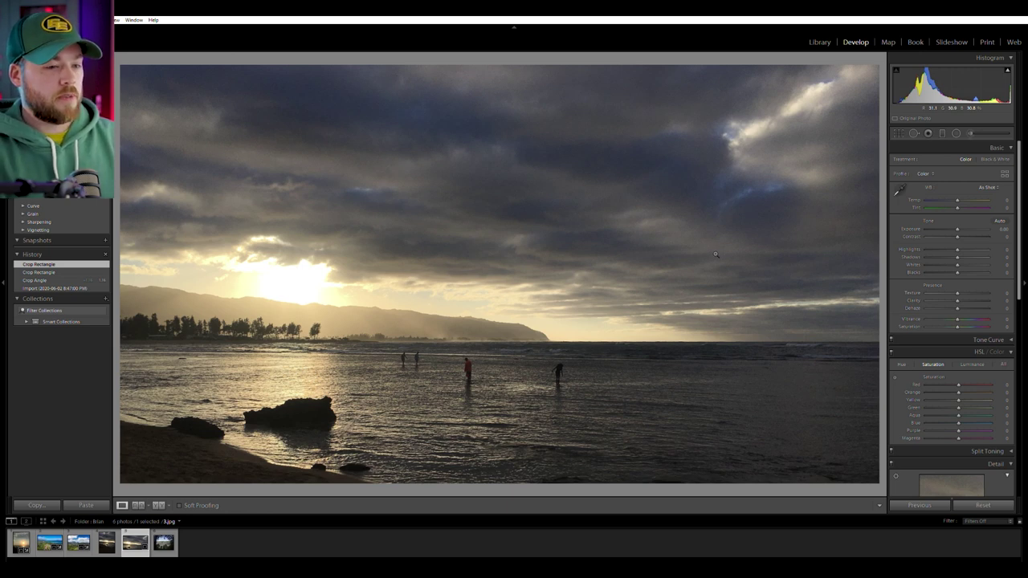
Set the beach photo's contrast to +38, vibrance to +25 and exposure to +0.10.
{"action": "left_click_drag", "start_coordinate": [963, 234], "coordinate": [966, 233]}
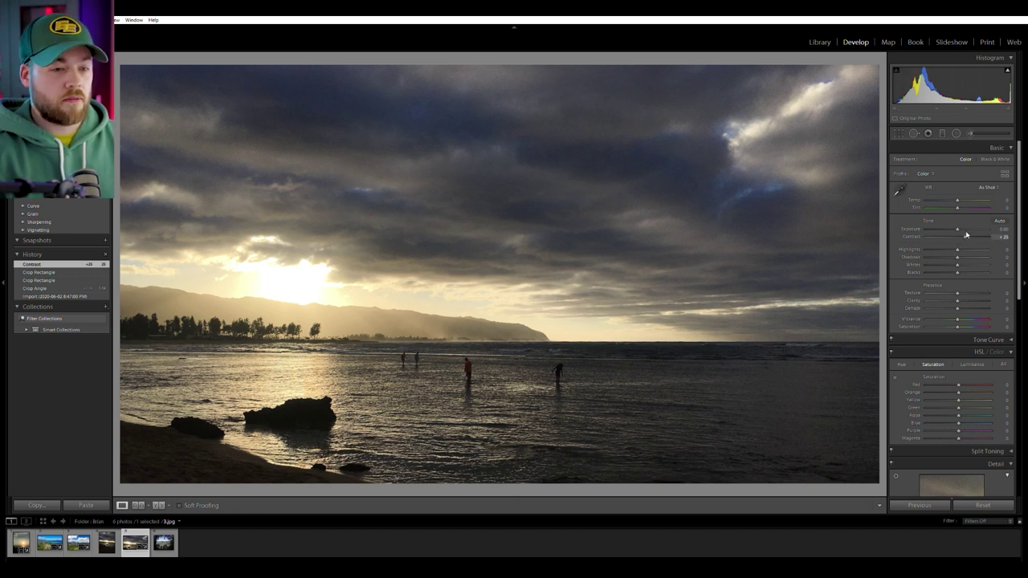
{"action": "left_click_drag", "start_coordinate": [964, 233], "coordinate": [969, 233]}
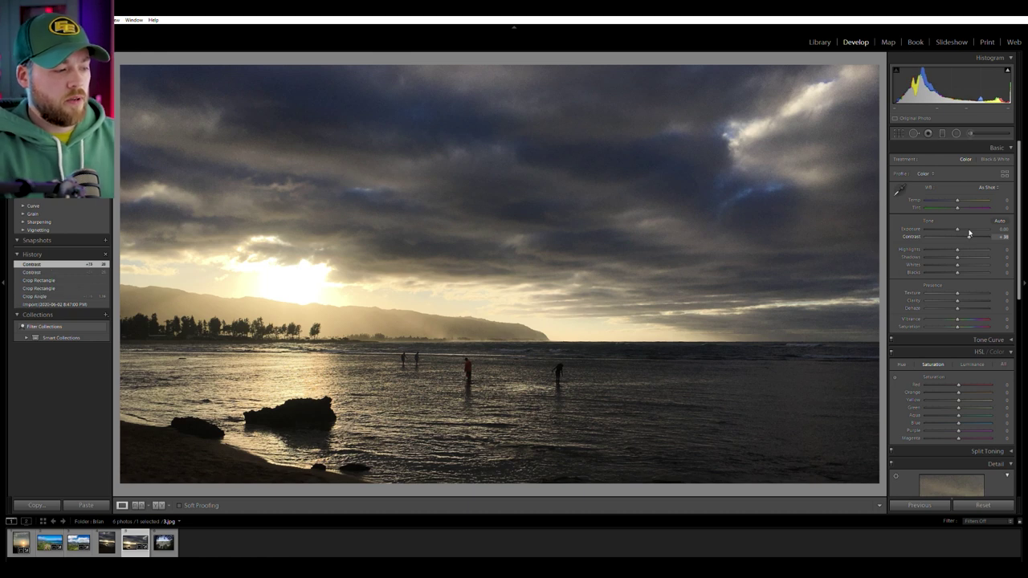
{"action": "left_click", "coordinate": [965, 316]}
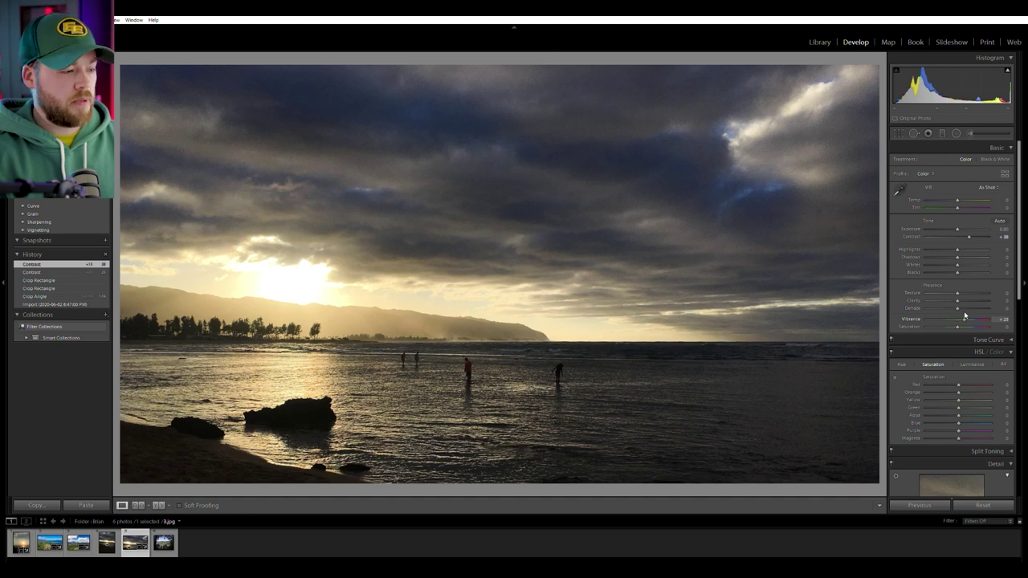
{"action": "left_click_drag", "start_coordinate": [965, 315], "coordinate": [965, 315]}
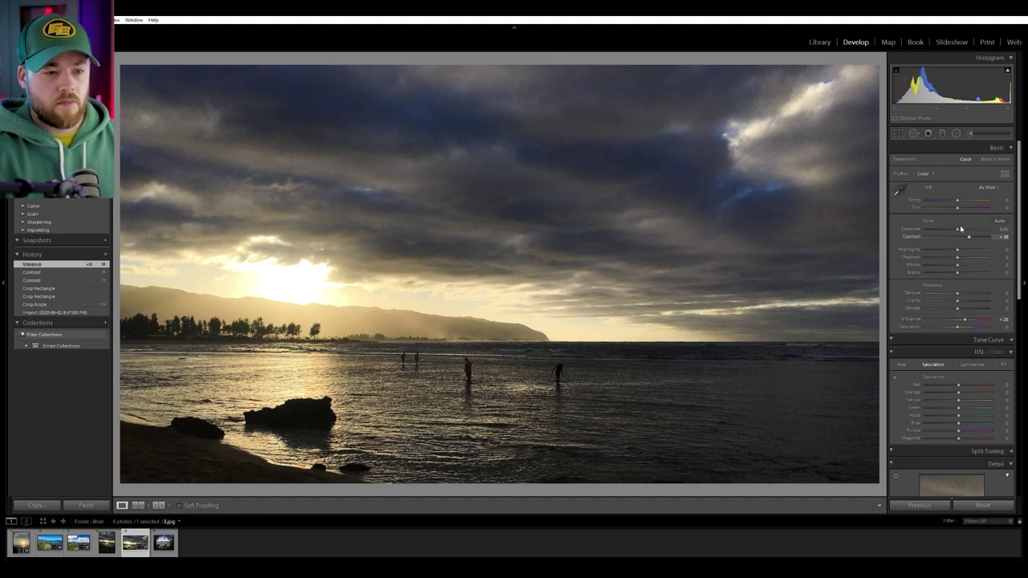
{"action": "left_click_drag", "start_coordinate": [957, 228], "coordinate": [958, 228]}
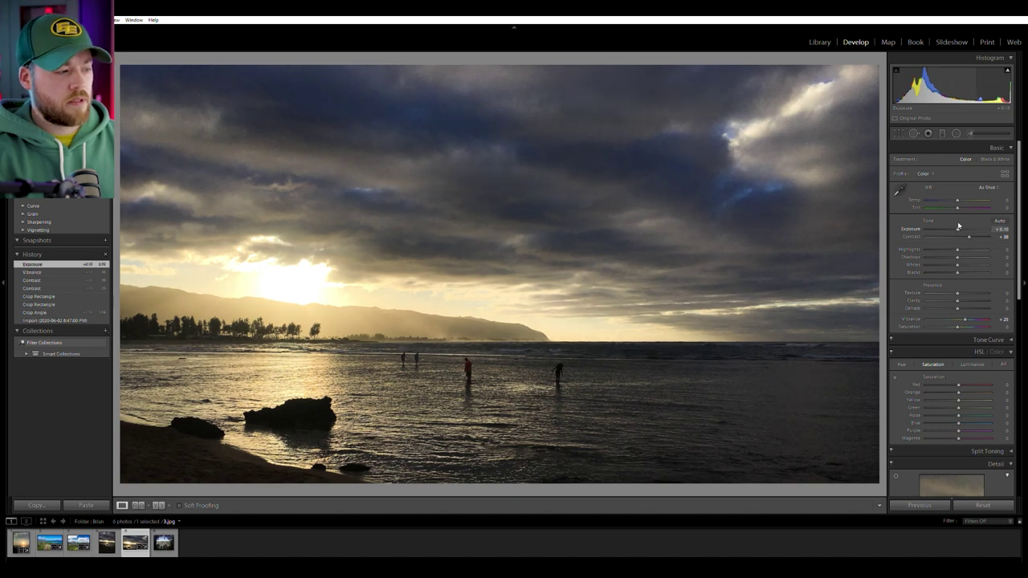
Inspect the shoreline and clouds up close for noise and set the luminance noise reduction to 50.
{"action": "left_click", "coordinate": [269, 329]}
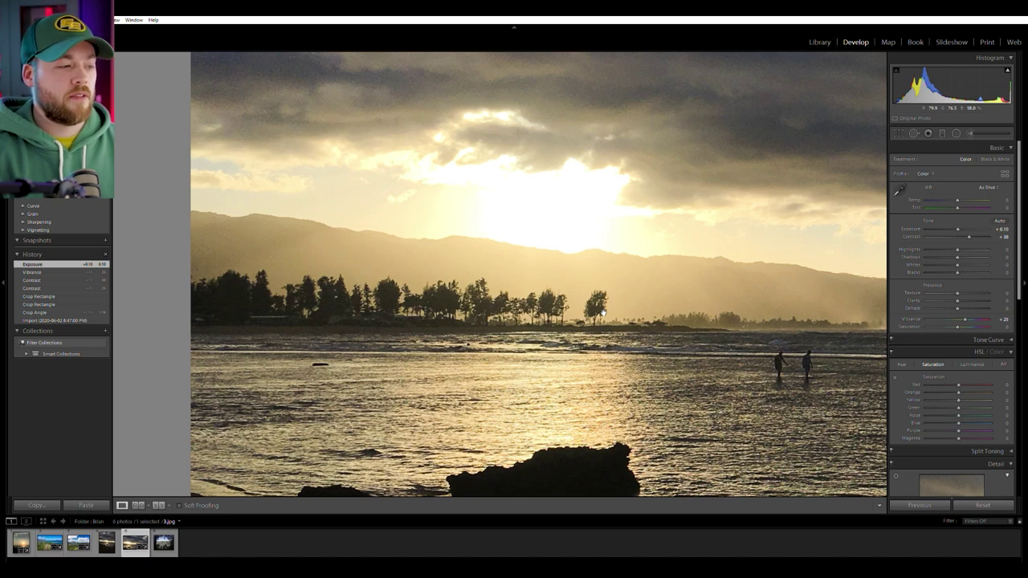
{"action": "left_click_drag", "start_coordinate": [712, 310], "coordinate": [468, 286]}
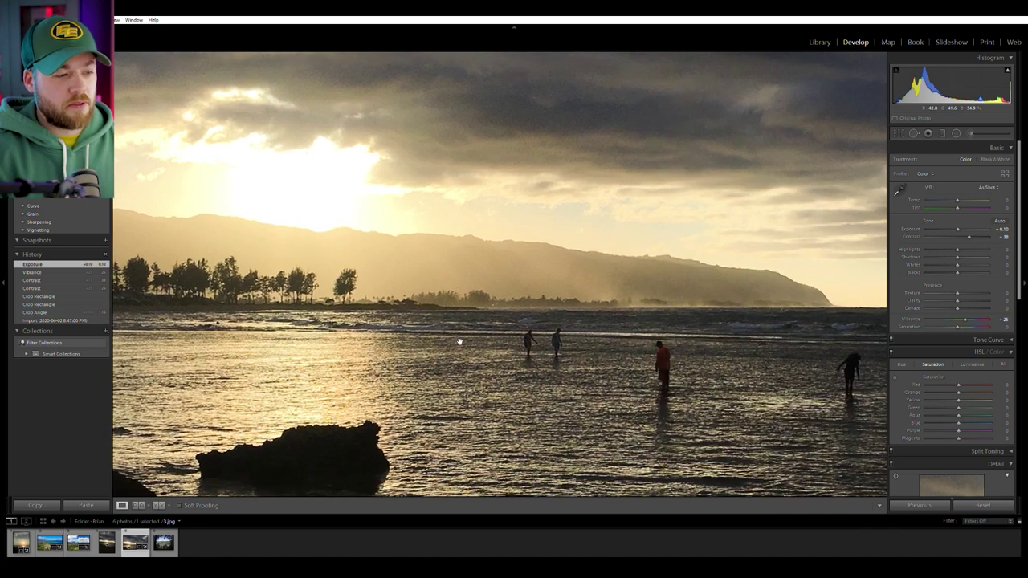
{"action": "left_click", "coordinate": [536, 339]}
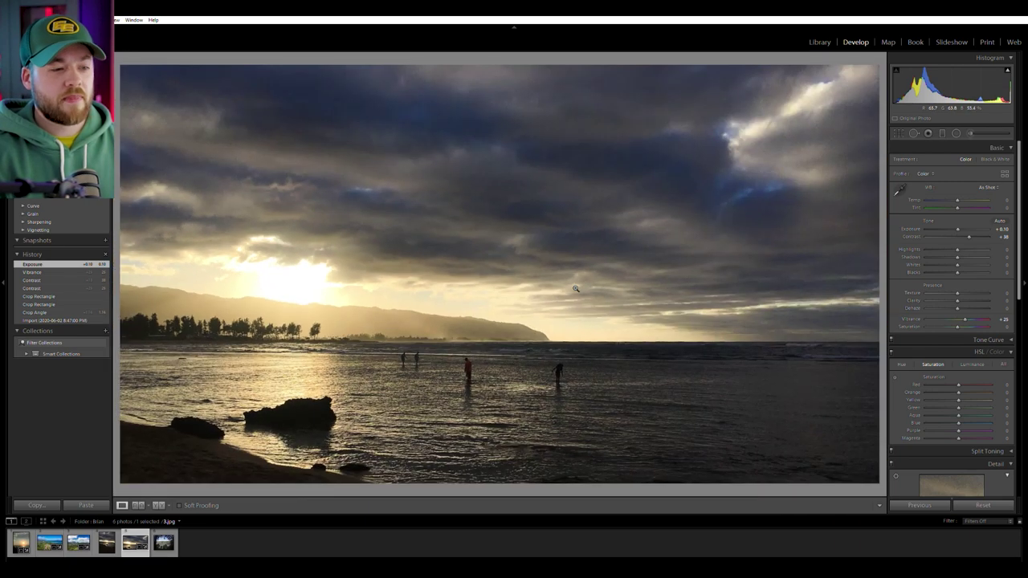
{"action": "left_click", "coordinate": [830, 125]}
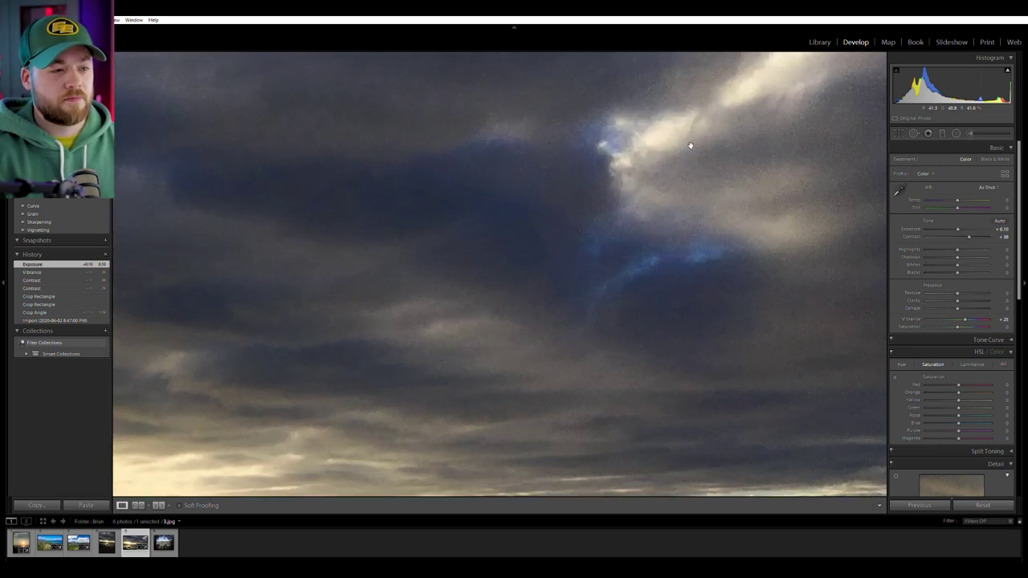
{"action": "left_click", "coordinate": [531, 220]}
{"action": "scroll", "coordinate": [959, 357], "scroll_direction": "down", "scroll_amount": 3}
{"action": "scroll", "coordinate": [895, 377], "scroll_direction": "down", "scroll_amount": 3}
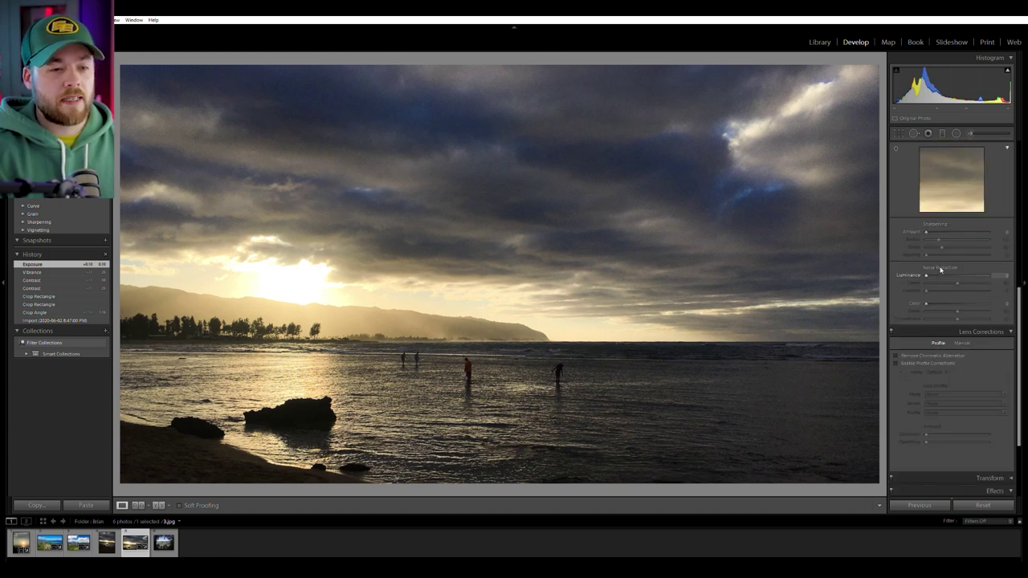
{"action": "left_click_drag", "start_coordinate": [959, 272], "coordinate": [956, 274]}
{"action": "left_click", "coordinate": [761, 146]}
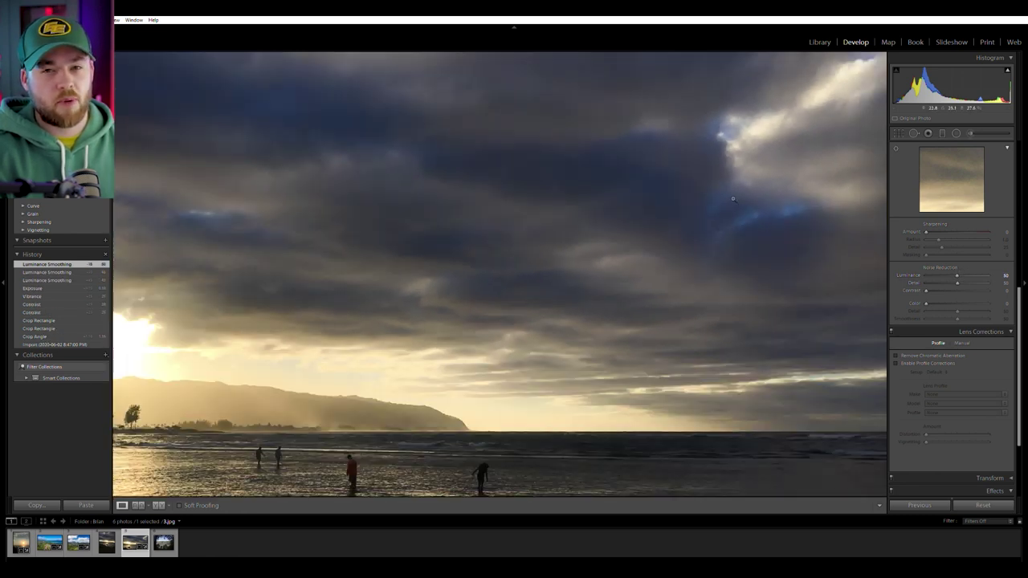
{"action": "left_click", "coordinate": [732, 198]}
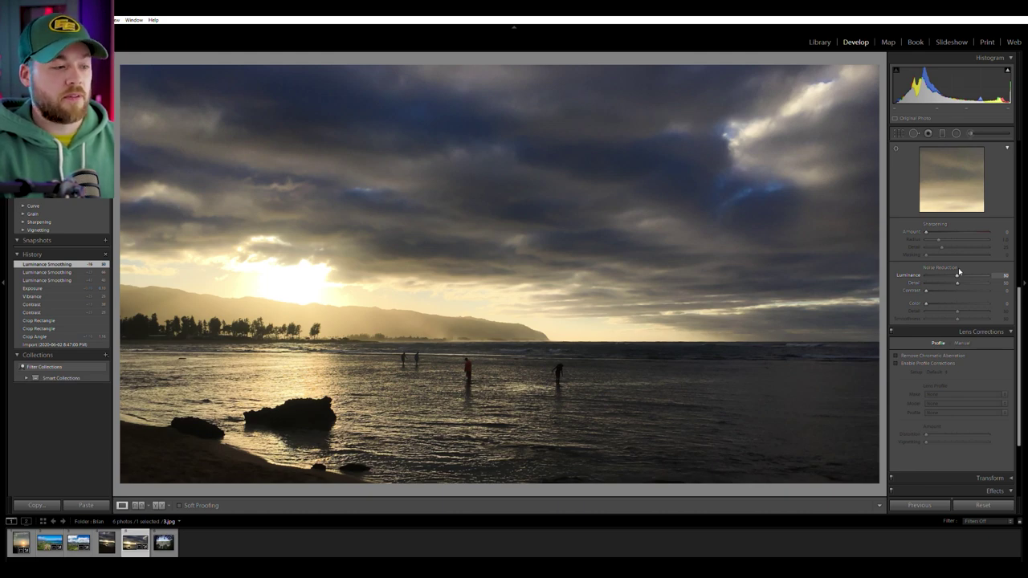
Compare the trees and clouds up close with luminance noise reduction at 0, and set it to 36.
{"action": "left_click", "coordinate": [245, 387]}
{"action": "left_click", "coordinate": [292, 373]}
{"action": "left_click_drag", "start_coordinate": [291, 373], "coordinate": [448, 277]}
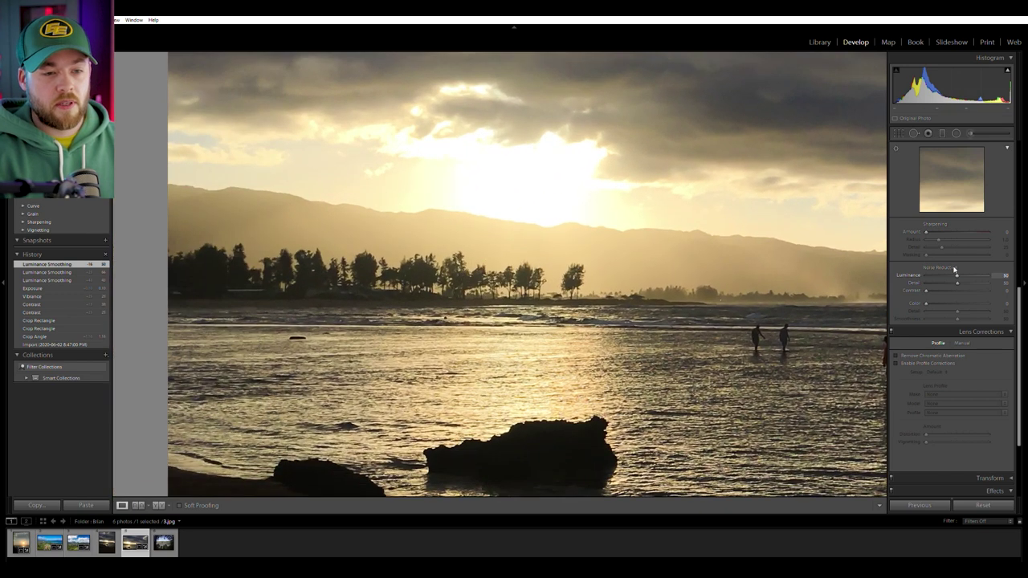
{"action": "left_click_drag", "start_coordinate": [955, 273], "coordinate": [925, 274]}
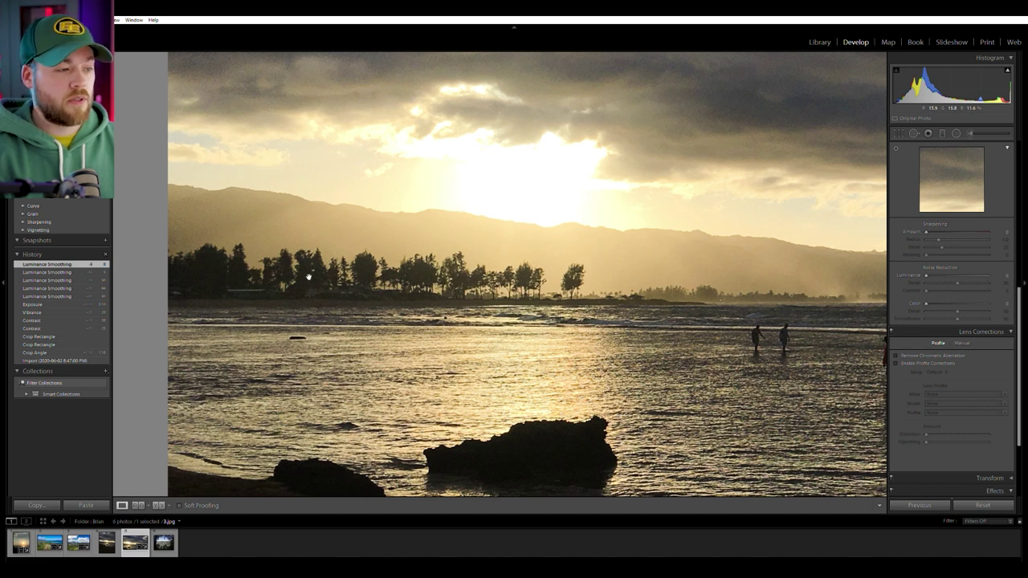
{"action": "left_click_drag", "start_coordinate": [571, 222], "coordinate": [535, 375]}
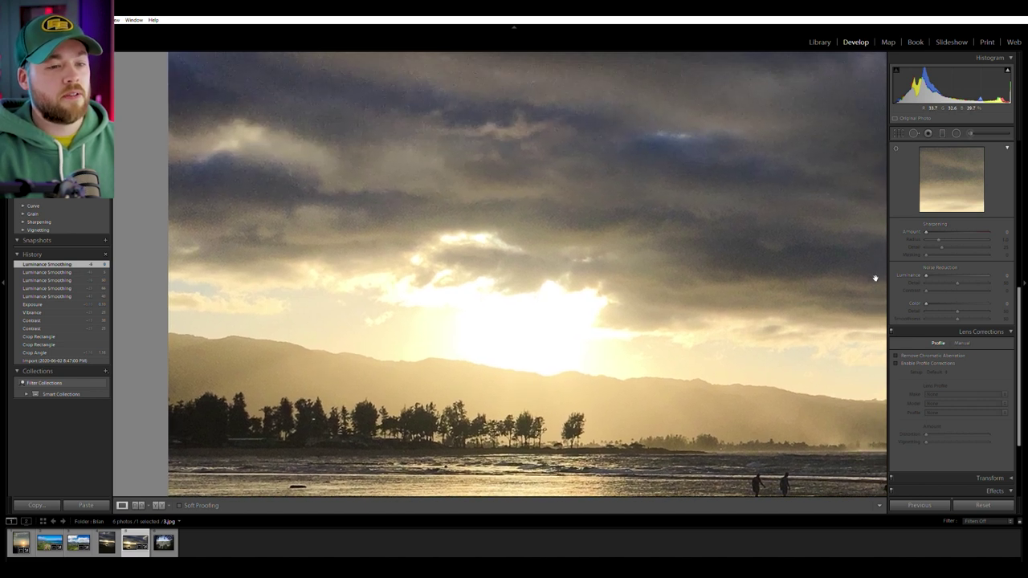
{"action": "left_click", "coordinate": [950, 273]}
{"action": "left_click_drag", "start_coordinate": [949, 273], "coordinate": [946, 274]}
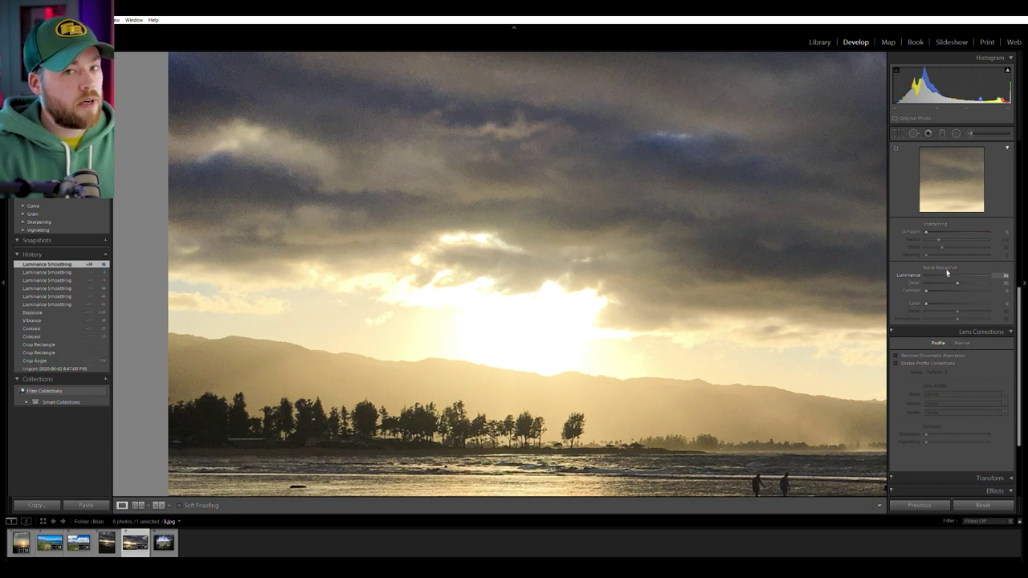
{"action": "left_click", "coordinate": [681, 250]}
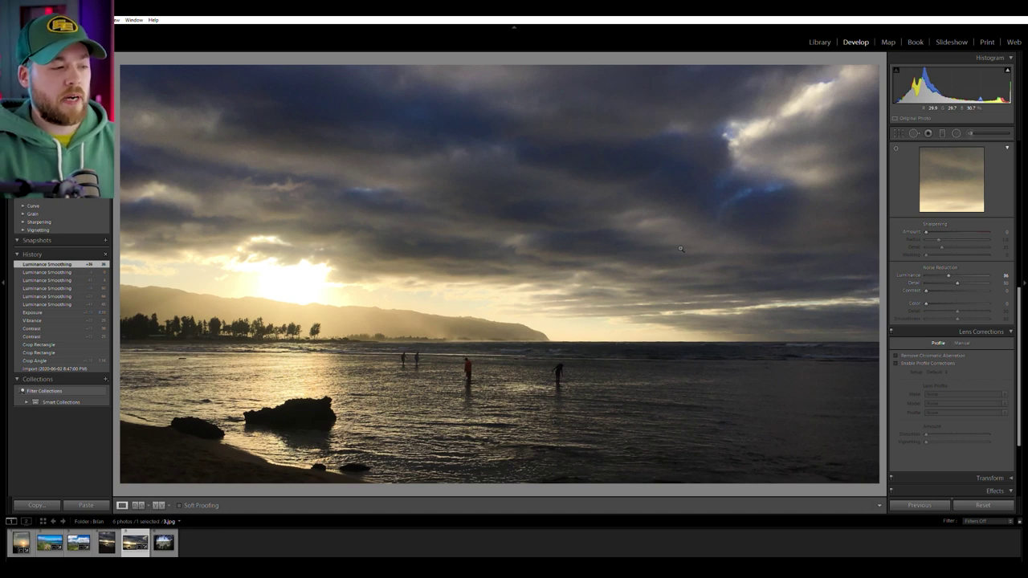
Compare the beach photo before and after its edits.
{"action": "key", "text": "backslash"}
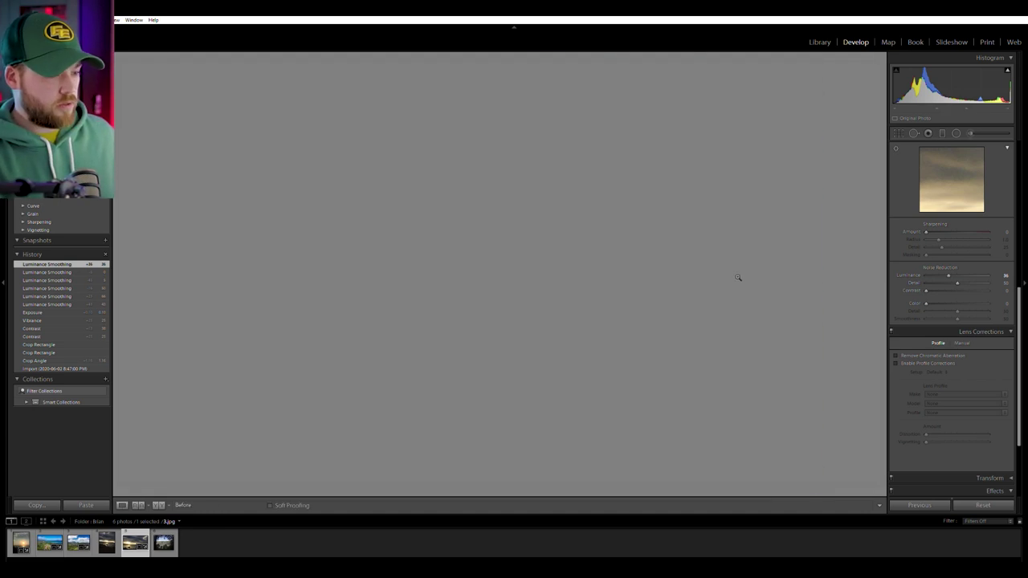
{"action": "key", "text": "backslash"}
{"action": "key", "text": "backslash"}
{"action": "key", "text": "backslash"}
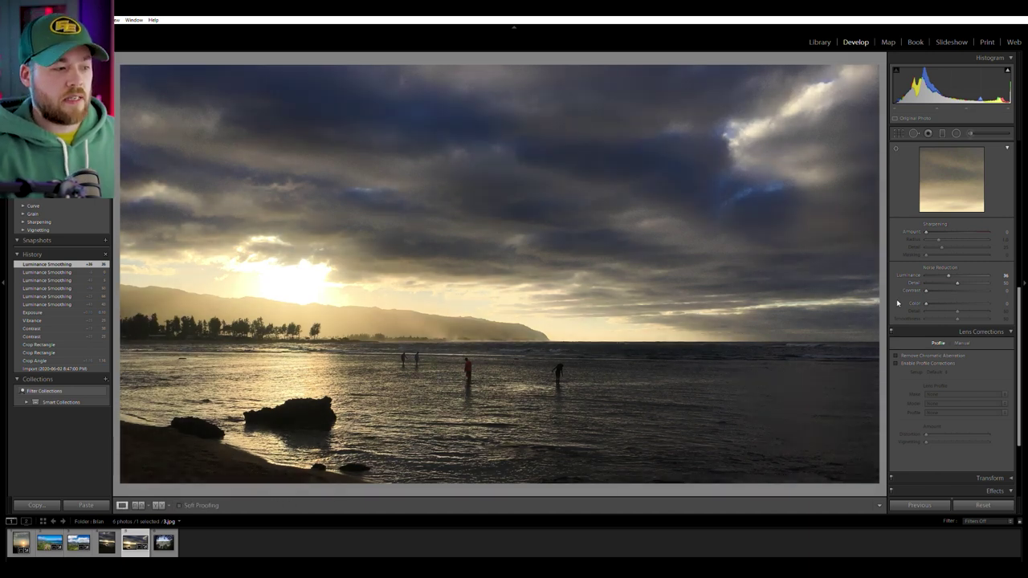
Open the crater photo framed by trees and crop a thin strip off its lower edge.
{"action": "key", "text": "Right"}
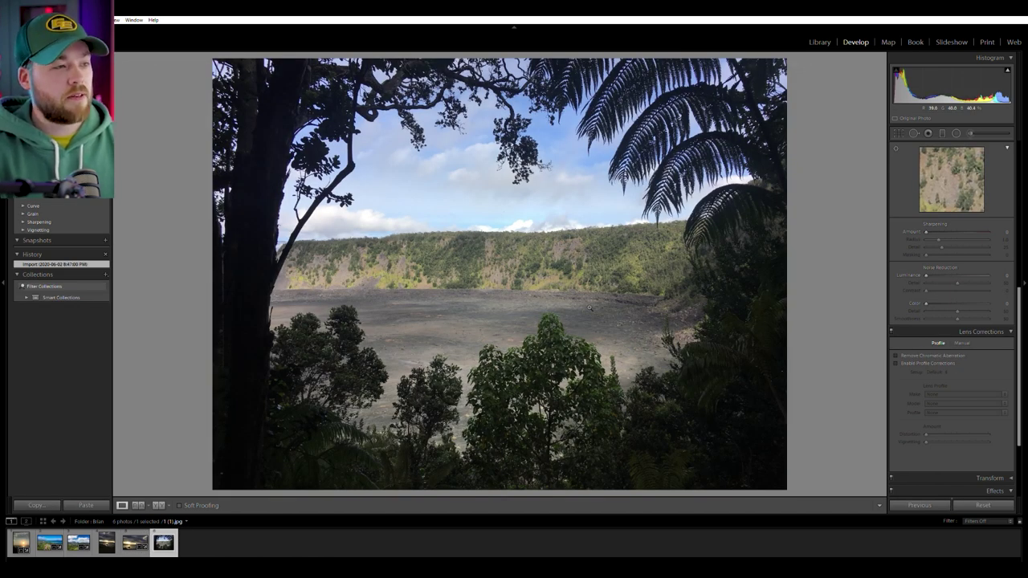
{"action": "key", "text": "r"}
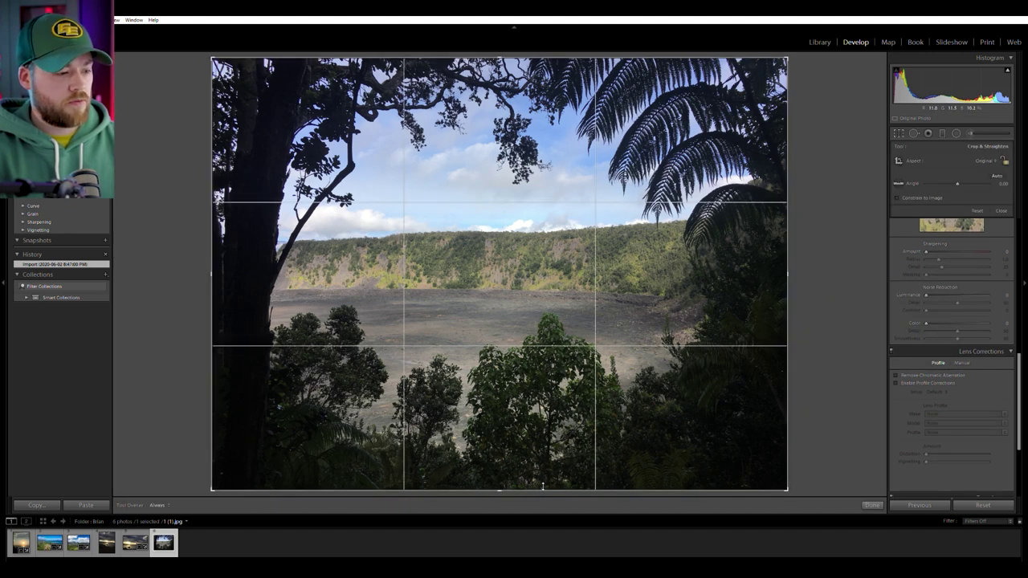
{"action": "left_click_drag", "start_coordinate": [543, 486], "coordinate": [546, 476]}
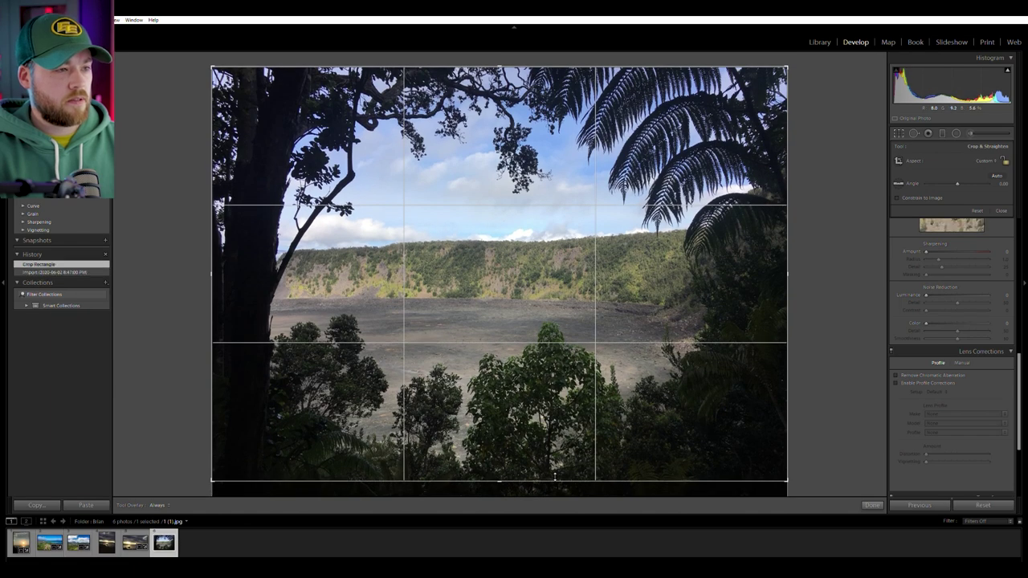
{"action": "key", "text": "Return"}
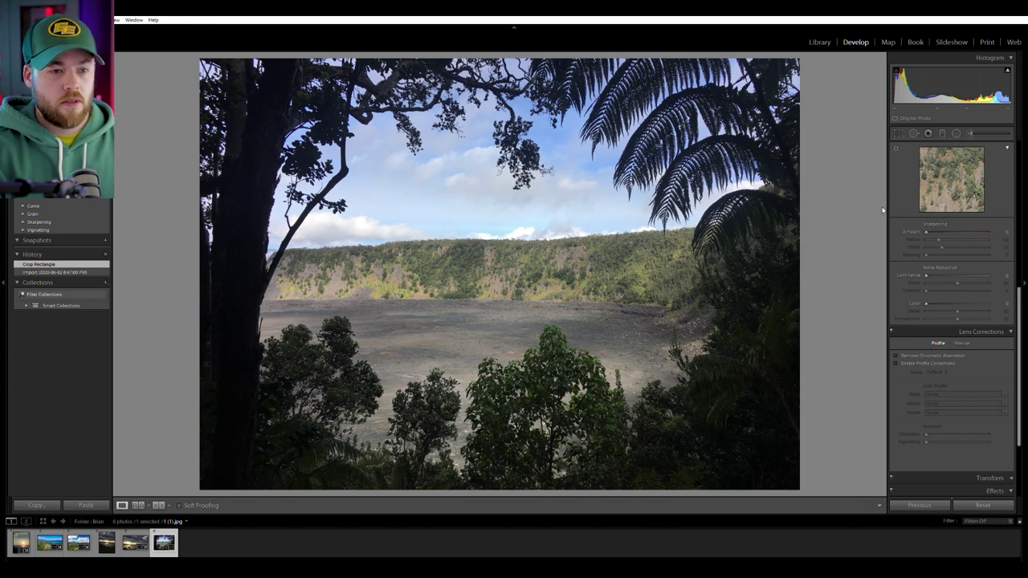
Set the crater photo's shadows to +100.
{"action": "scroll", "coordinate": [903, 254], "scroll_direction": "up", "scroll_amount": 6}
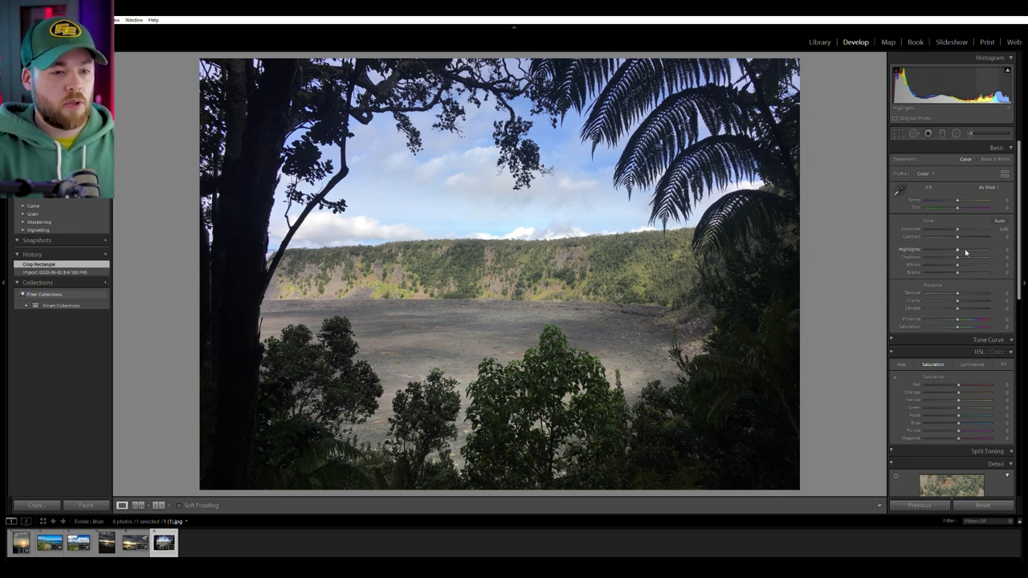
{"action": "left_click_drag", "start_coordinate": [958, 257], "coordinate": [999, 250]}
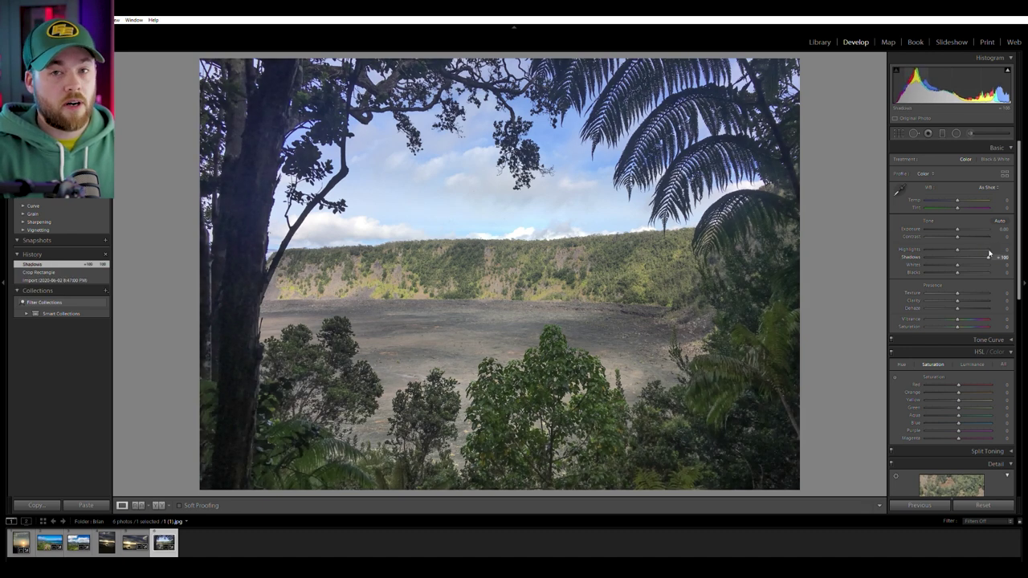
Set the crater photo's shadows to -100, contrast to +37, vibrance to +38, highlights to -33 and exposure to +0.29.
{"action": "double_click", "coordinate": [989, 254]}
{"action": "left_click_drag", "start_coordinate": [958, 257], "coordinate": [969, 232]}
{"action": "left_click_drag", "start_coordinate": [966, 317], "coordinate": [971, 313]}
{"action": "left_click_drag", "start_coordinate": [958, 249], "coordinate": [958, 226]}
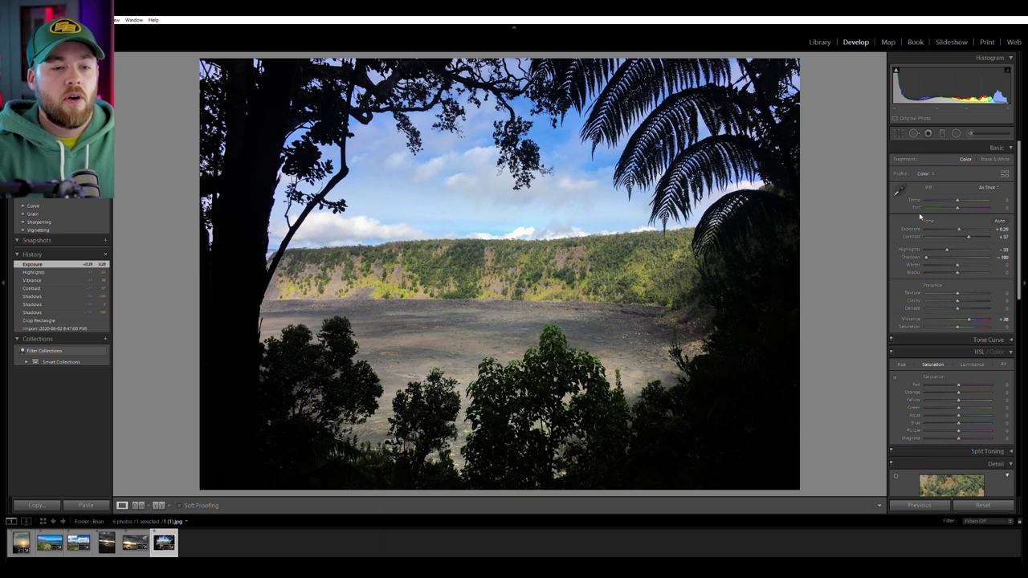
Compare the crater photo with raised shadows and with shadows at -100, and set them to +100.
{"action": "left_click_drag", "start_coordinate": [926, 255], "coordinate": [989, 246]}
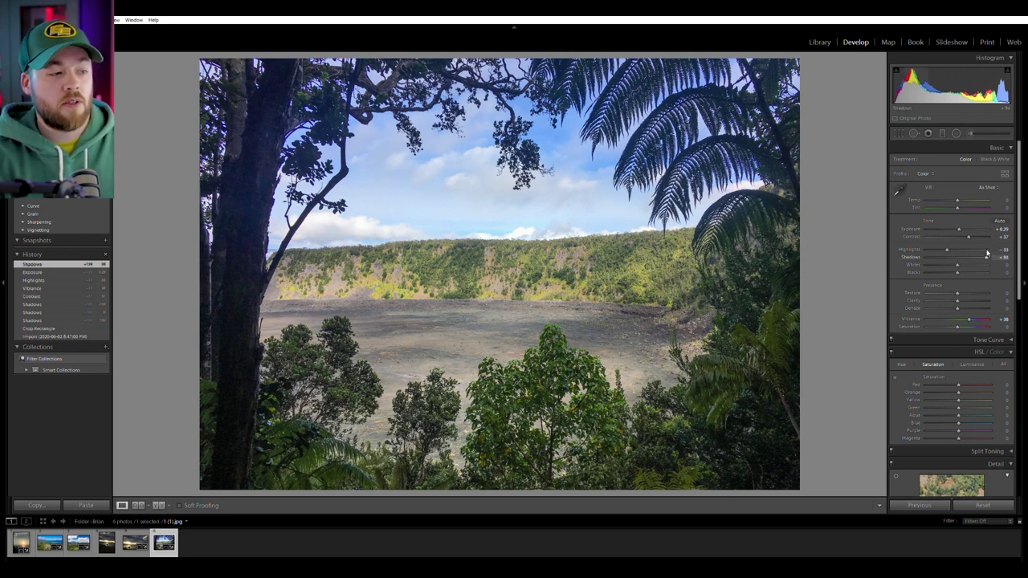
{"action": "left_click_drag", "start_coordinate": [987, 254], "coordinate": [908, 257]}
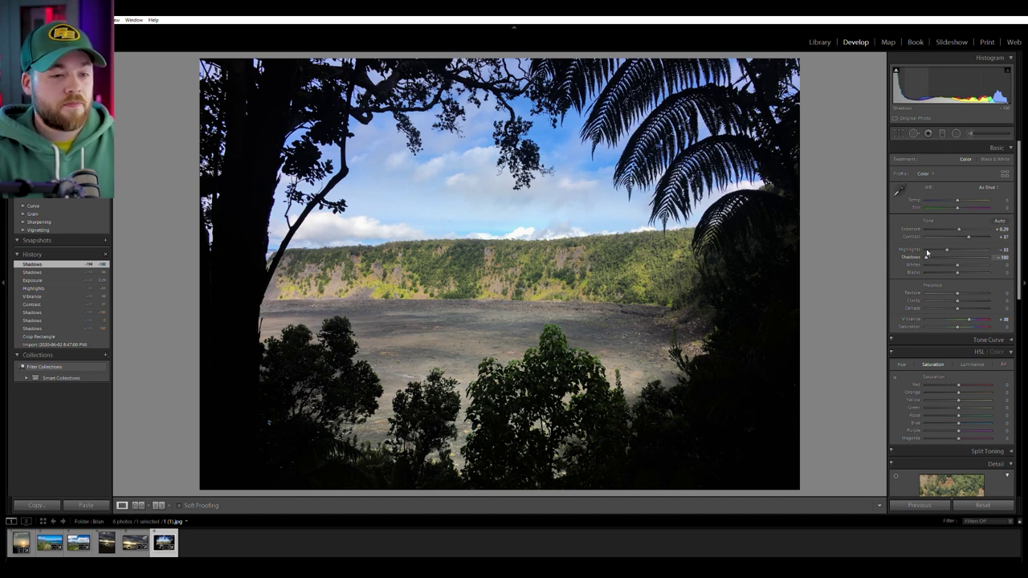
{"action": "left_click_drag", "start_coordinate": [927, 254], "coordinate": [988, 253]}
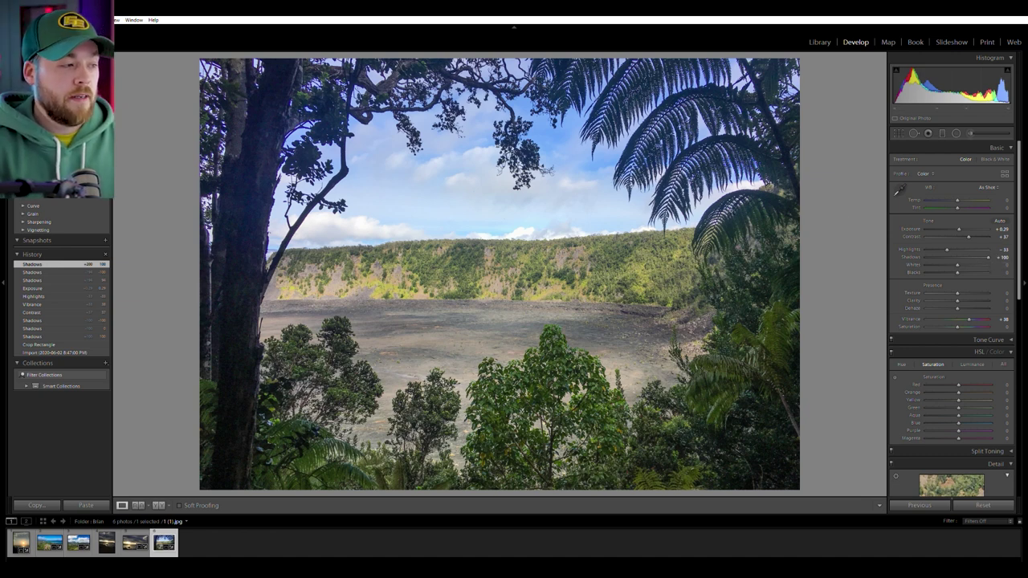
Compare the tree trunk's purple-fringed edge up close with Remove Chromatic Aberration on and off.
{"action": "left_click", "coordinate": [272, 216]}
{"action": "left_click_drag", "start_coordinate": [272, 216], "coordinate": [383, 221]}
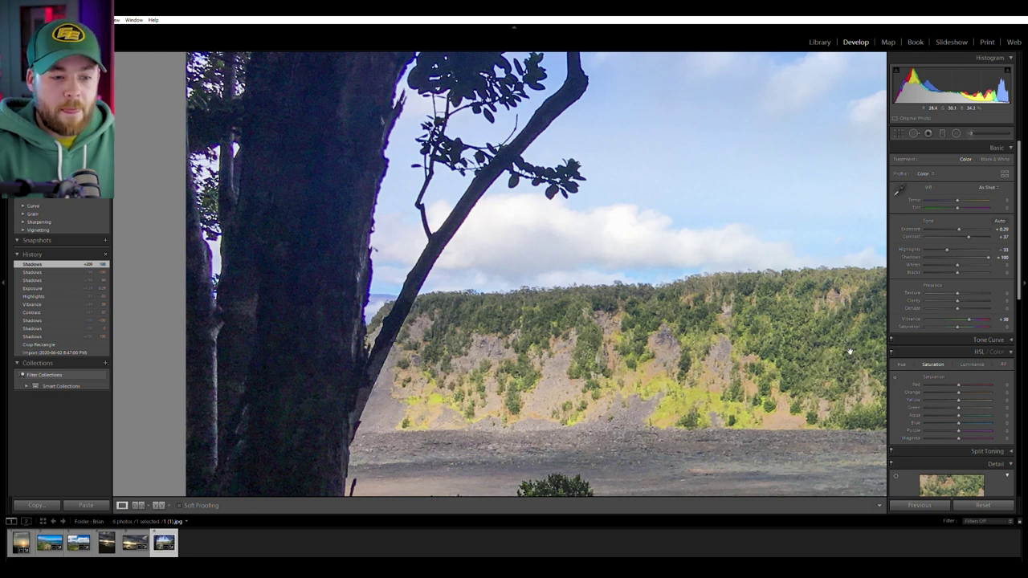
{"action": "scroll", "coordinate": [901, 376], "scroll_direction": "down", "scroll_amount": 3}
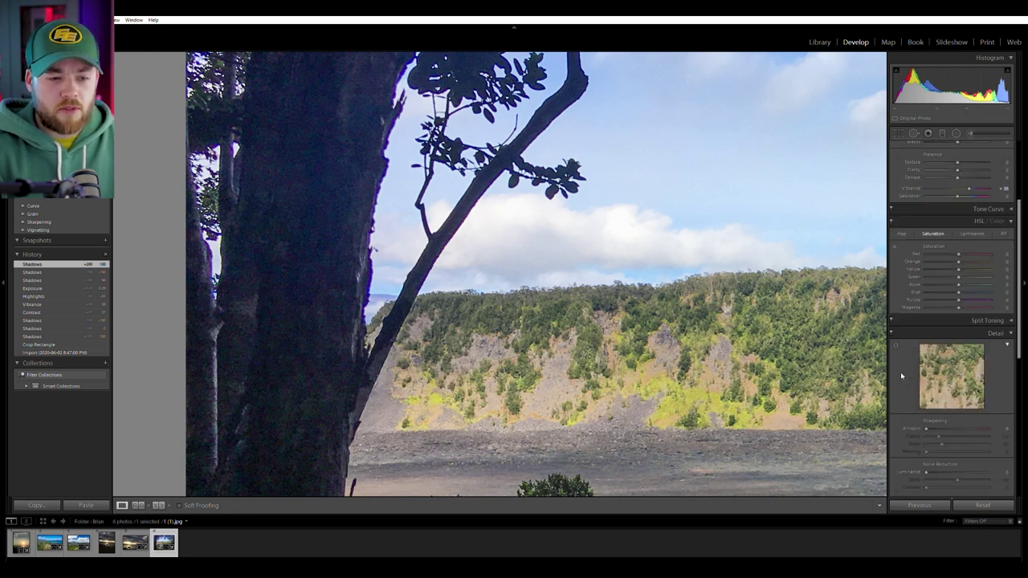
{"action": "scroll", "coordinate": [900, 372], "scroll_direction": "down", "scroll_amount": 4}
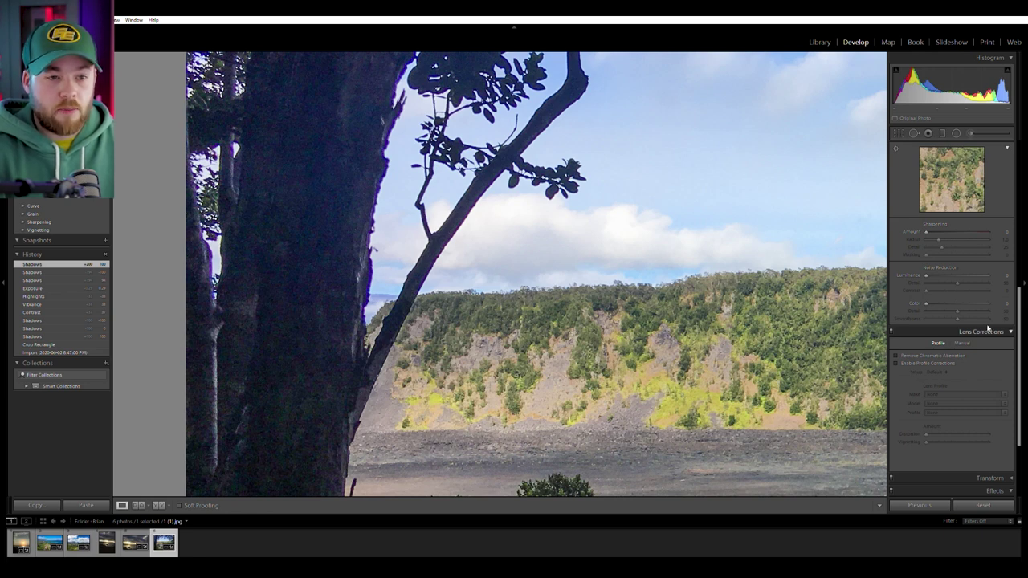
{"action": "left_click", "coordinate": [931, 354]}
{"action": "left_click", "coordinate": [931, 354]}
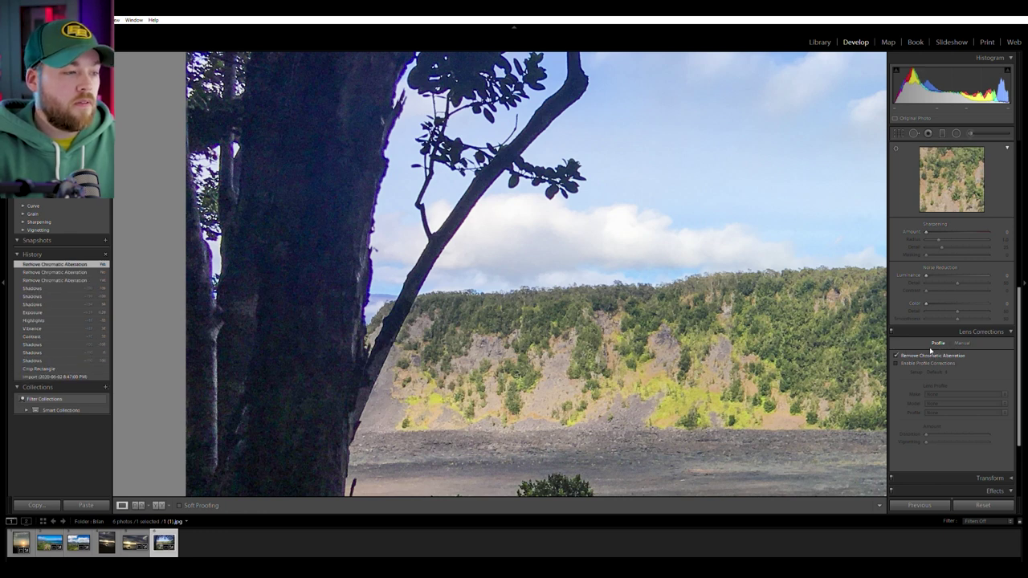
{"action": "left_click", "coordinate": [931, 353]}
{"action": "left_click", "coordinate": [931, 353]}
{"action": "left_click", "coordinate": [931, 353]}
{"action": "left_click", "coordinate": [931, 353]}
{"action": "left_click", "coordinate": [931, 353]}
{"action": "left_click", "coordinate": [931, 354]}
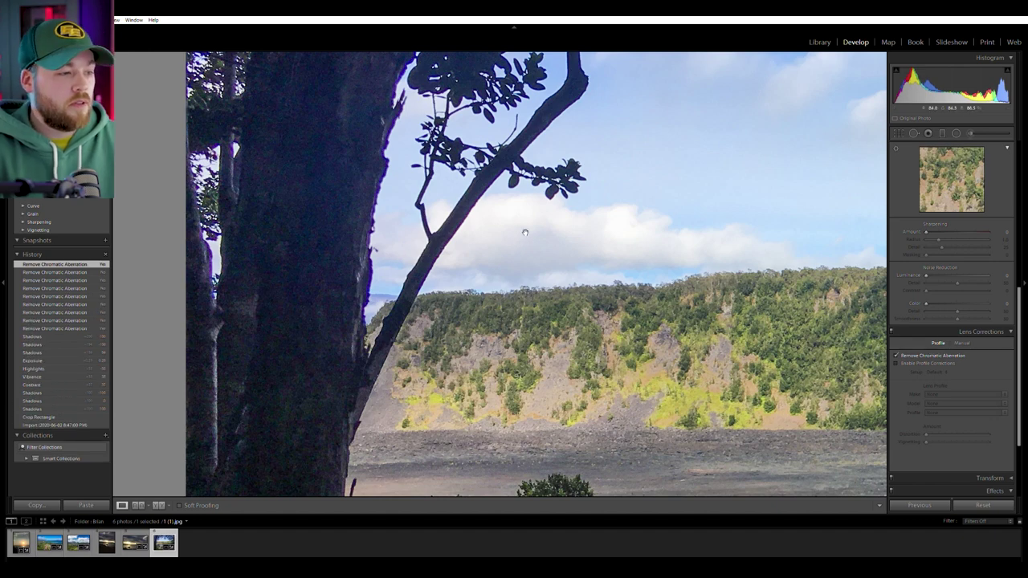
Compare the thin branch's fringing at higher magnification with chromatic aberration removal on and off, and leave the correction off.
{"action": "left_click", "coordinate": [471, 218]}
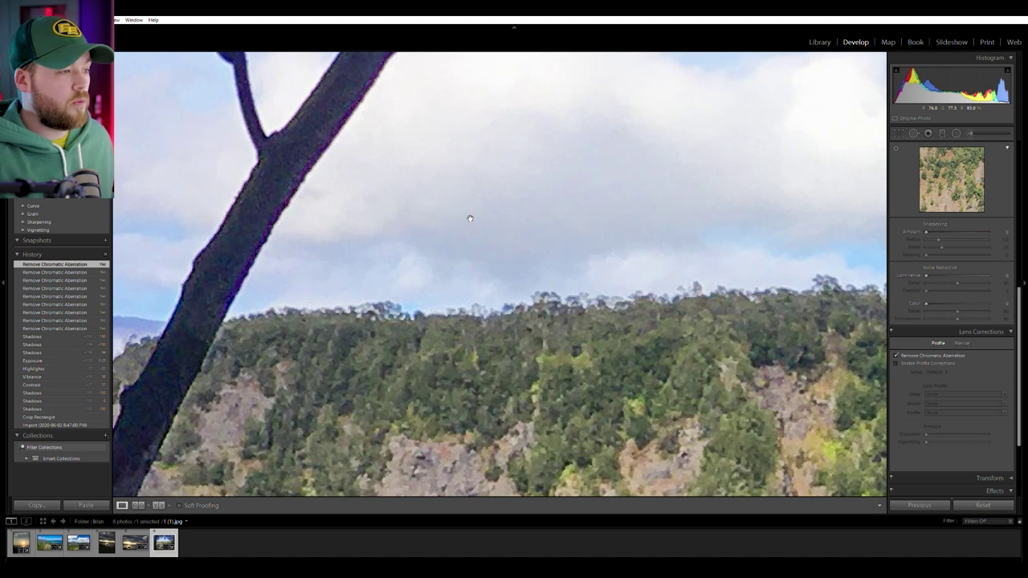
{"action": "left_click", "coordinate": [513, 275]}
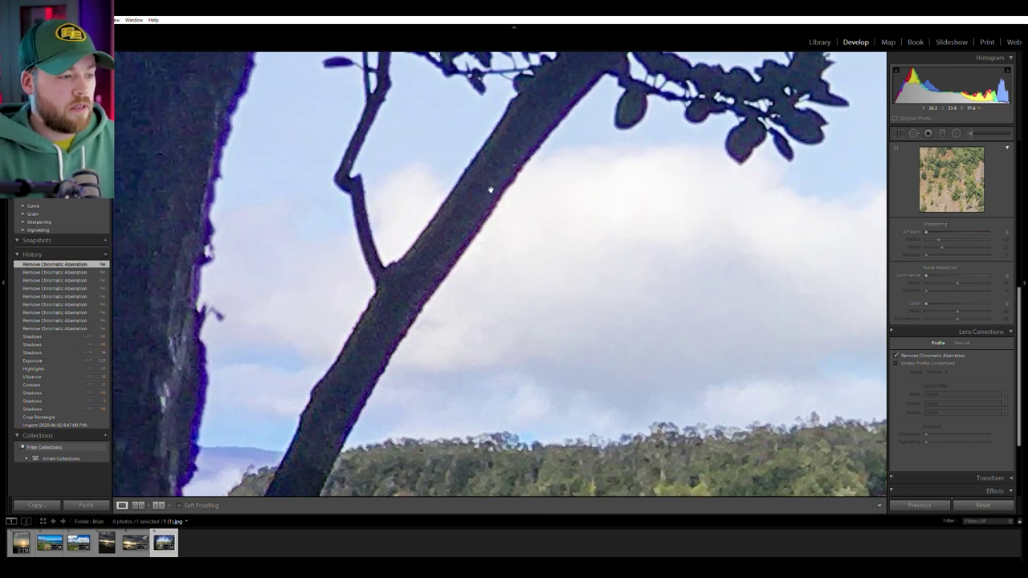
{"action": "left_click", "coordinate": [896, 354]}
{"action": "left_click", "coordinate": [896, 352]}
{"action": "left_click", "coordinate": [897, 352]}
{"action": "left_click", "coordinate": [896, 352]}
{"action": "left_click", "coordinate": [897, 352]}
{"action": "left_click", "coordinate": [896, 352]}
{"action": "left_click", "coordinate": [896, 352]}
{"action": "left_click", "coordinate": [897, 352]}
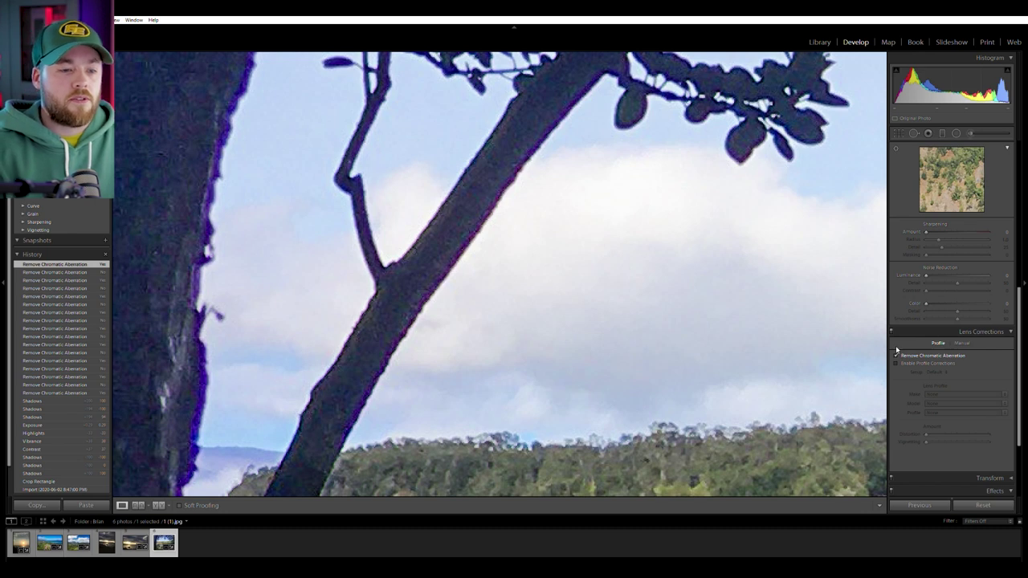
{"action": "left_click", "coordinate": [897, 351]}
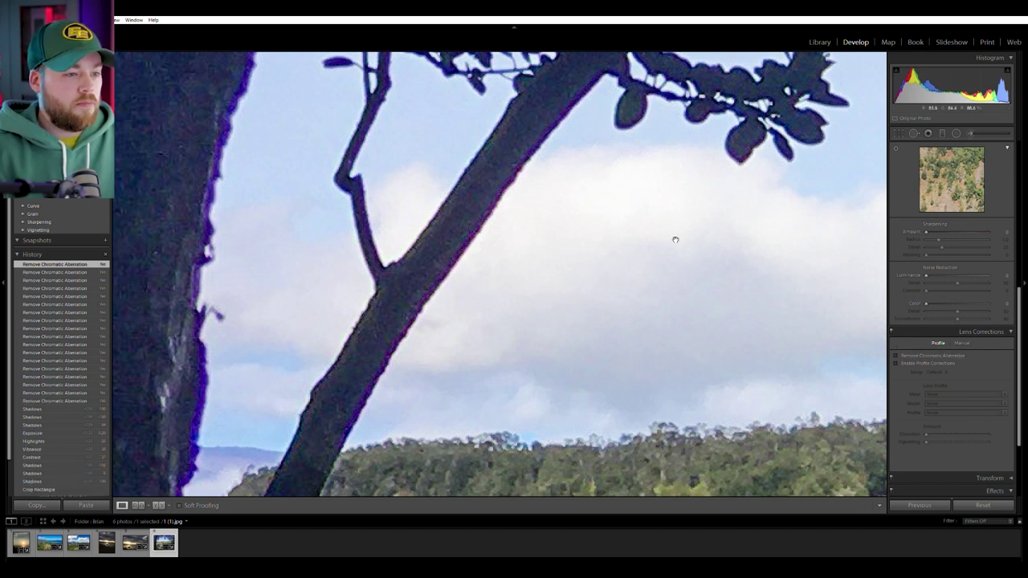
Try reducing the trunk's colour fringe with purple saturation at -98 and magenta saturation at -96.
{"action": "left_click", "coordinate": [640, 235]}
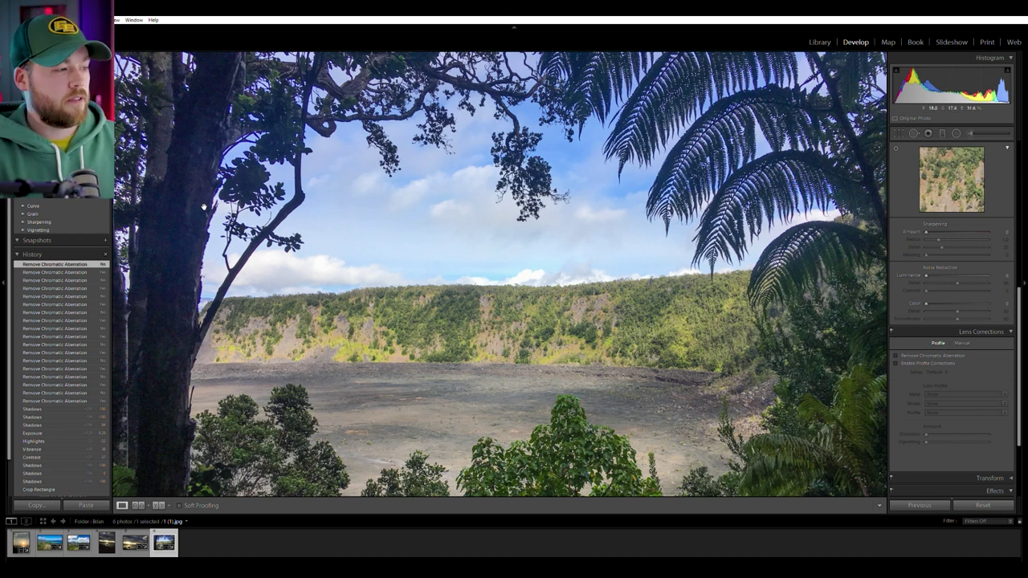
{"action": "scroll", "coordinate": [207, 279], "scroll_direction": "down", "scroll_amount": 2}
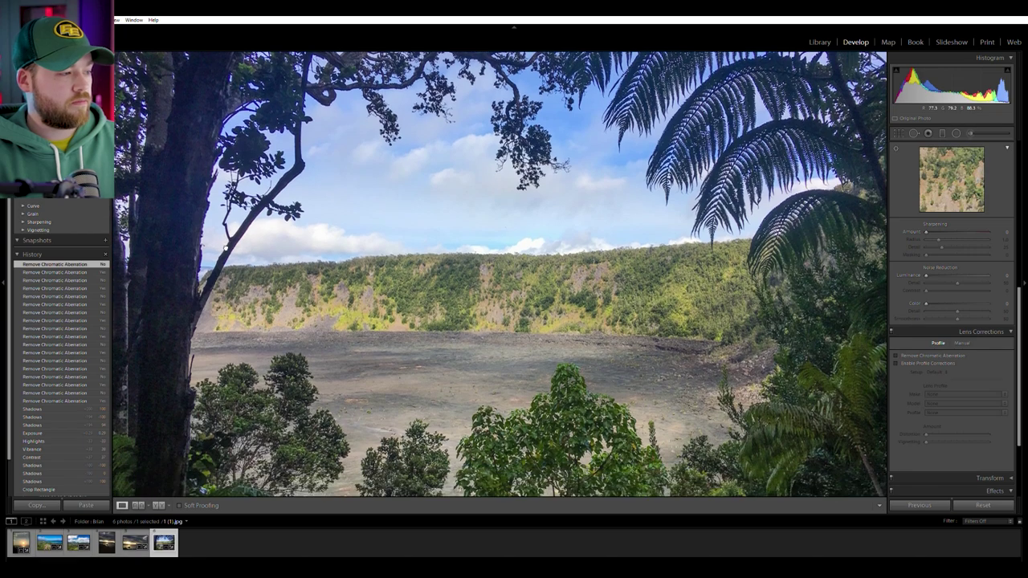
{"action": "left_click", "coordinate": [199, 250]}
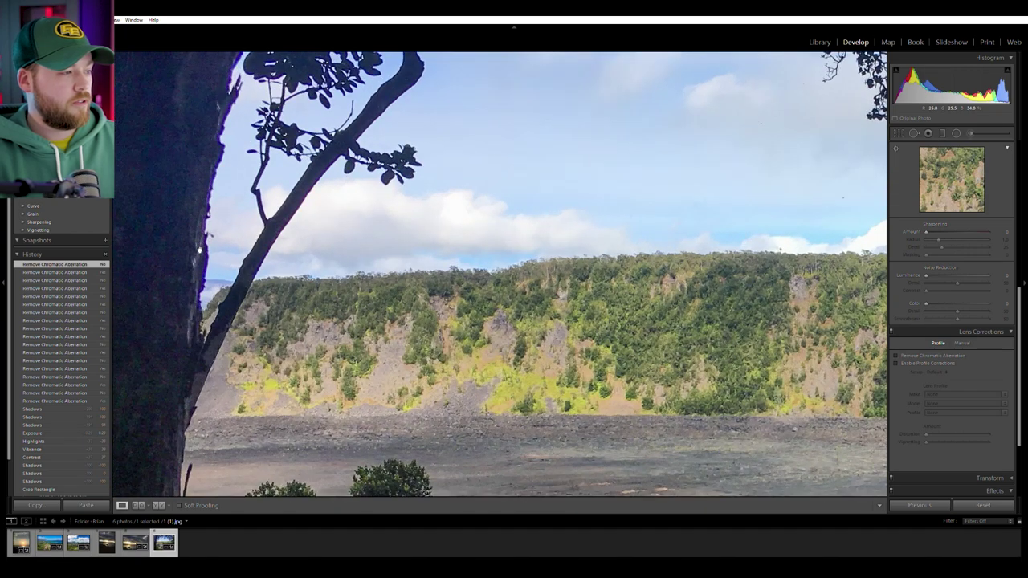
{"action": "left_click", "coordinate": [199, 249]}
{"action": "scroll", "coordinate": [924, 371], "scroll_direction": "up", "scroll_amount": 3}
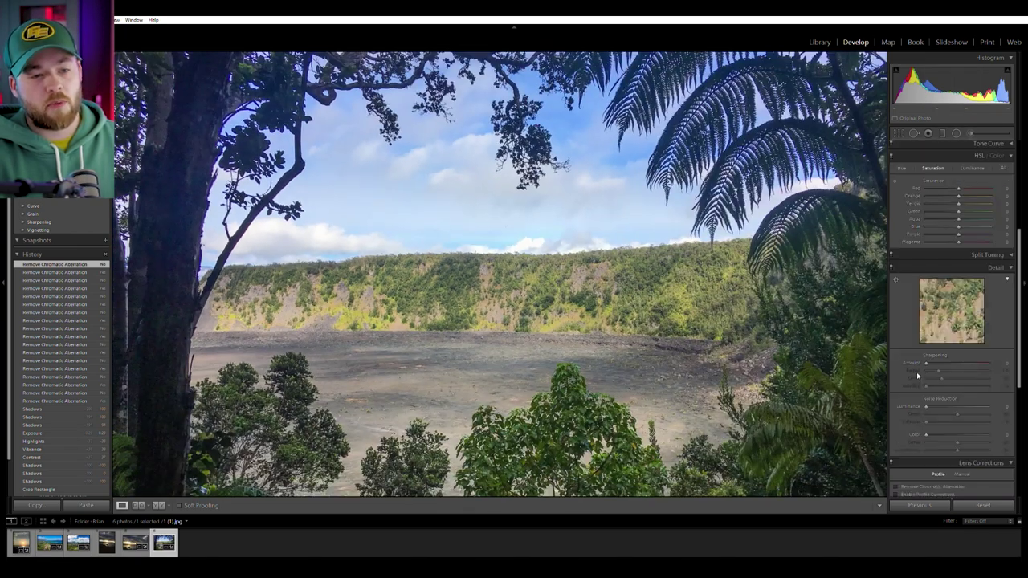
{"action": "left_click", "coordinate": [193, 257]}
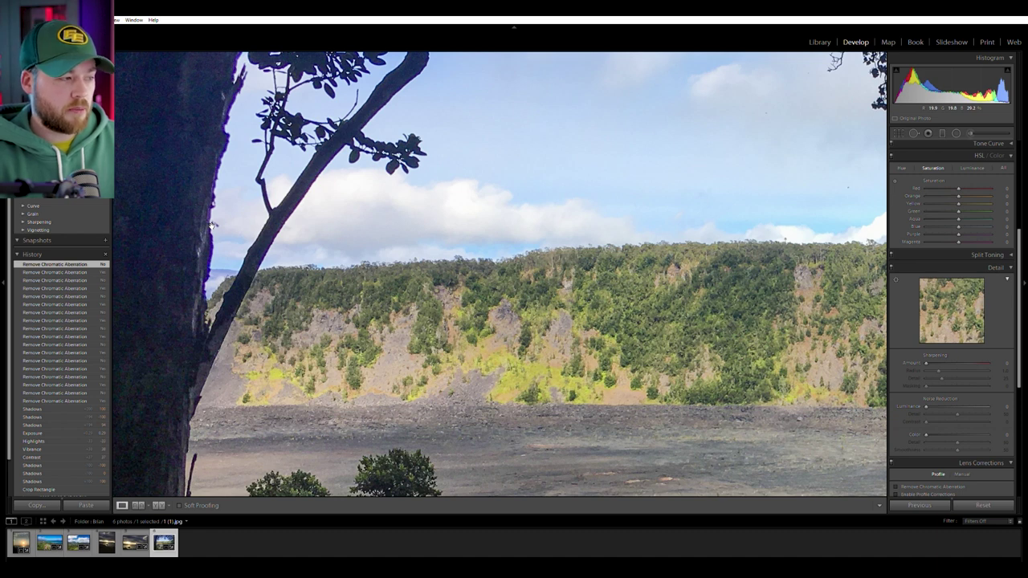
{"action": "left_click", "coordinate": [936, 234]}
{"action": "left_click_drag", "start_coordinate": [932, 231], "coordinate": [926, 241]}
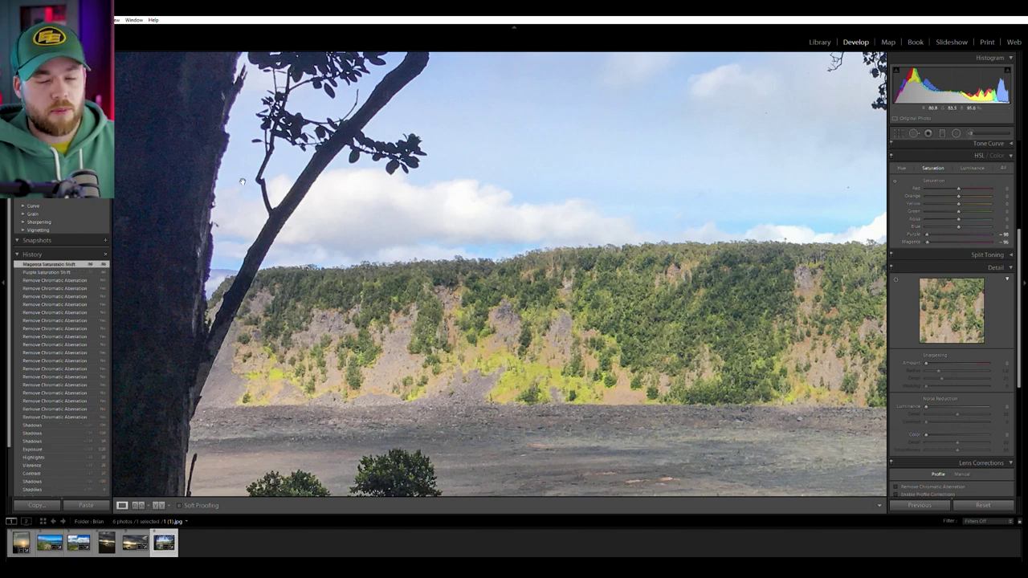
Try blue saturation at -100 on the trunk's fringe and check it on the wider crater photo.
{"action": "left_click", "coordinate": [704, 278]}
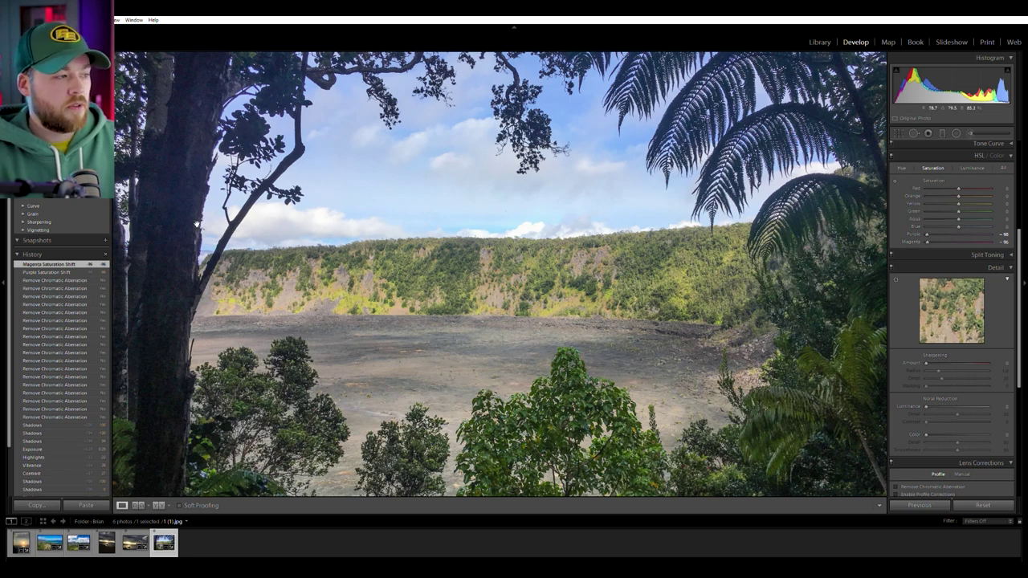
{"action": "left_click", "coordinate": [146, 223]}
{"action": "left_click_drag", "start_coordinate": [252, 256], "coordinate": [307, 257]}
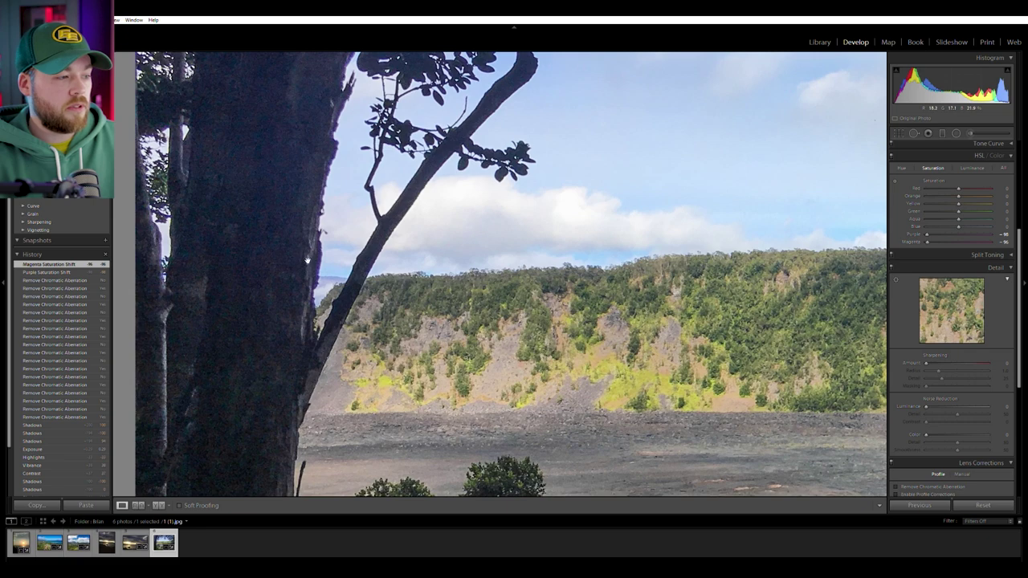
{"action": "left_click", "coordinate": [923, 227]}
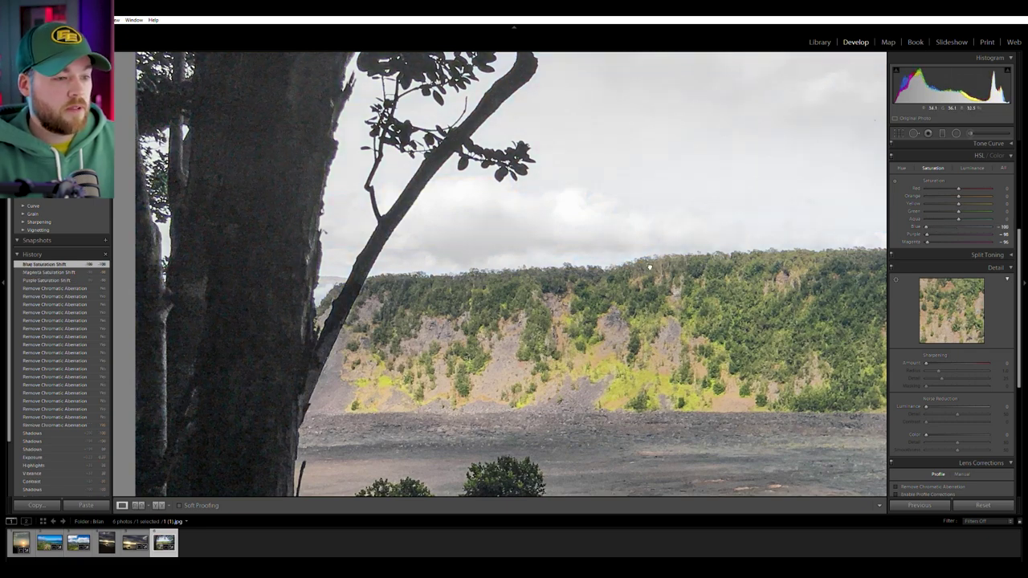
{"action": "left_click", "coordinate": [302, 129]}
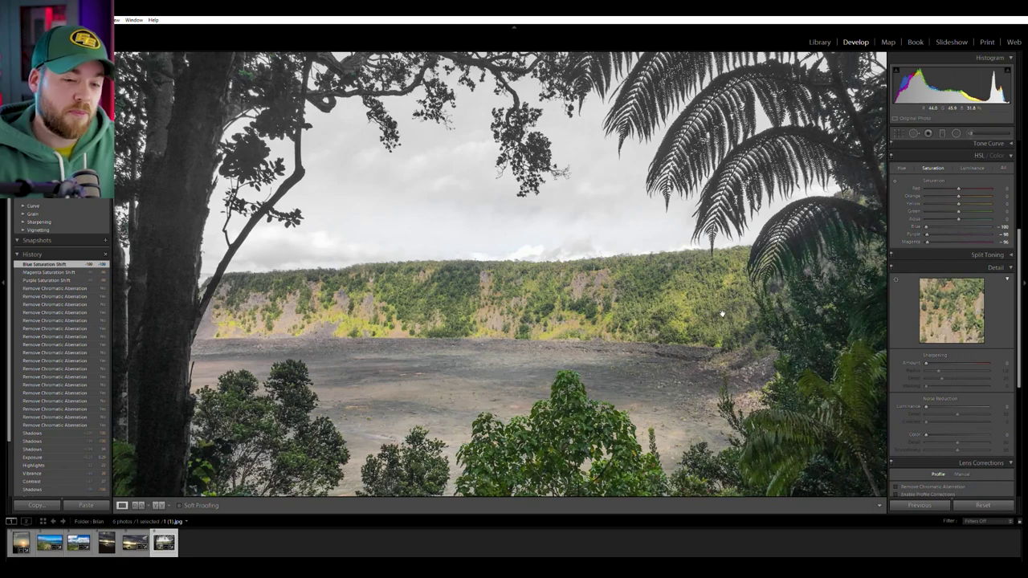
Reset the crater photo's blue, magenta and purple saturation.
{"action": "double_click", "coordinate": [925, 225]}
{"action": "double_click", "coordinate": [916, 241]}
{"action": "double_click", "coordinate": [943, 234]}
Set purple saturation to -78 and magenta saturation to -50 while checking the fringe along the tree trunk.
{"action": "left_click", "coordinate": [181, 221]}
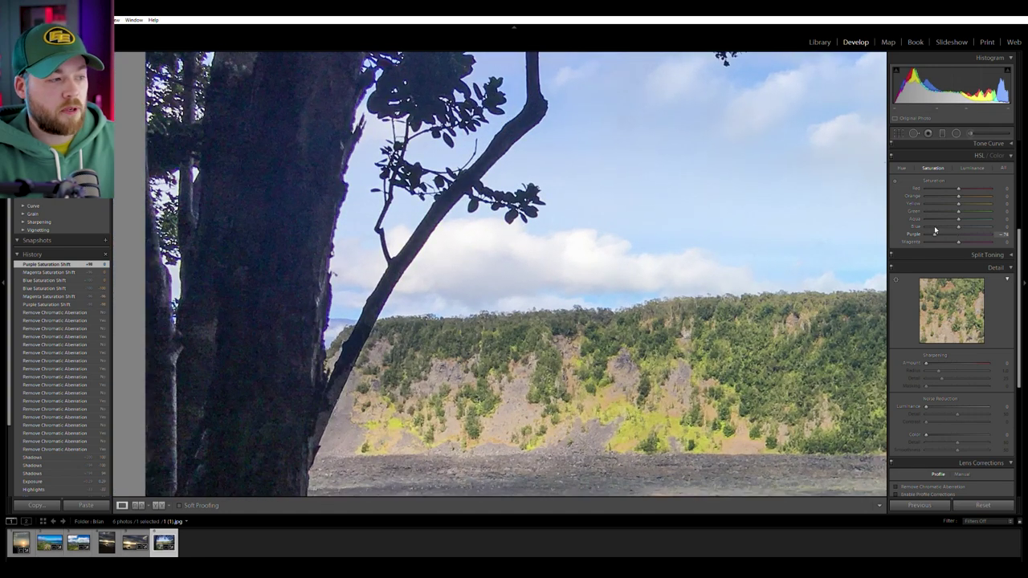
{"action": "left_click_drag", "start_coordinate": [928, 233], "coordinate": [942, 241]}
{"action": "left_click", "coordinate": [740, 235]}
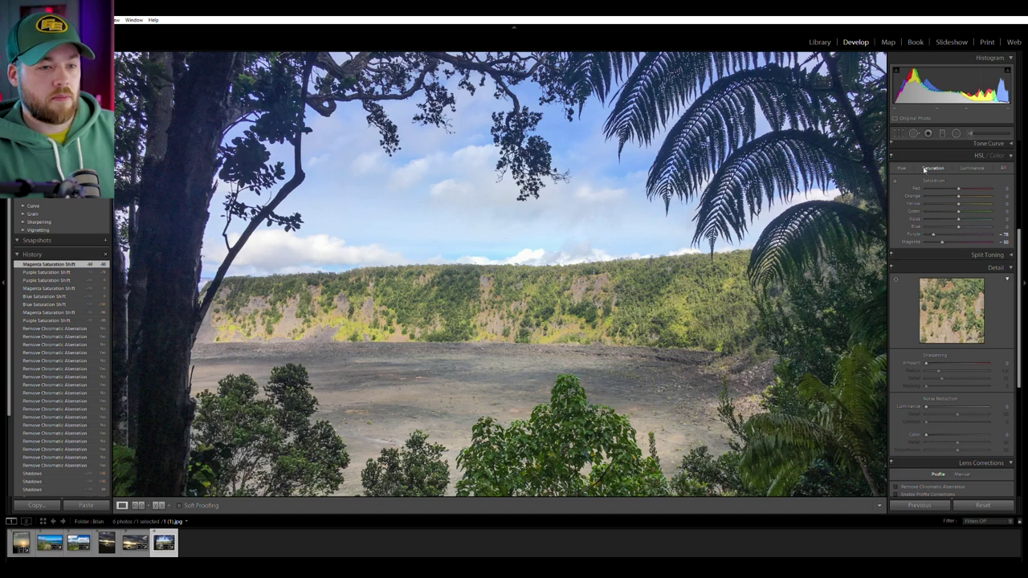
Darken the whole crater photo's shadows to about -92 so the framing trees turn into silhouettes.
{"action": "left_click", "coordinate": [645, 272]}
{"action": "left_click", "coordinate": [644, 271]}
{"action": "left_click", "coordinate": [644, 271]}
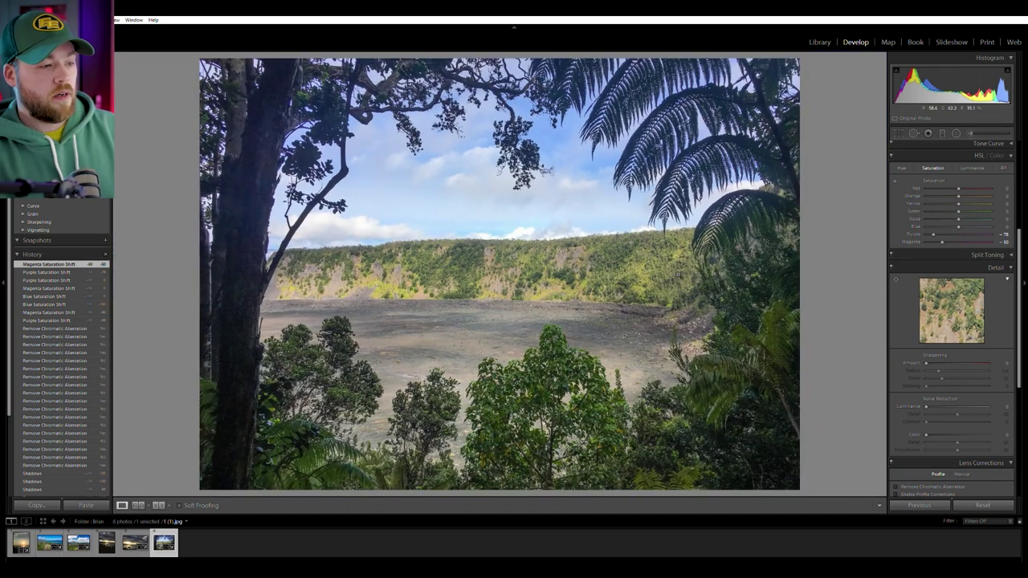
{"action": "scroll", "coordinate": [903, 329], "scroll_direction": "up", "scroll_amount": 5}
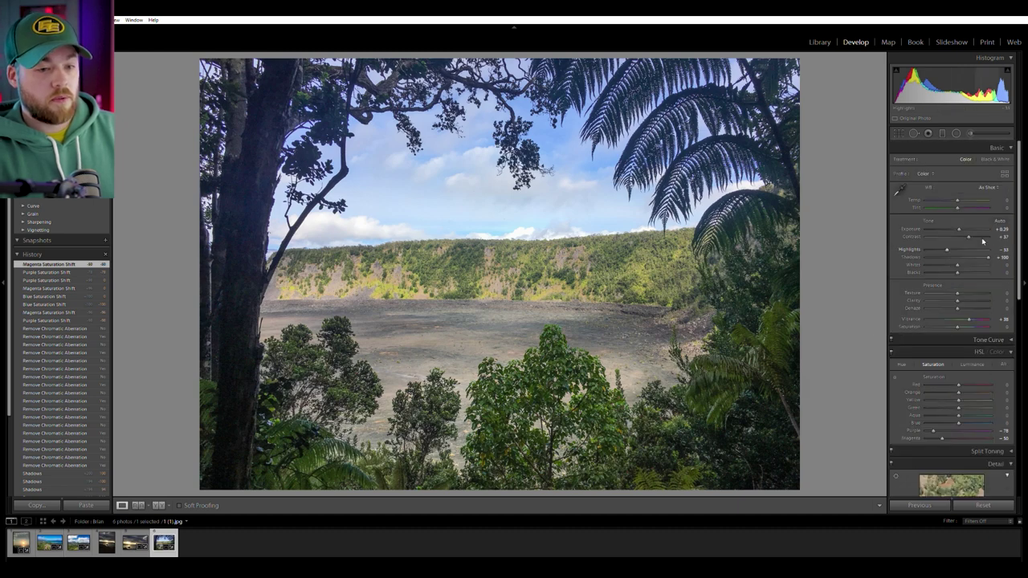
{"action": "left_click_drag", "start_coordinate": [957, 253], "coordinate": [928, 256]}
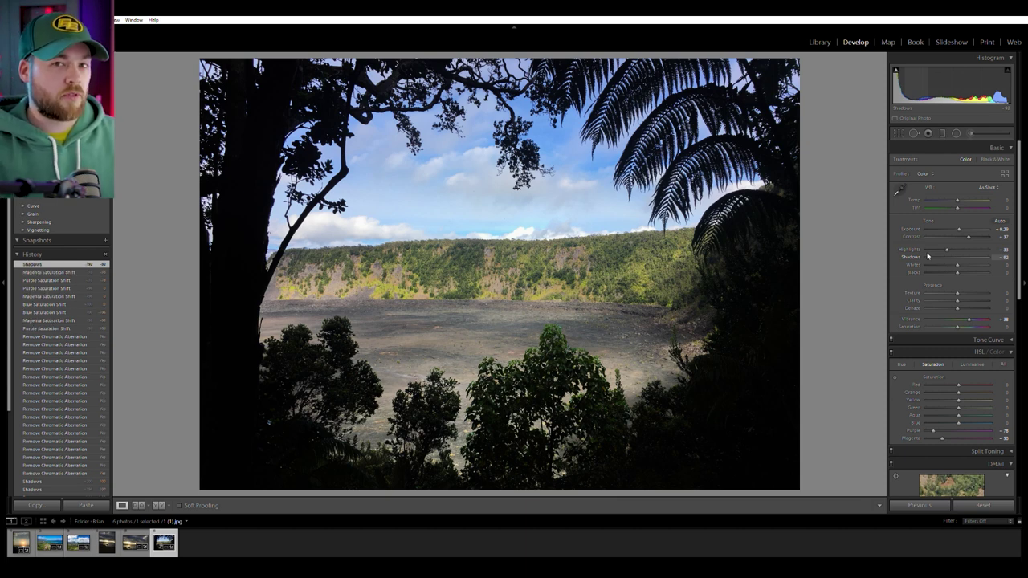
Switch to the next submitter's photo folder in the library and open its mattress photo for developing.
{"action": "left_click", "coordinate": [818, 40]}
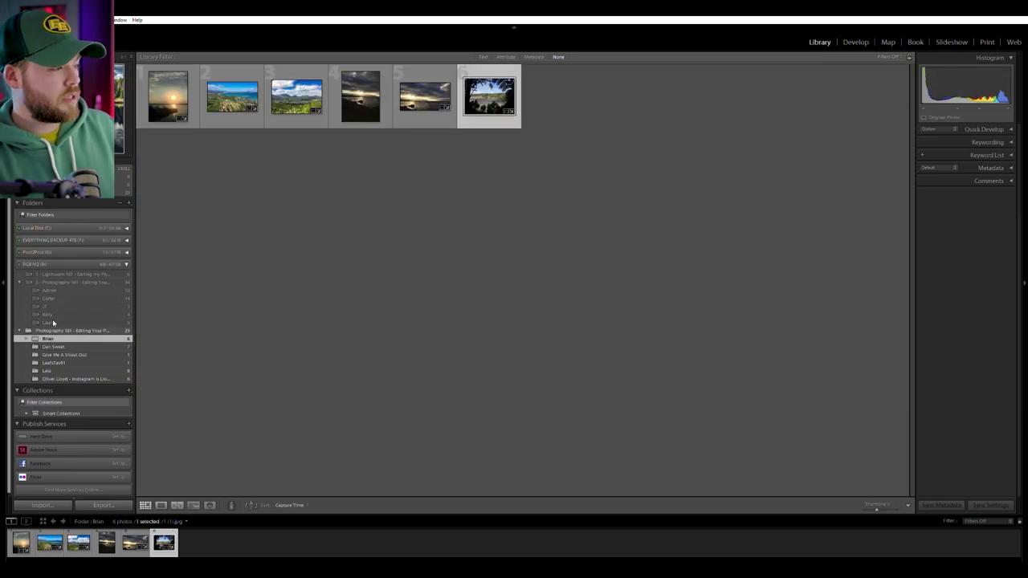
{"action": "left_click", "coordinate": [50, 346]}
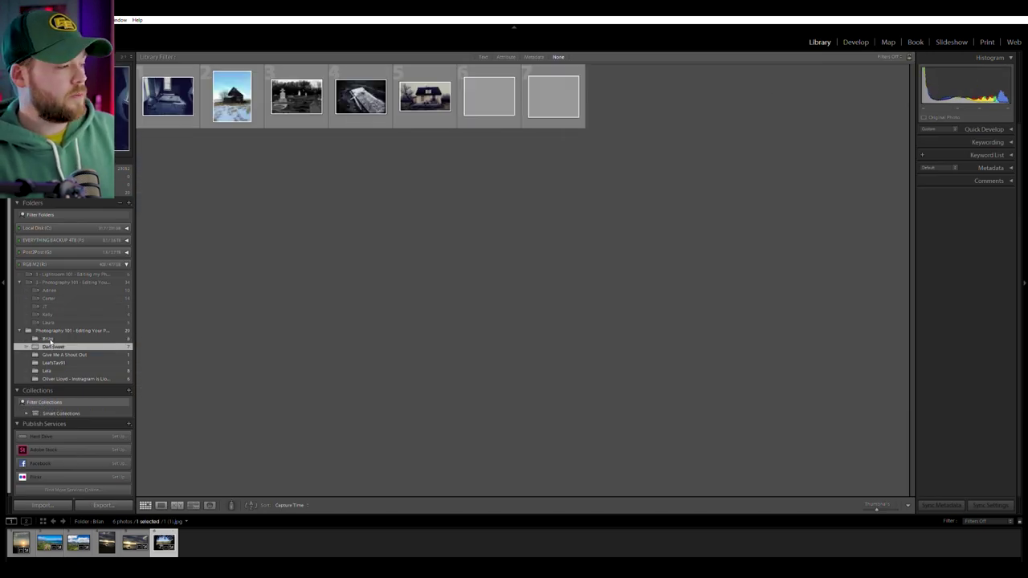
{"action": "left_click", "coordinate": [856, 41]}
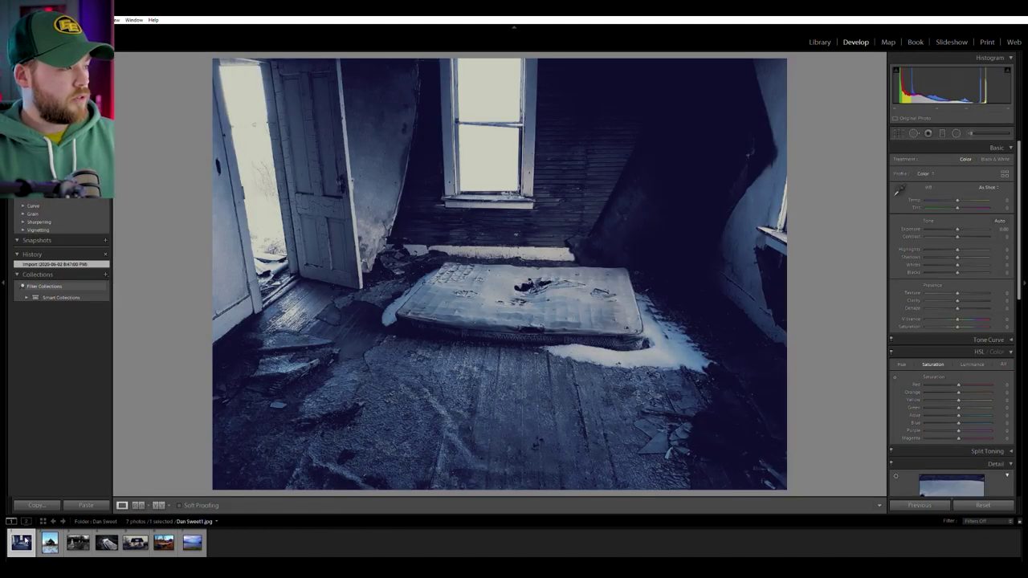
Look through the cemetery and mattress photos, and open the photo of the abandoned wooden house in snow.
{"action": "left_click", "coordinate": [49, 544]}
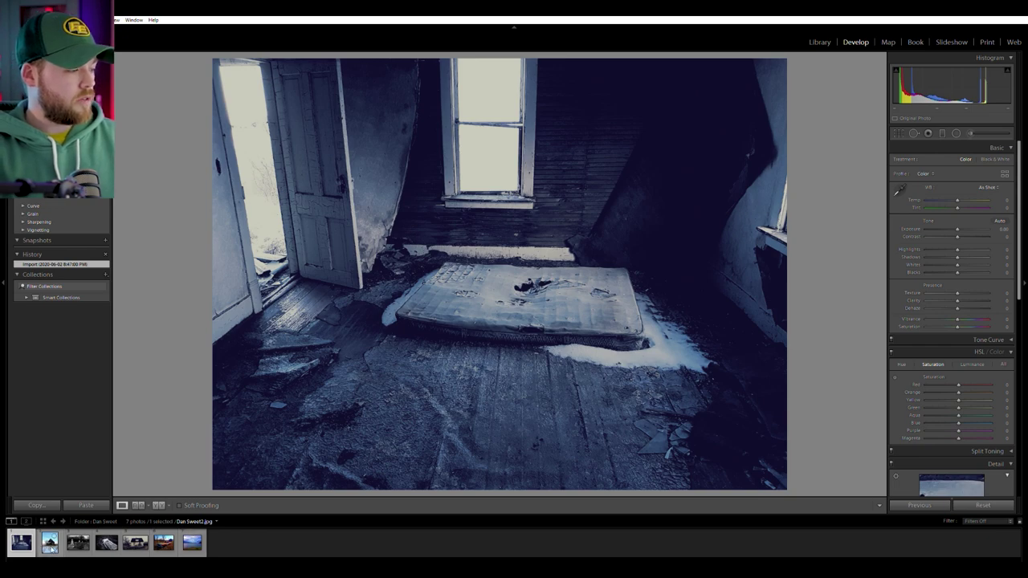
{"action": "left_click", "coordinate": [78, 544]}
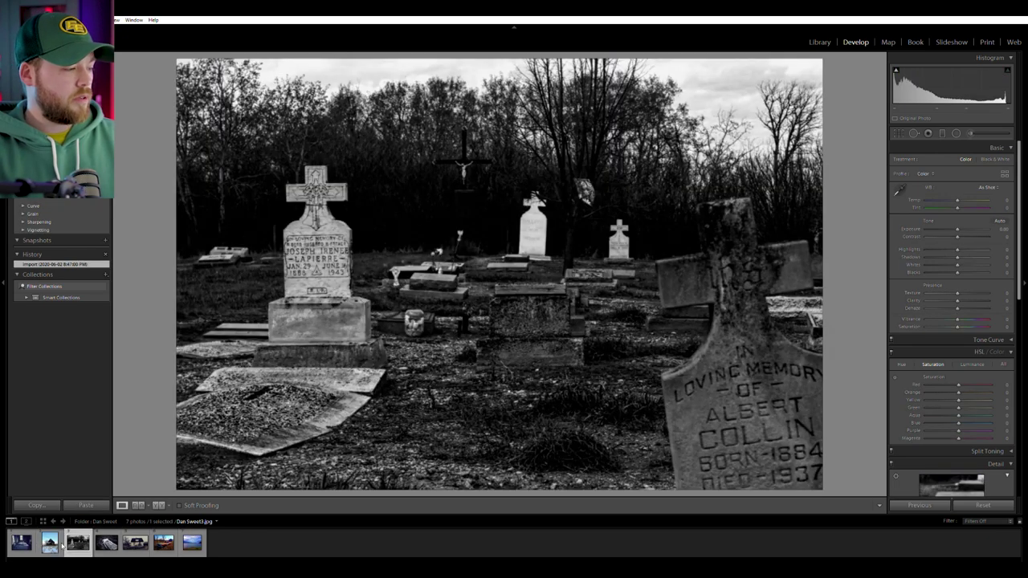
{"action": "left_click", "coordinate": [21, 544]}
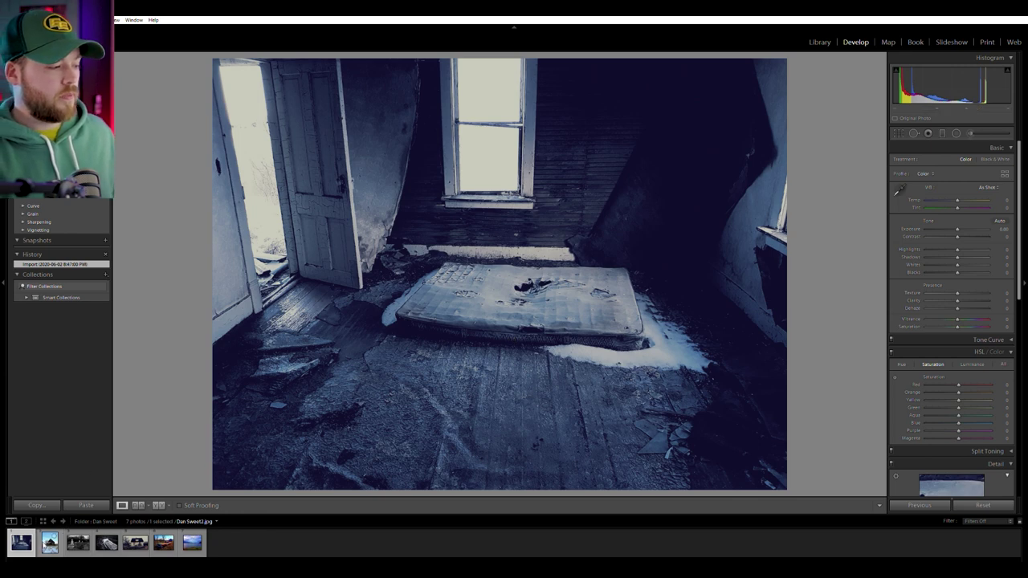
{"action": "left_click", "coordinate": [50, 543]}
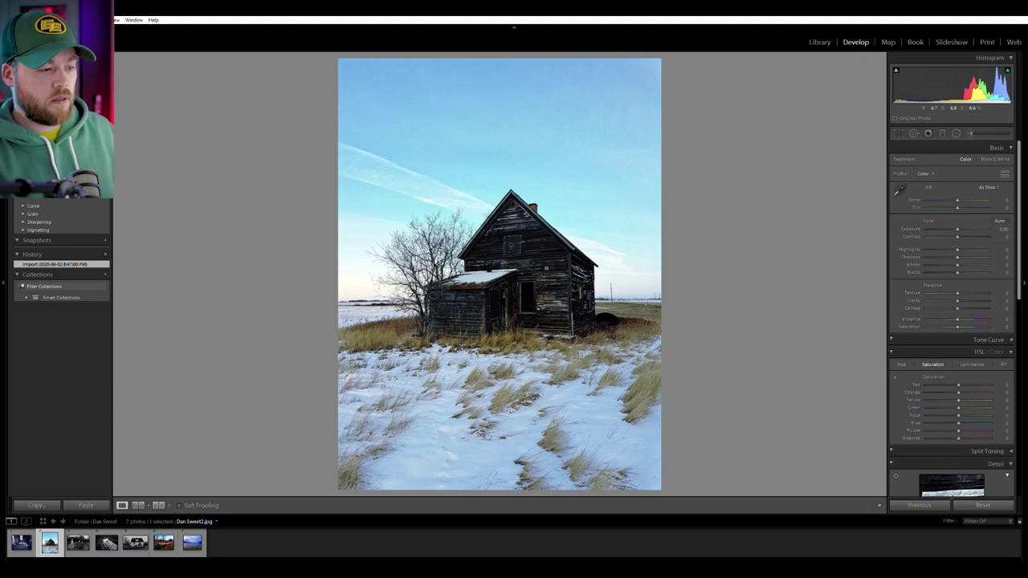
Set the snowy house photo's highlights to about -38, shadows to +52, contrast to +25, vibrance to +12 and temperature to +6.
{"action": "left_click", "coordinate": [422, 401]}
{"action": "left_click_drag", "start_coordinate": [422, 415], "coordinate": [636, 344]}
{"action": "left_click", "coordinate": [635, 344]}
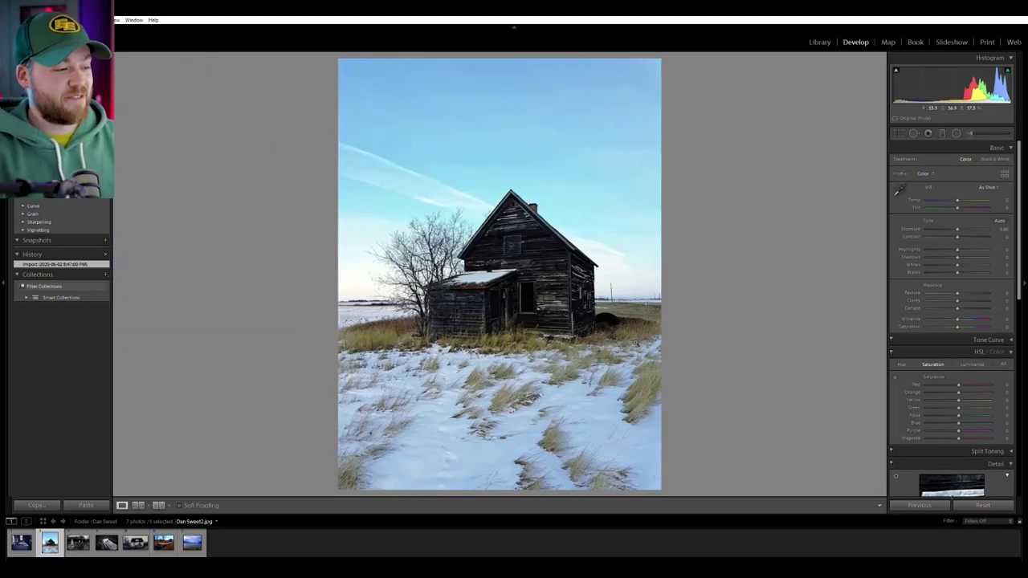
{"action": "left_click_drag", "start_coordinate": [957, 257], "coordinate": [965, 233]}
{"action": "left_click_drag", "start_coordinate": [961, 319], "coordinate": [961, 317]}
{"action": "left_click_drag", "start_coordinate": [957, 200], "coordinate": [960, 195]}
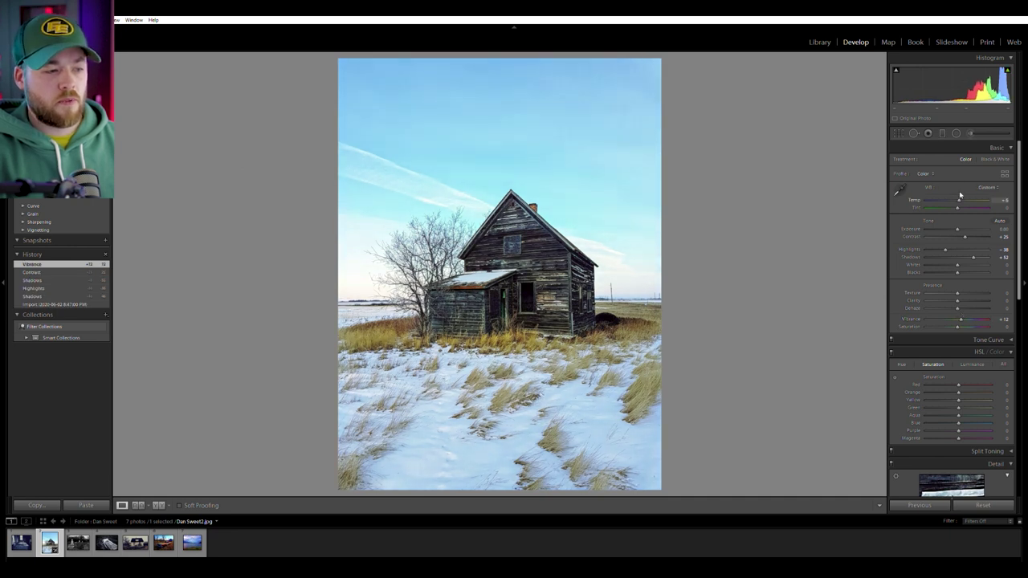
Add a graduated filter with lowered exposure over the sky, fading from the upper sky down to the house.
{"action": "left_click", "coordinate": [942, 133]}
{"action": "left_click_drag", "start_coordinate": [522, 100], "coordinate": [533, 249]}
{"action": "left_click_drag", "start_coordinate": [954, 190], "coordinate": [951, 186]}
{"action": "key", "text": "m"}
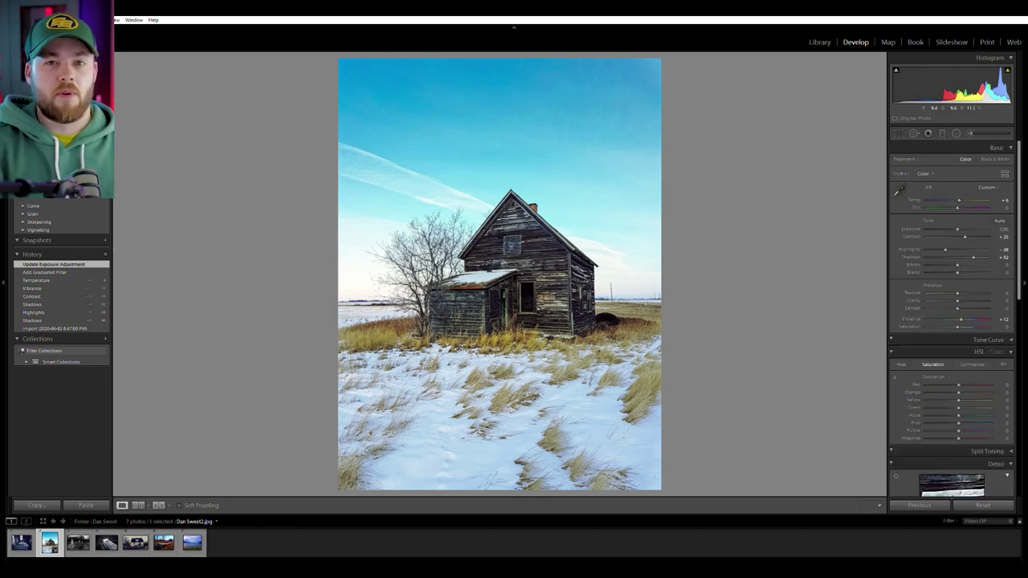
Inspect the house's wood texture up close and compare the whole photo before and after the edits.
{"action": "key", "text": "z"}
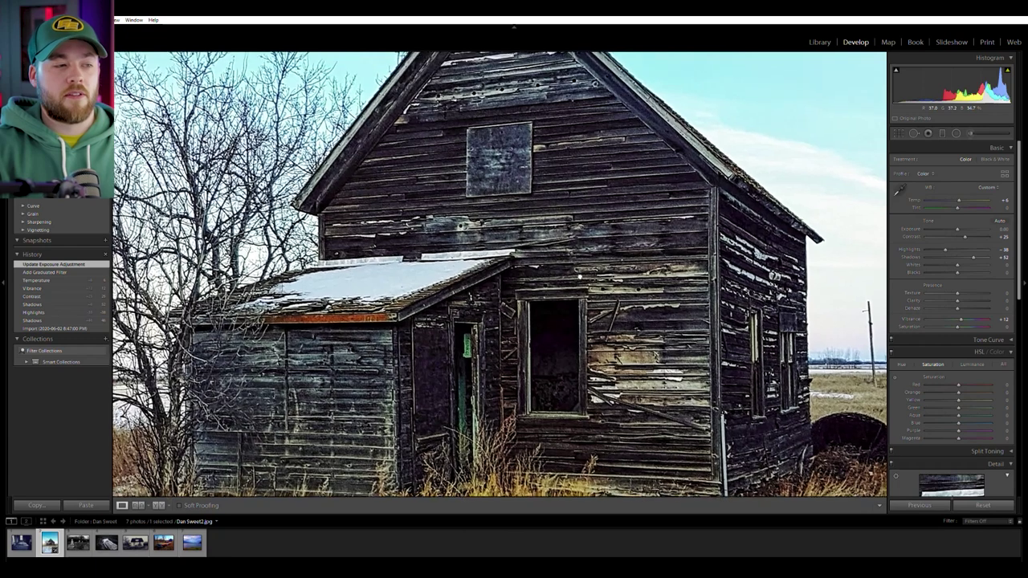
{"action": "key", "text": "z"}
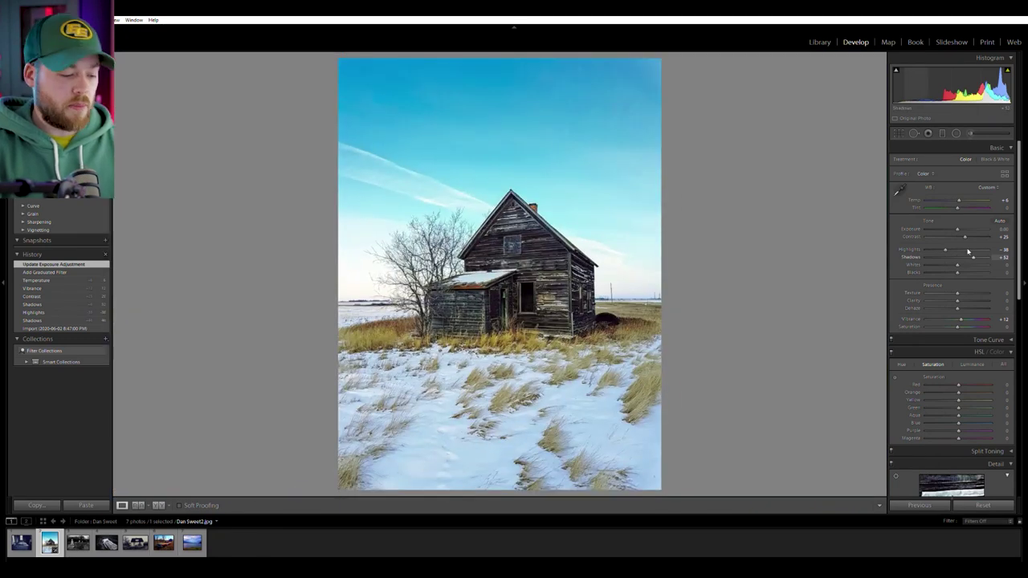
{"action": "key", "text": "backslash"}
{"action": "key", "text": "backslash"}
{"action": "key", "text": "backslash"}
{"action": "key", "text": "backslash"}
{"action": "key", "text": "backslash"}
{"action": "key", "text": "backslash"}
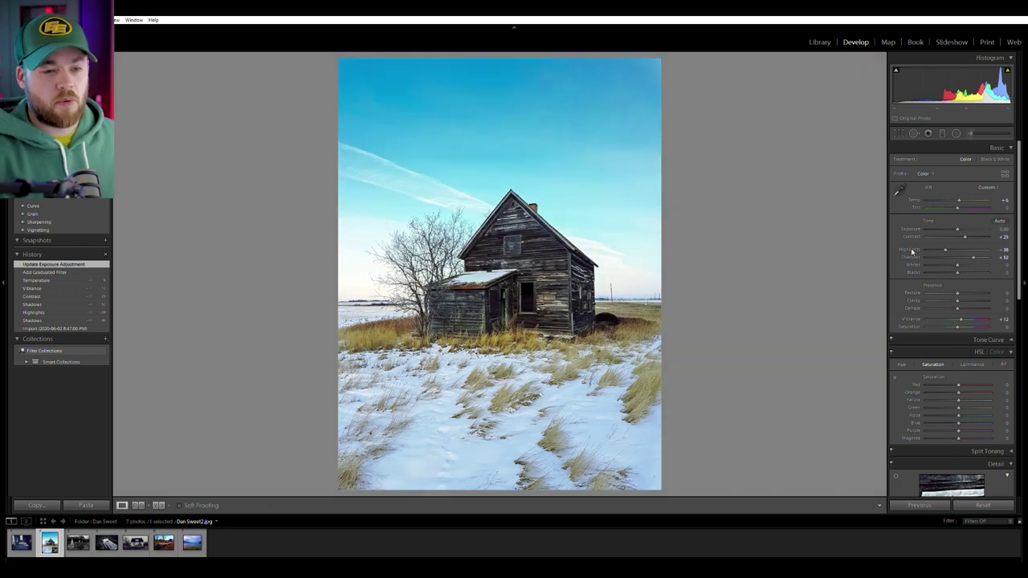
Reduce the house photo's shadows to about +34 and compare the result with the original.
{"action": "left_click_drag", "start_coordinate": [974, 255], "coordinate": [969, 254]}
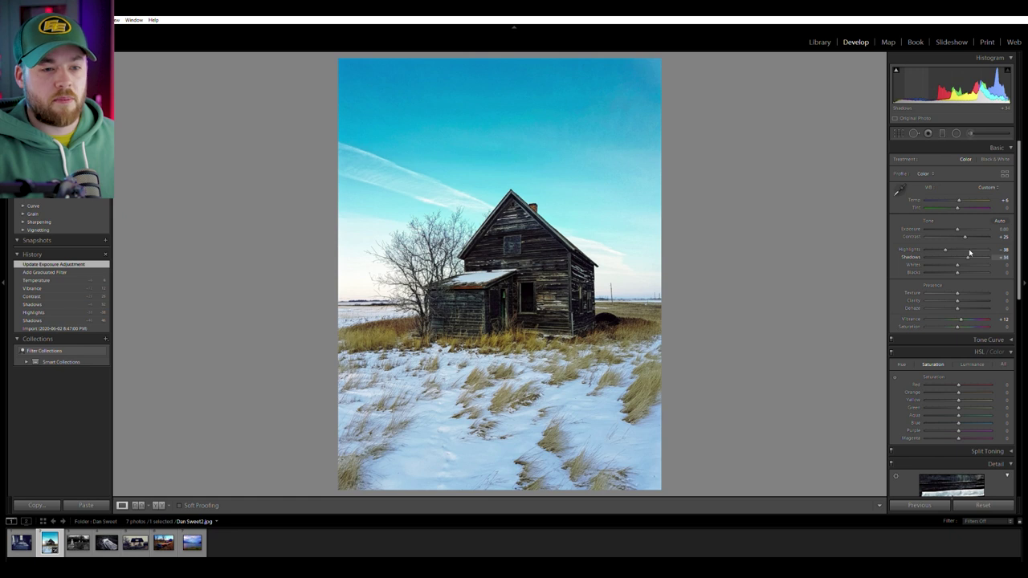
{"action": "key", "text": "backslash"}
{"action": "key", "text": "backslash"}
{"action": "key", "text": "backslash"}
{"action": "key", "text": "backslash"}
{"action": "key", "text": "backslash"}
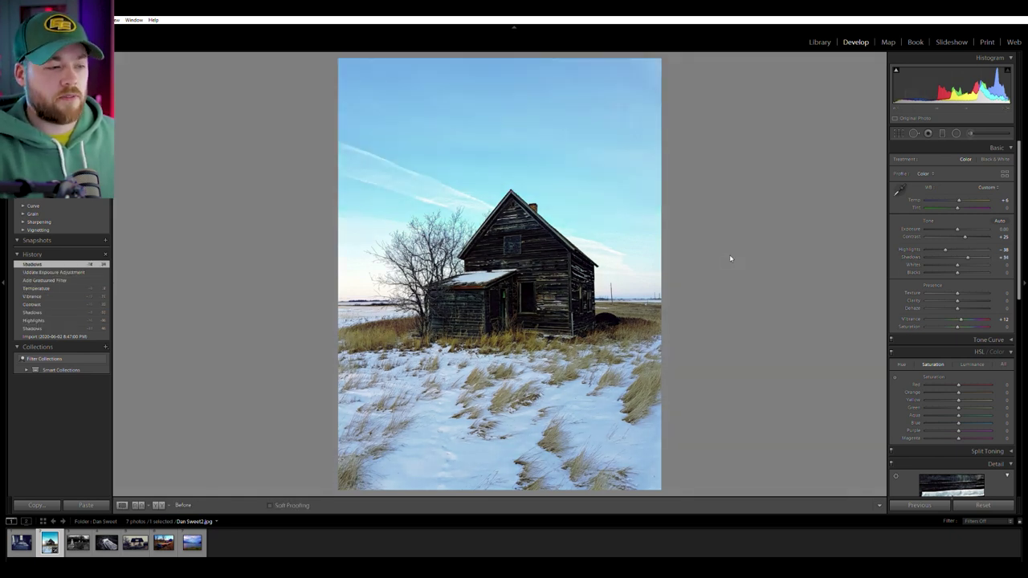
{"action": "key", "text": "backslash"}
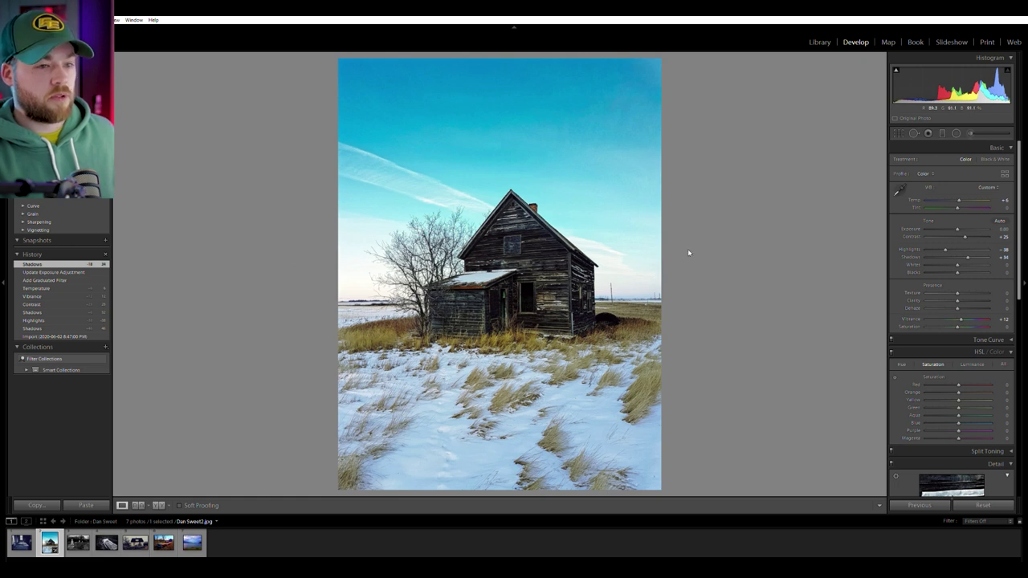
Crop away a strip of sky above the house while keeping the full width of the photo.
{"action": "key", "text": "r"}
{"action": "left_click_drag", "start_coordinate": [499, 58], "coordinate": [494, 101]}
{"action": "key", "text": "Return"}
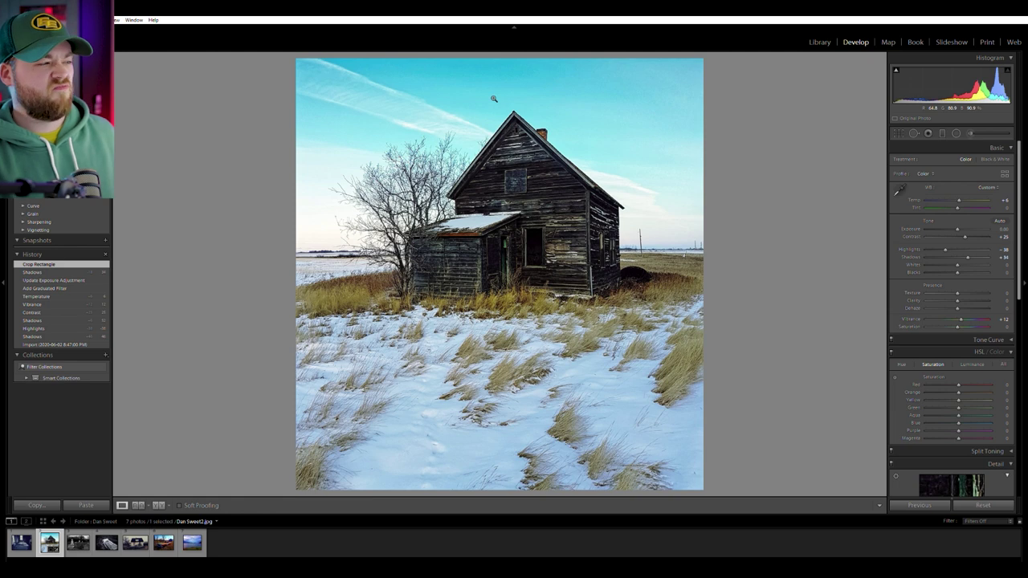
Open the black-and-white cemetery photo and examine the foreground gravestone and the cross-topped headstone up close.
{"action": "key", "text": "Right"}
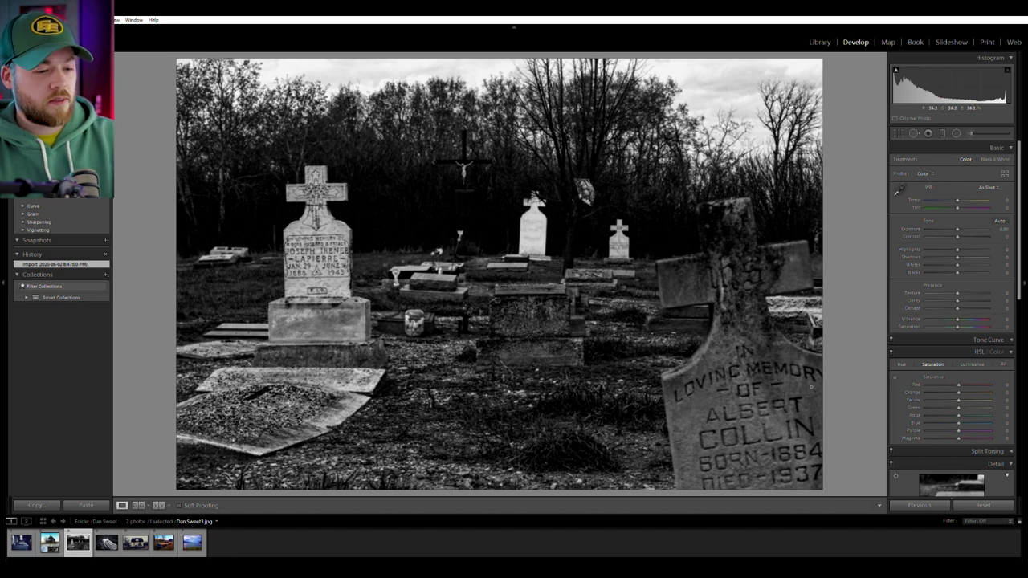
{"action": "left_click", "coordinate": [808, 394]}
{"action": "scroll", "coordinate": [792, 426], "scroll_direction": "down", "scroll_amount": 3}
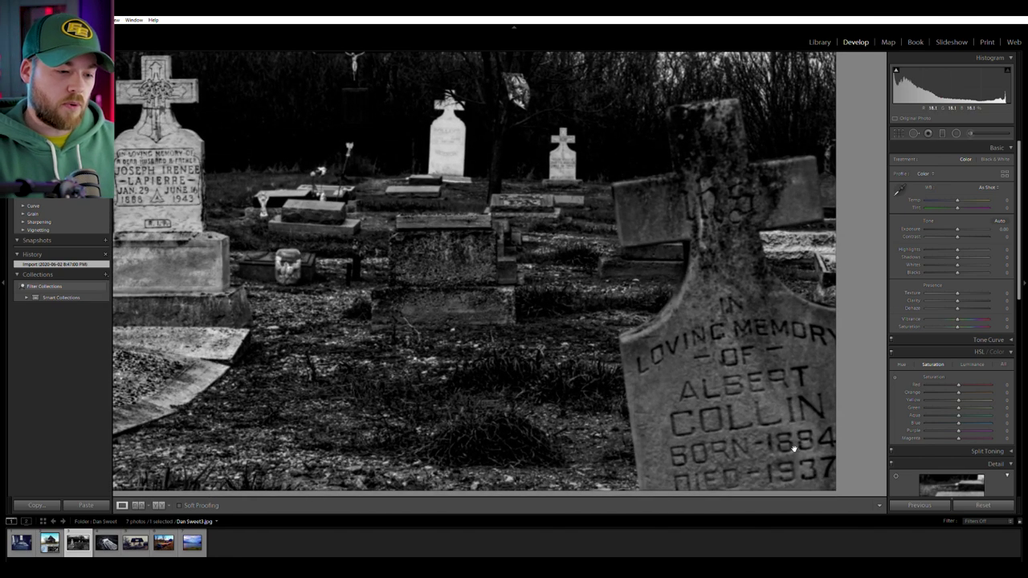
{"action": "left_click", "coordinate": [849, 452]}
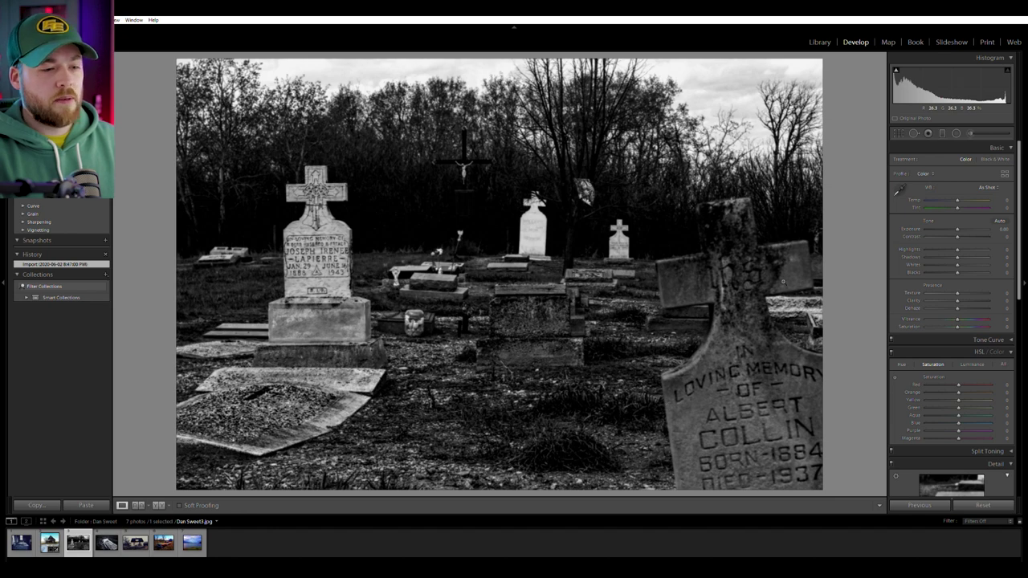
{"action": "left_click", "coordinate": [791, 381]}
{"action": "left_click", "coordinate": [792, 382]}
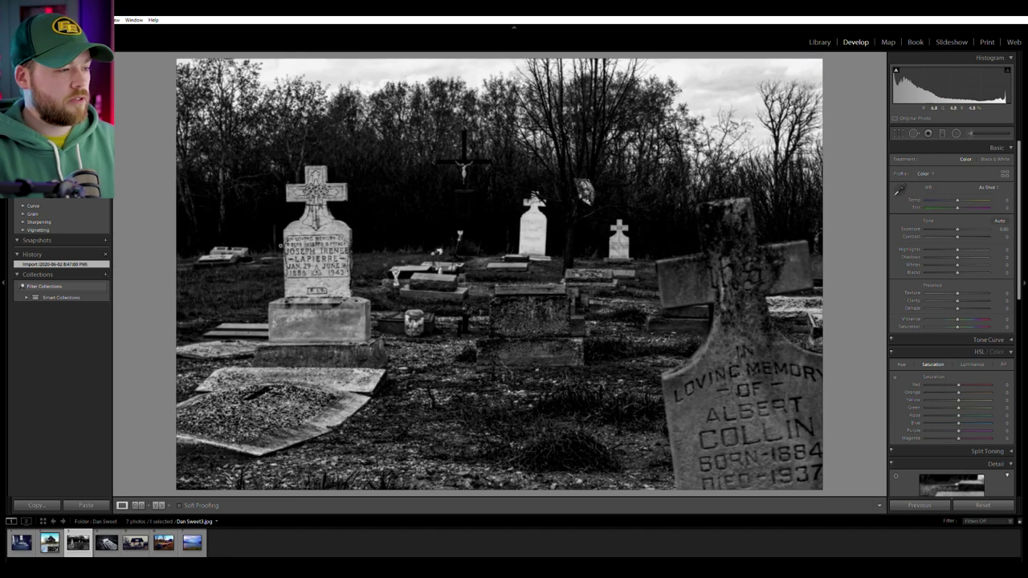
{"action": "left_click", "coordinate": [488, 300]}
{"action": "left_click", "coordinate": [813, 395]}
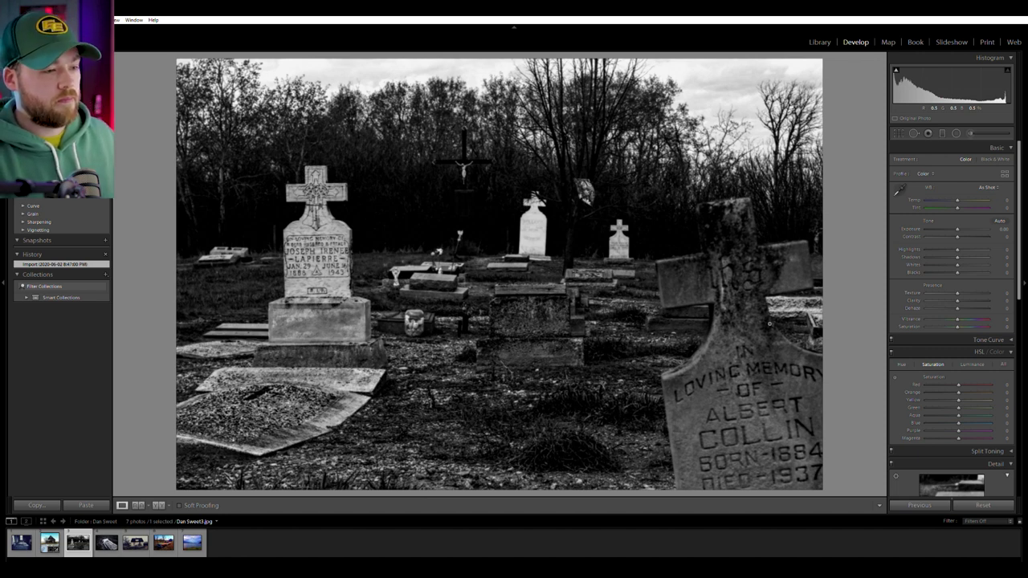
{"action": "left_click", "coordinate": [322, 244]}
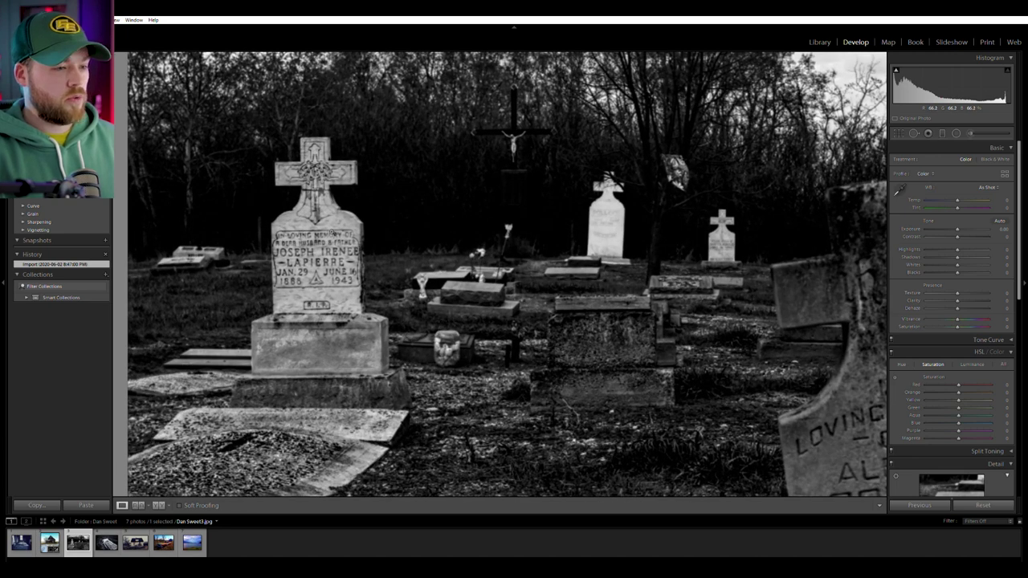
{"action": "left_click", "coordinate": [334, 233]}
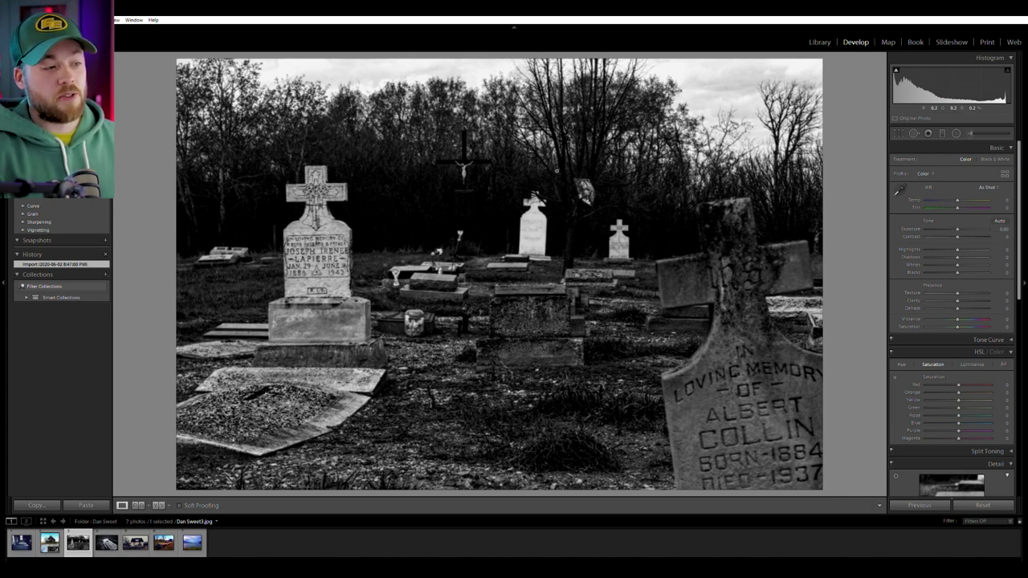
Try raising the cemetery photo's exposure while zoomed in near the crucifix, and reset the exposure to 0.
{"action": "key", "text": "backslash"}
{"action": "left_click", "coordinate": [463, 161]}
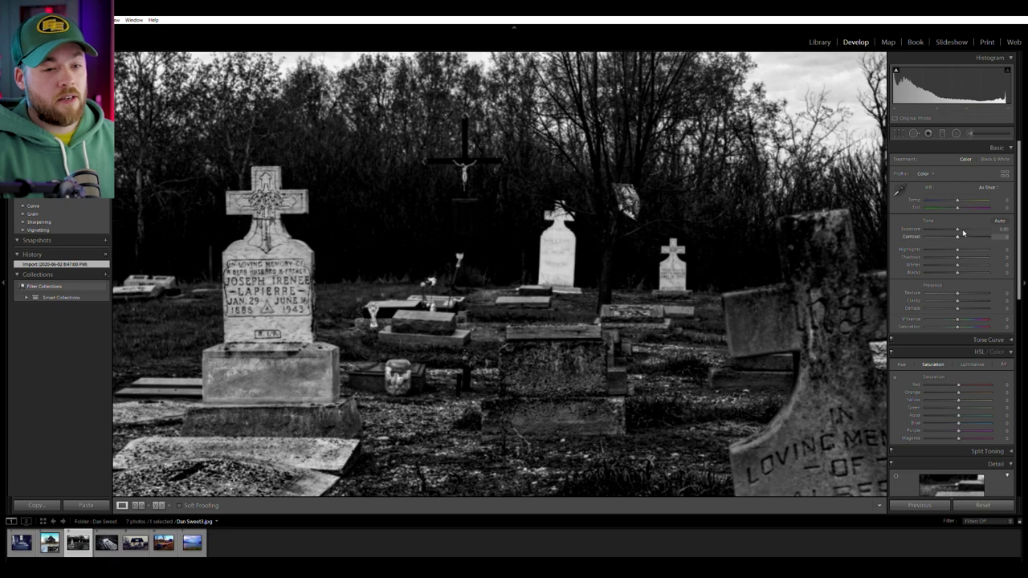
{"action": "left_click_drag", "start_coordinate": [957, 227], "coordinate": [964, 228]}
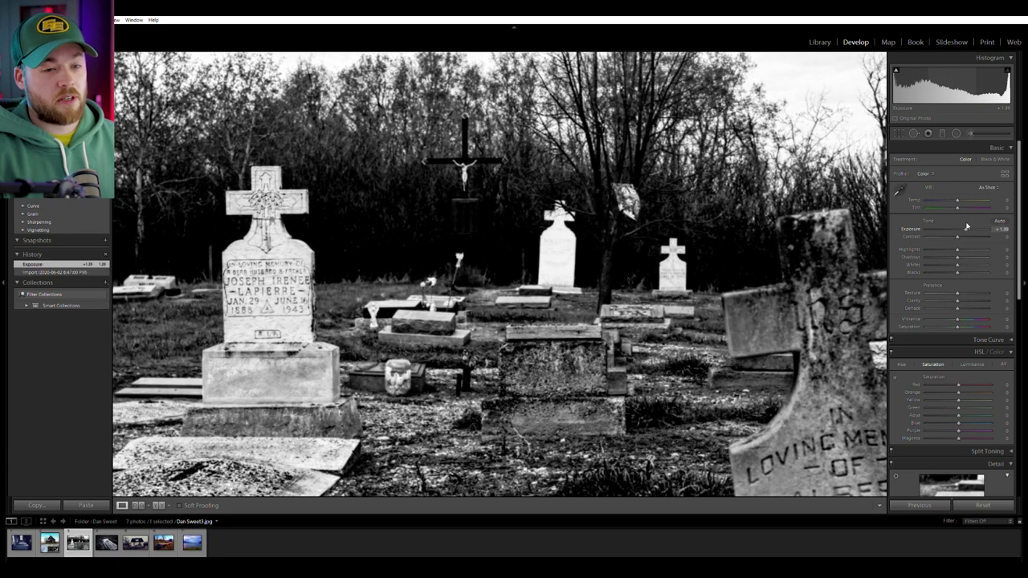
{"action": "double_click", "coordinate": [958, 227]}
{"action": "key", "text": "backslash"}
{"action": "key", "text": "backslash"}
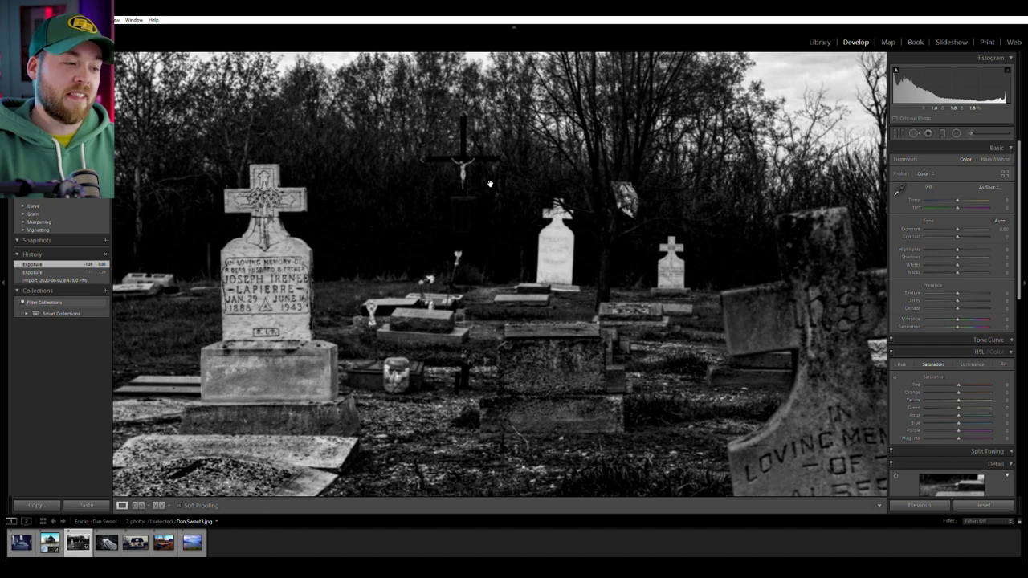
Look over the photo of the grave slab with the wooden cross, and open the photo of the old car beside the house.
{"action": "left_click", "coordinate": [489, 192]}
{"action": "key", "text": "Right"}
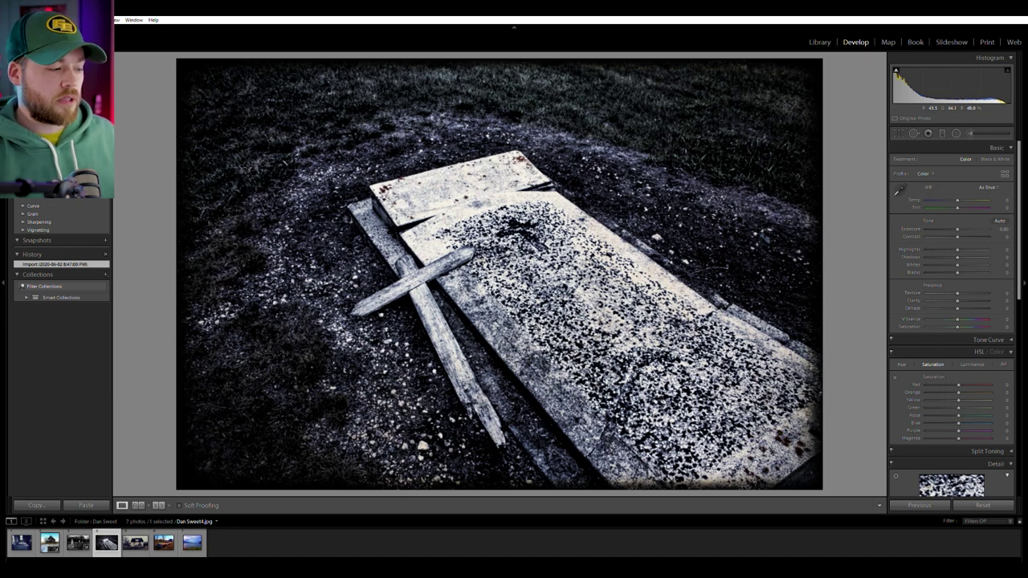
{"action": "left_click", "coordinate": [135, 542]}
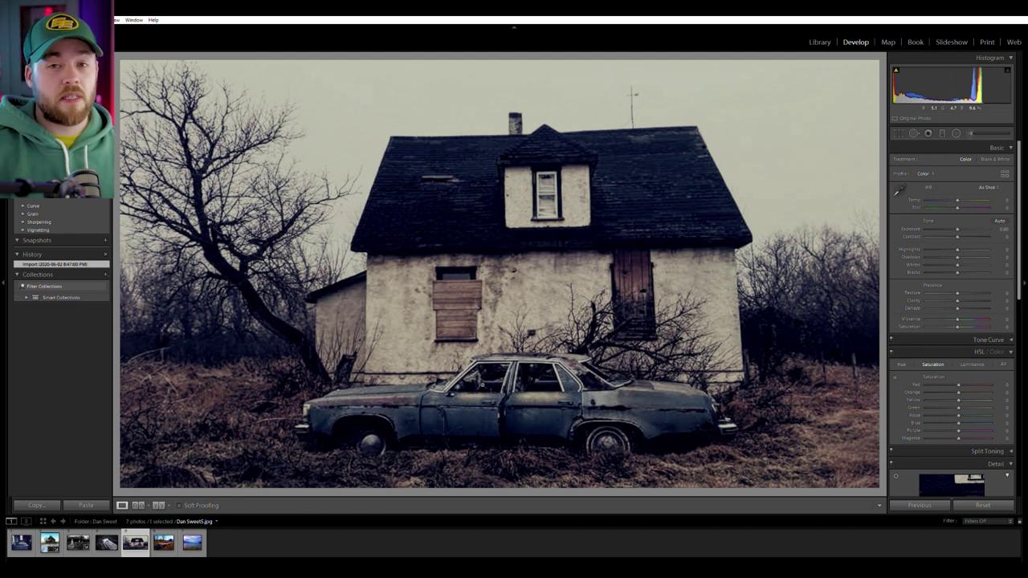
Straighten the photo of the house and old car with a crop angle of 1.06.
{"action": "left_click", "coordinate": [899, 132]}
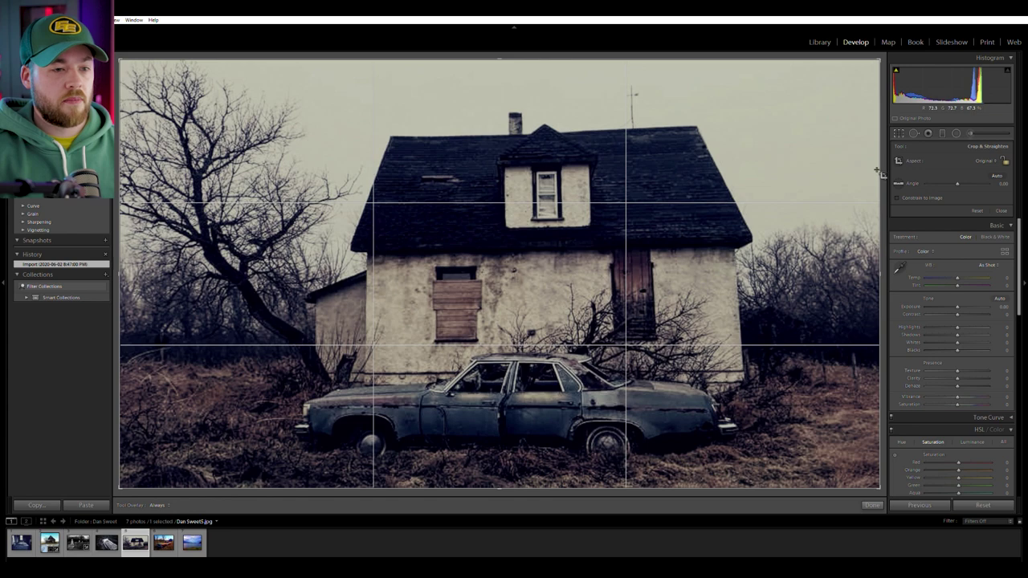
{"action": "left_click_drag", "start_coordinate": [957, 183], "coordinate": [959, 183]}
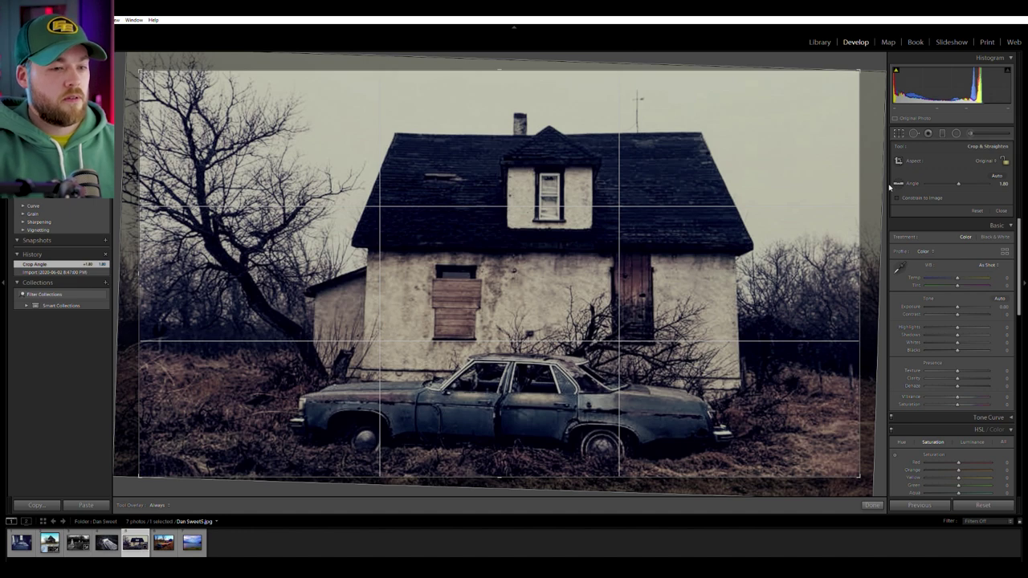
{"action": "left_click_drag", "start_coordinate": [885, 198], "coordinate": [886, 194]}
{"action": "key", "text": "Return"}
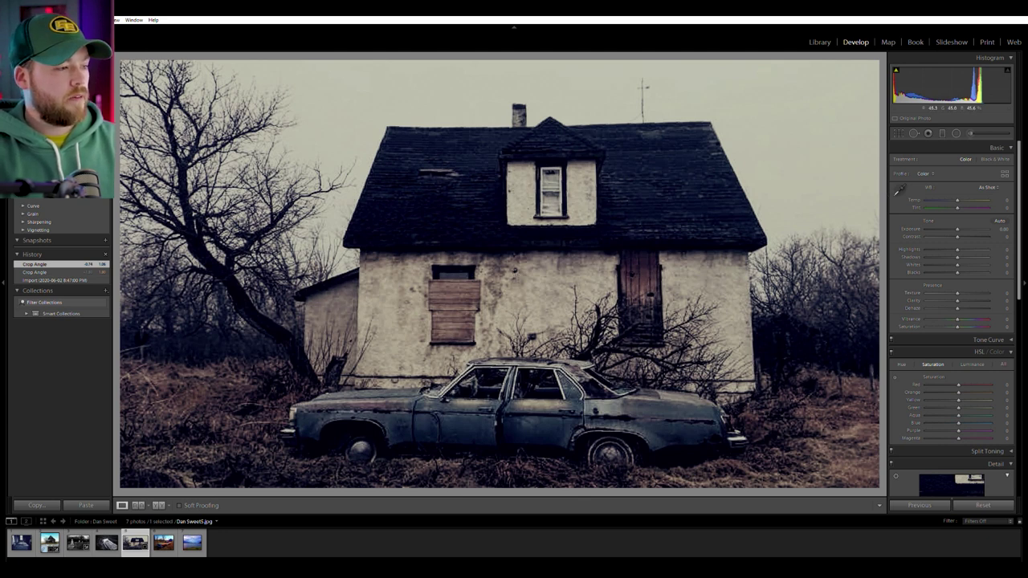
Widen the straightened crop on the bare tree's side to bring more of the scene into the frame.
{"action": "left_click", "coordinate": [899, 133]}
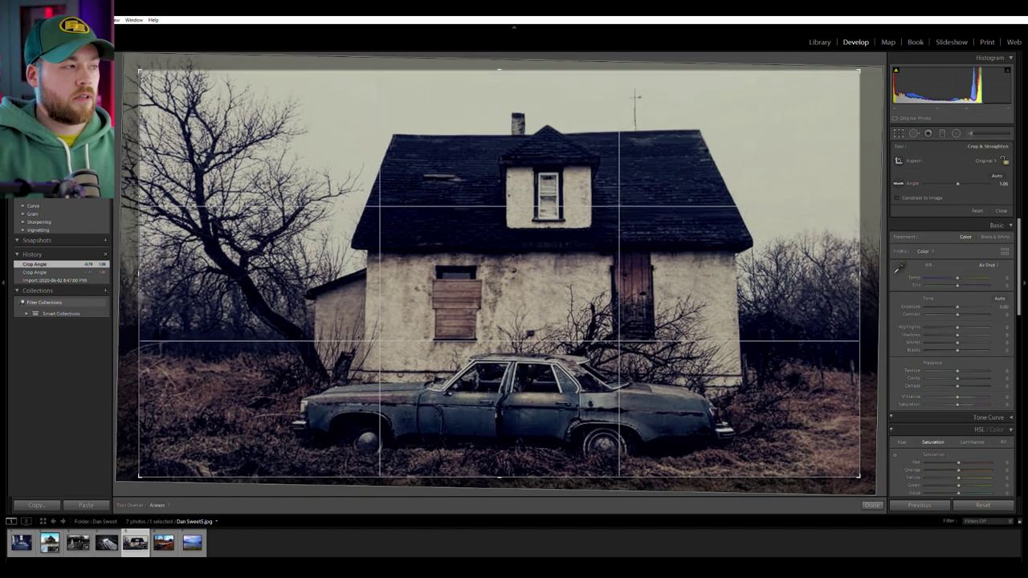
{"action": "left_click_drag", "start_coordinate": [138, 206], "coordinate": [127, 205]}
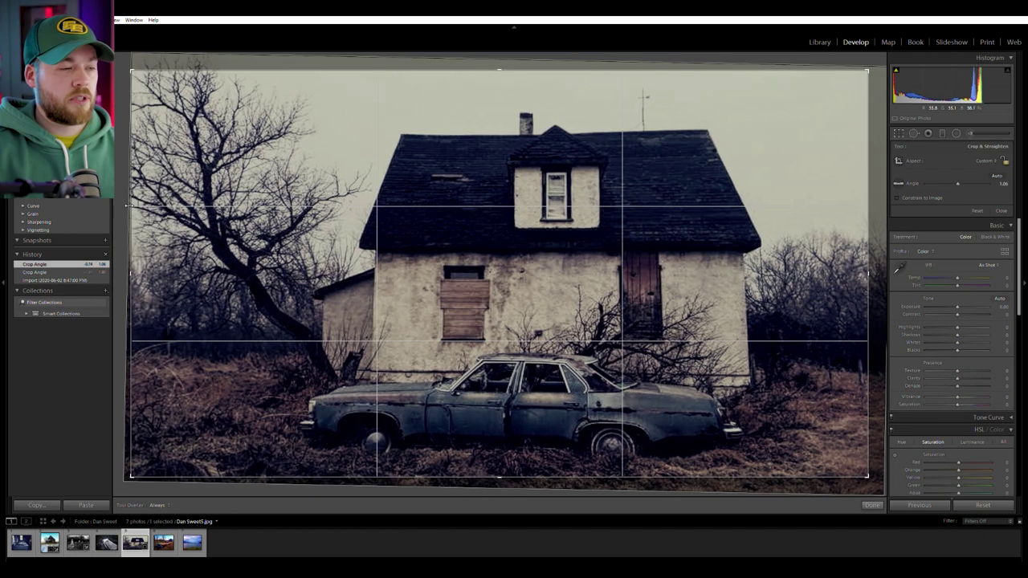
{"action": "key", "text": "ctrl+z"}
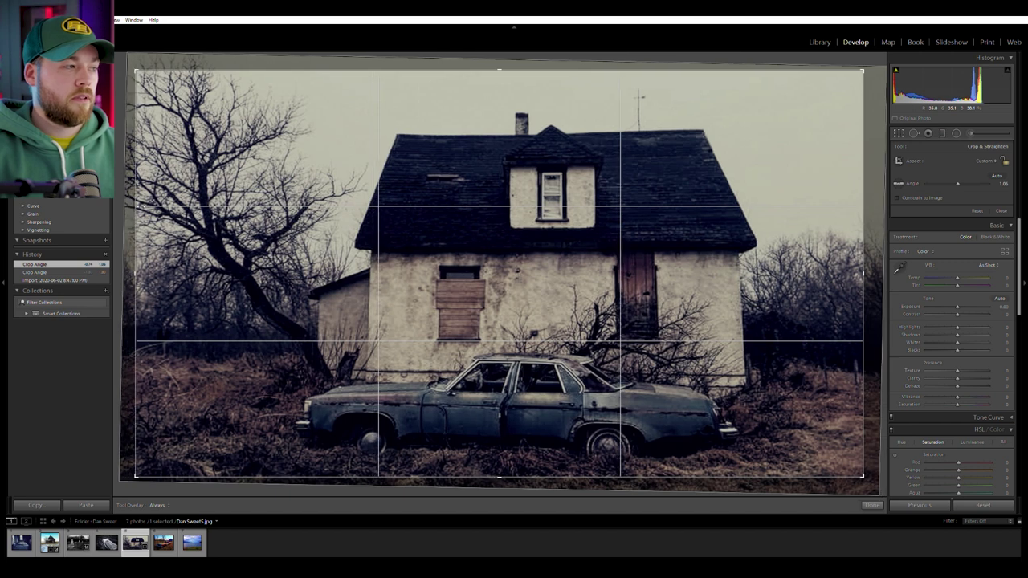
{"action": "left_click_drag", "start_coordinate": [138, 206], "coordinate": [133, 205]}
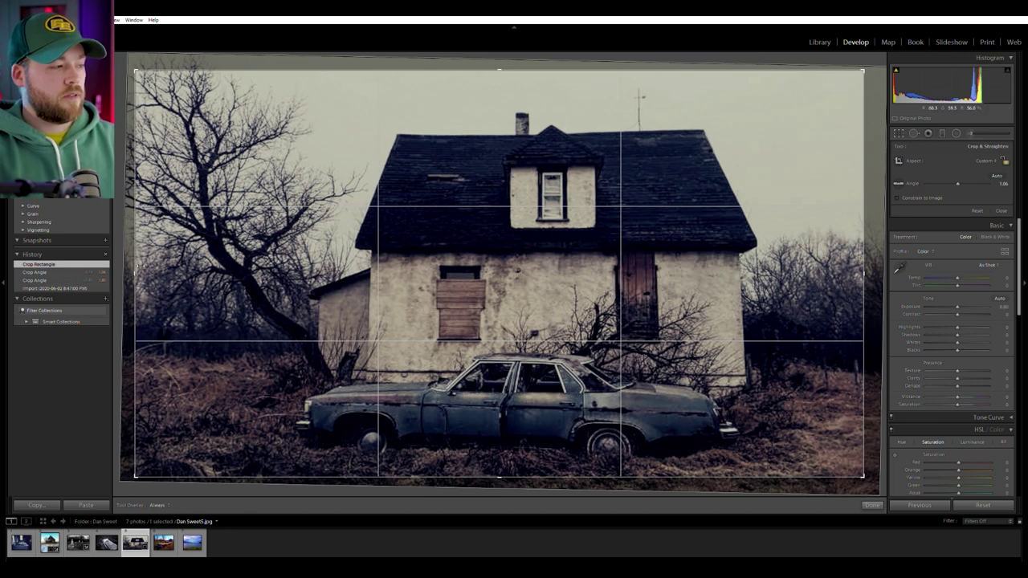
{"action": "left_click_drag", "start_coordinate": [135, 273], "coordinate": [131, 273]}
{"action": "key", "text": "Return"}
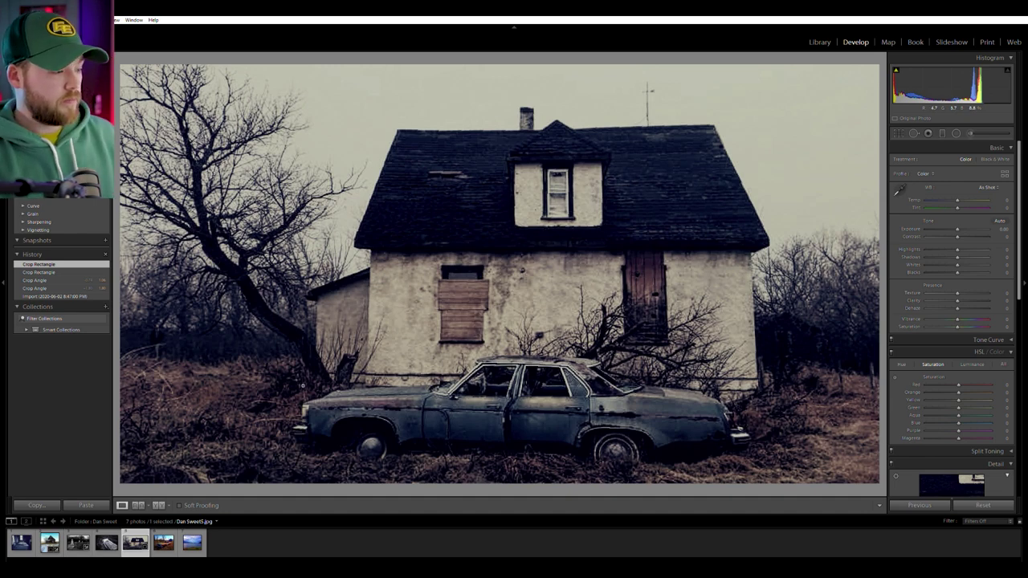
Open the photo of the rusty red car and examine the blue shed behind it up close.
{"action": "key", "text": "Right"}
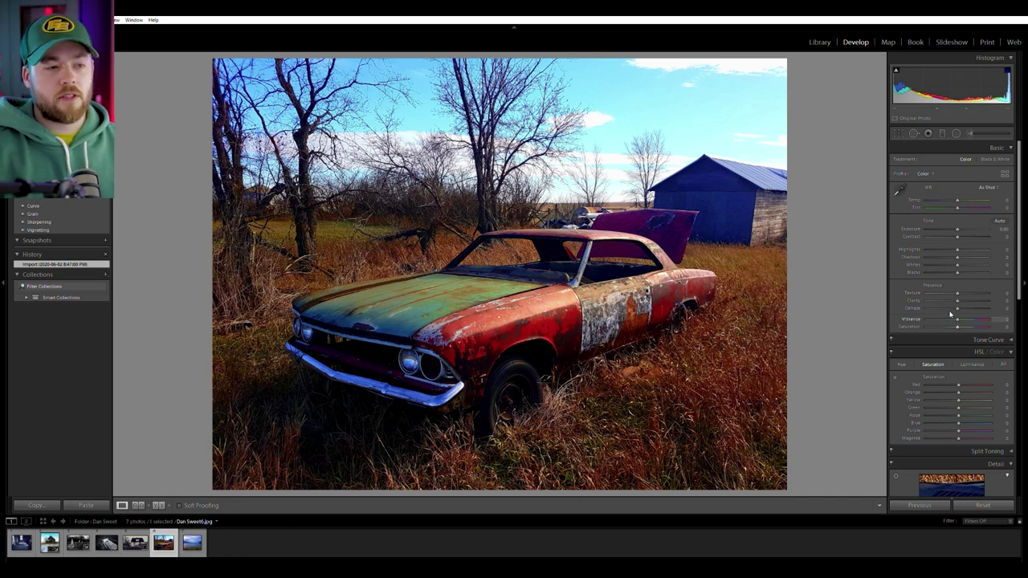
{"action": "left_click", "coordinate": [723, 178]}
{"action": "left_click_drag", "start_coordinate": [739, 221], "coordinate": [688, 223]}
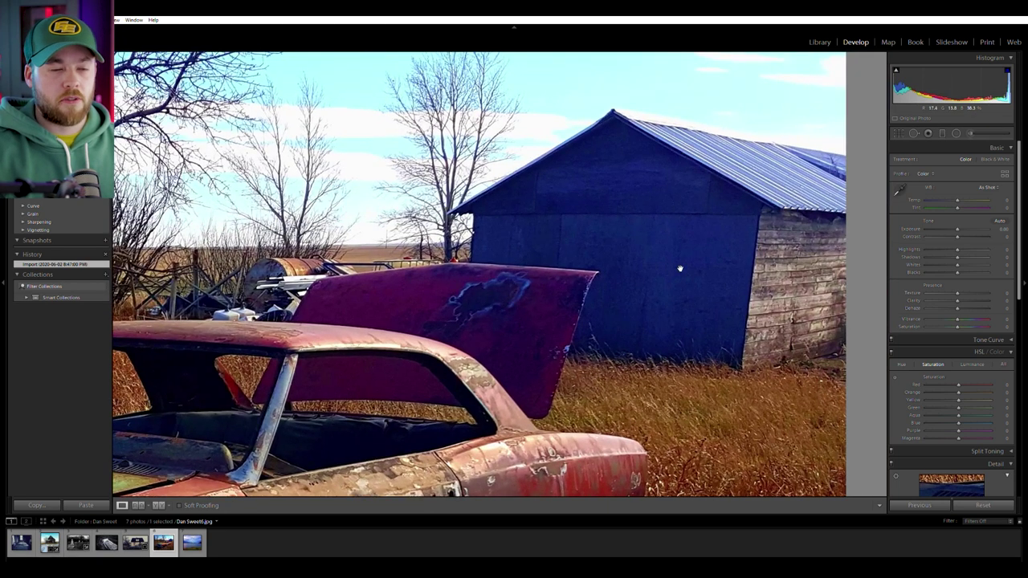
Try setting the red car photo's blue saturation to -100 to neutralise the shed, and reset it to 0.
{"action": "left_click_drag", "start_coordinate": [958, 422], "coordinate": [914, 419]}
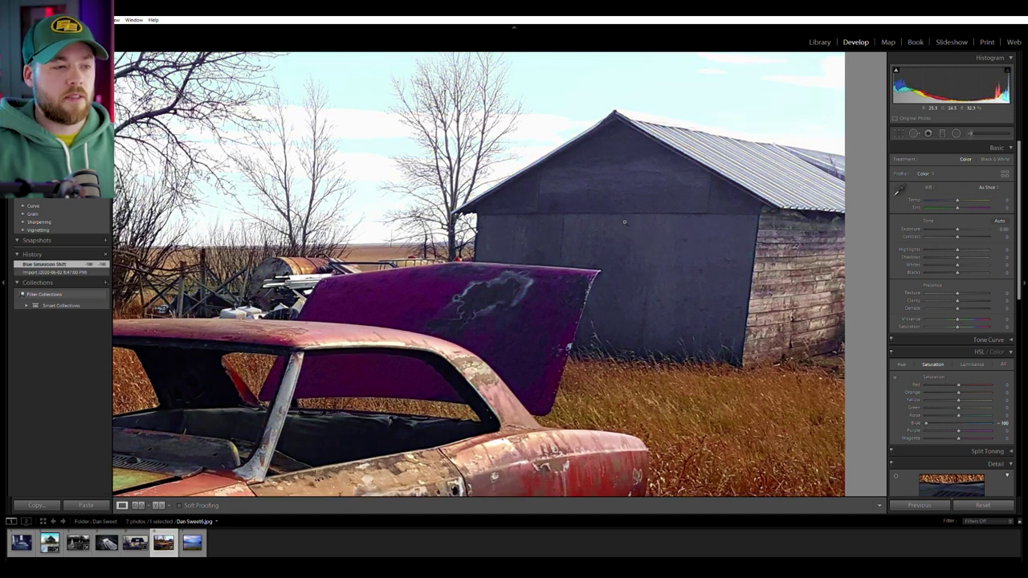
{"action": "left_click", "coordinate": [611, 137]}
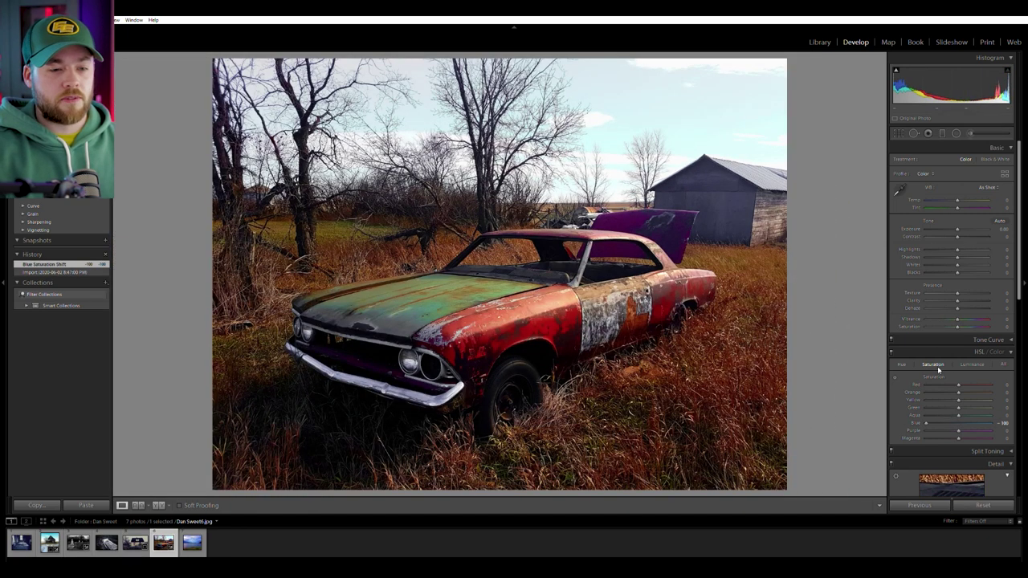
{"action": "double_click", "coordinate": [929, 419]}
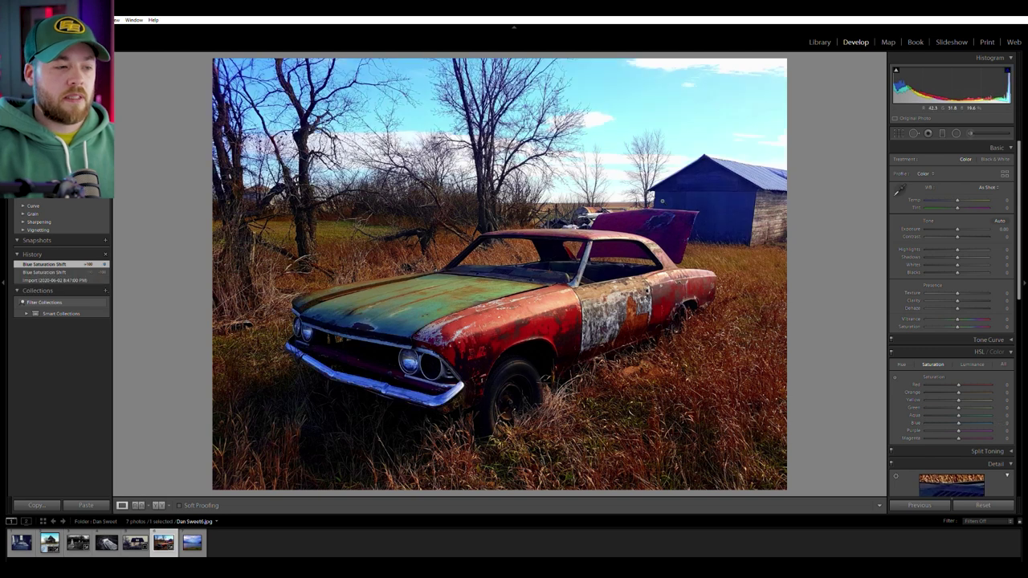
Soften the red car photo by lowering its highlights and vibrance, and set shadows to +42 and contrast to +16.
{"action": "left_click_drag", "start_coordinate": [961, 254], "coordinate": [961, 229]}
{"action": "left_click_drag", "start_coordinate": [955, 318], "coordinate": [941, 319]}
{"action": "double_click", "coordinate": [959, 229]}
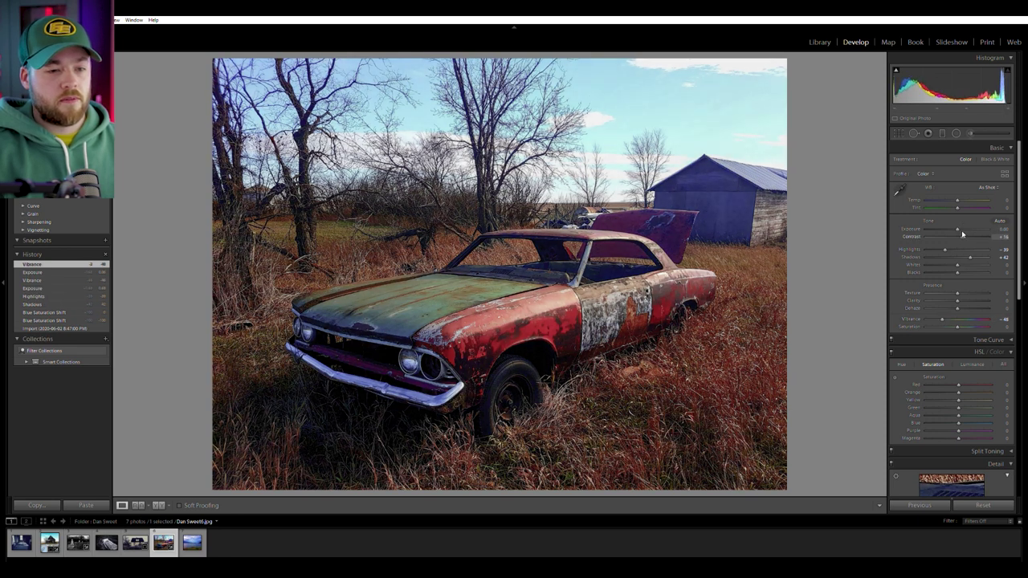
{"action": "left_click_drag", "start_coordinate": [963, 233], "coordinate": [963, 235]}
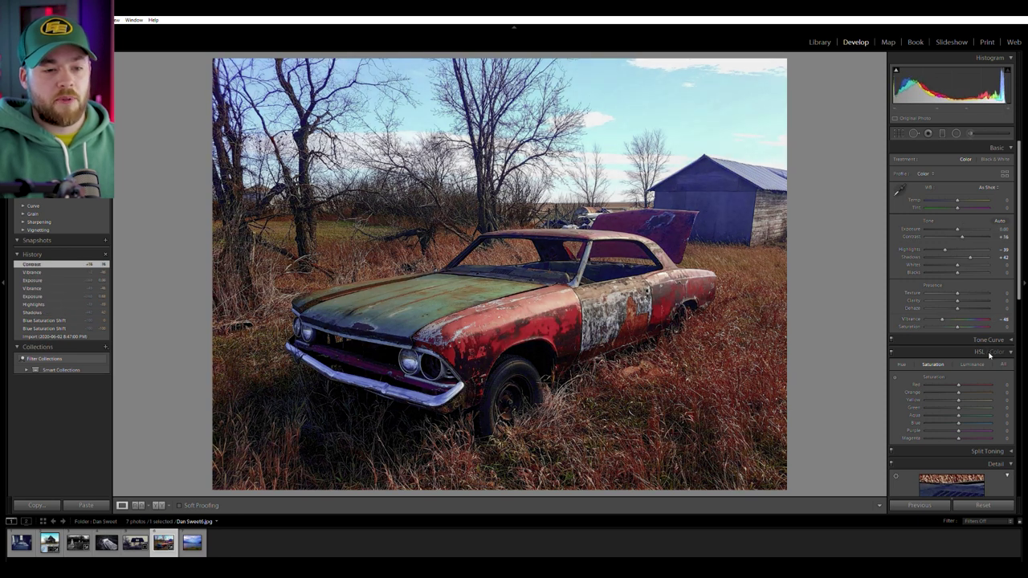
Try the red car photo in black and white, return it to colour, and set its contrast to +21.
{"action": "left_click", "coordinate": [994, 158]}
{"action": "left_click", "coordinate": [965, 159]}
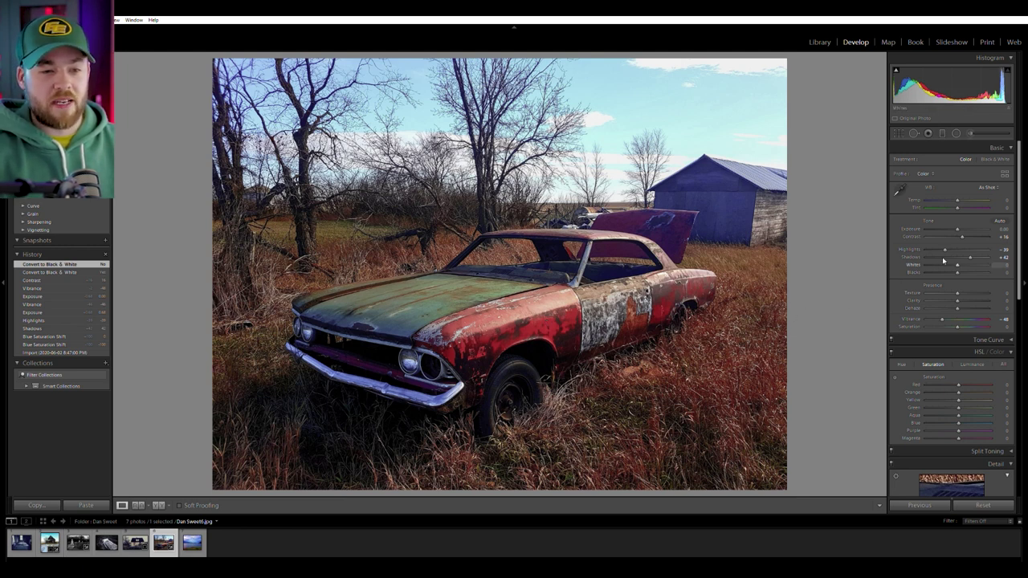
{"action": "left_click_drag", "start_coordinate": [964, 233], "coordinate": [964, 236]}
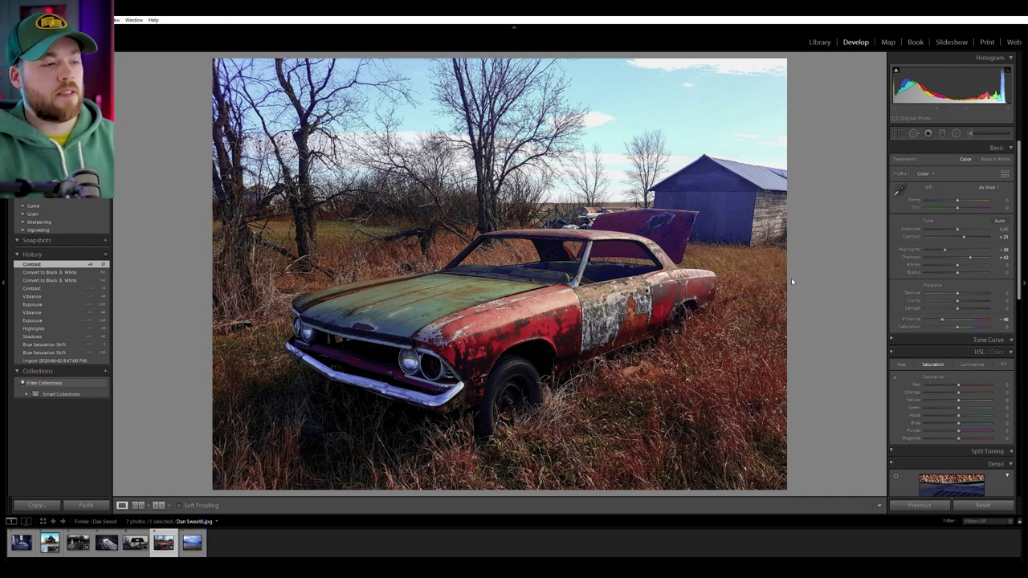
Open the lake photo with the rainbow and set its vibrance to -15, saturation to -29 and contrast to +43.
{"action": "key", "text": "Right"}
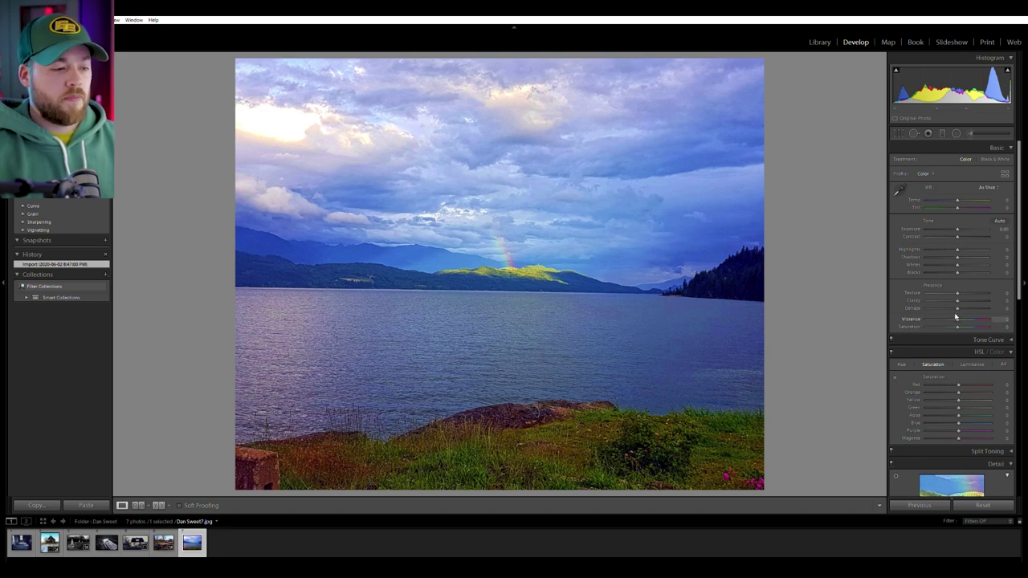
{"action": "left_click", "coordinate": [468, 431]}
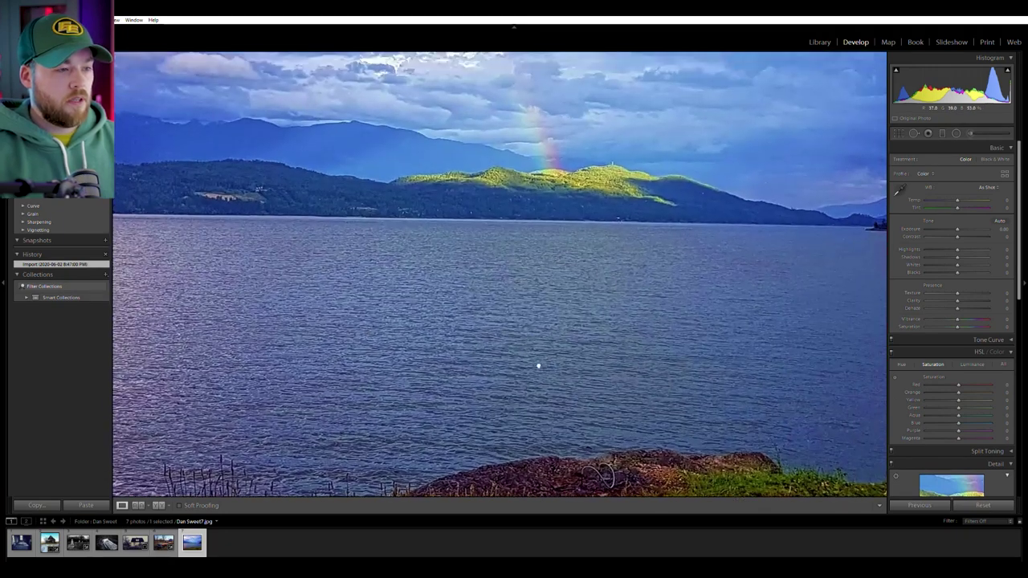
{"action": "left_click_drag", "start_coordinate": [539, 365], "coordinate": [706, 281]}
{"action": "left_click_drag", "start_coordinate": [806, 290], "coordinate": [510, 258]}
{"action": "left_click", "coordinate": [597, 305]}
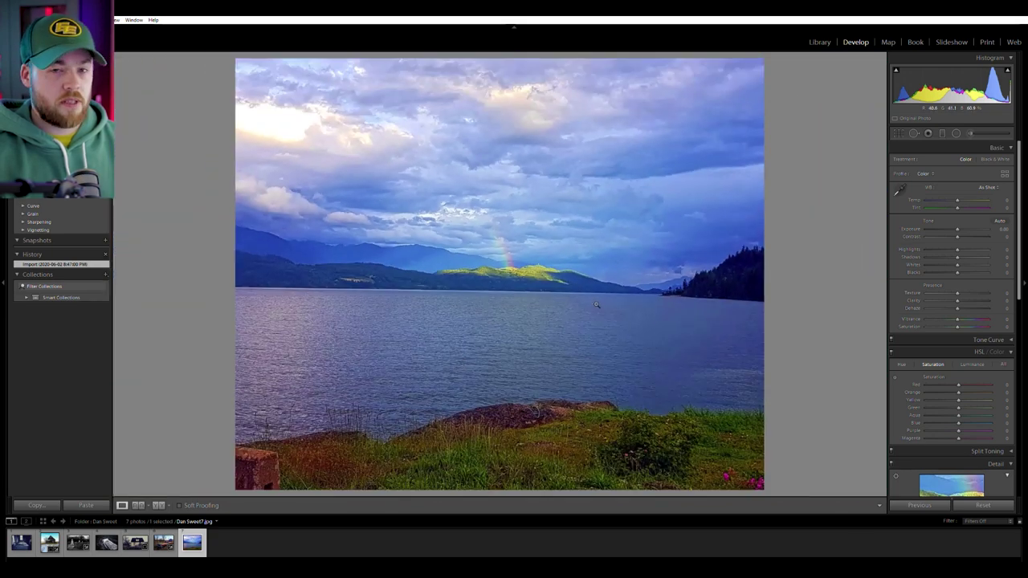
{"action": "left_click_drag", "start_coordinate": [958, 319], "coordinate": [953, 322]}
{"action": "left_click_drag", "start_coordinate": [968, 233], "coordinate": [971, 232]}
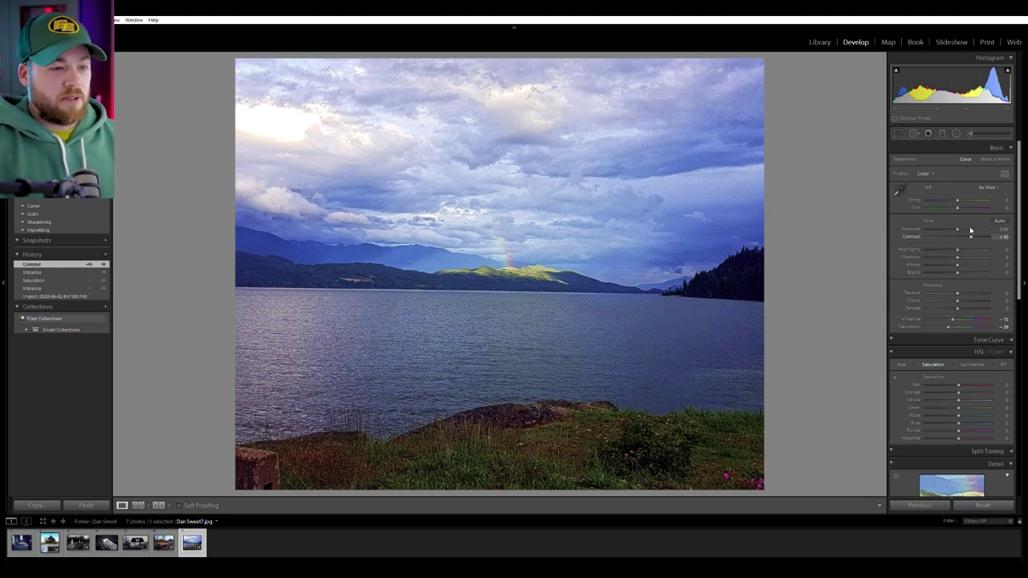
Open the parking lot sunset photo from the Give Me A Shout Out folder for developing and check its detail up close.
{"action": "left_click", "coordinate": [818, 42]}
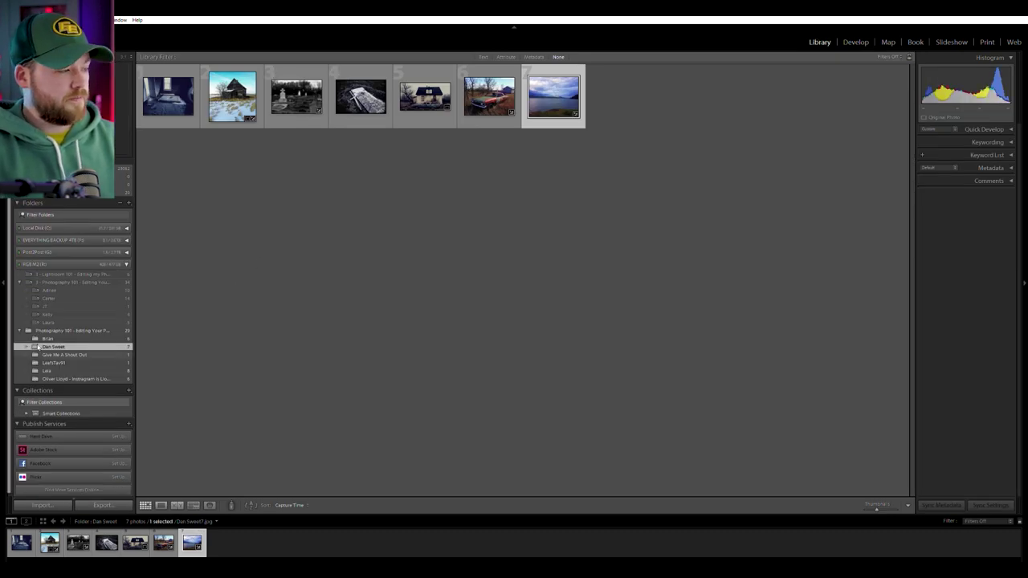
{"action": "left_click", "coordinate": [57, 351]}
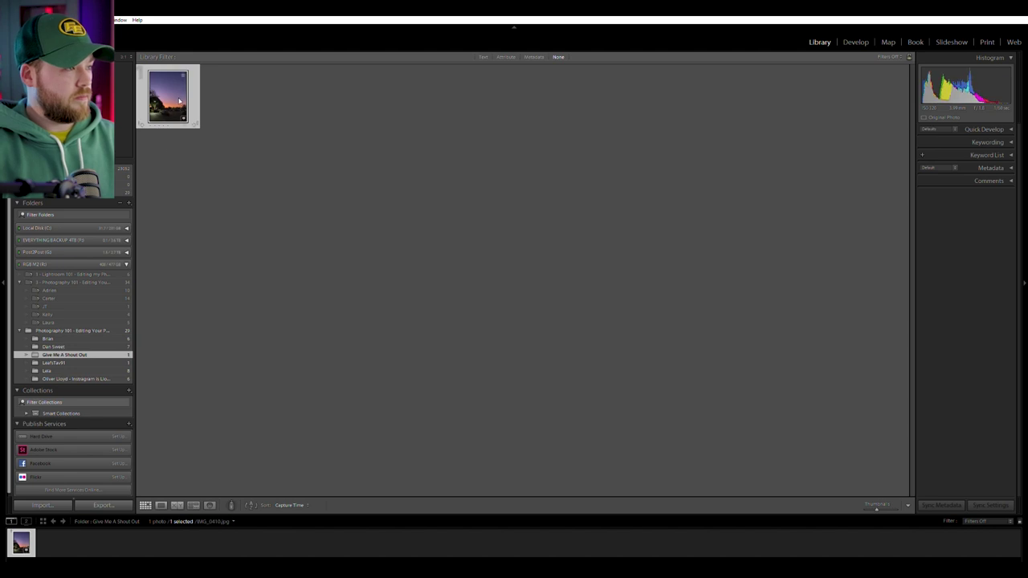
{"action": "left_click", "coordinate": [845, 42]}
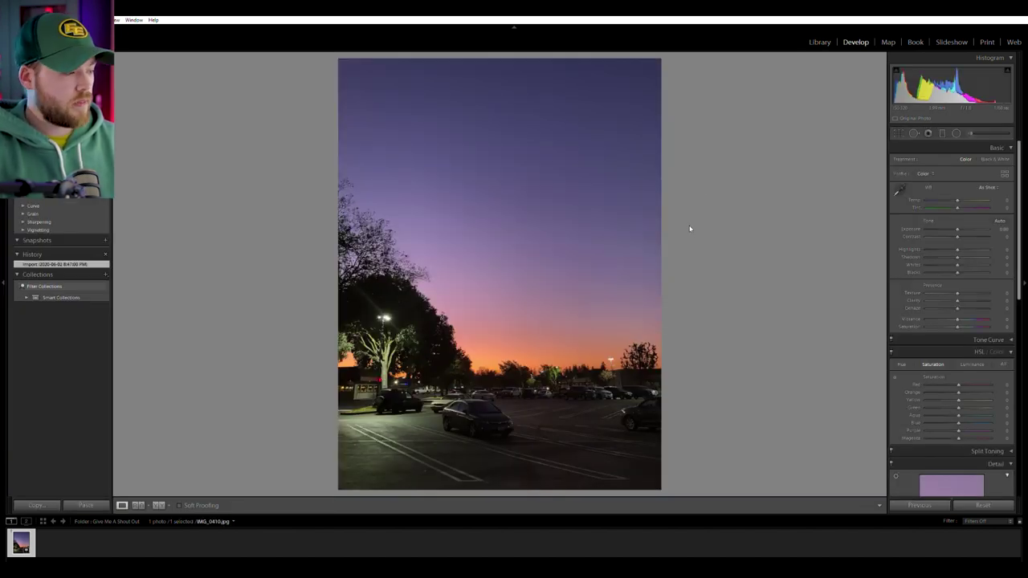
{"action": "left_click", "coordinate": [828, 36]}
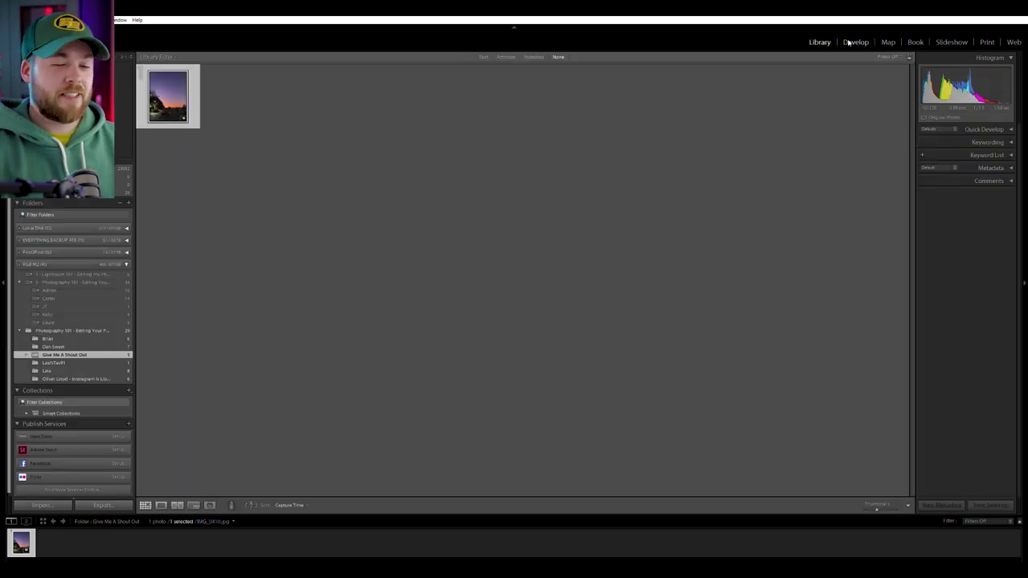
{"action": "left_click", "coordinate": [849, 42]}
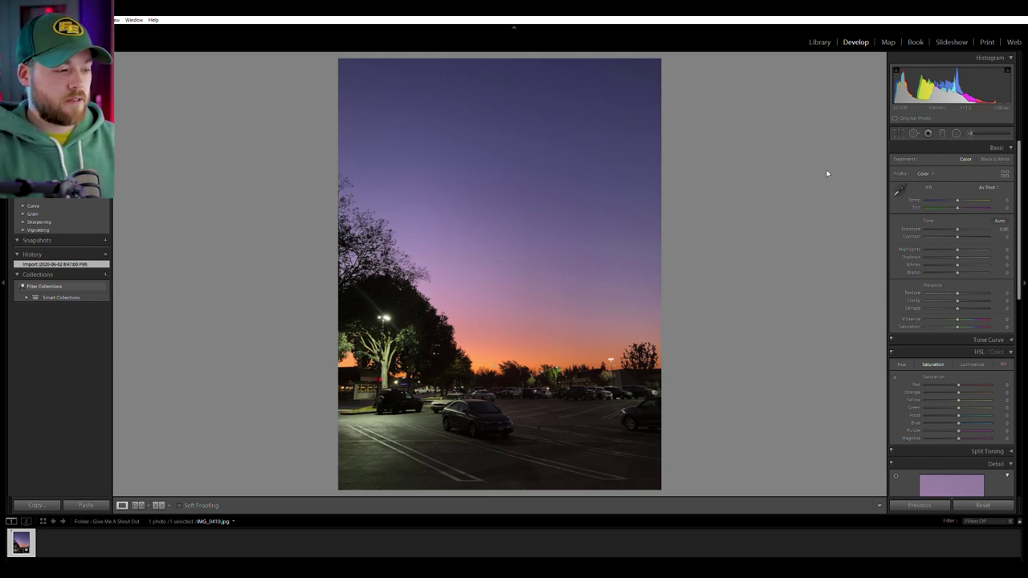
{"action": "left_click", "coordinate": [454, 366]}
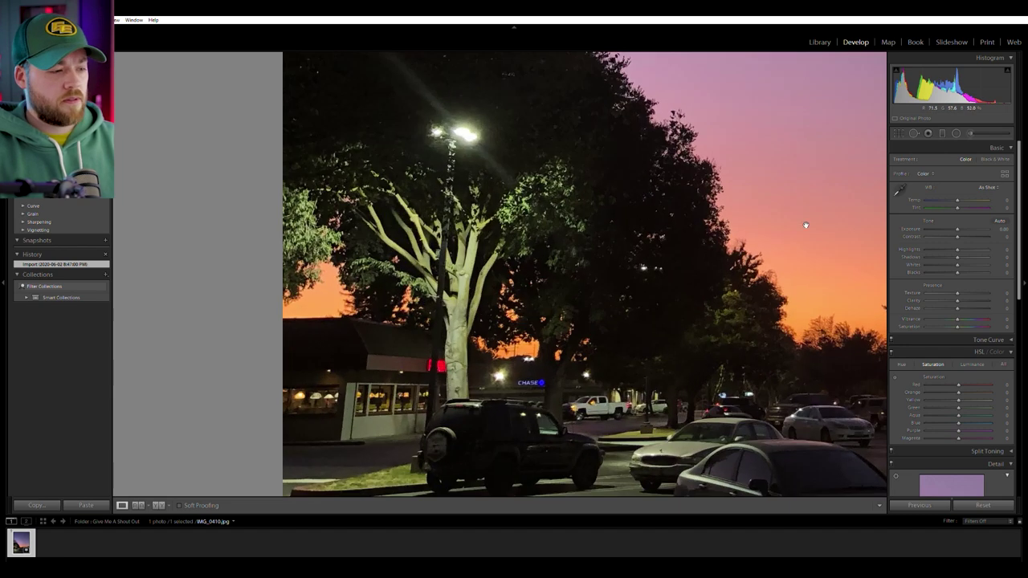
{"action": "key", "text": "z"}
Crop the parking lot photo to cut off the vehicle at its right edge and a strip of sky at the top.
{"action": "left_click", "coordinate": [899, 134]}
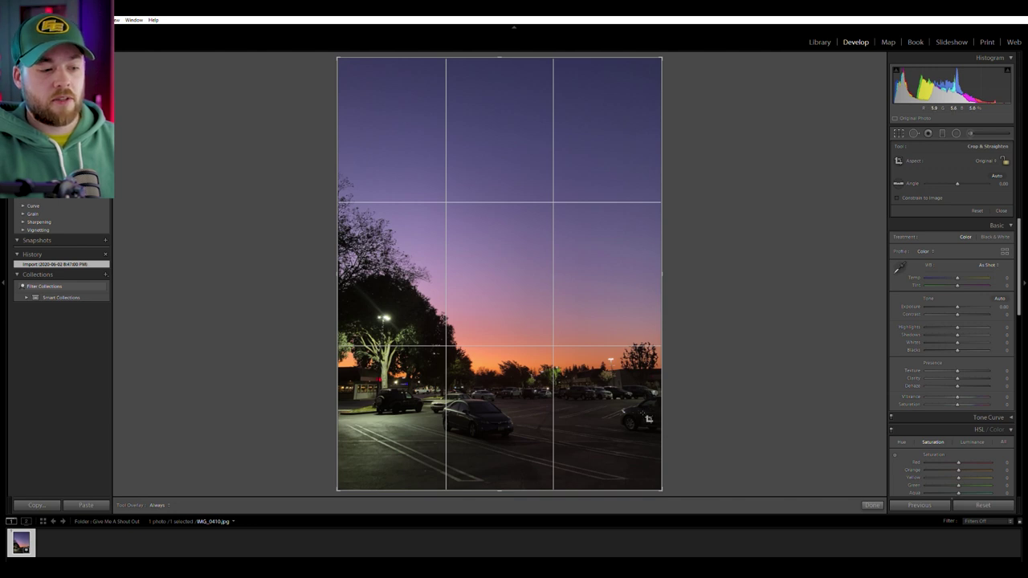
{"action": "left_click_drag", "start_coordinate": [653, 273], "coordinate": [644, 274]}
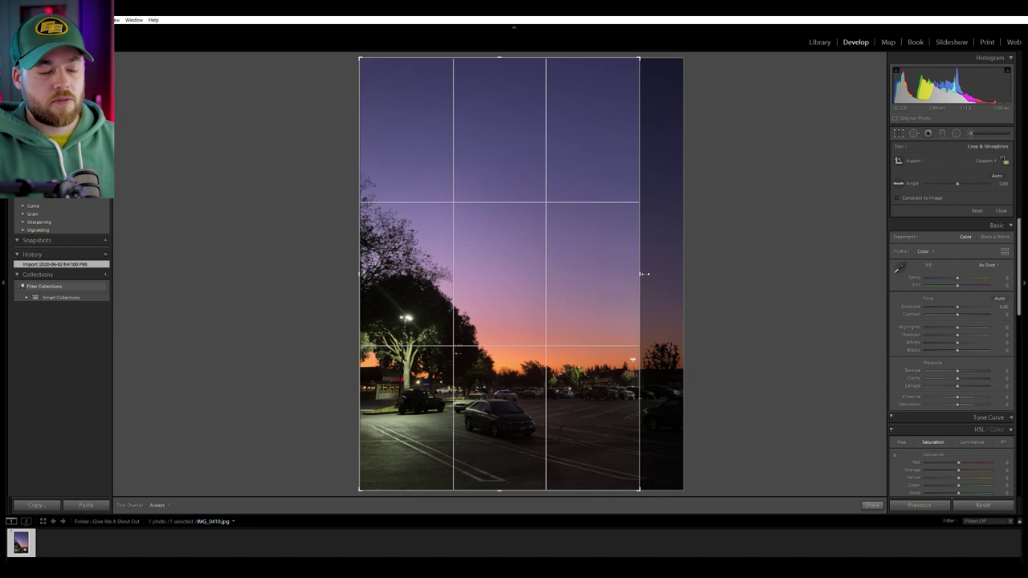
{"action": "left_click_drag", "start_coordinate": [643, 274], "coordinate": [643, 274]}
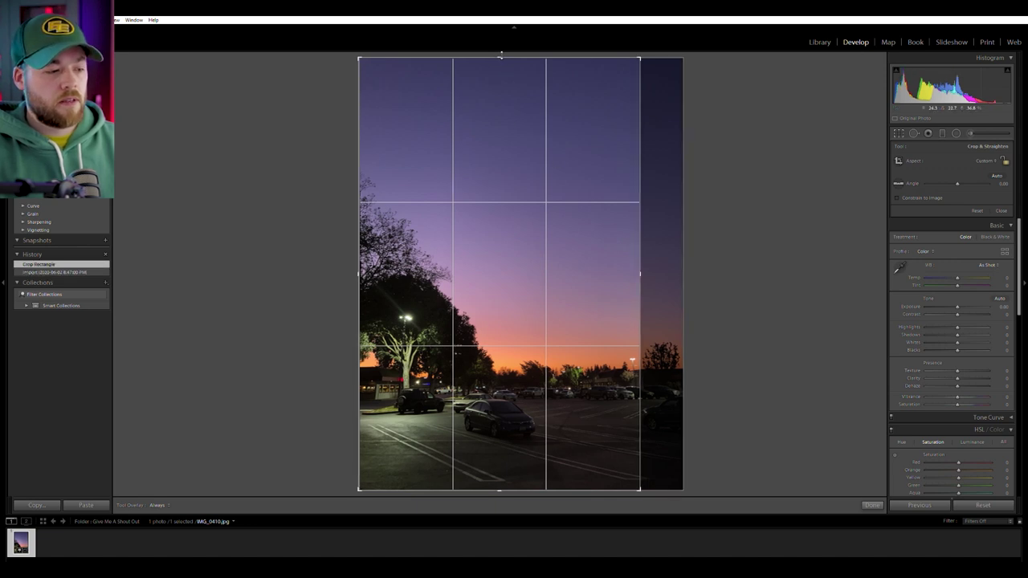
{"action": "left_click_drag", "start_coordinate": [501, 58], "coordinate": [499, 104]}
{"action": "key", "text": "Return"}
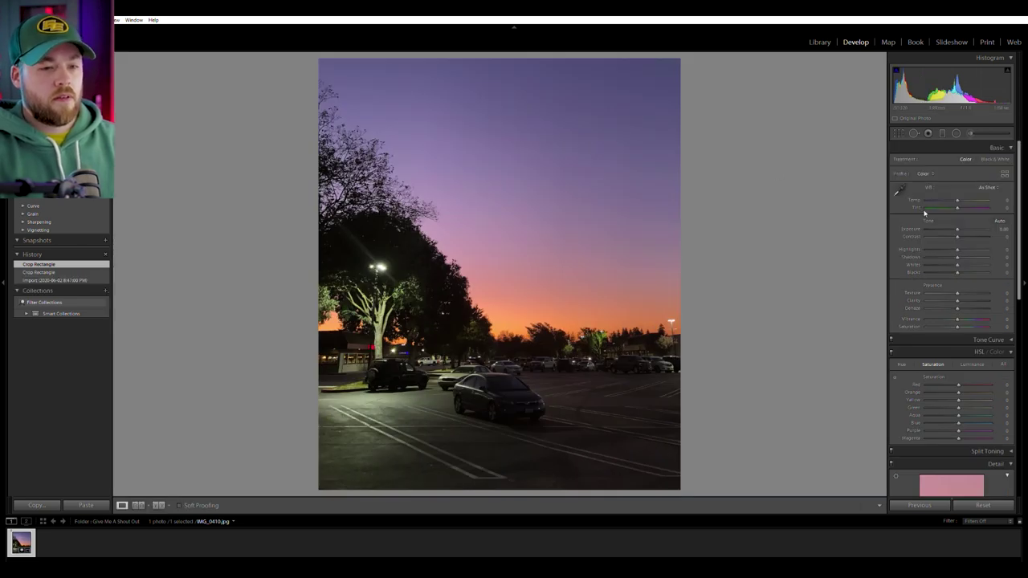
Set the parking lot sunset photo's contrast to +41, highlights to -29 and shadows to +48.
{"action": "left_click", "coordinate": [968, 236]}
{"action": "left_click", "coordinate": [974, 255]}
{"action": "mouse_move", "coordinate": [975, 253]}
{"action": "left_mouse_down"}
{"action": "mouse_move", "coordinate": [948, 247]}
{"action": "mouse_move", "coordinate": [969, 237]}
{"action": "left_mouse_up"}
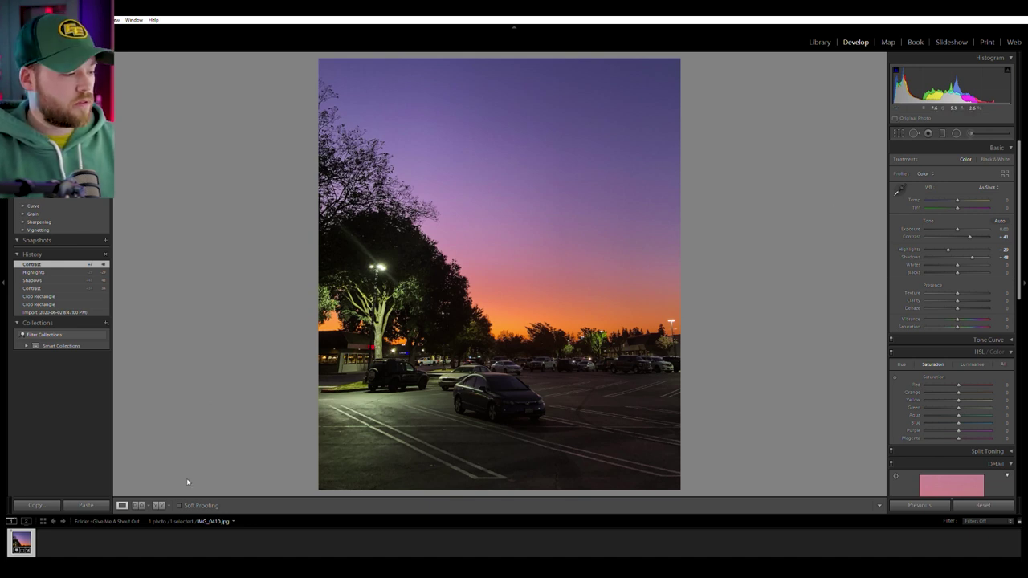
Open the autumn forest photo from the folder below Give Me A Shout Out, and try a higher contrast before resetting it to 0.
{"action": "left_click", "coordinate": [813, 44]}
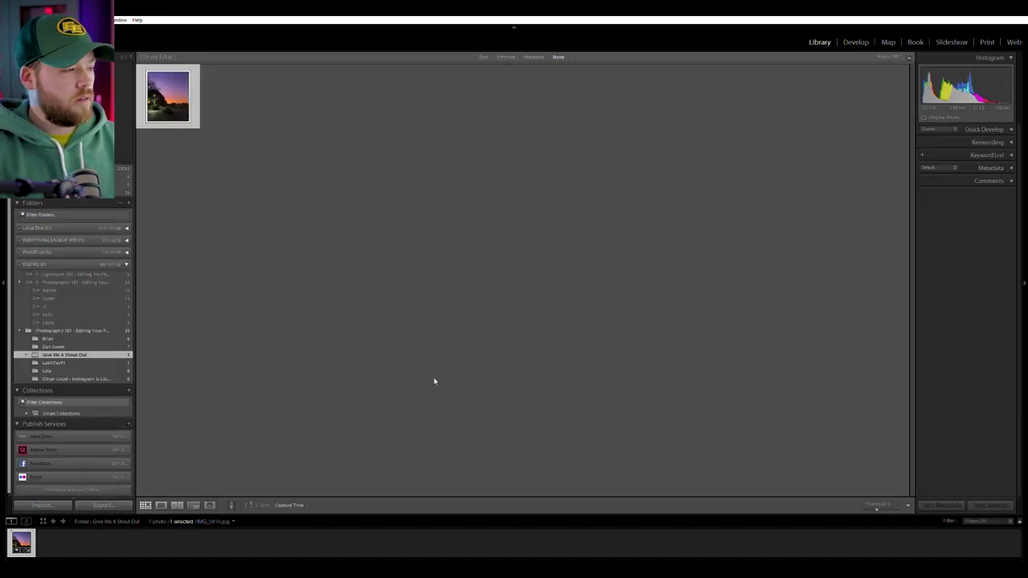
{"action": "left_click", "coordinate": [75, 362]}
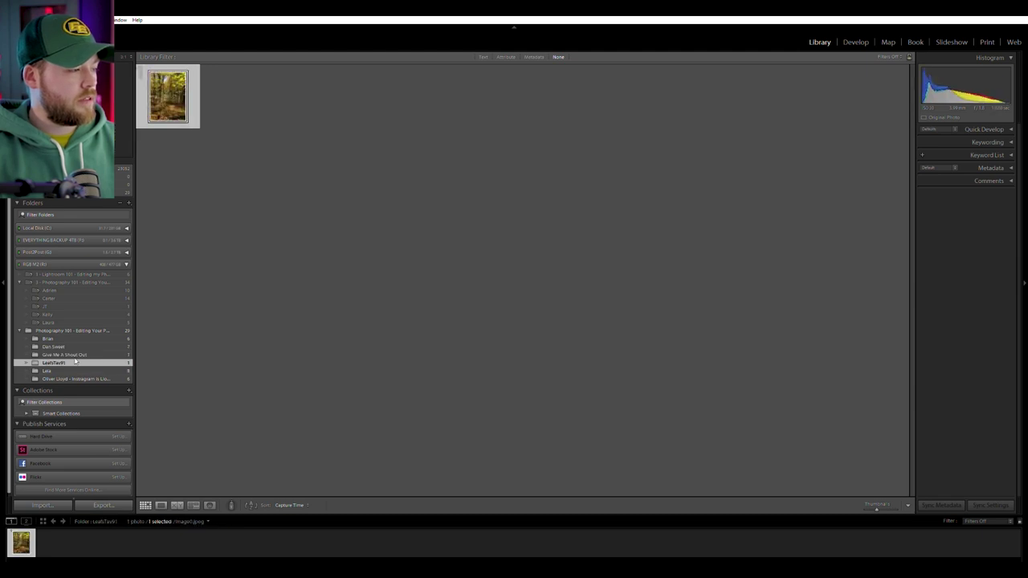
{"action": "left_click", "coordinate": [852, 40]}
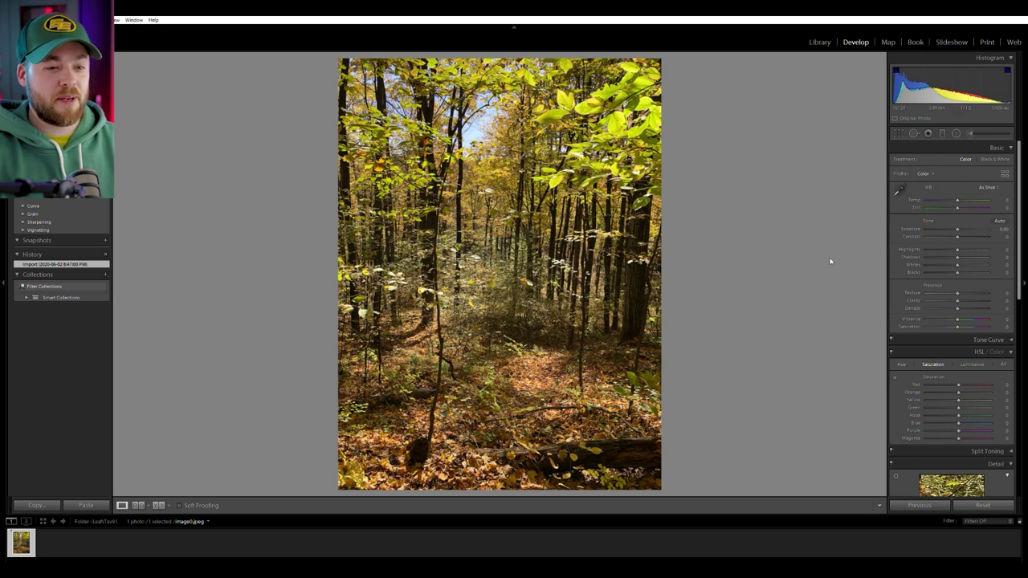
{"action": "left_click_drag", "start_coordinate": [958, 234], "coordinate": [965, 233]}
{"action": "double_click", "coordinate": [964, 234]}
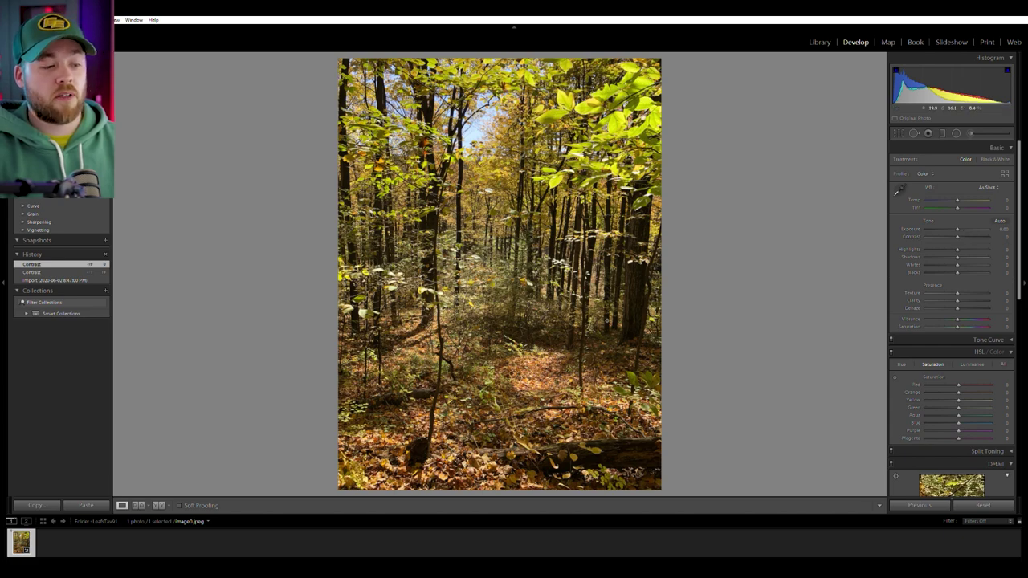
Inspect the forest photo's undergrowth up close, and set exposure to +0.10, contrast to +42, highlights to -38, shadows to +55 and vibrance to +14.
{"action": "left_click", "coordinate": [481, 390]}
{"action": "left_click", "coordinate": [482, 391]}
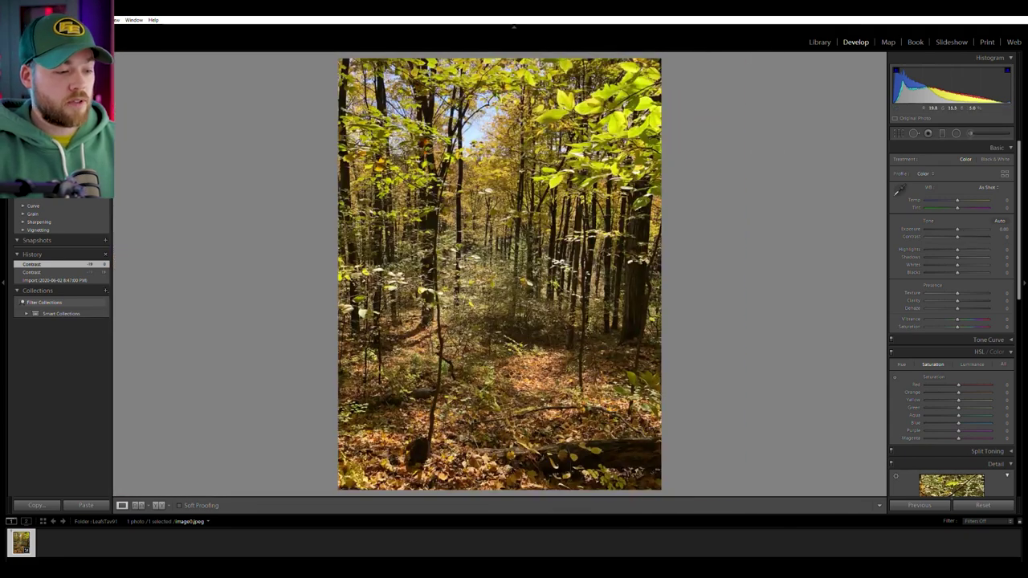
{"action": "left_click", "coordinate": [455, 425]}
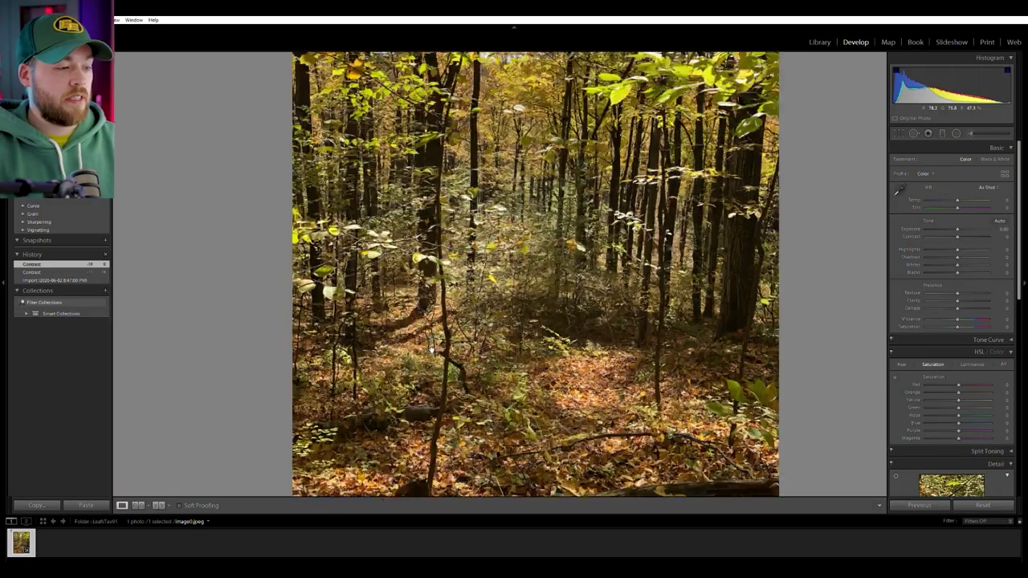
{"action": "left_click", "coordinate": [455, 425]}
{"action": "left_click", "coordinate": [482, 201]}
{"action": "left_click_drag", "start_coordinate": [482, 201], "coordinate": [543, 211]}
{"action": "left_click", "coordinate": [543, 211]}
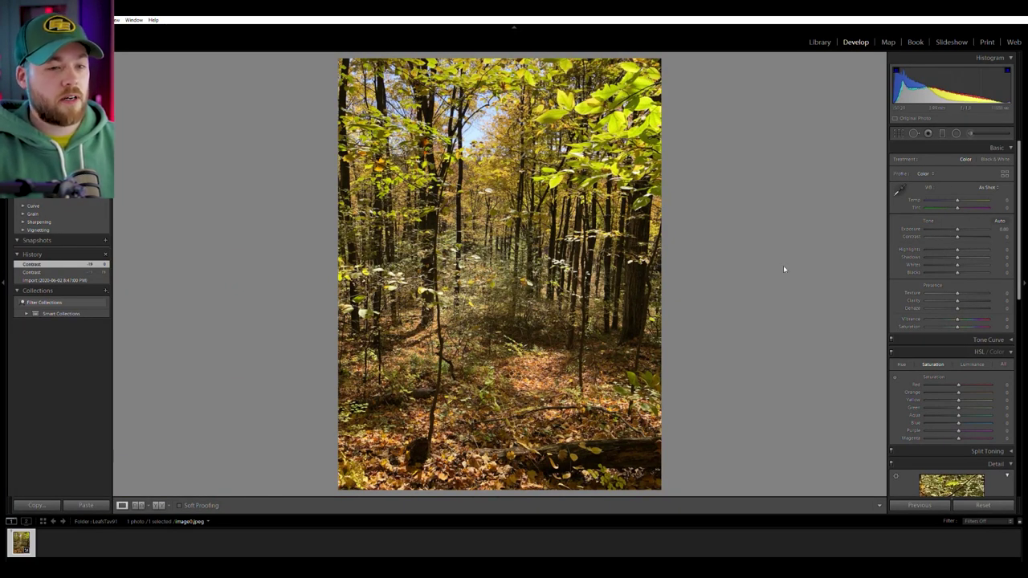
{"action": "mouse_move", "coordinate": [956, 236]}
{"action": "left_mouse_down"}
{"action": "mouse_move", "coordinate": [975, 255]}
{"action": "mouse_move", "coordinate": [945, 250]}
{"action": "mouse_move", "coordinate": [970, 232]}
{"action": "left_mouse_up"}
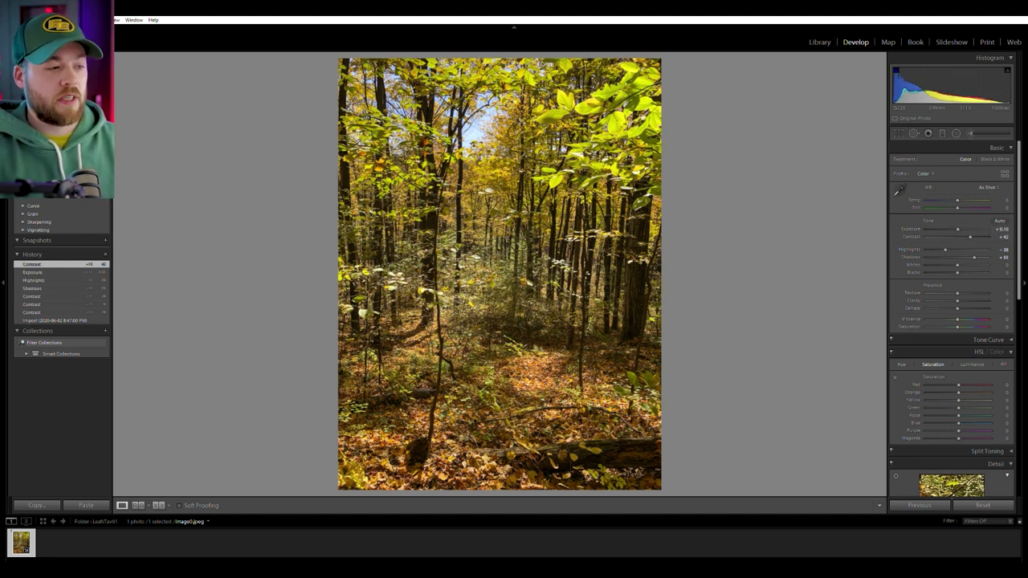
{"action": "left_click_drag", "start_coordinate": [957, 315], "coordinate": [963, 316]}
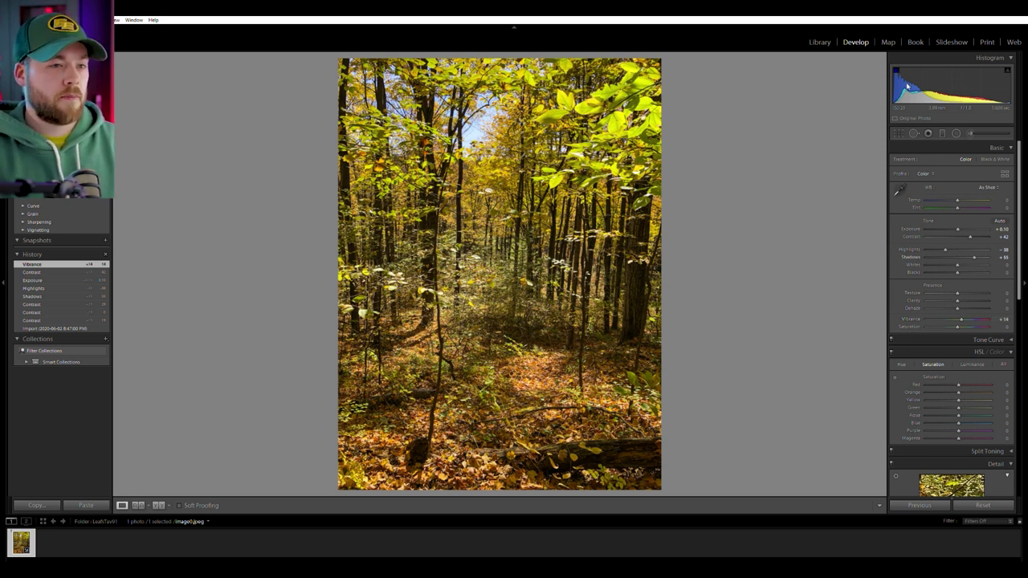
Open the double rainbow photo from the next viewer's eight-photo folder for developing.
{"action": "left_click", "coordinate": [816, 40]}
{"action": "left_click", "coordinate": [79, 367]}
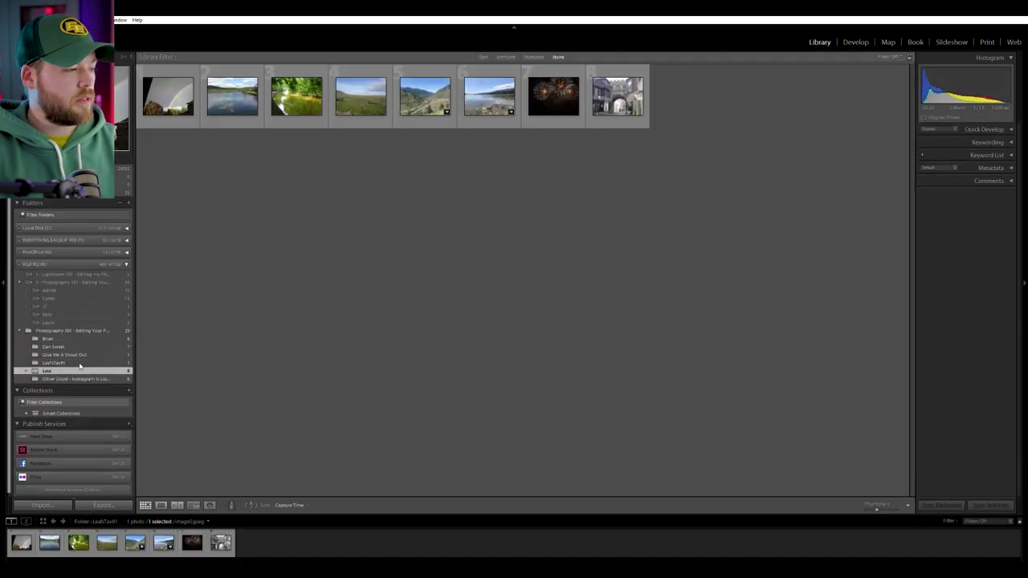
{"action": "left_click", "coordinate": [855, 42]}
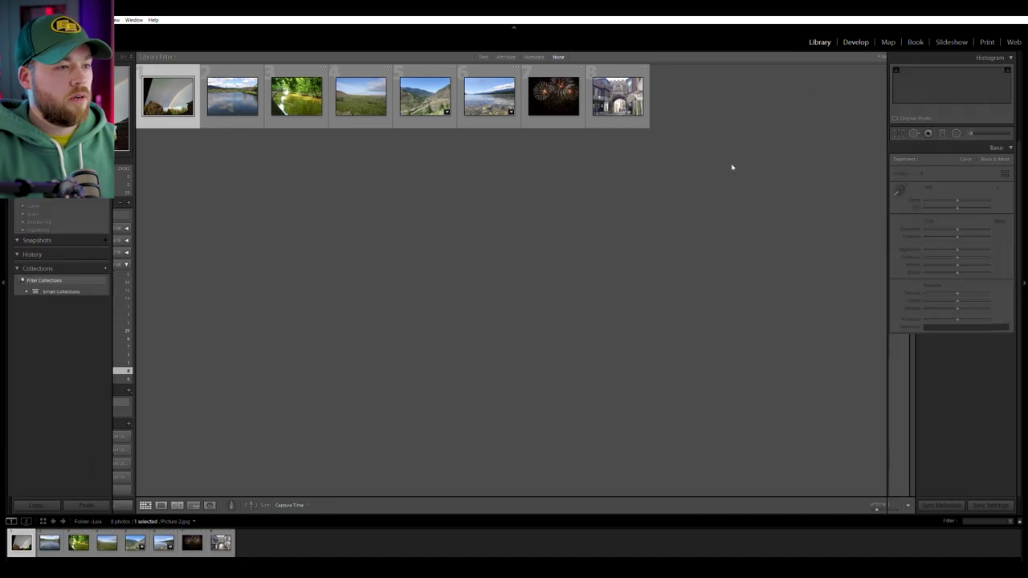
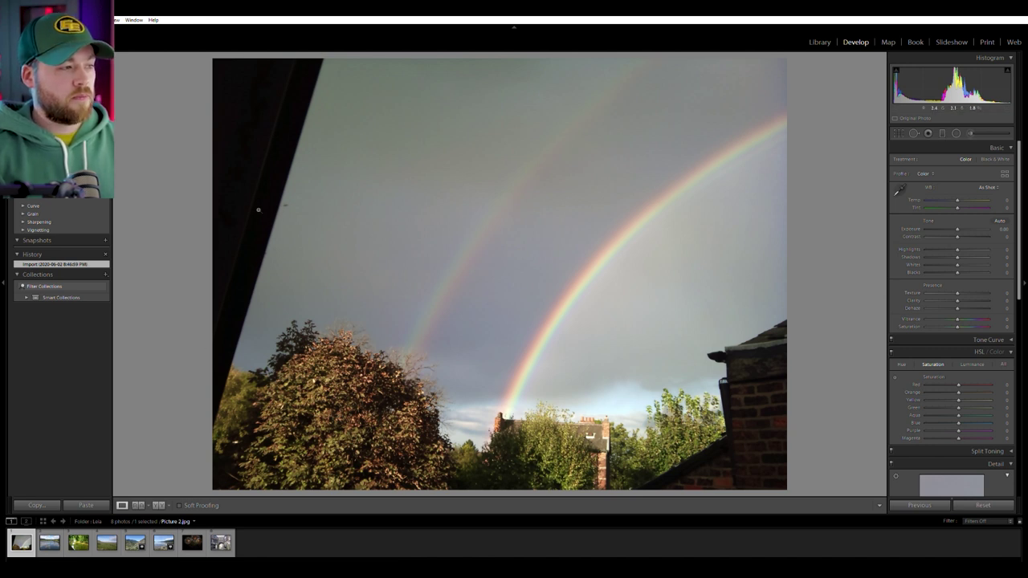
Crop the dark slanted frame off the left side of the double rainbow photo.
{"action": "left_click", "coordinate": [899, 132]}
{"action": "left_click_drag", "start_coordinate": [215, 273], "coordinate": [271, 275]}
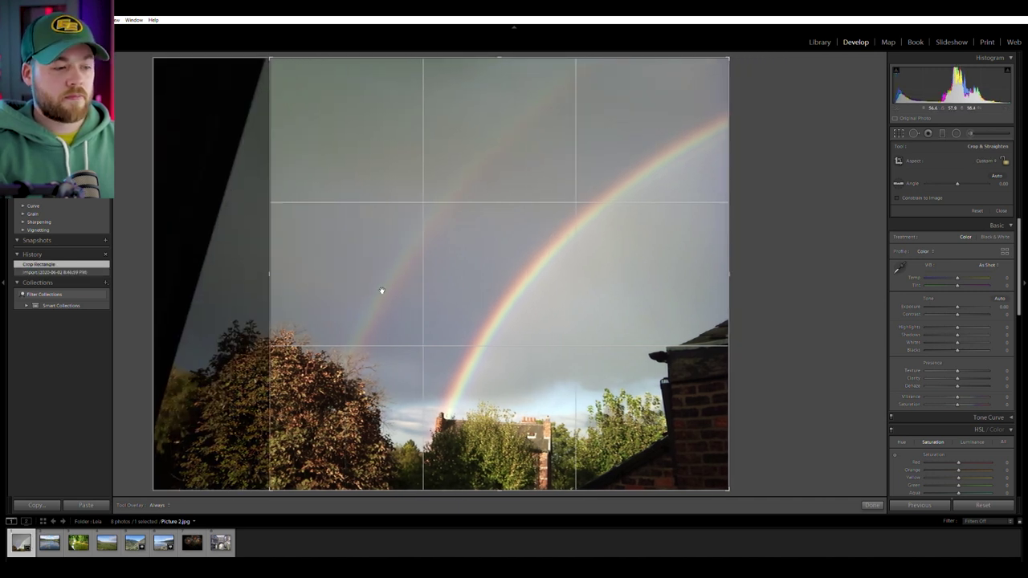
{"action": "key", "text": "Return"}
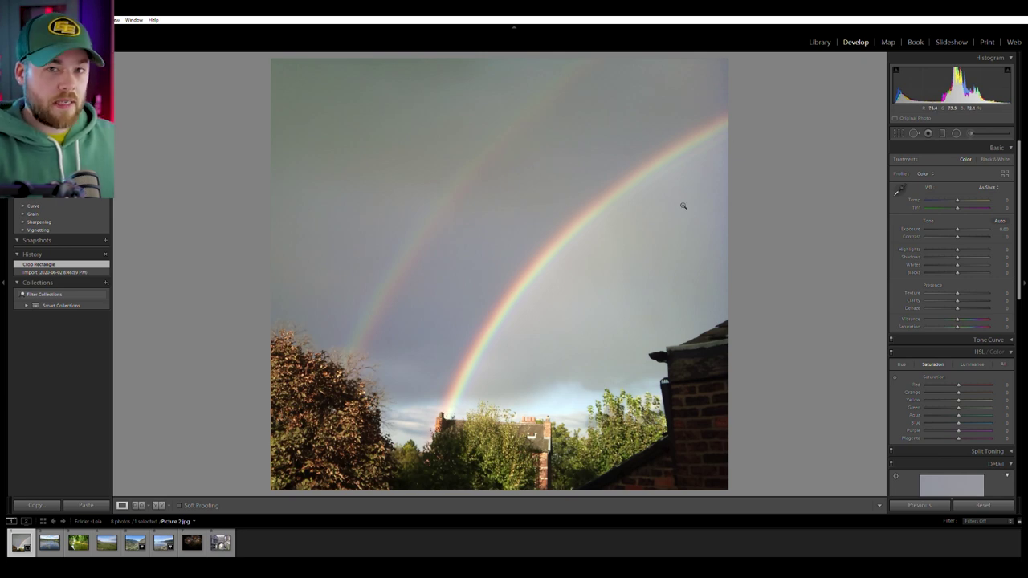
Set the double rainbow photo's contrast to +48, highlights to -15, shadows to +33 and vibrance to +21.
{"action": "left_click", "coordinate": [504, 389]}
{"action": "left_click", "coordinate": [857, 247]}
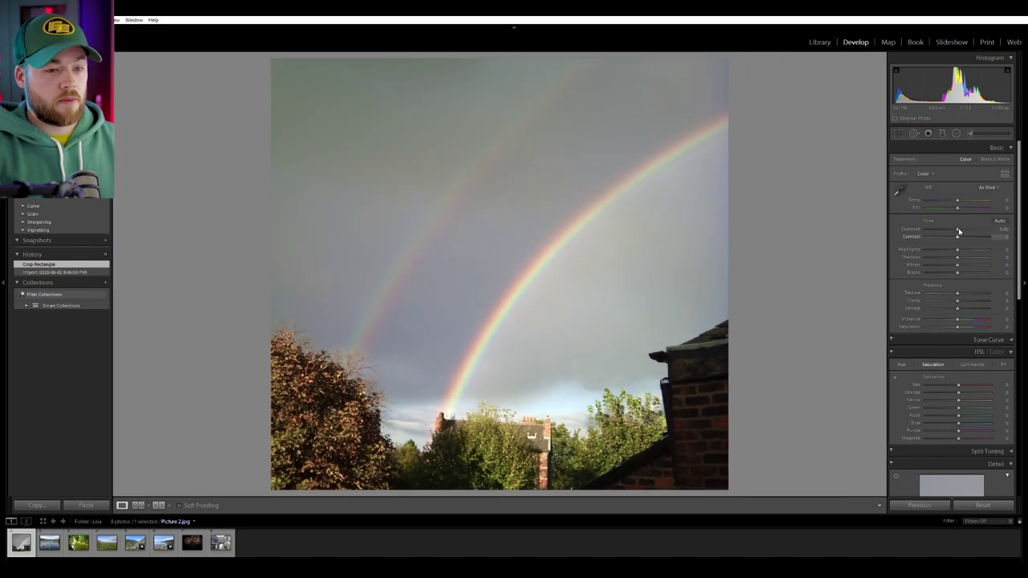
{"action": "left_click_drag", "start_coordinate": [962, 235], "coordinate": [966, 258]}
{"action": "left_click", "coordinate": [974, 255]}
{"action": "left_click_drag", "start_coordinate": [957, 319], "coordinate": [964, 314]}
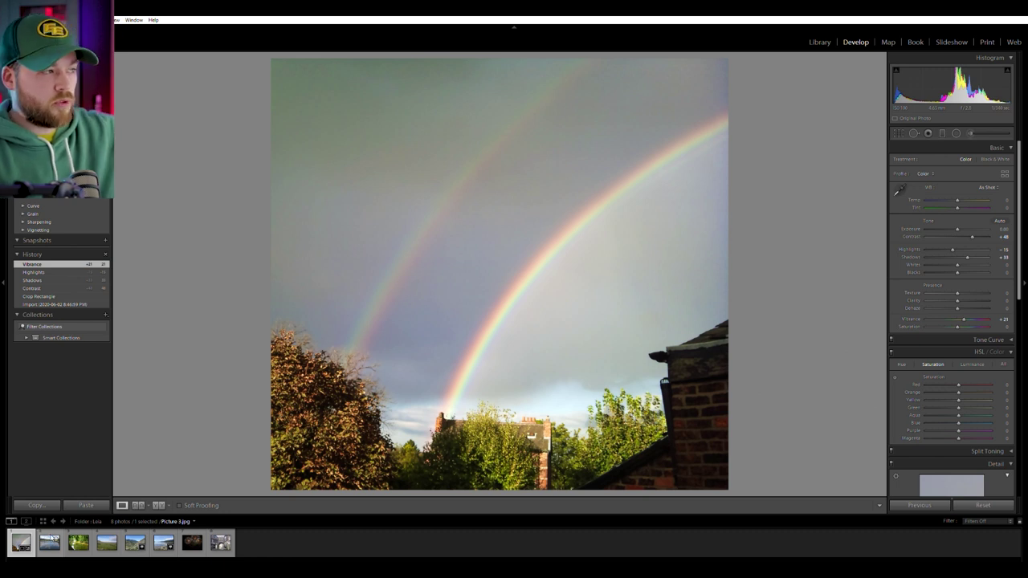
Open the lake photo, inspect the waterside houses up close, and set exposure to +0.16, contrast to +42, highlights to -85 and vibrance to +10.
{"action": "left_click", "coordinate": [49, 543]}
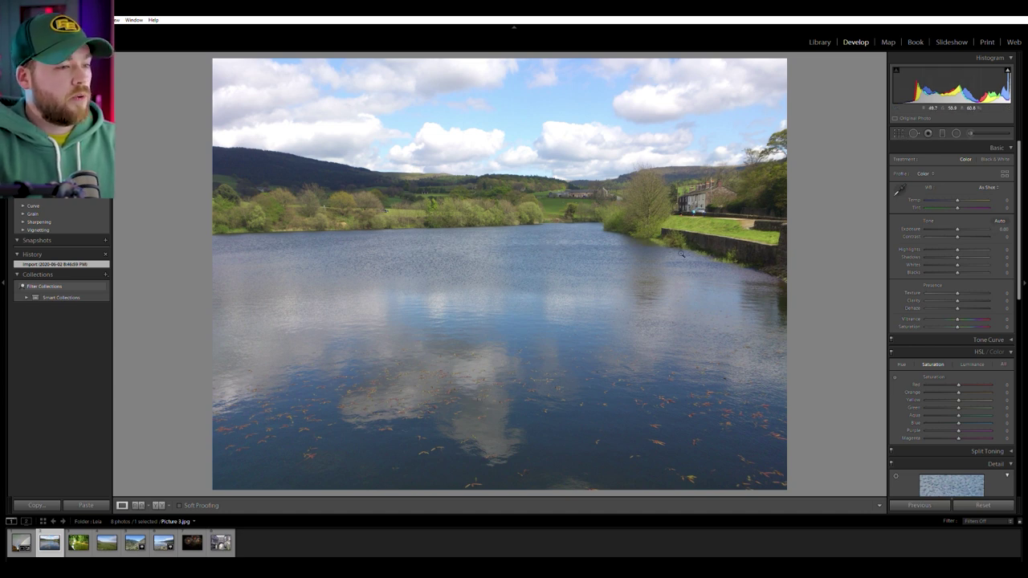
{"action": "left_click", "coordinate": [655, 193]}
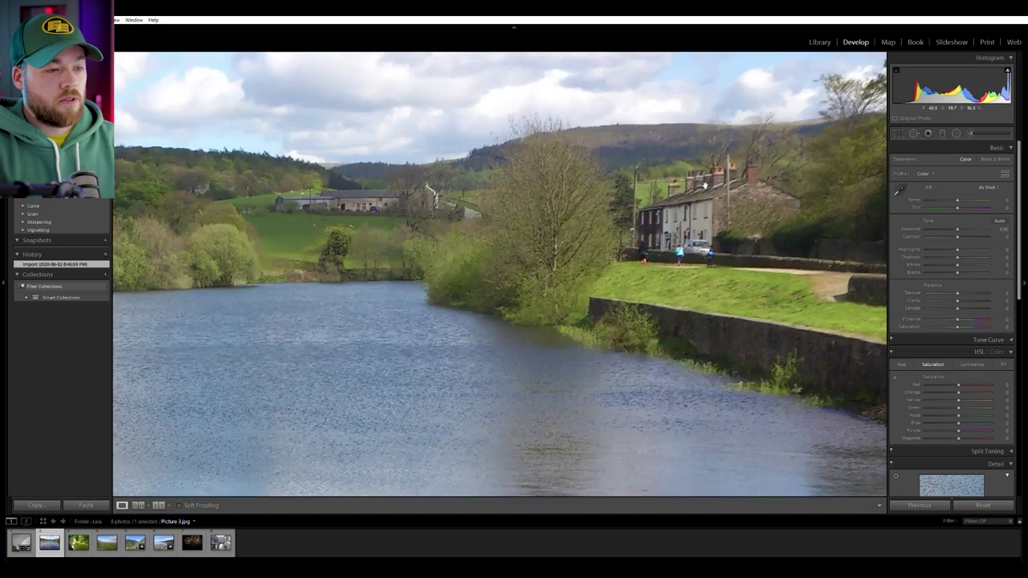
{"action": "left_click", "coordinate": [655, 193]}
{"action": "left_click_drag", "start_coordinate": [957, 236], "coordinate": [970, 234]}
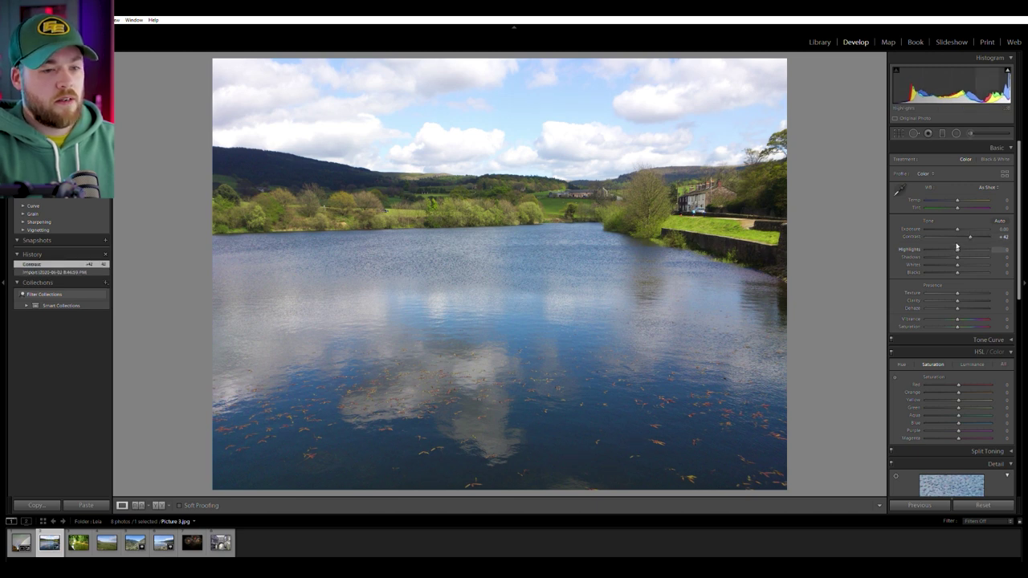
{"action": "left_click_drag", "start_coordinate": [956, 247], "coordinate": [931, 248]}
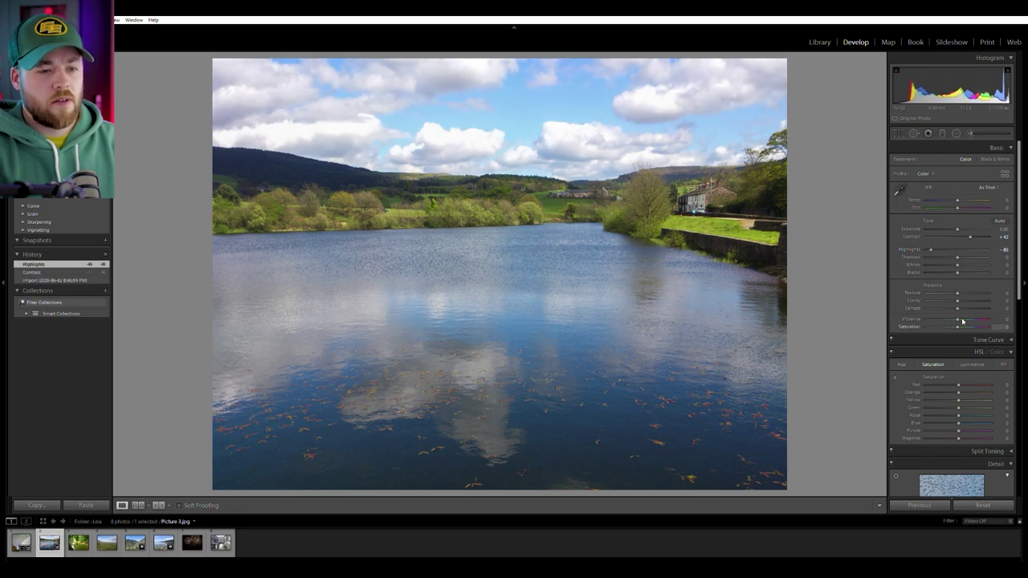
{"action": "left_click_drag", "start_coordinate": [963, 317], "coordinate": [964, 317]}
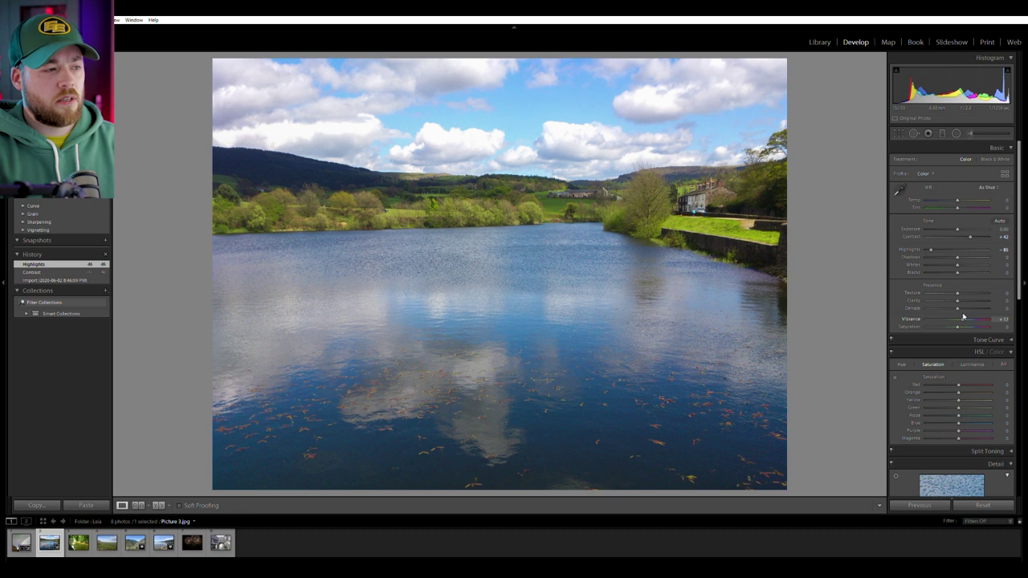
{"action": "left_click_drag", "start_coordinate": [962, 316], "coordinate": [962, 317]}
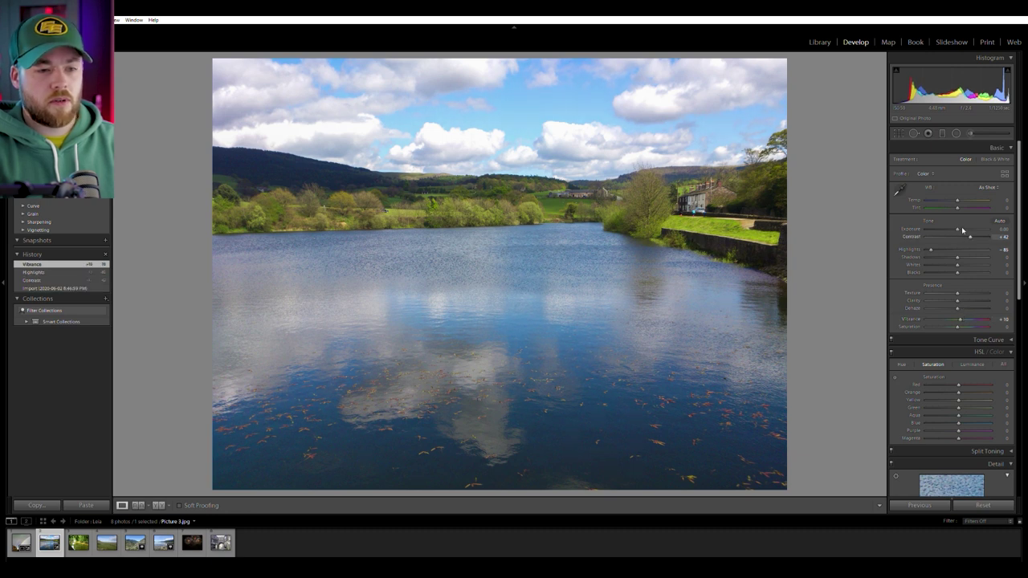
{"action": "left_click_drag", "start_coordinate": [958, 225], "coordinate": [958, 224]}
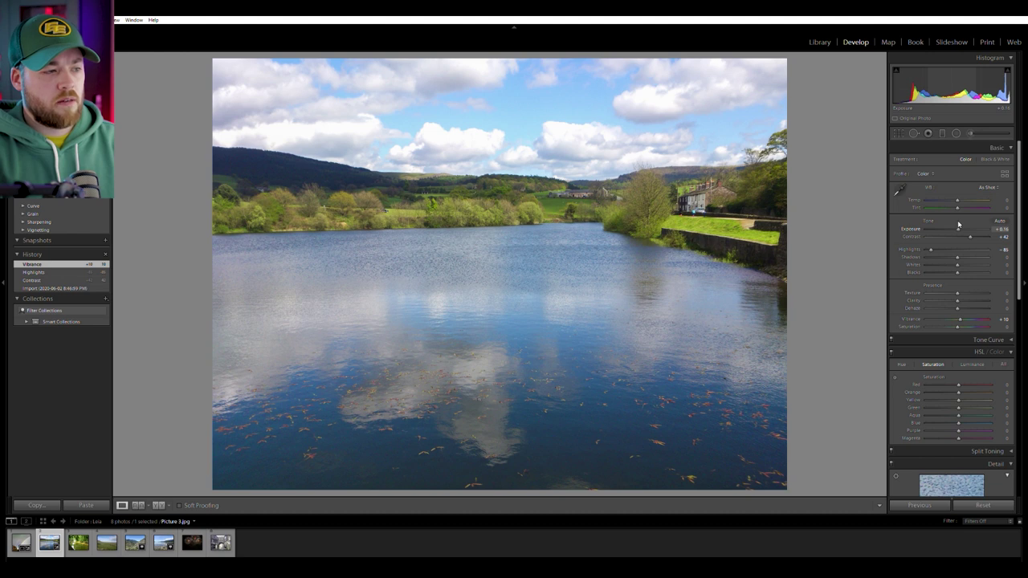
Add a graduated filter over the lake photo's sky with exposure -0.85 and contrast 42.
{"action": "left_click", "coordinate": [942, 133]}
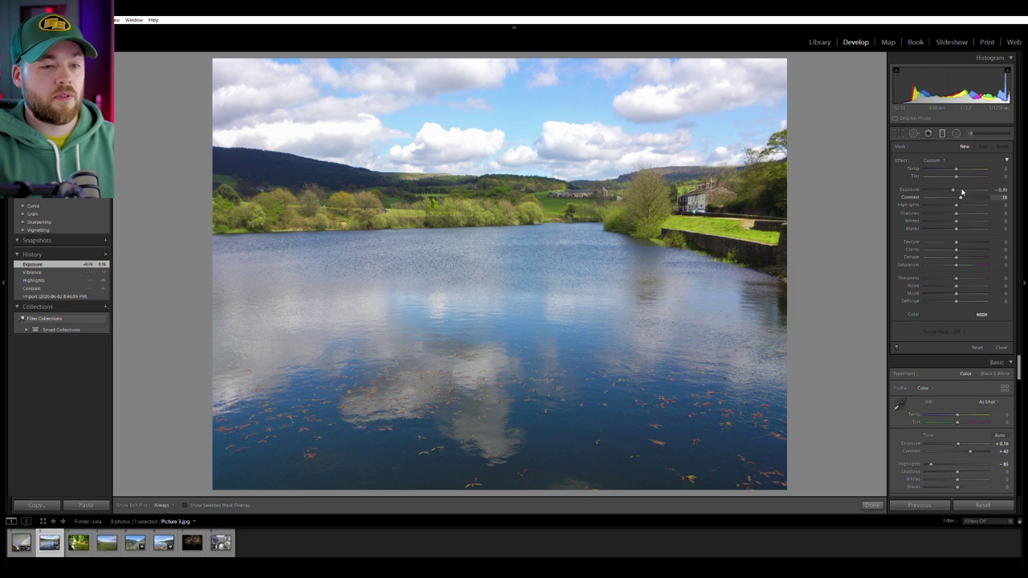
{"action": "left_click_drag", "start_coordinate": [498, 91], "coordinate": [500, 227]}
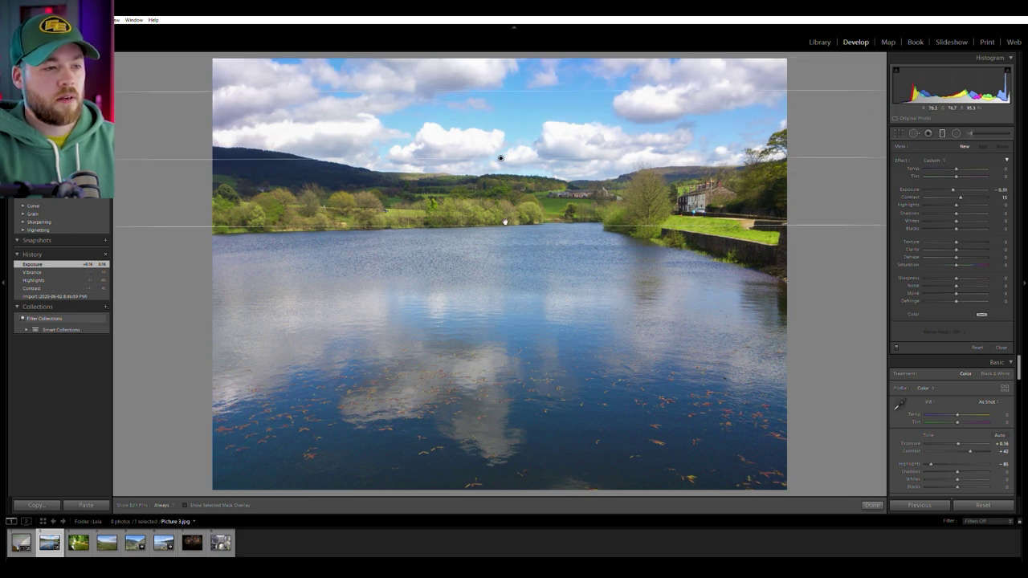
{"action": "mouse_move", "coordinate": [953, 187]}
{"action": "left_mouse_down"}
{"action": "mouse_move", "coordinate": [971, 196]}
{"action": "mouse_move", "coordinate": [949, 185]}
{"action": "left_mouse_up"}
{"action": "left_click_drag", "start_coordinate": [949, 185], "coordinate": [949, 185]}
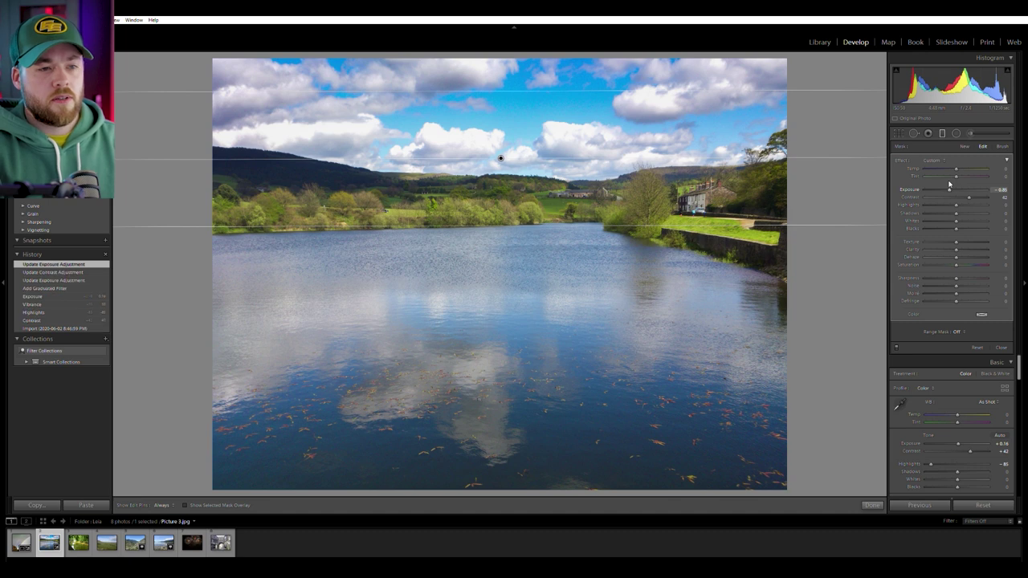
Add a second graduated filter rising from the lake photo's lower edge over the water, with exposure at about -0.2.
{"action": "left_click_drag", "start_coordinate": [538, 458], "coordinate": [540, 243]}
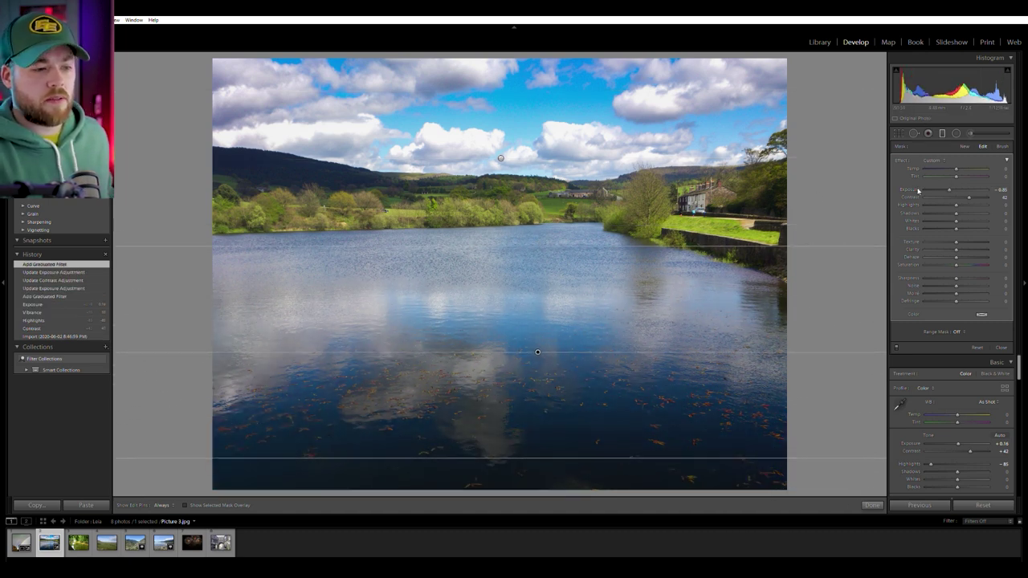
{"action": "left_click_drag", "start_coordinate": [950, 191], "coordinate": [955, 186]}
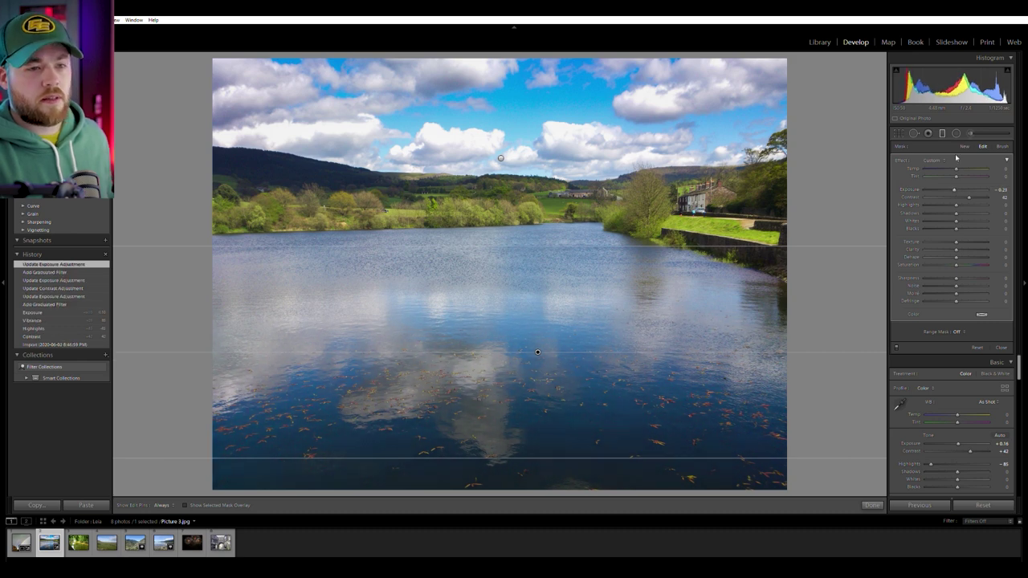
{"action": "left_click", "coordinate": [943, 133]}
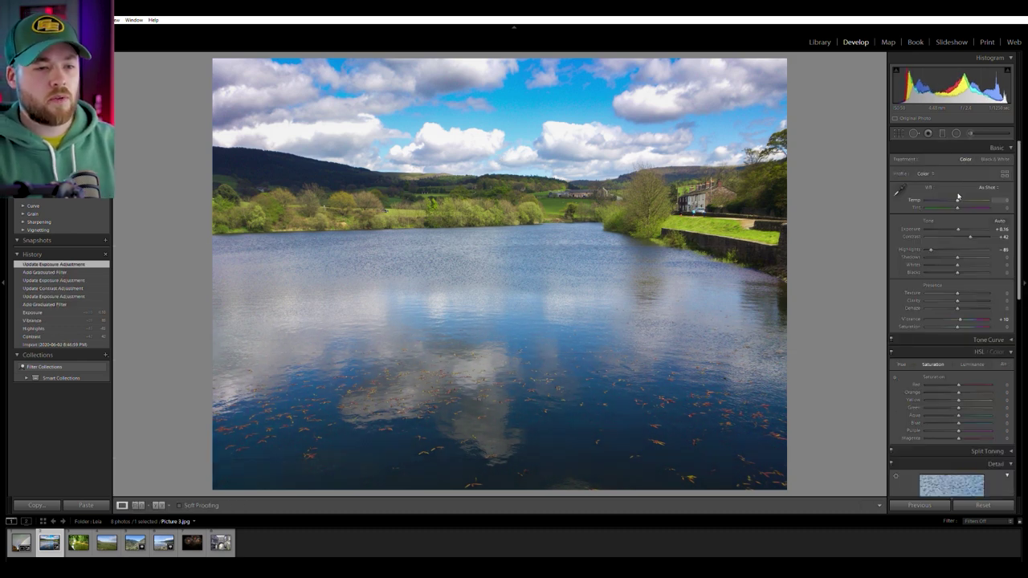
Set the lake photo's temperature to +6 and crop away the lowest strip of water.
{"action": "left_click_drag", "start_coordinate": [957, 195], "coordinate": [959, 195]}
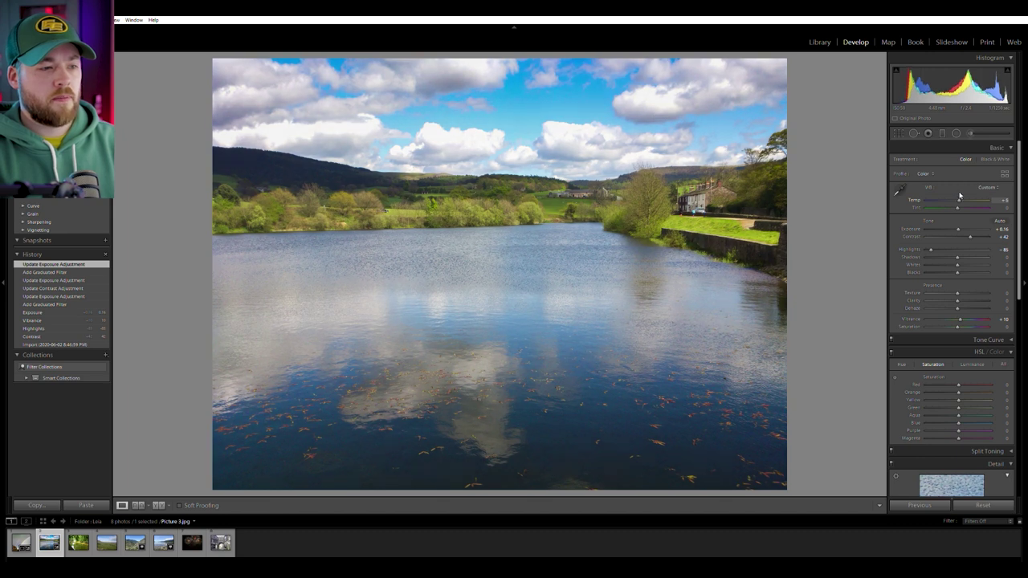
{"action": "left_click", "coordinate": [900, 133]}
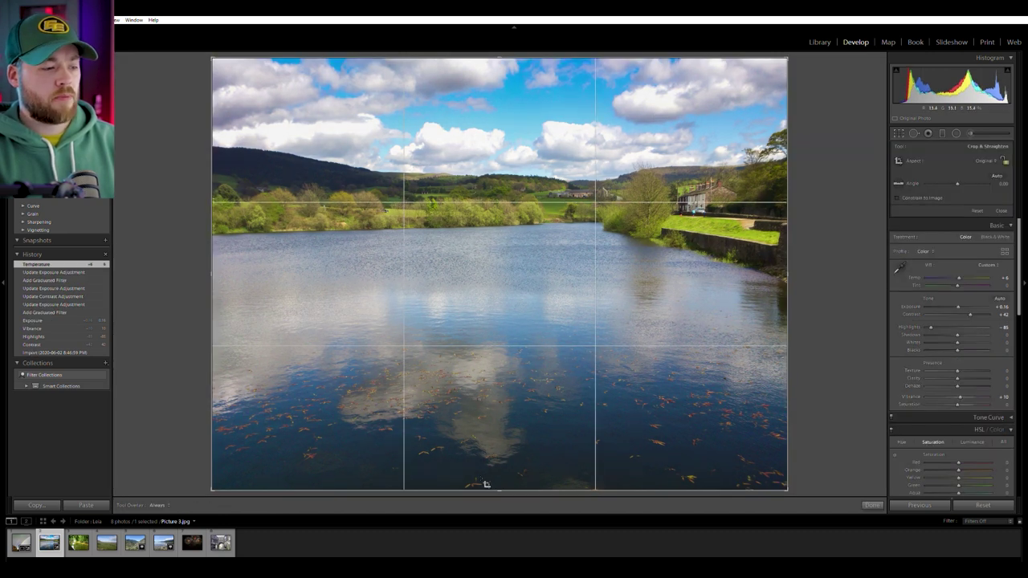
{"action": "left_click_drag", "start_coordinate": [486, 484], "coordinate": [709, 440]}
{"action": "key", "text": "Return"}
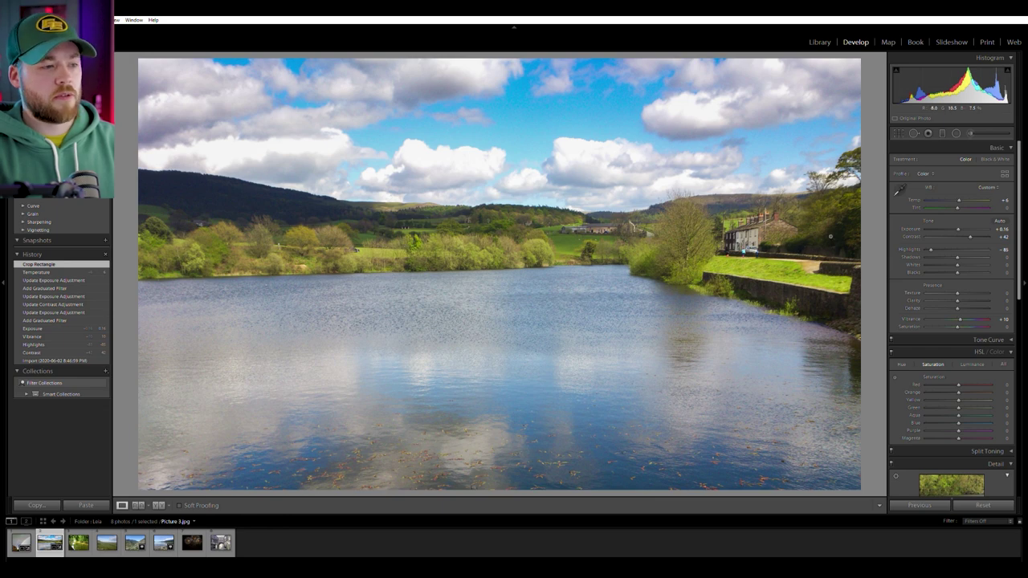
Open the tree-lined canal photo and set its contrast to +17.
{"action": "key", "text": "Right"}
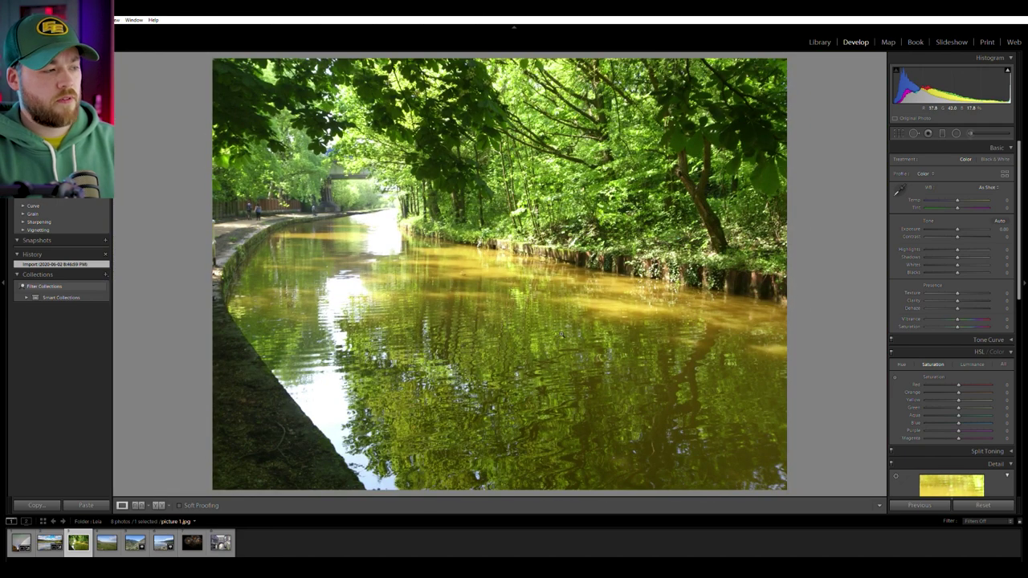
{"action": "left_click_drag", "start_coordinate": [961, 231], "coordinate": [964, 233]}
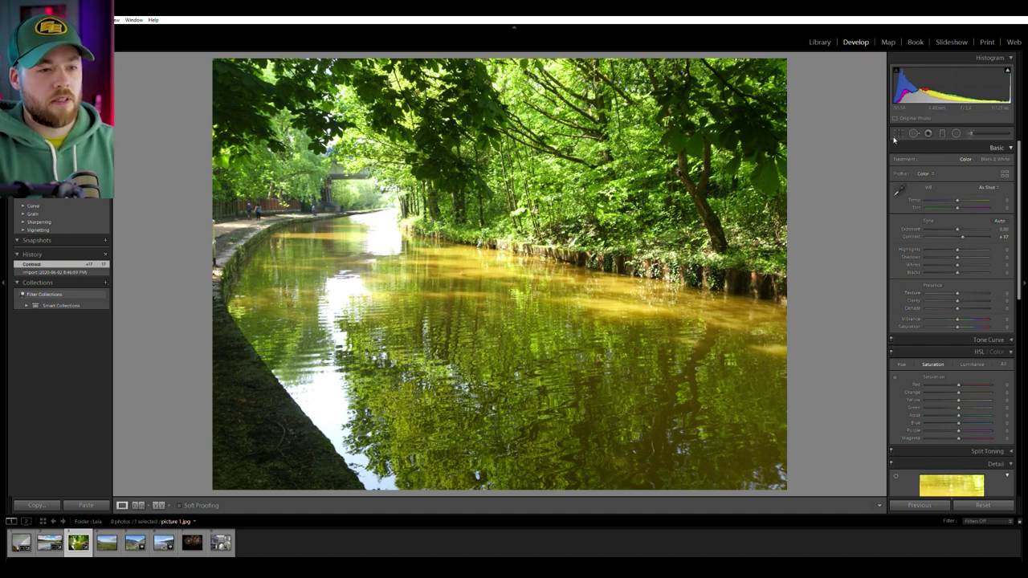
Try a tall, narrow crop around the tree on the canal photo's right side, and restore the full frame.
{"action": "key", "text": "r"}
{"action": "left_click_drag", "start_coordinate": [214, 265], "coordinate": [389, 263]}
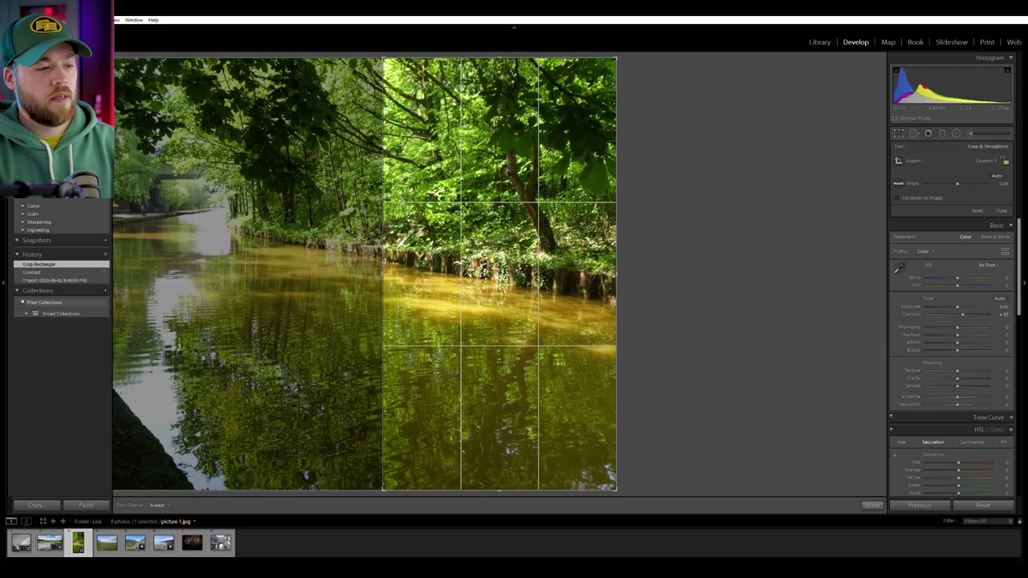
{"action": "key", "text": "r"}
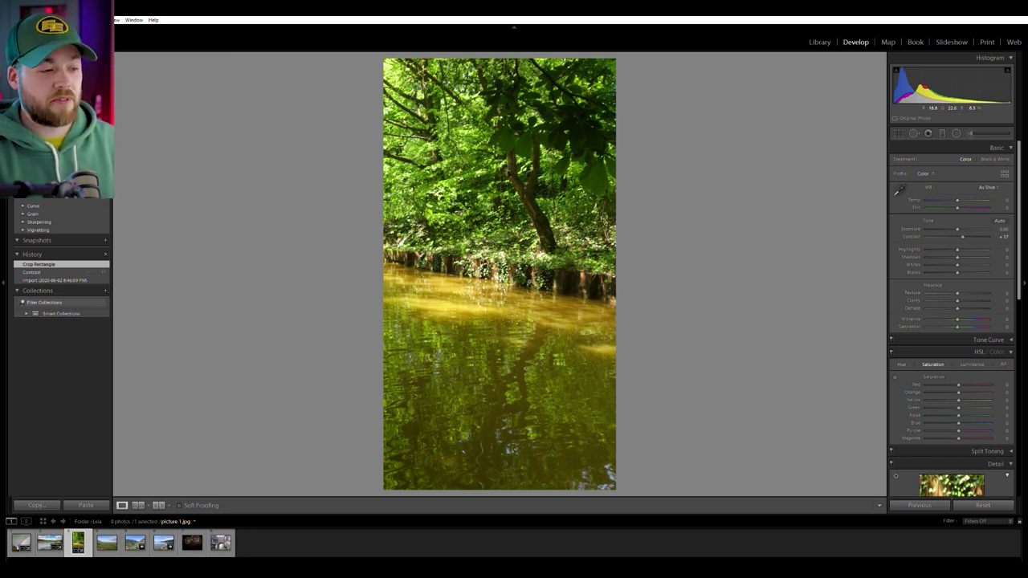
{"action": "key", "text": "r"}
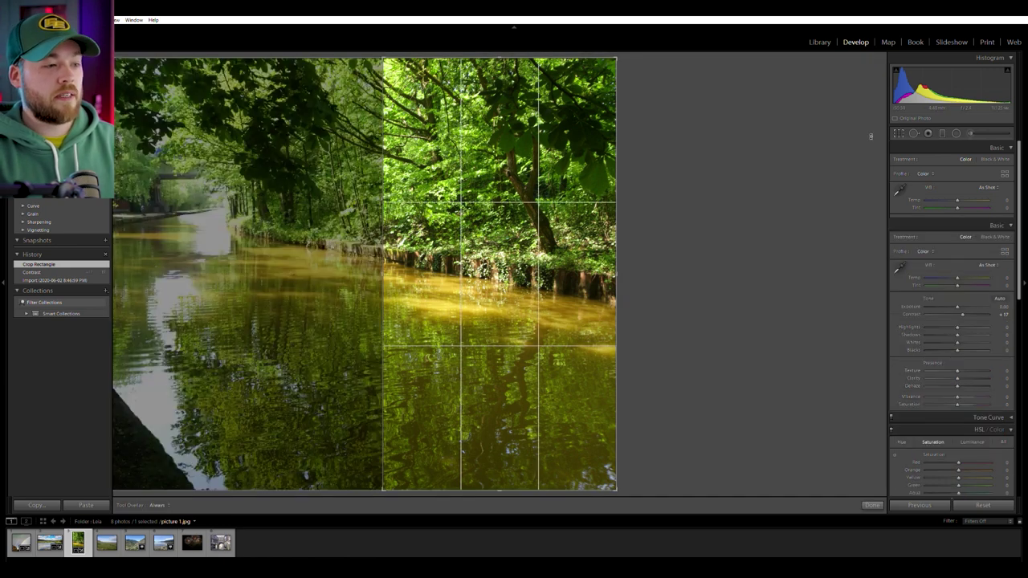
{"action": "key", "text": "x"}
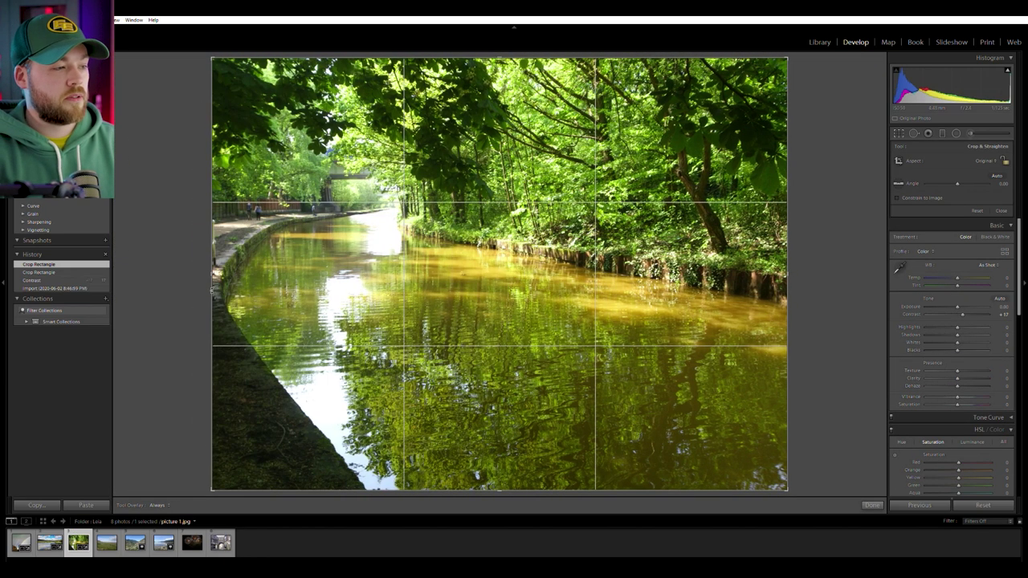
{"action": "key", "text": "r"}
Open the green valley photo, inspect its distant fields up close, and set exposure to +0.55, contrast to +56 and highlights to -73.
{"action": "key", "text": "Right"}
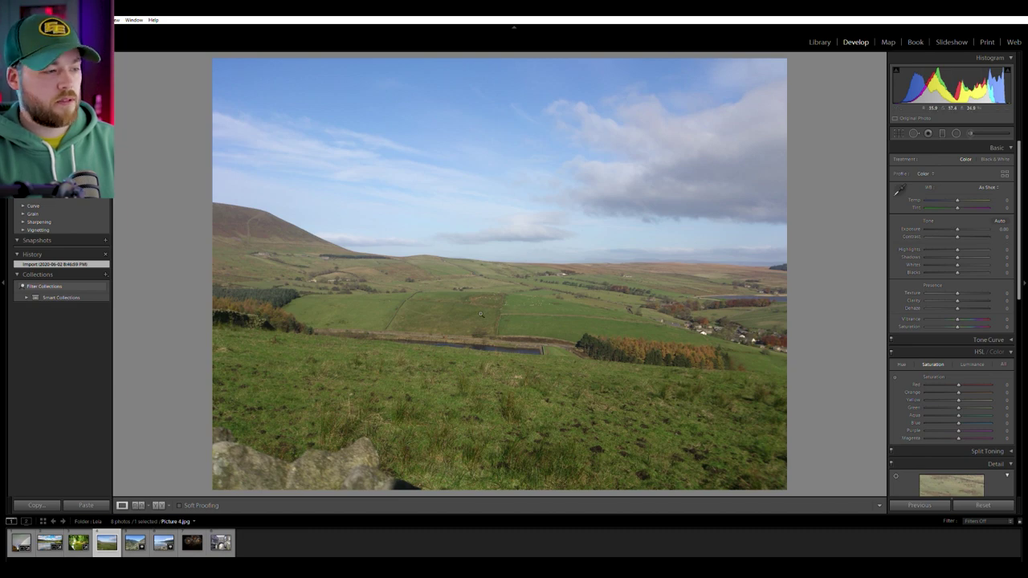
{"action": "left_click", "coordinate": [449, 298]}
{"action": "left_click", "coordinate": [515, 284]}
{"action": "left_click", "coordinate": [543, 311]}
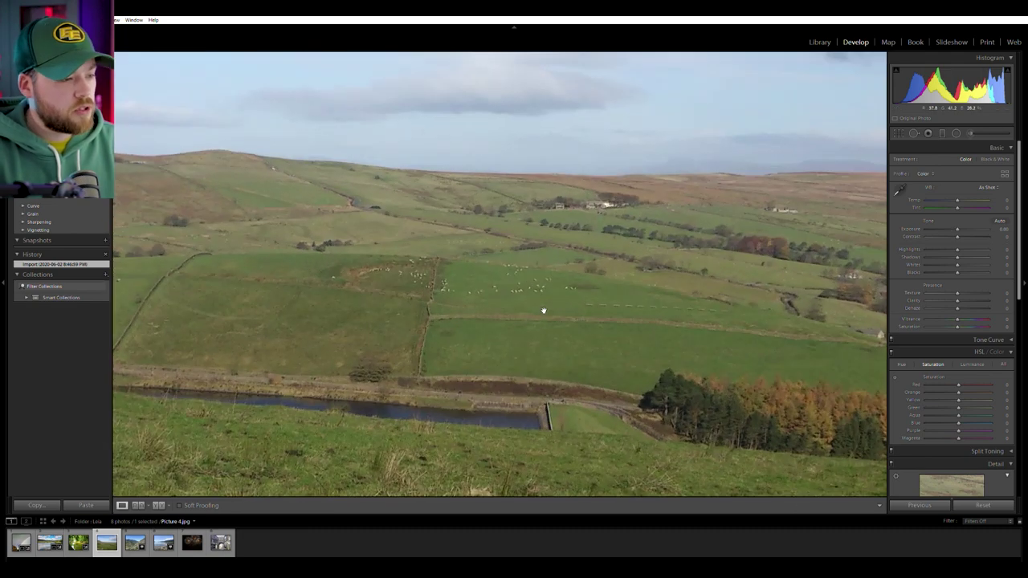
{"action": "left_click", "coordinate": [518, 289]}
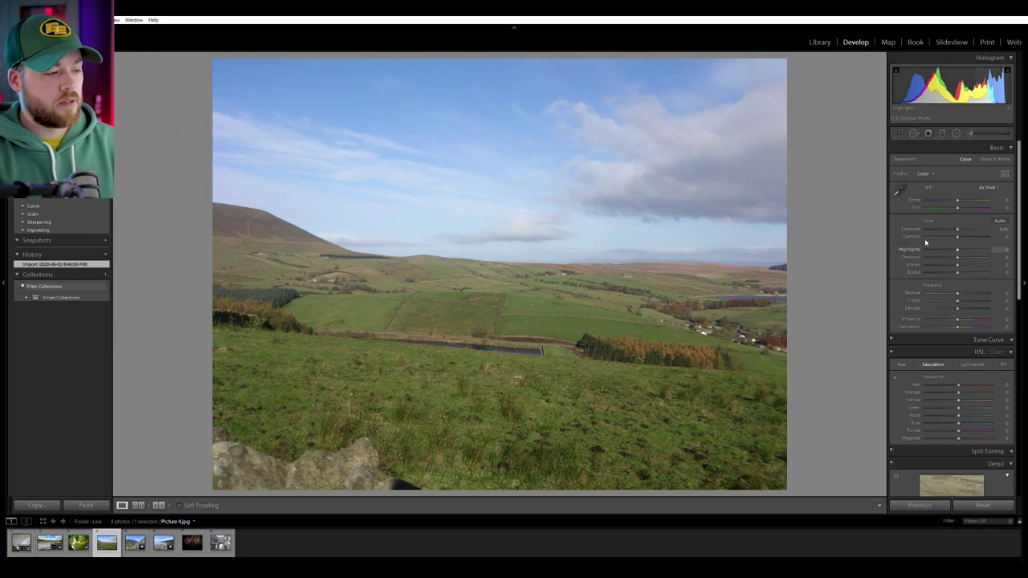
{"action": "left_click_drag", "start_coordinate": [966, 236], "coordinate": [934, 249]}
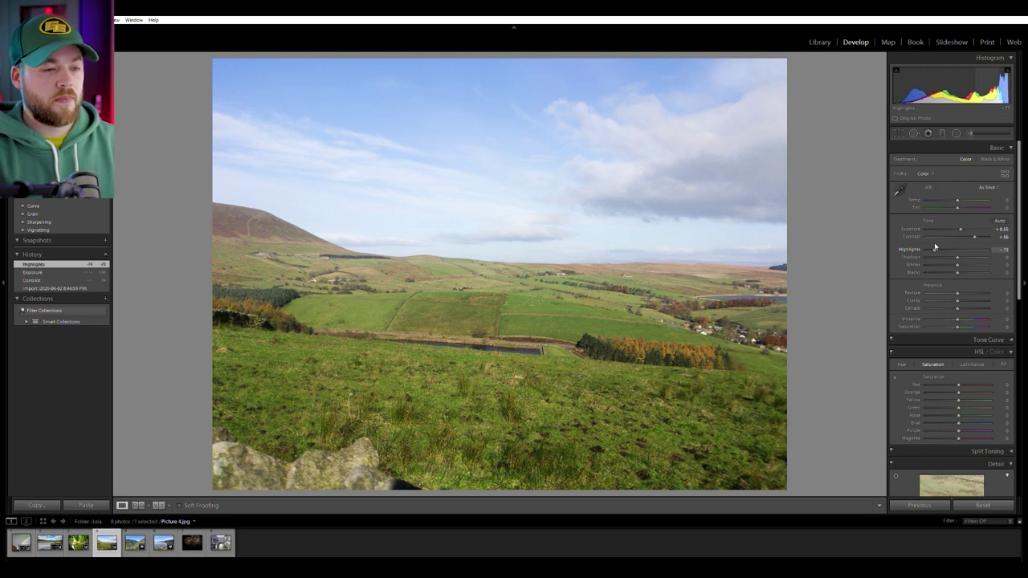
Add a graduated filter across the valley photo's sky and move it down towards the horizon.
{"action": "left_click", "coordinate": [942, 134]}
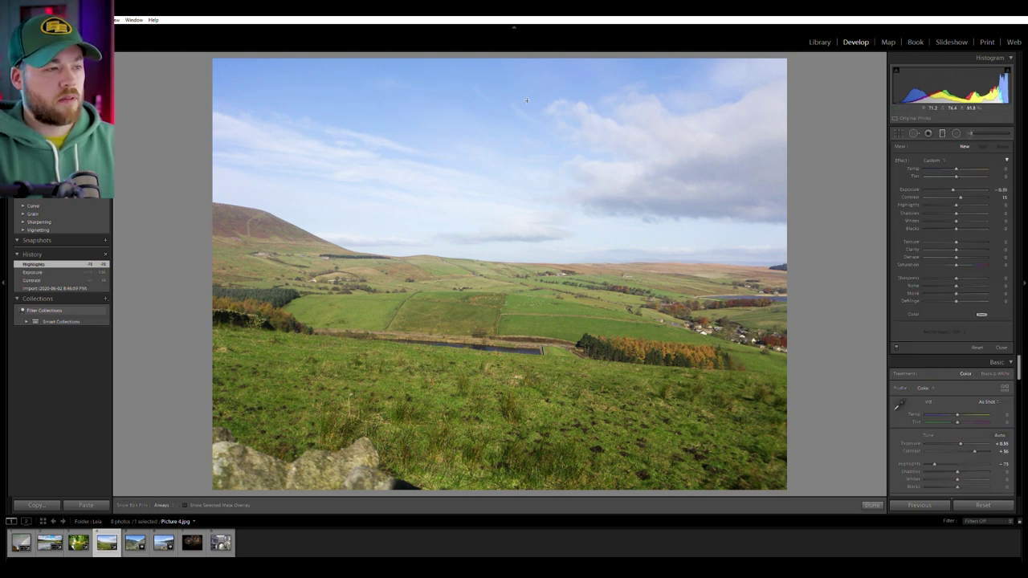
{"action": "left_click_drag", "start_coordinate": [528, 100], "coordinate": [521, 218]}
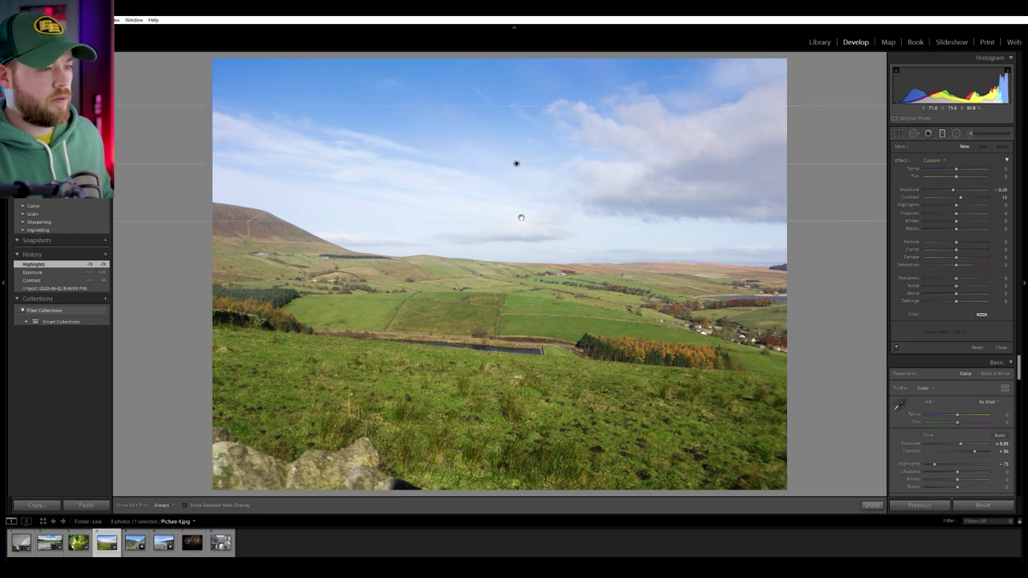
{"action": "left_click_drag", "start_coordinate": [518, 164], "coordinate": [511, 230]}
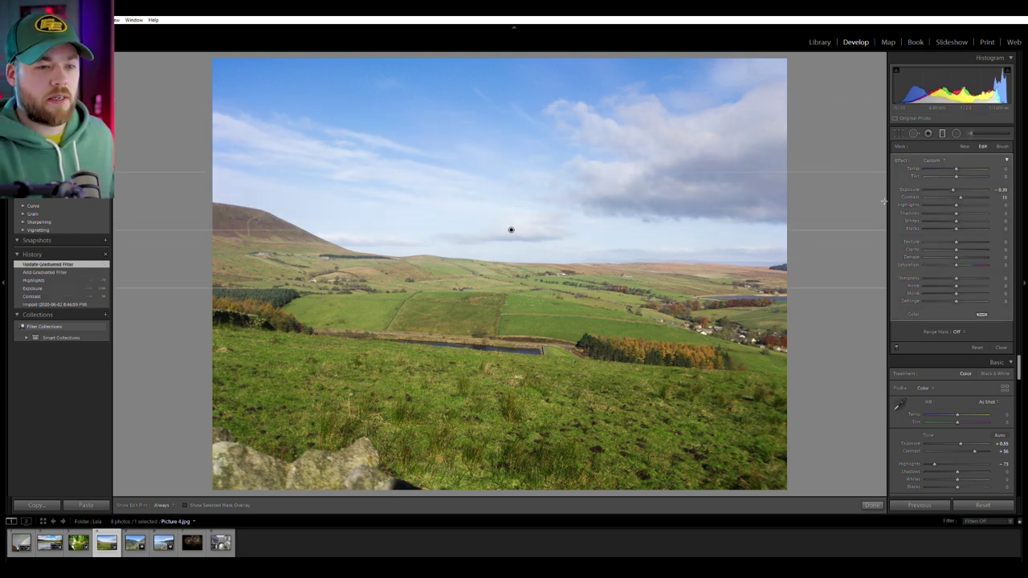
Set the sky filter's exposure to -1.01 and contrast to 67, lower it to the horizon and tilt it along the sloping hillside.
{"action": "left_click_drag", "start_coordinate": [961, 197], "coordinate": [948, 187]}
{"action": "left_click_drag", "start_coordinate": [511, 229], "coordinate": [501, 256]}
{"action": "left_click_drag", "start_coordinate": [969, 196], "coordinate": [948, 189]}
{"action": "mouse_move", "coordinate": [501, 256]}
{"action": "left_mouse_down"}
{"action": "mouse_move", "coordinate": [500, 234]}
{"action": "mouse_move", "coordinate": [502, 252]}
{"action": "left_mouse_up"}
{"action": "left_click_drag", "start_coordinate": [775, 247], "coordinate": [833, 263]}
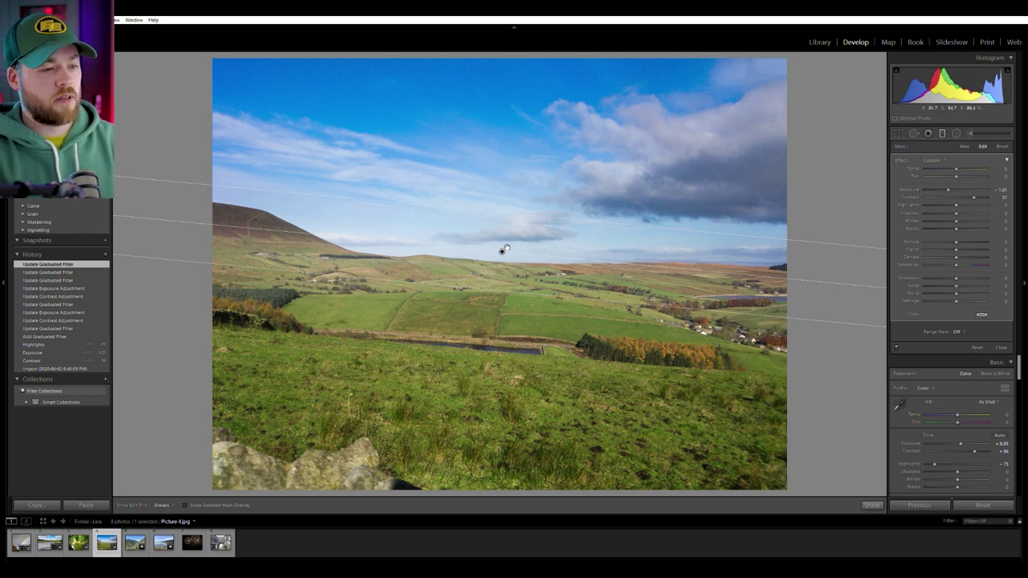
{"action": "left_click", "coordinate": [504, 250]}
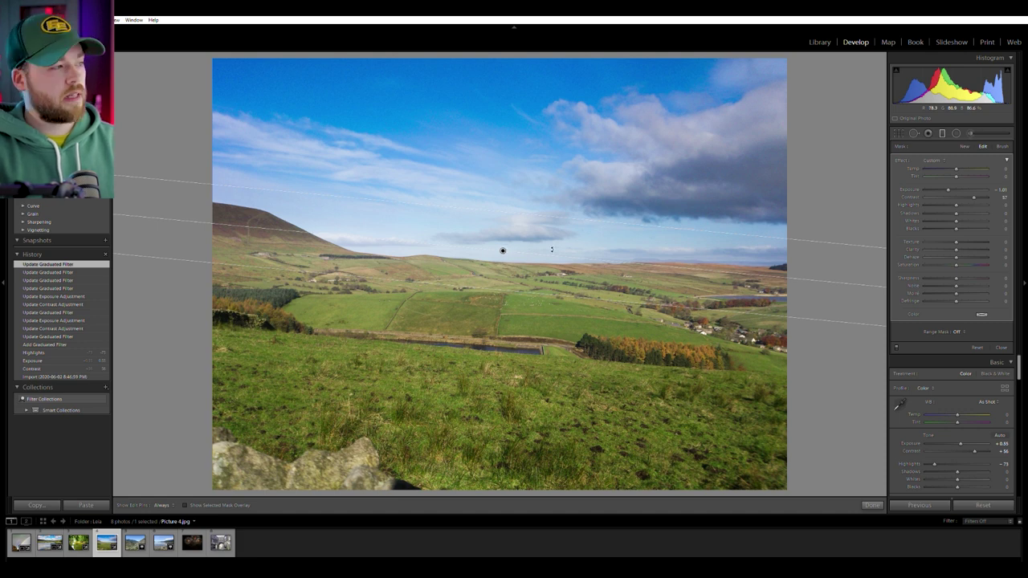
{"action": "left_click", "coordinate": [942, 132]}
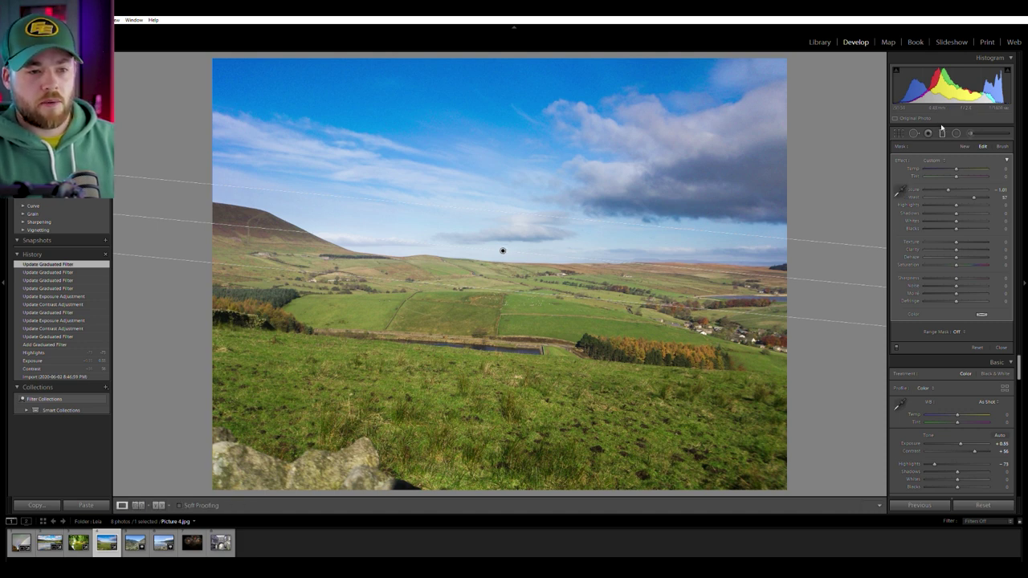
Set the valley photo's exposure to +0.61 and crop away the grassy foreground with the rocks.
{"action": "left_click_drag", "start_coordinate": [961, 227], "coordinate": [960, 228]}
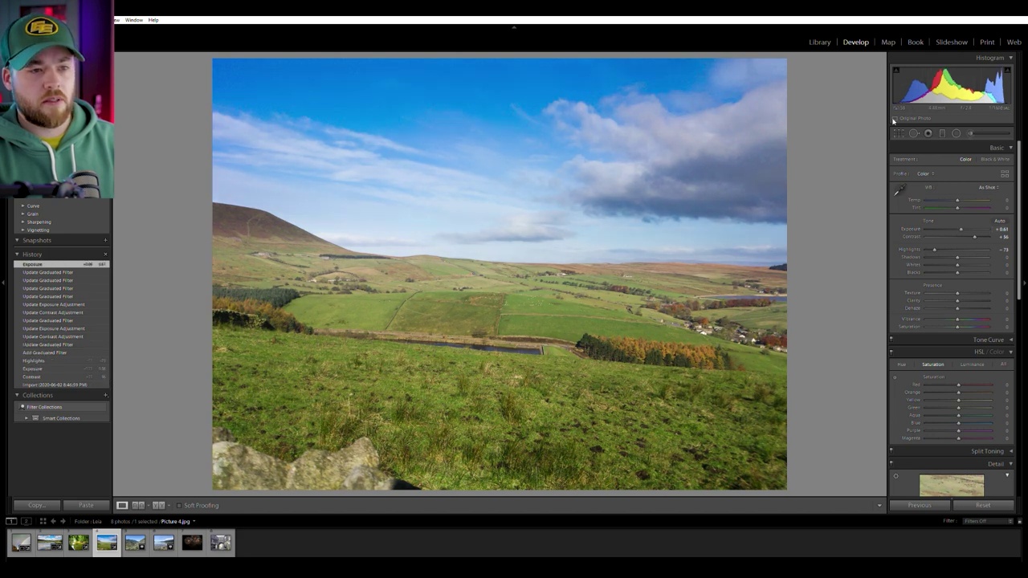
{"action": "left_click", "coordinate": [900, 132]}
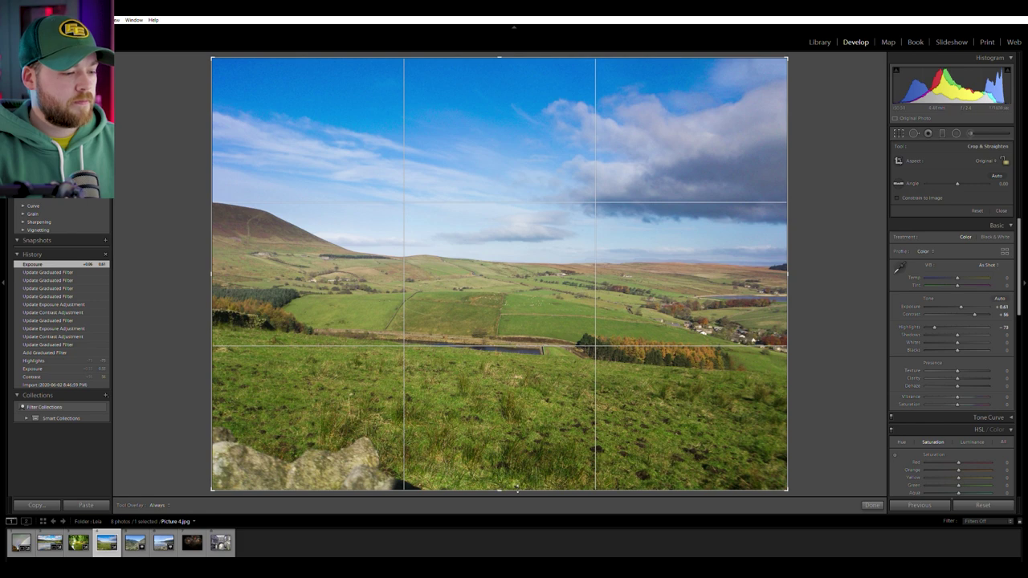
{"action": "left_click_drag", "start_coordinate": [507, 491], "coordinate": [589, 442]}
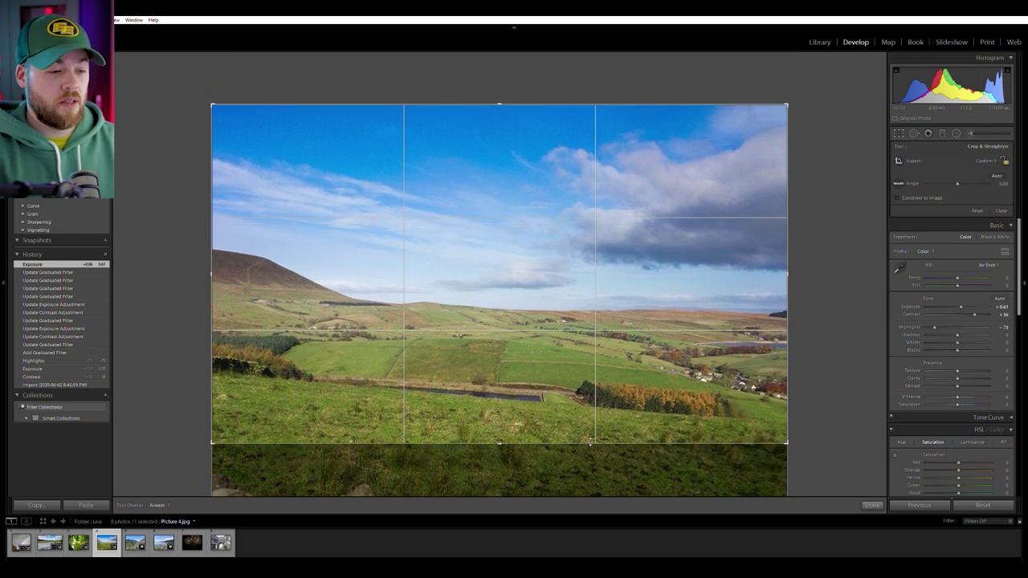
{"action": "key", "text": "Return"}
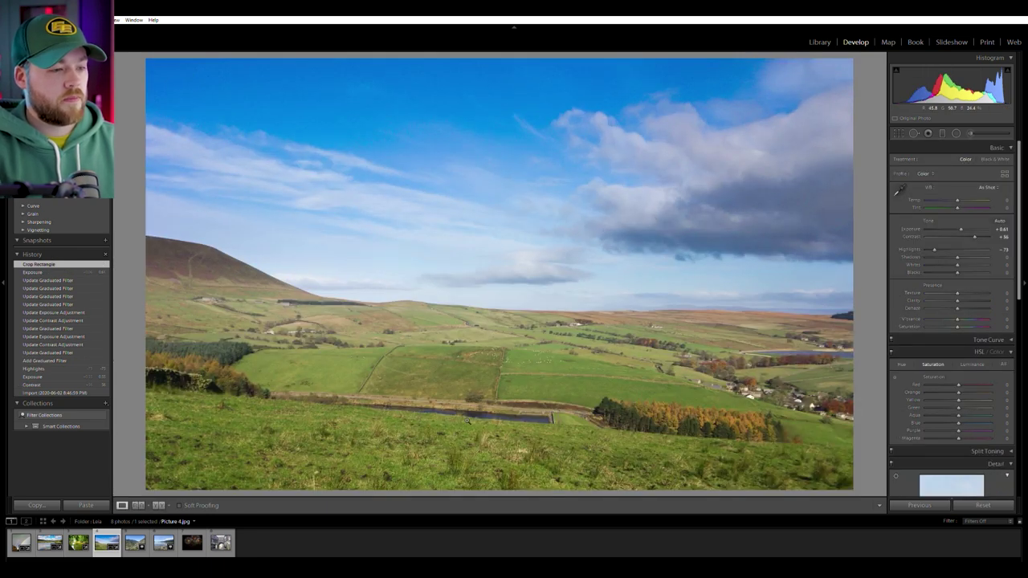
Set the valley photo's vibrance to +8 and luminance noise reduction to 25, checking the clouds and fields up close.
{"action": "left_click_drag", "start_coordinate": [963, 313], "coordinate": [964, 313]}
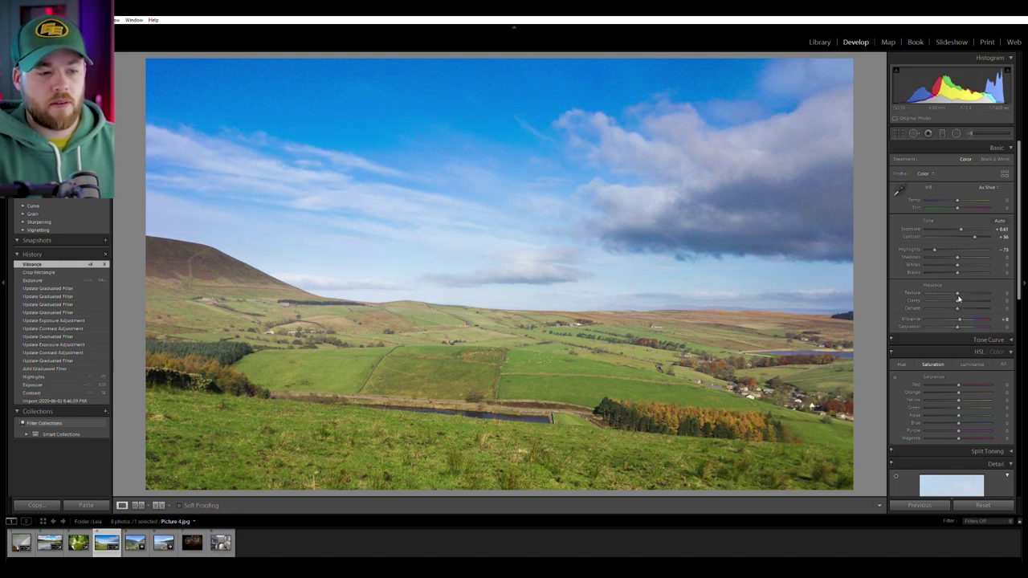
{"action": "left_click", "coordinate": [758, 166]}
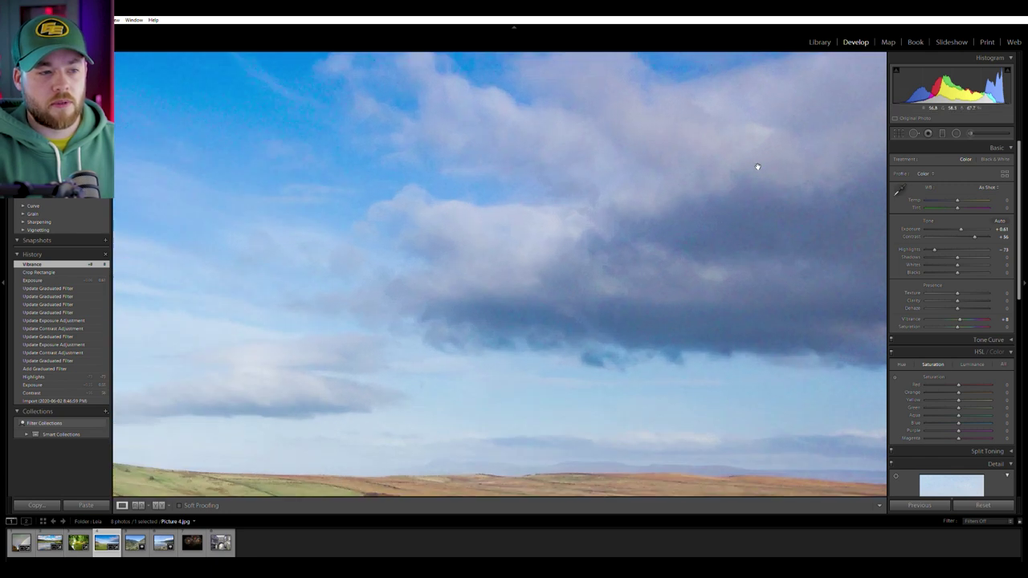
{"action": "scroll", "coordinate": [916, 354], "scroll_direction": "down", "scroll_amount": 3}
{"action": "scroll", "coordinate": [914, 357], "scroll_direction": "down", "scroll_amount": 2}
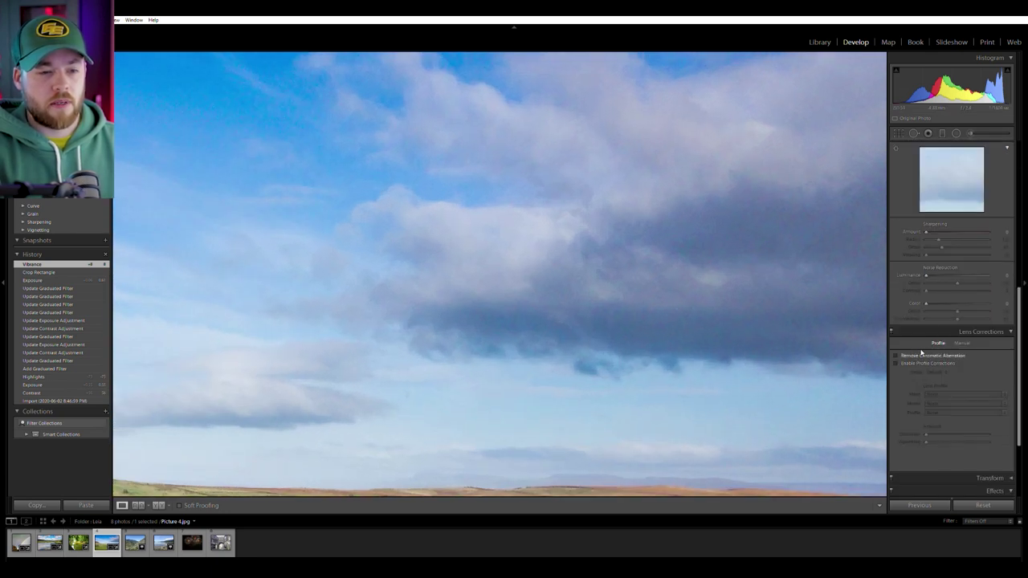
{"action": "left_click_drag", "start_coordinate": [945, 272], "coordinate": [955, 268]}
{"action": "left_click", "coordinate": [621, 252]}
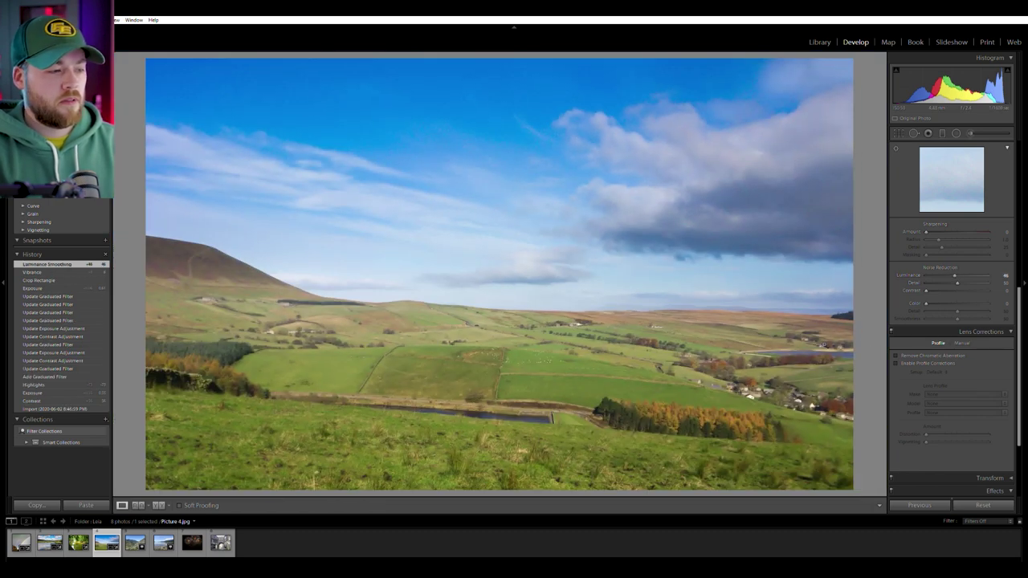
{"action": "left_click", "coordinate": [441, 340]}
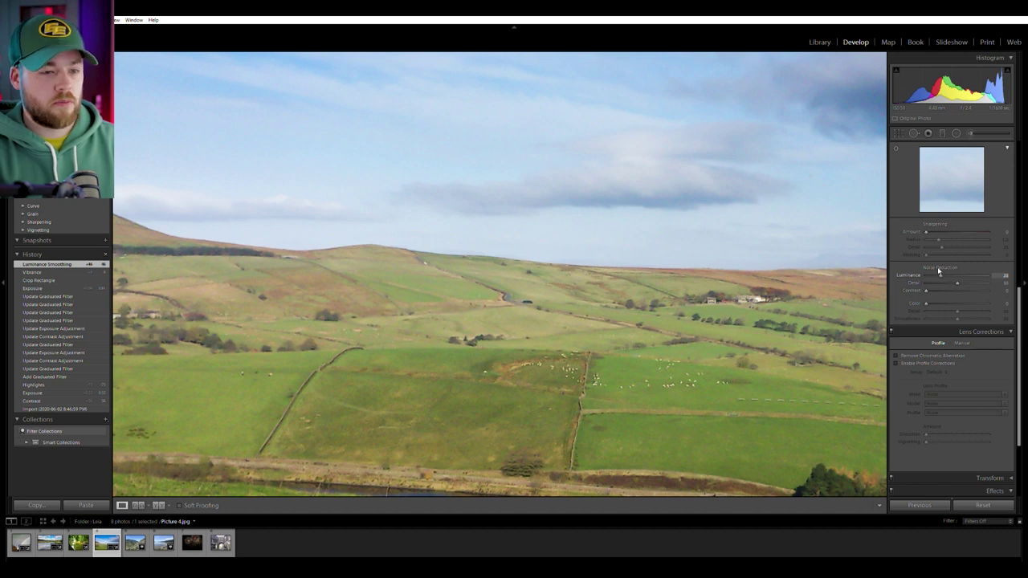
{"action": "left_click_drag", "start_coordinate": [940, 273], "coordinate": [941, 274]}
{"action": "left_click", "coordinate": [732, 255]}
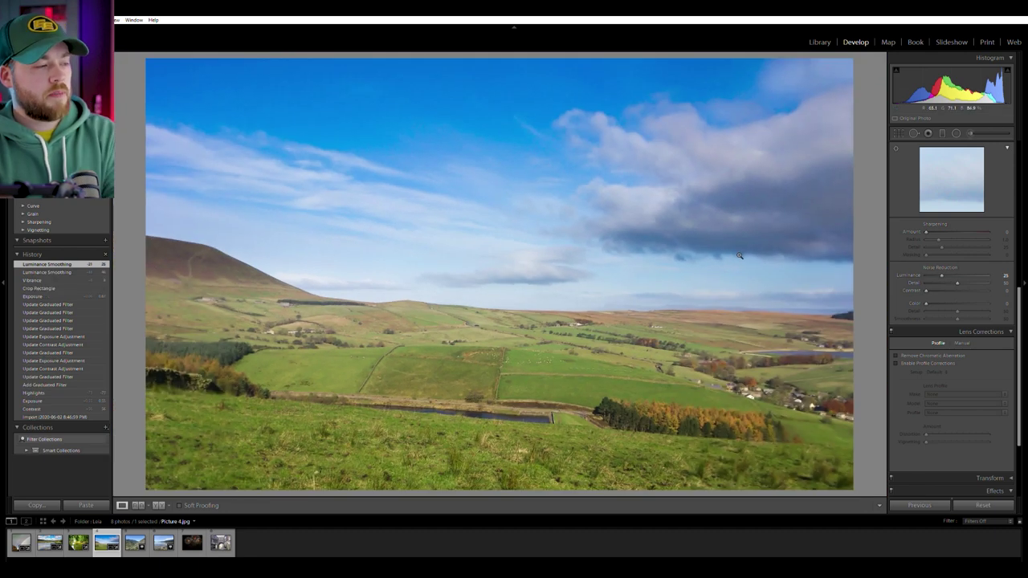
Compare the edited valley photo repeatedly with its unedited version.
{"action": "key", "text": "backslash"}
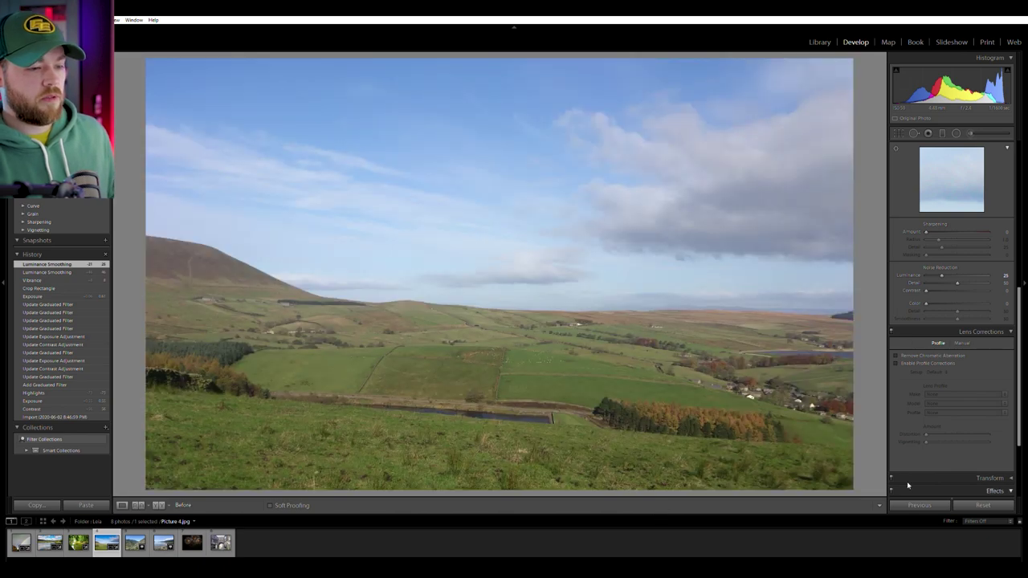
{"action": "key", "text": "backslash"}
{"action": "key", "text": "backslash"}
{"action": "key", "text": "backslash"}
{"action": "key", "text": "backslash"}
{"action": "key", "text": "backslash"}
{"action": "key", "text": "backslash"}
{"action": "key", "text": "backslash"}
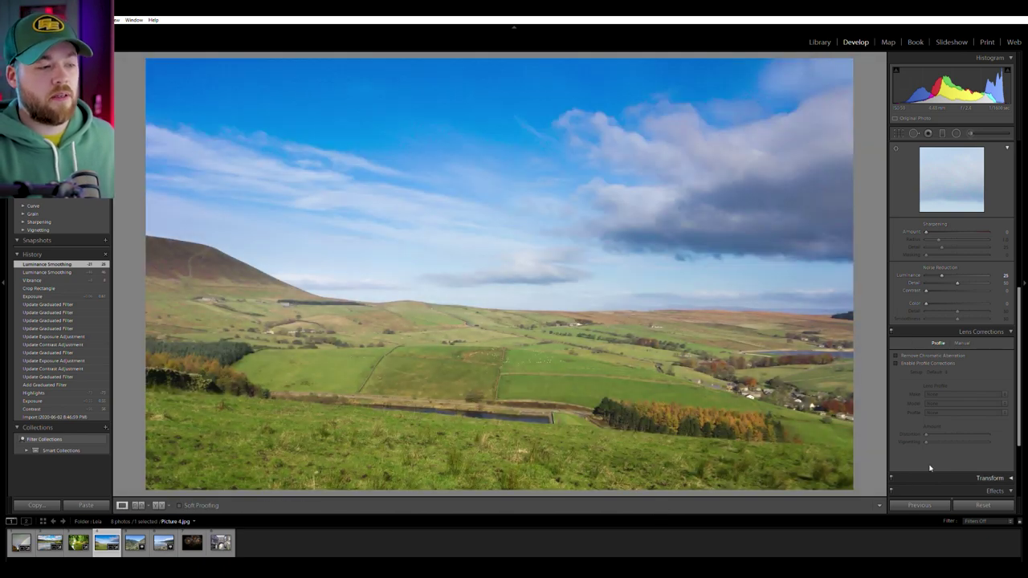
{"action": "key", "text": "backslash"}
{"action": "key", "text": "backslash"}
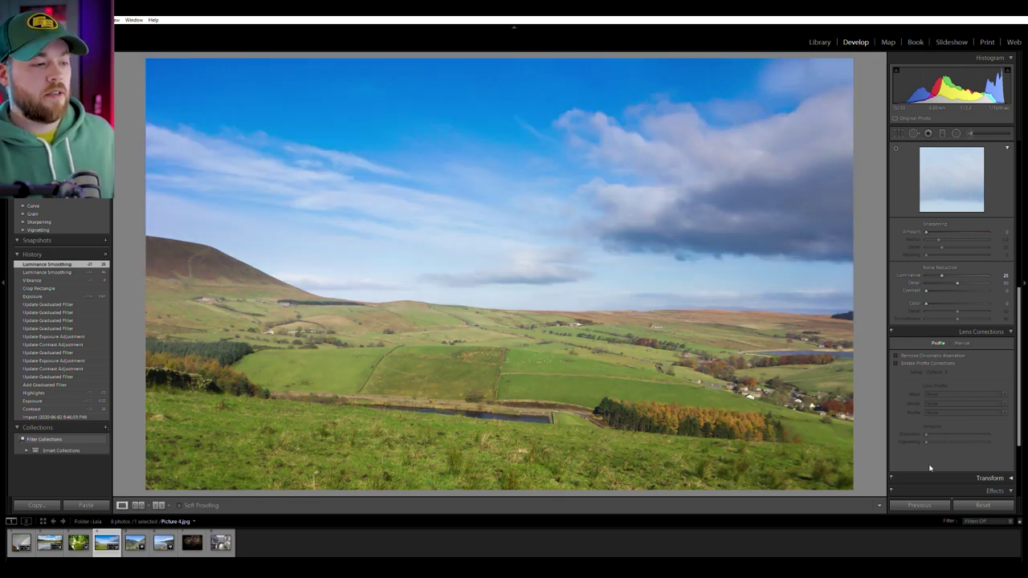
{"action": "key", "text": "backslash"}
{"action": "key", "text": "backslash"}
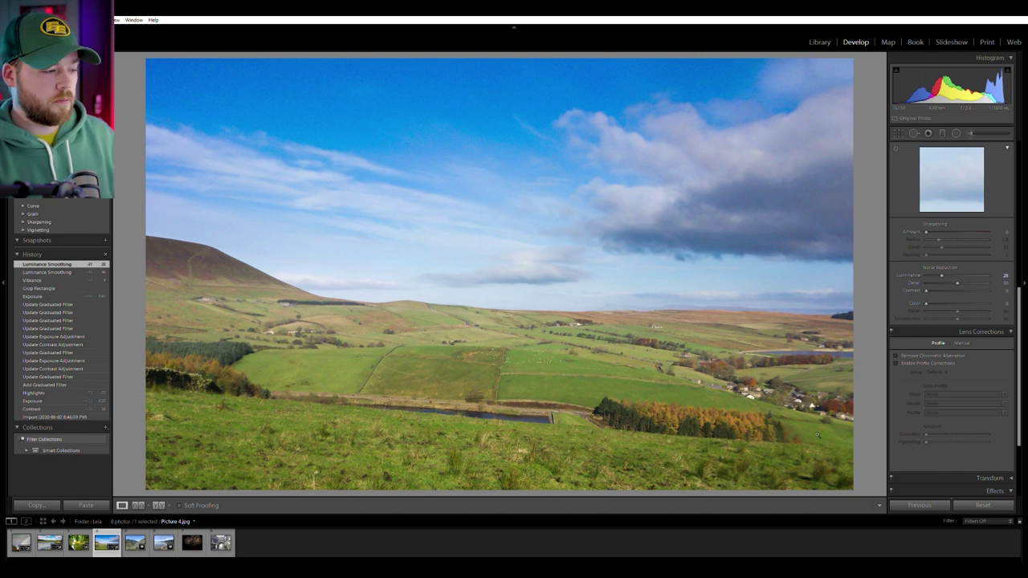
Open the mountain canyon photo, inspect it up close, and set exposure -0.16, contrast +33, highlights -21, vibrance +14 and temperature +7.
{"action": "left_click", "coordinate": [135, 543]}
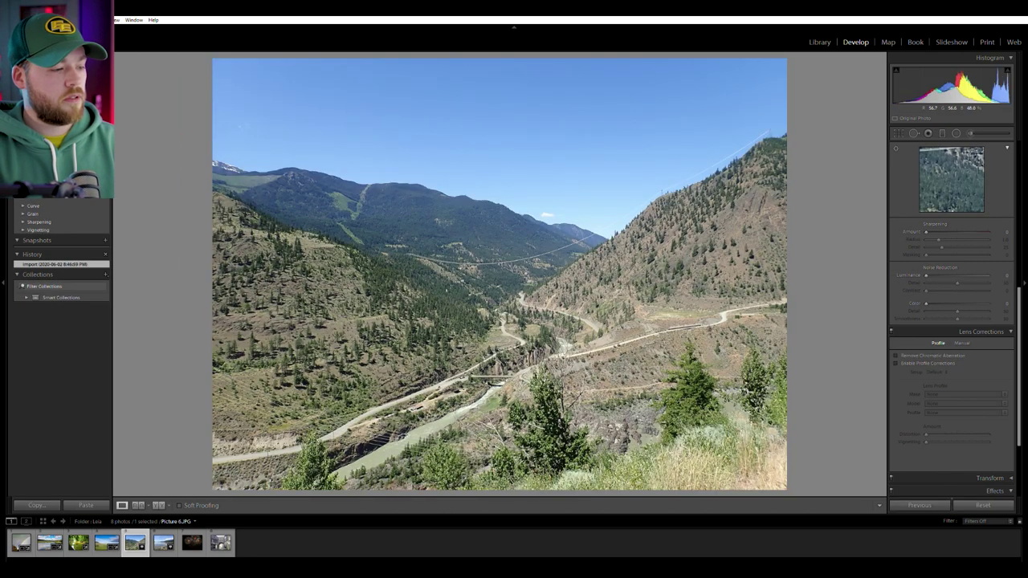
{"action": "key", "text": "z"}
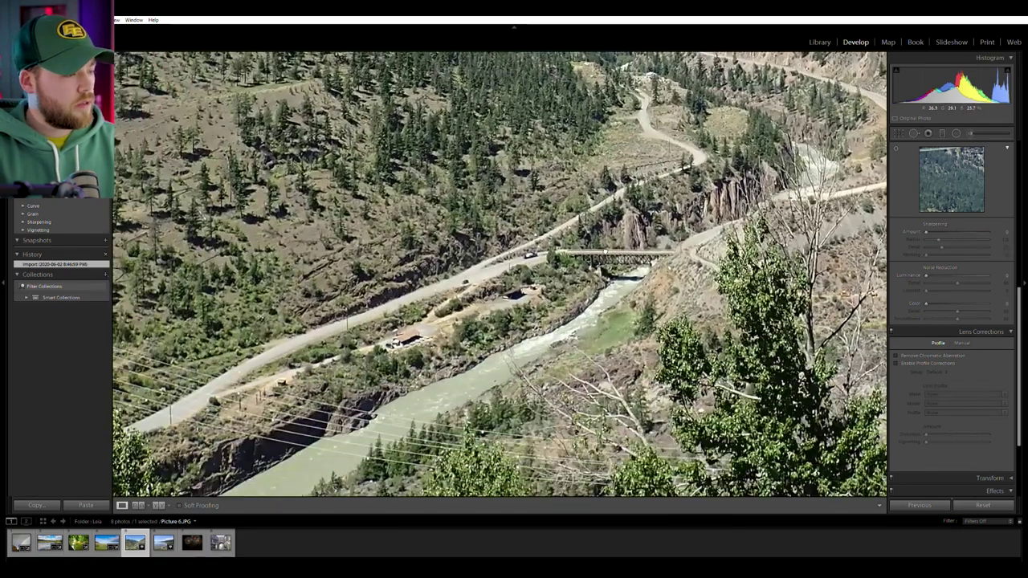
{"action": "key", "text": "z"}
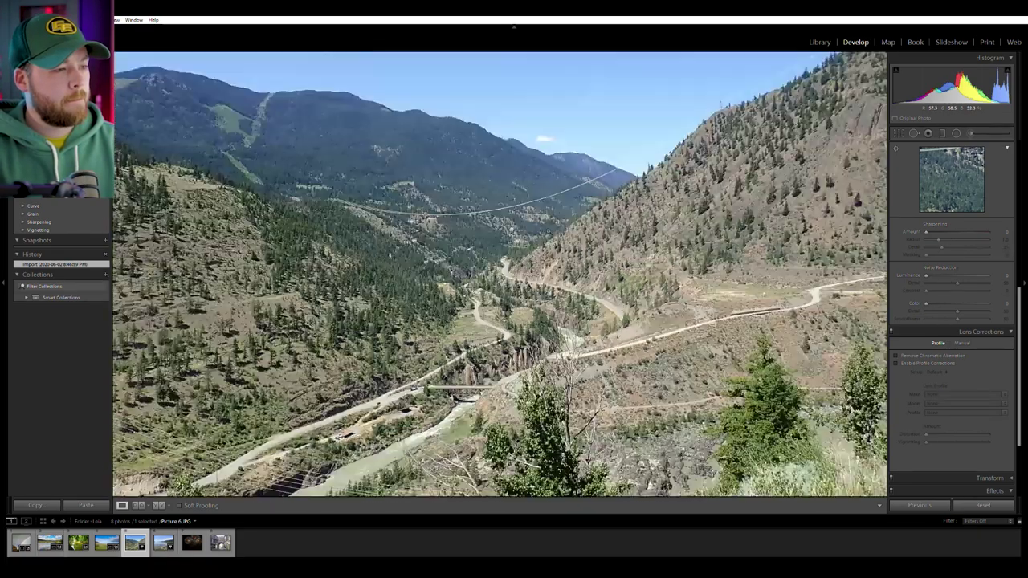
{"action": "scroll", "coordinate": [906, 243], "scroll_direction": "up", "scroll_amount": 5}
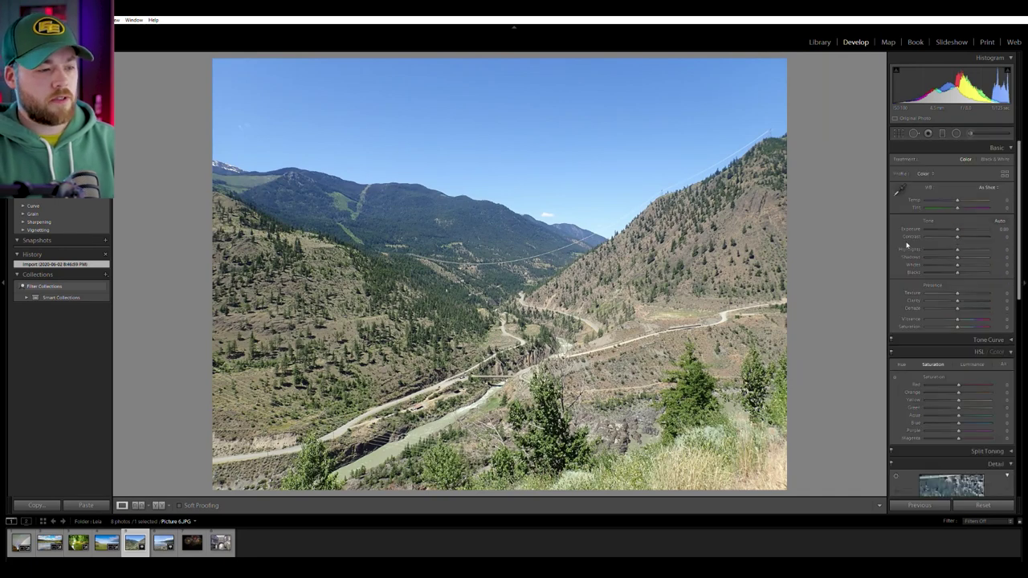
{"action": "left_click_drag", "start_coordinate": [958, 227], "coordinate": [966, 232]}
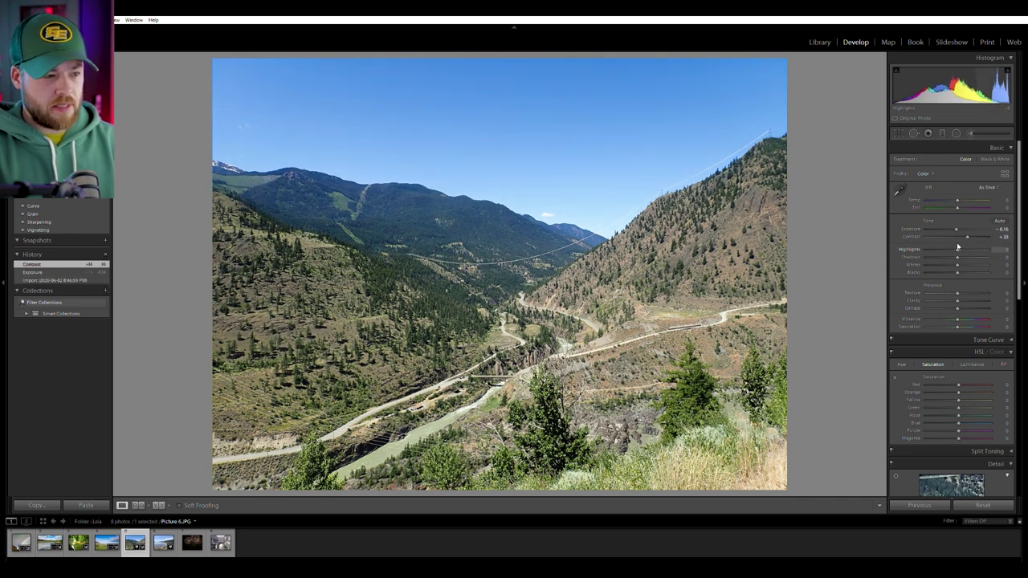
{"action": "left_click_drag", "start_coordinate": [951, 247], "coordinate": [951, 248]}
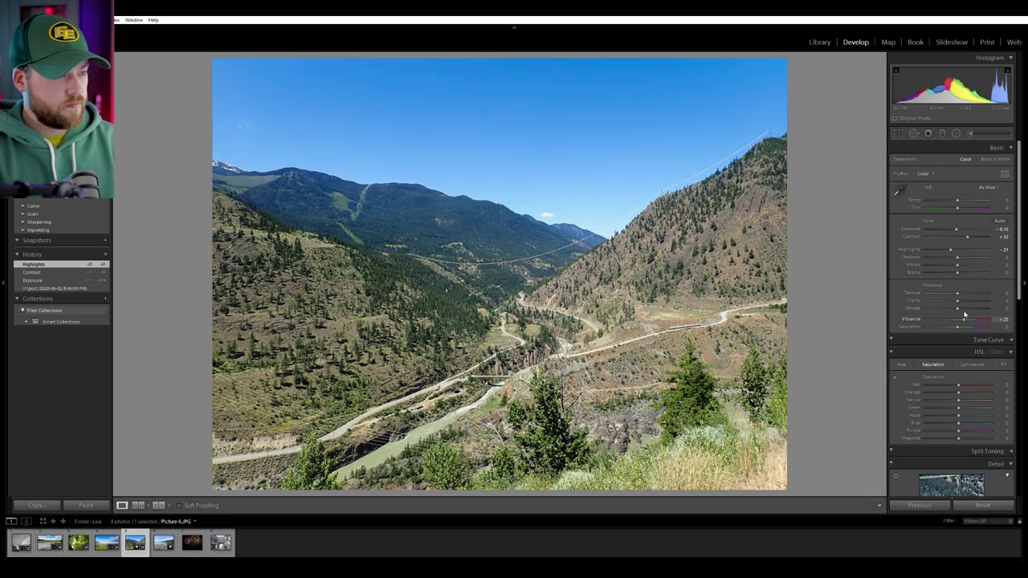
{"action": "left_click_drag", "start_coordinate": [963, 313], "coordinate": [960, 315]}
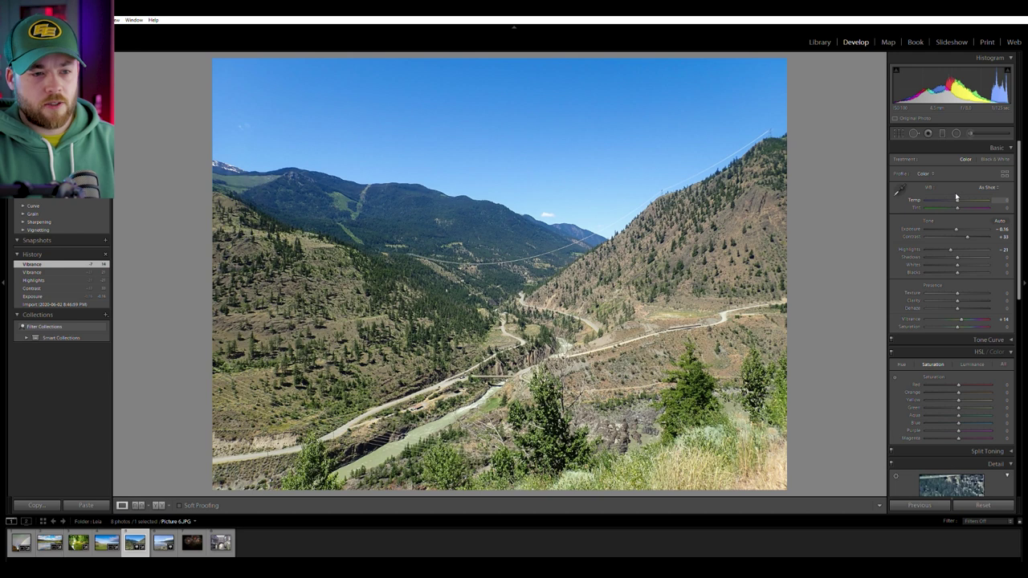
{"action": "left_click_drag", "start_coordinate": [959, 196], "coordinate": [959, 198]}
Crop the canyon photo to remove much of the sky, the slope on the right and the foreground bushes.
{"action": "left_click", "coordinate": [900, 134]}
{"action": "left_click_drag", "start_coordinate": [496, 58], "coordinate": [475, 85]}
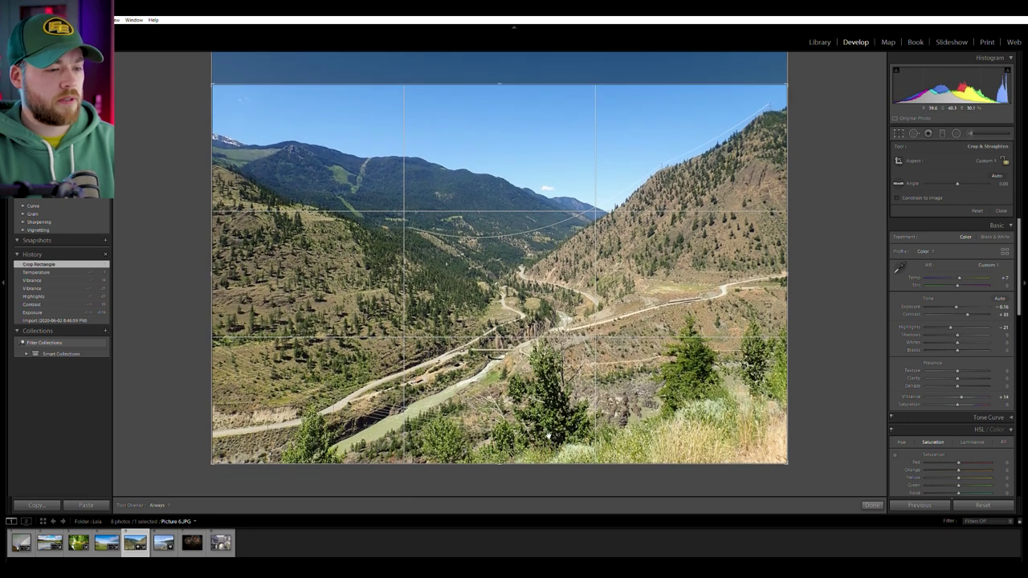
{"action": "left_click_drag", "start_coordinate": [792, 250], "coordinate": [736, 281]}
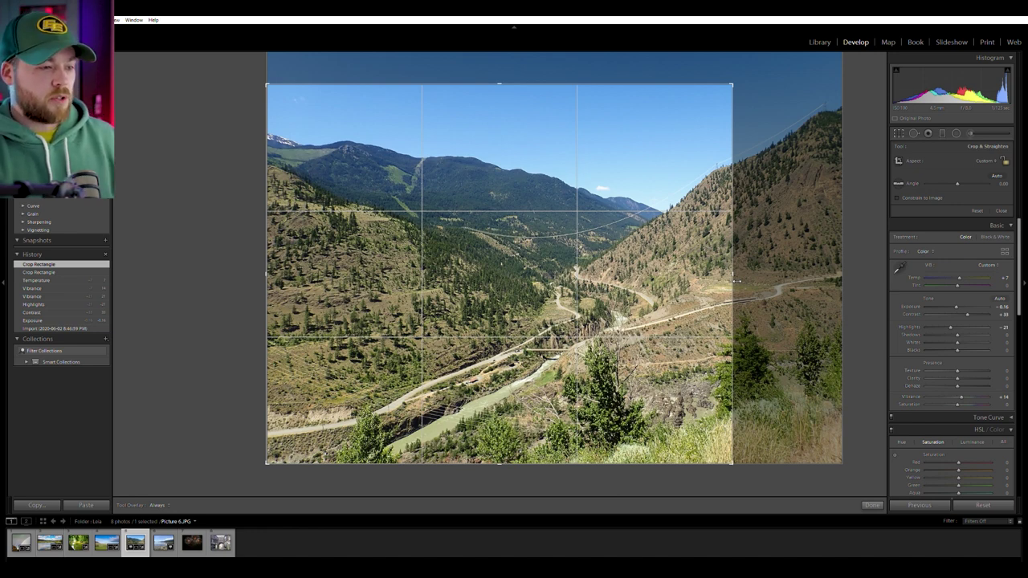
{"action": "left_click_drag", "start_coordinate": [499, 82], "coordinate": [500, 98]}
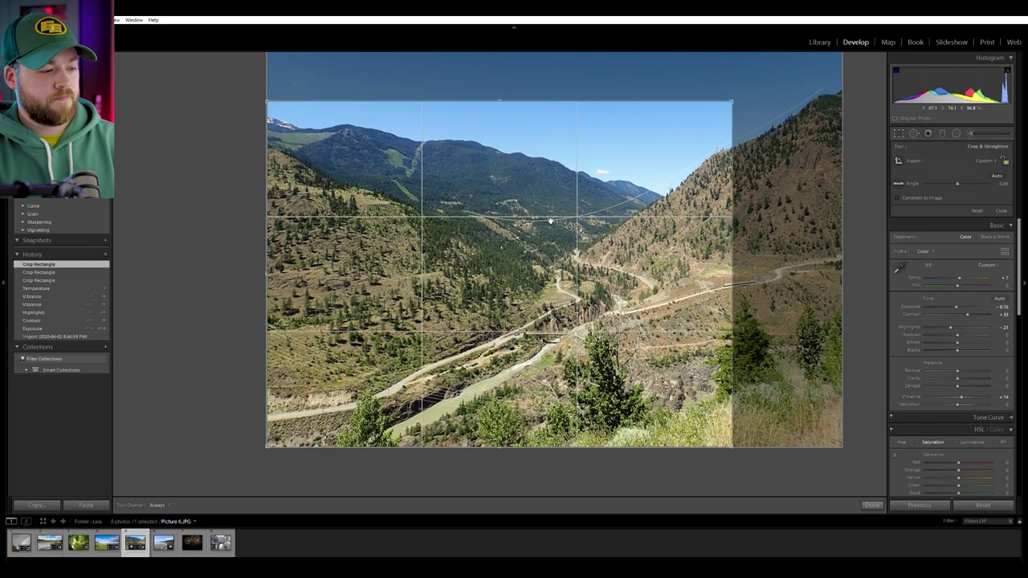
{"action": "mouse_move", "coordinate": [499, 439]}
{"action": "left_mouse_down"}
{"action": "mouse_move", "coordinate": [499, 402]}
{"action": "mouse_move", "coordinate": [499, 426]}
{"action": "left_mouse_up"}
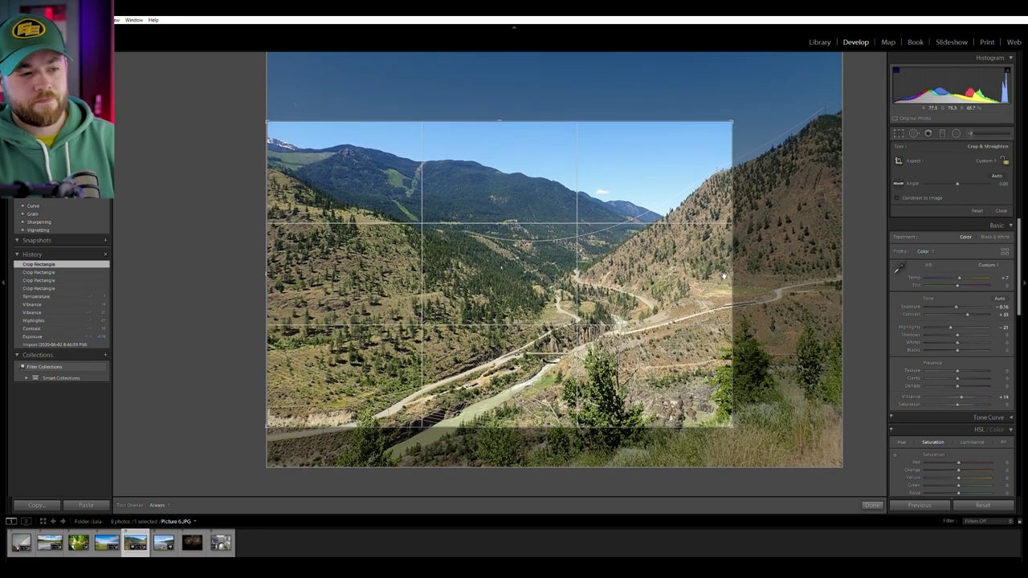
{"action": "key", "text": "Return"}
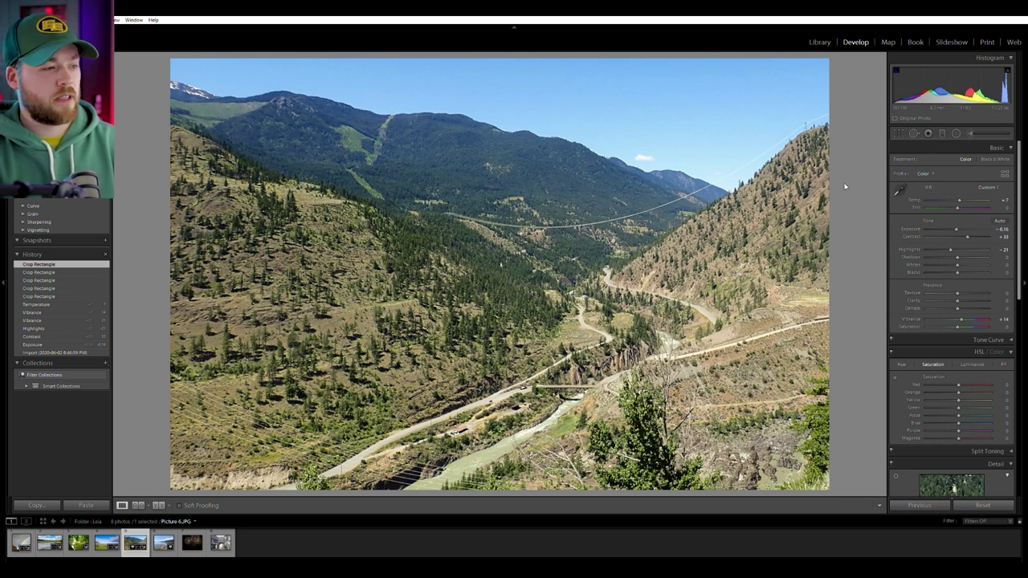
Set the canyon photo's contrast to +39 and check the river and bridge up close.
{"action": "left_click_drag", "start_coordinate": [968, 232], "coordinate": [970, 232]}
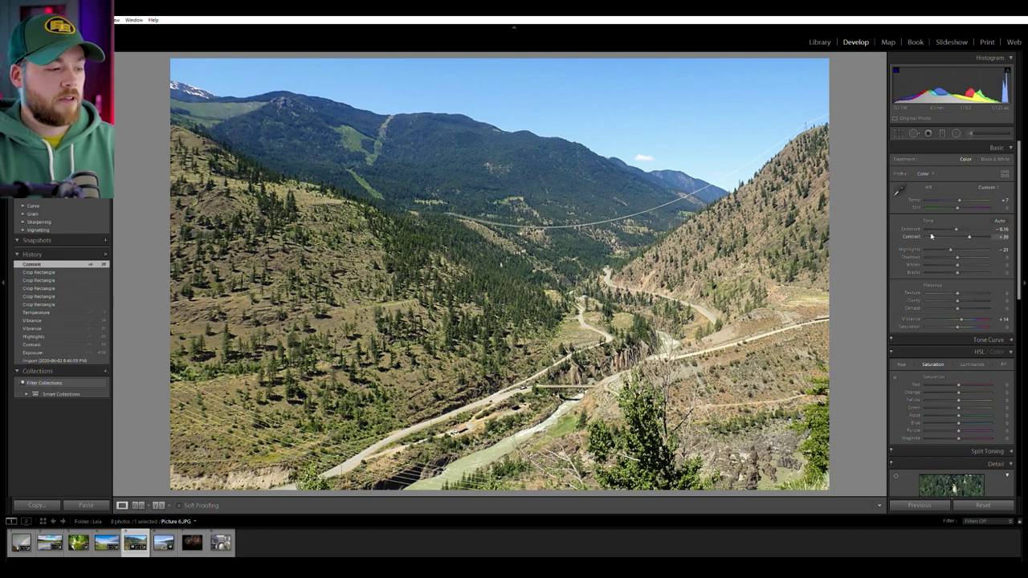
{"action": "left_click", "coordinate": [553, 421]}
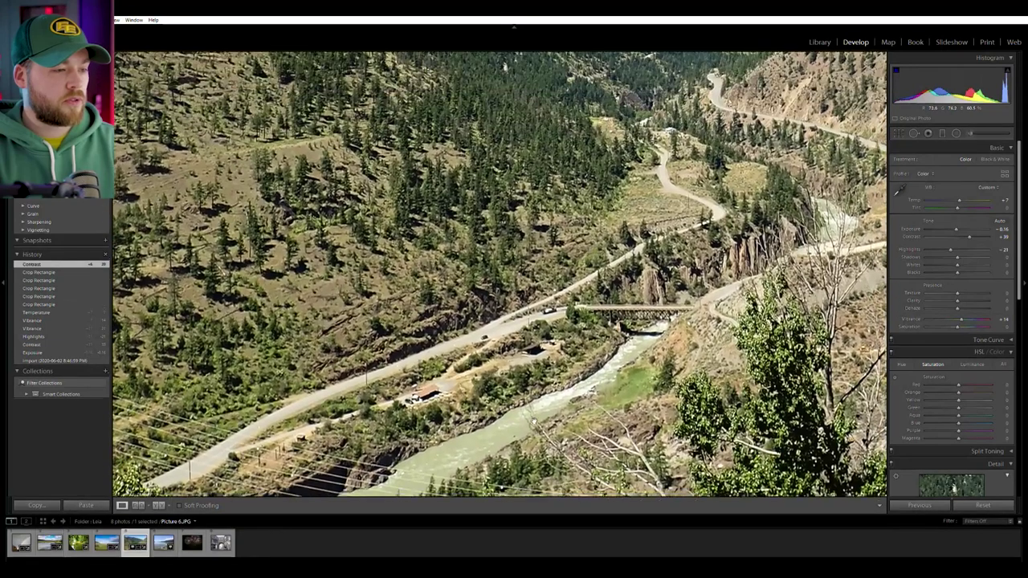
{"action": "left_click", "coordinate": [533, 422]}
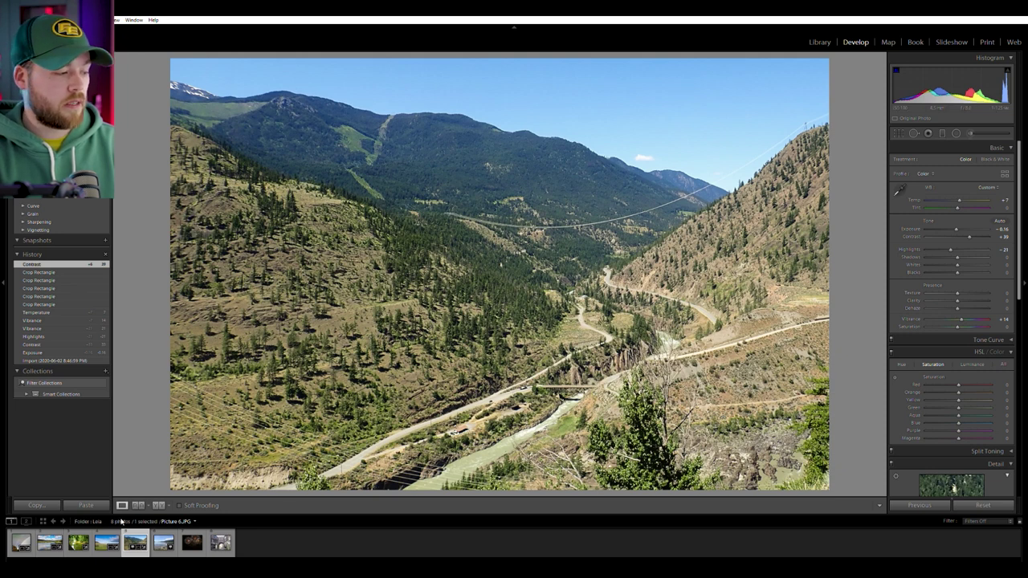
Open the lake photo with the underwater stones, raise its contrast slightly and straighten the horizon.
{"action": "left_click", "coordinate": [160, 545]}
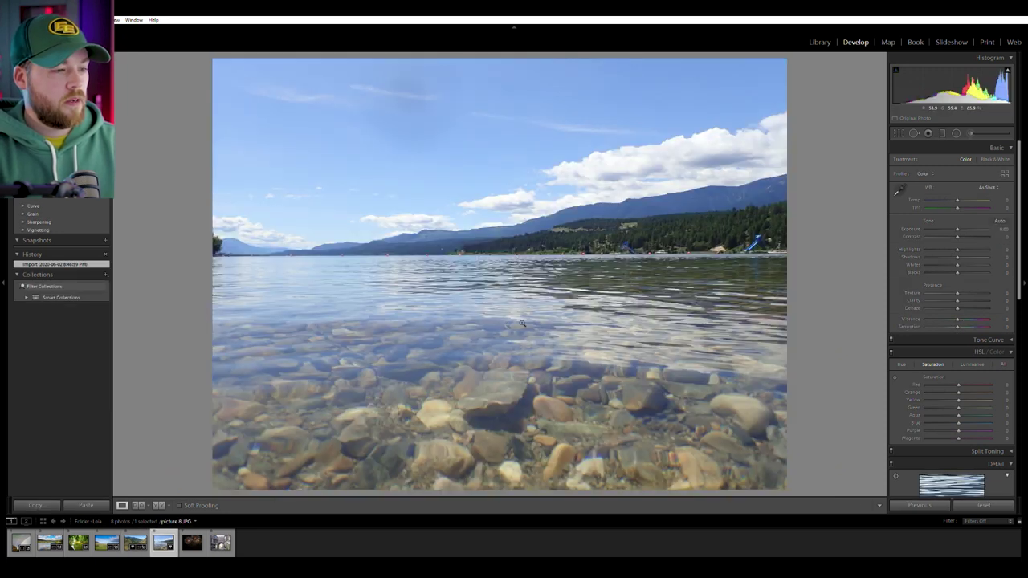
{"action": "left_click", "coordinate": [960, 235]}
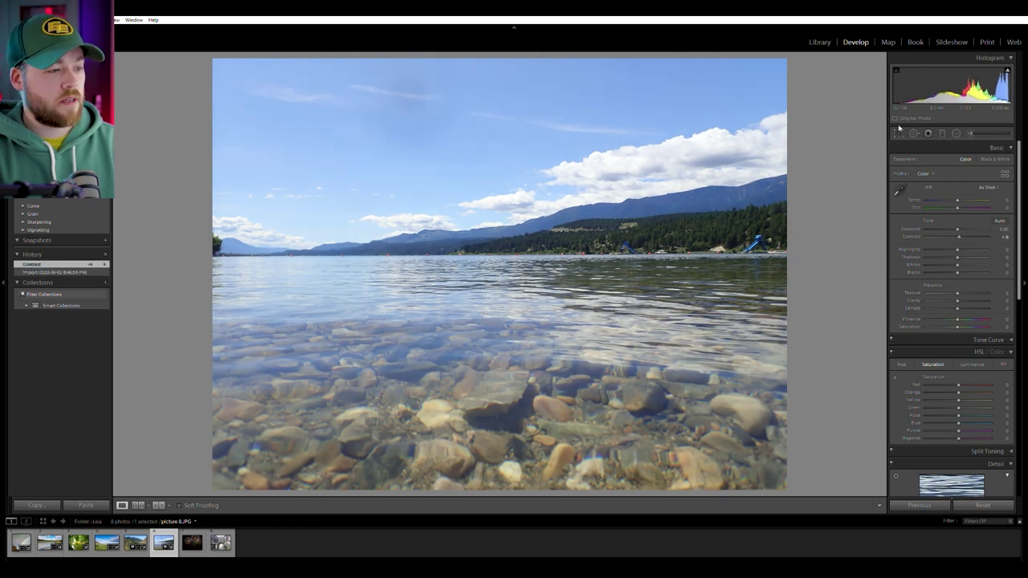
{"action": "left_click", "coordinate": [899, 131]}
{"action": "left_click_drag", "start_coordinate": [856, 213], "coordinate": [856, 215]}
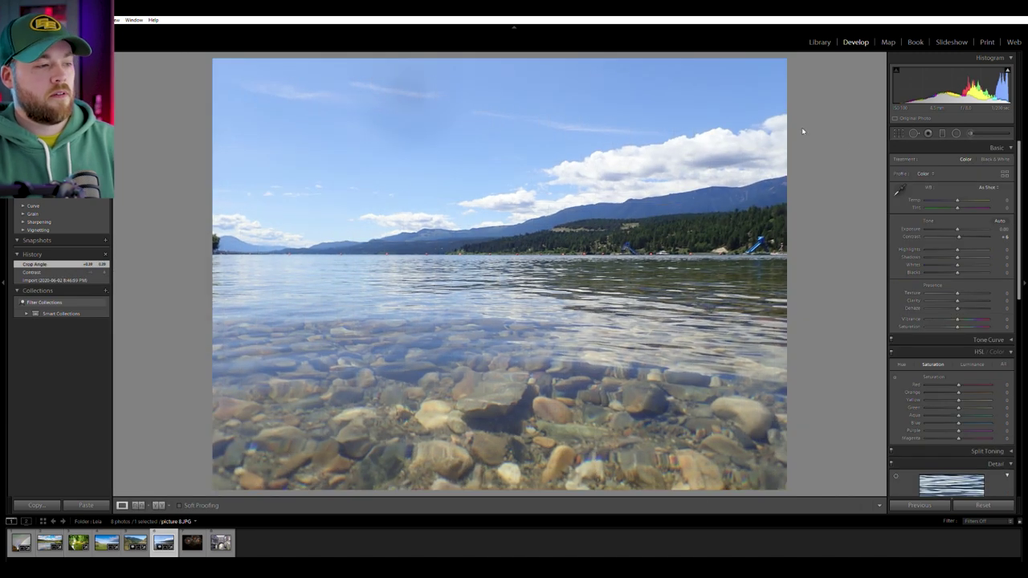
Crop a strip of sky off the upper edge of the lake photo and inspect the underwater stones up close.
{"action": "left_click_drag", "start_coordinate": [498, 58], "coordinate": [487, 84]}
{"action": "key", "text": "Return"}
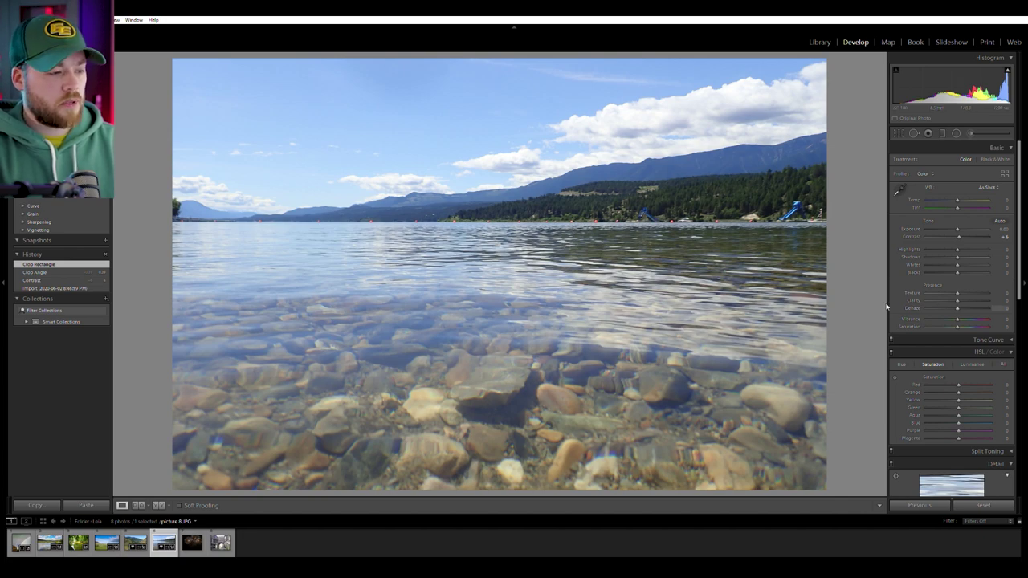
{"action": "left_click", "coordinate": [444, 404]}
{"action": "left_click", "coordinate": [383, 368]}
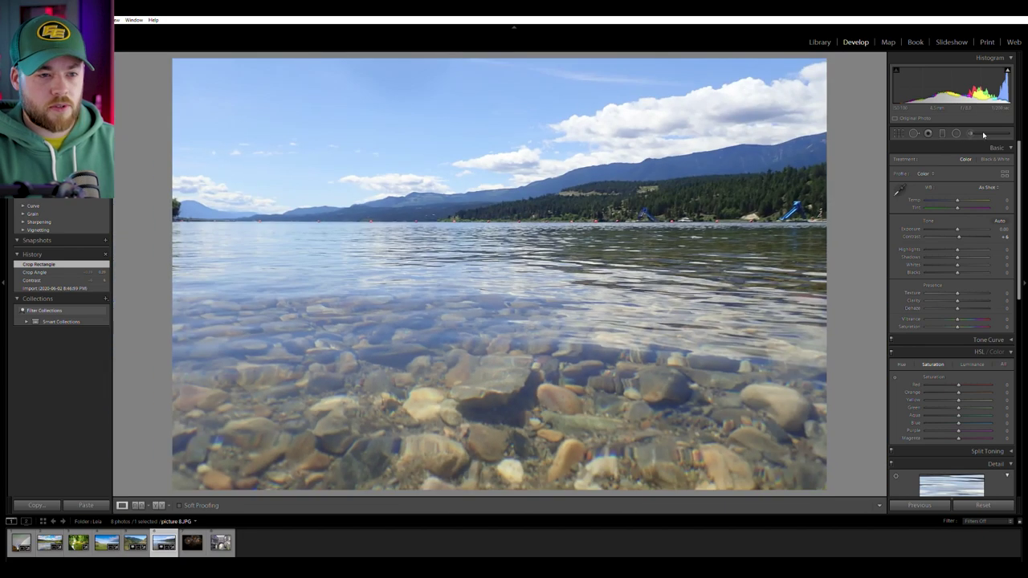
Add a graduated filter over the underwater stones reaching up to the horizon, with clarity 56 and contrast 38.
{"action": "left_click", "coordinate": [941, 132]}
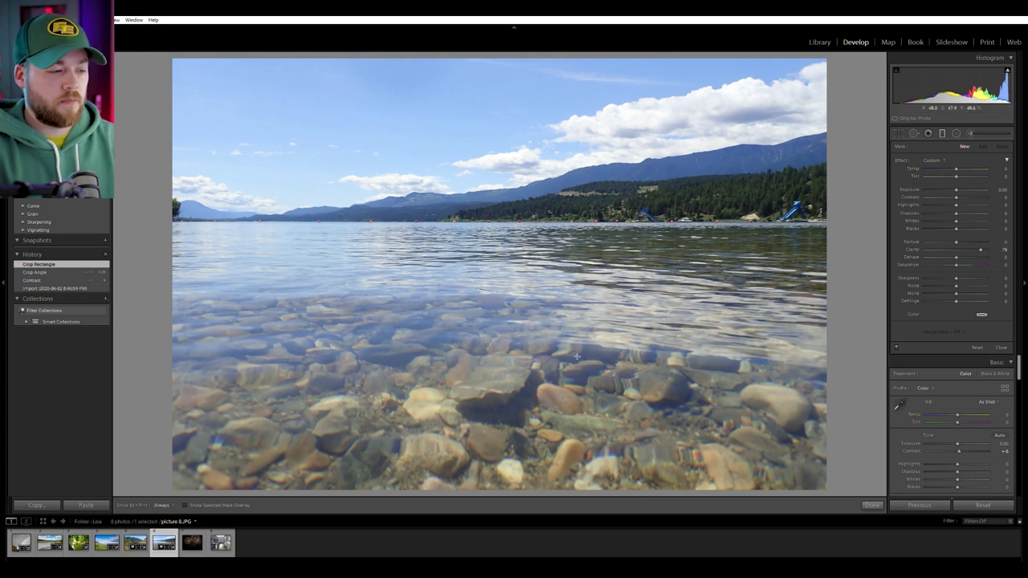
{"action": "left_click_drag", "start_coordinate": [519, 431], "coordinate": [515, 290]}
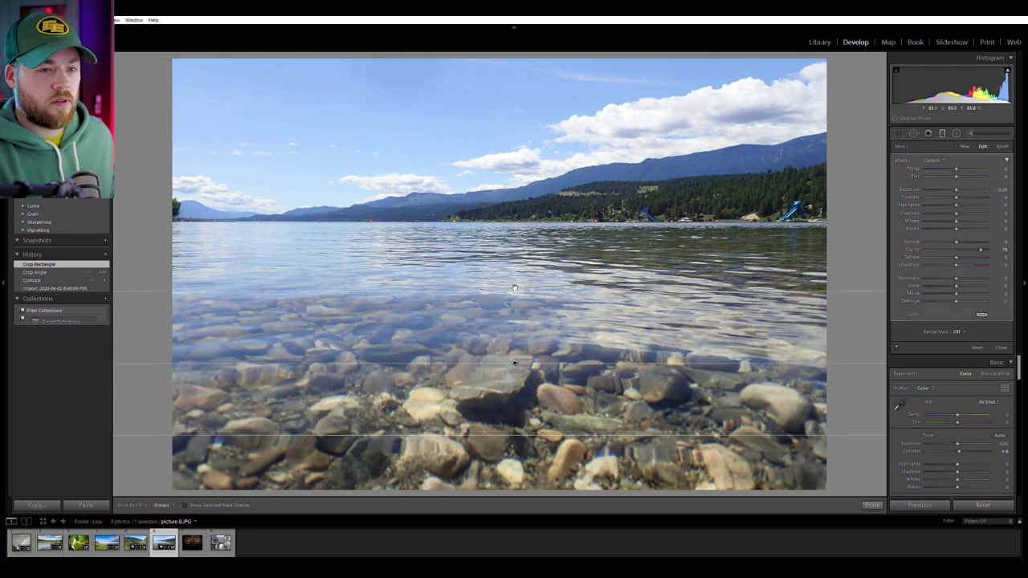
{"action": "left_click_drag", "start_coordinate": [517, 363], "coordinate": [516, 294]}
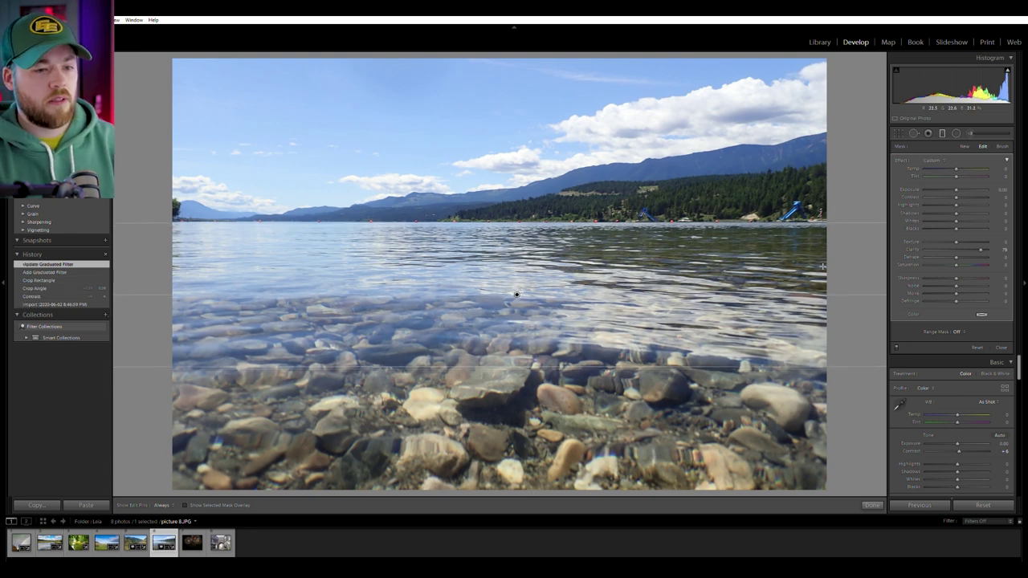
{"action": "mouse_move", "coordinate": [974, 247]}
{"action": "left_mouse_down"}
{"action": "mouse_move", "coordinate": [962, 245]}
{"action": "mouse_move", "coordinate": [974, 245]}
{"action": "left_mouse_up"}
{"action": "left_click_drag", "start_coordinate": [964, 196], "coordinate": [969, 195]}
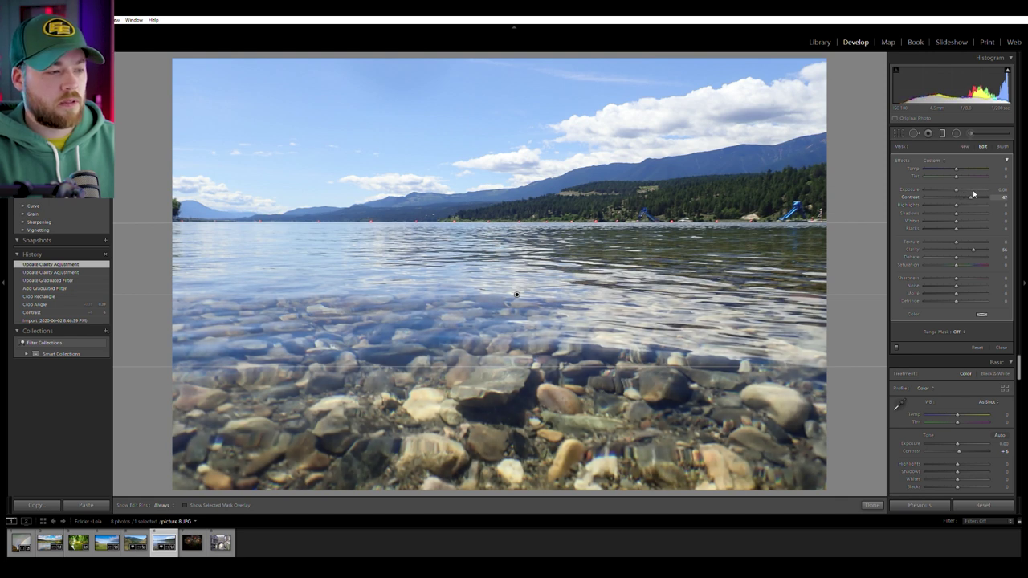
{"action": "left_click_drag", "start_coordinate": [971, 194], "coordinate": [971, 194]}
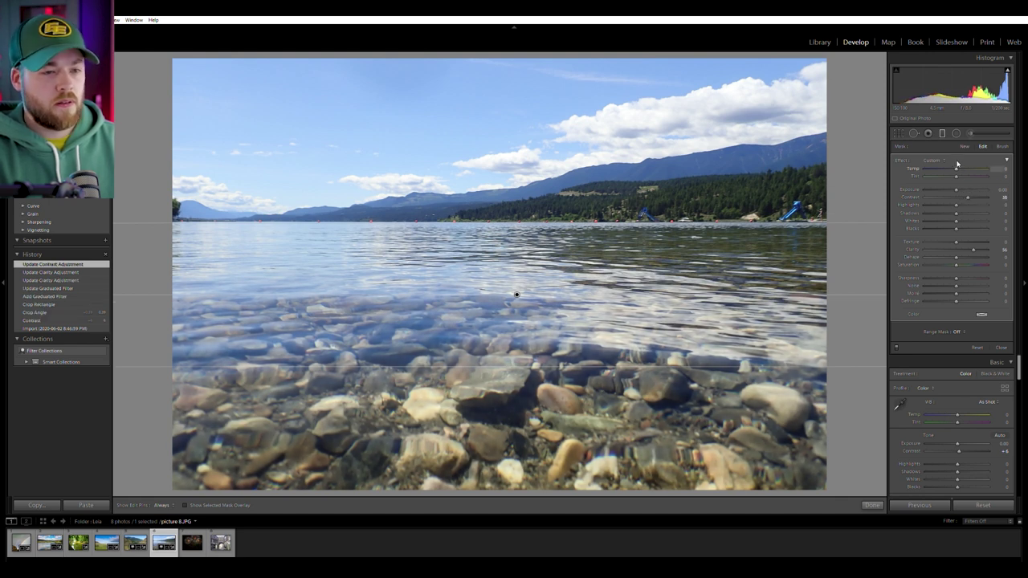
{"action": "left_click", "coordinate": [943, 132]}
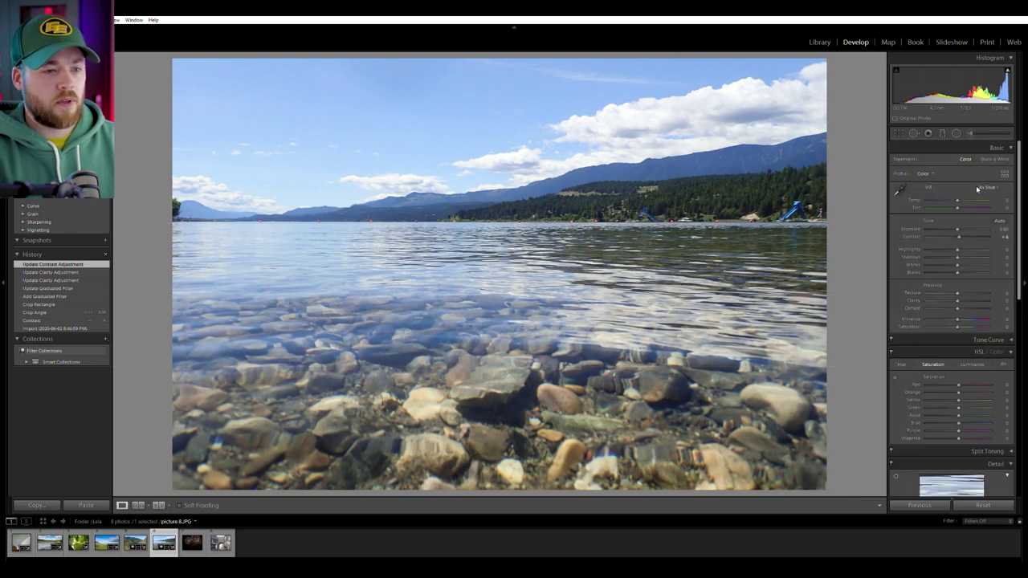
Set the lake photo's temperature to +5 and tint to -8, and inspect the forested far shore up close.
{"action": "left_click_drag", "start_coordinate": [958, 196], "coordinate": [955, 205]}
{"action": "left_click", "coordinate": [719, 202]}
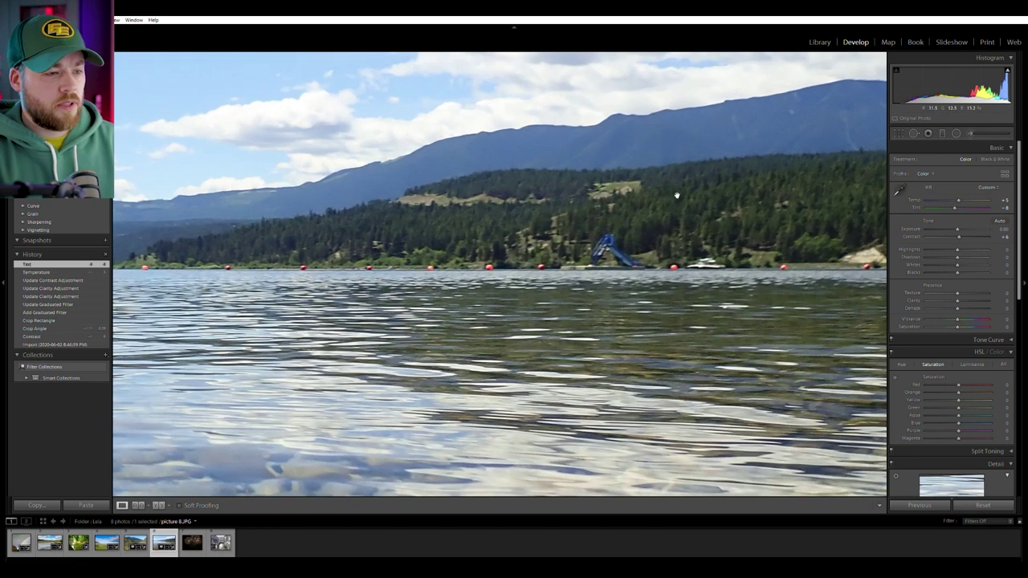
{"action": "left_click_drag", "start_coordinate": [673, 195], "coordinate": [495, 234]}
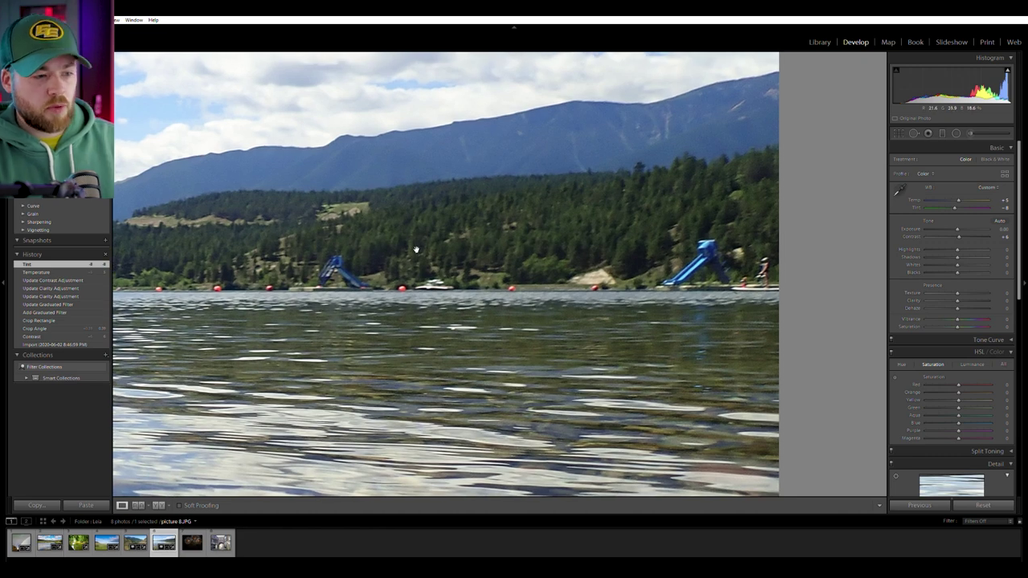
{"action": "left_click", "coordinate": [669, 269]}
{"action": "key", "text": "backslash"}
{"action": "left_click", "coordinate": [477, 237]}
{"action": "left_click", "coordinate": [477, 237]}
Add a darkening graduated filter over the sky and tilt and position it along the mountain slope.
{"action": "left_click", "coordinate": [943, 133]}
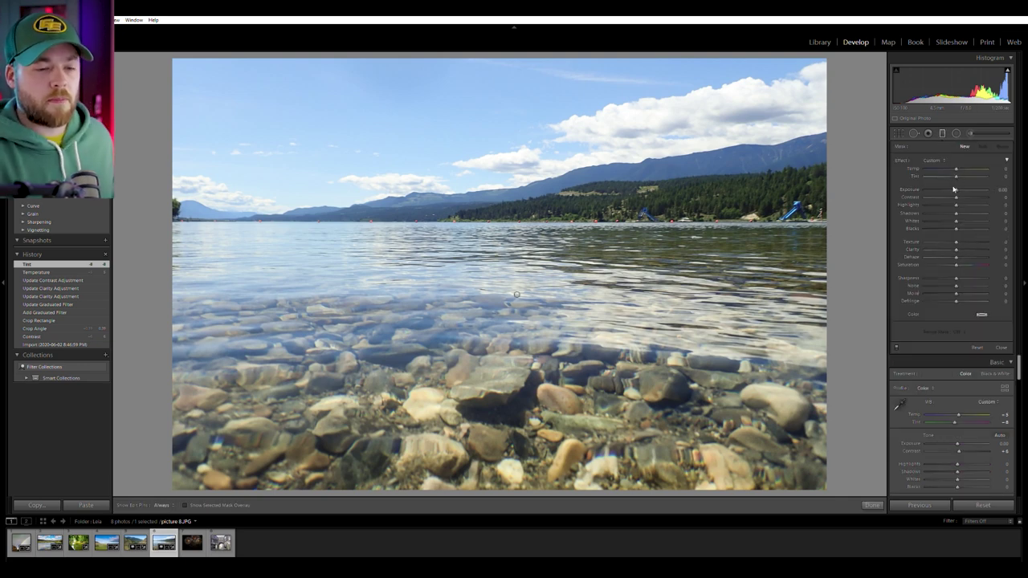
{"action": "left_click_drag", "start_coordinate": [959, 192], "coordinate": [952, 193]}
{"action": "left_click_drag", "start_coordinate": [444, 95], "coordinate": [444, 200]}
{"action": "left_click_drag", "start_coordinate": [523, 200], "coordinate": [542, 214]}
{"action": "left_click_drag", "start_coordinate": [750, 154], "coordinate": [593, 143]}
{"action": "left_click_drag", "start_coordinate": [446, 153], "coordinate": [444, 178]}
Raise the sky filter's contrast and set its exposure to -1.06 and temperature to 23.
{"action": "left_click_drag", "start_coordinate": [963, 197], "coordinate": [966, 164]}
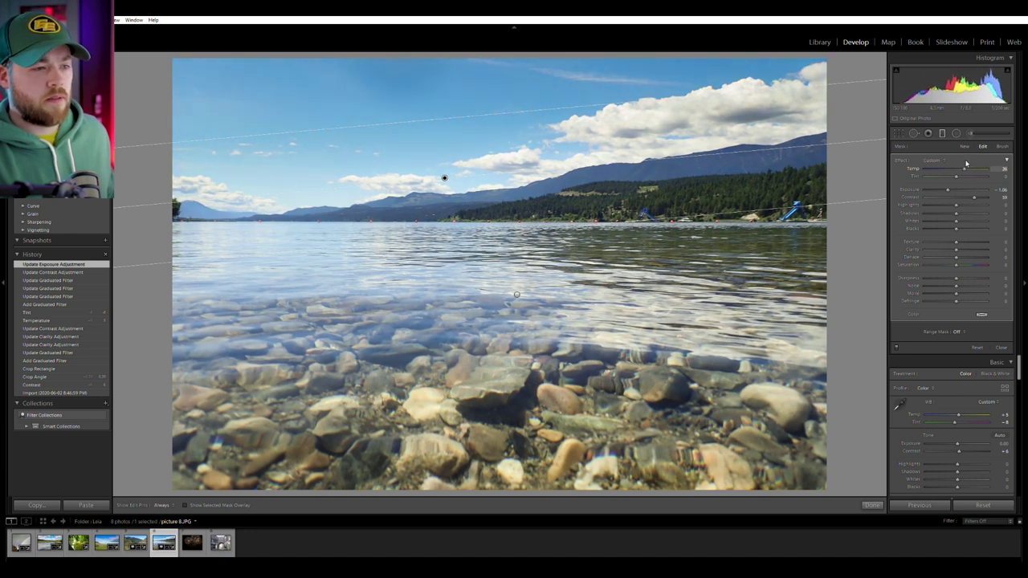
{"action": "left_click_drag", "start_coordinate": [967, 163], "coordinate": [965, 163]}
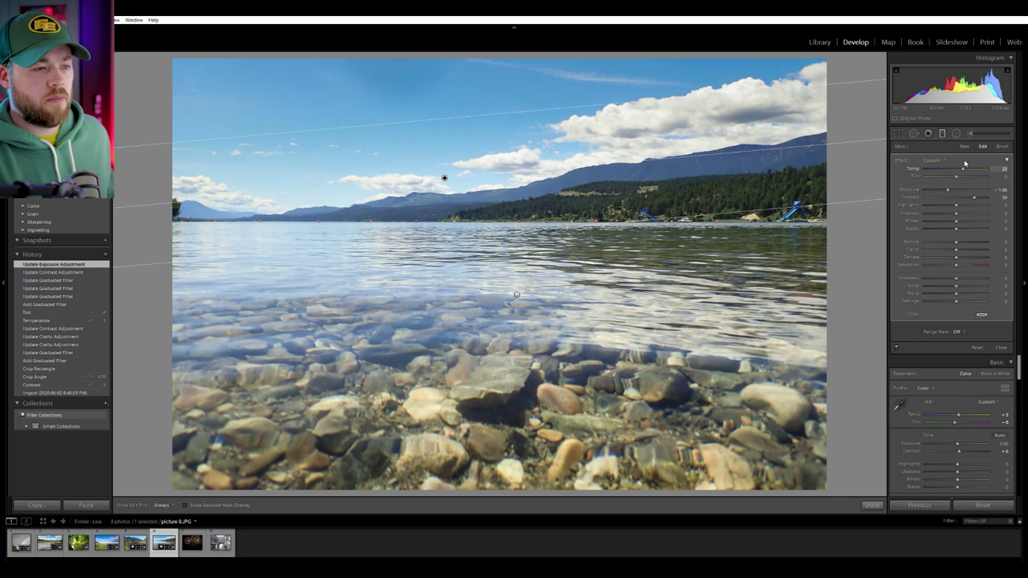
{"action": "left_click", "coordinate": [942, 132]}
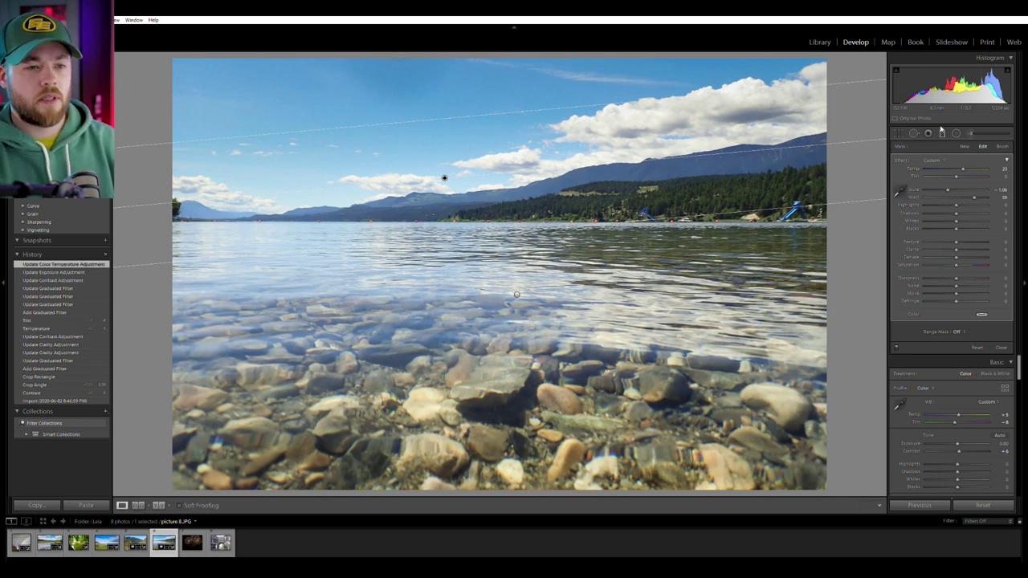
Crop the tree off the lake photo's left edge and inspect the sky up close.
{"action": "left_click", "coordinate": [898, 132]}
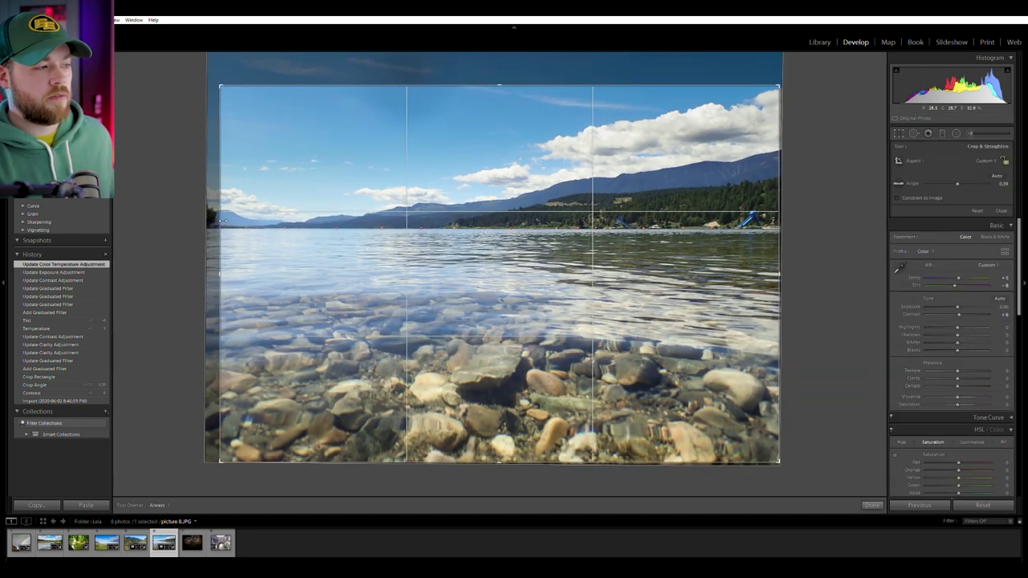
{"action": "key", "text": "Return"}
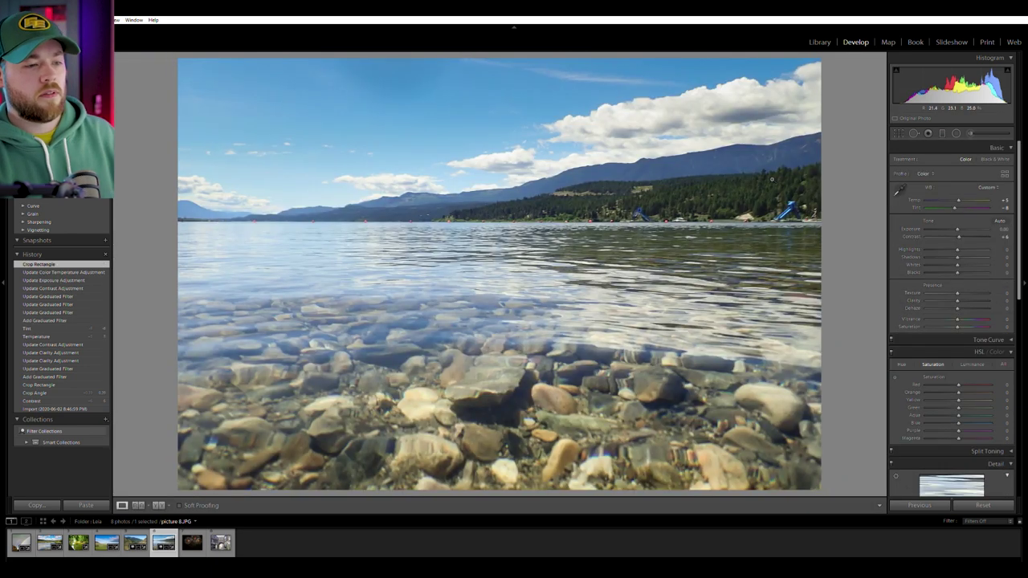
{"action": "left_click", "coordinate": [681, 121]}
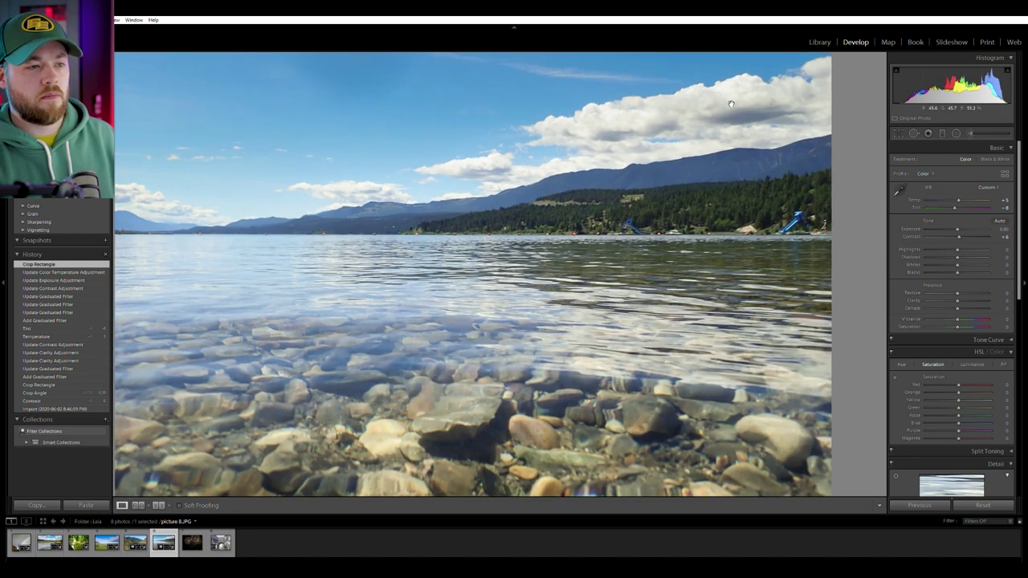
{"action": "left_click", "coordinate": [706, 131]}
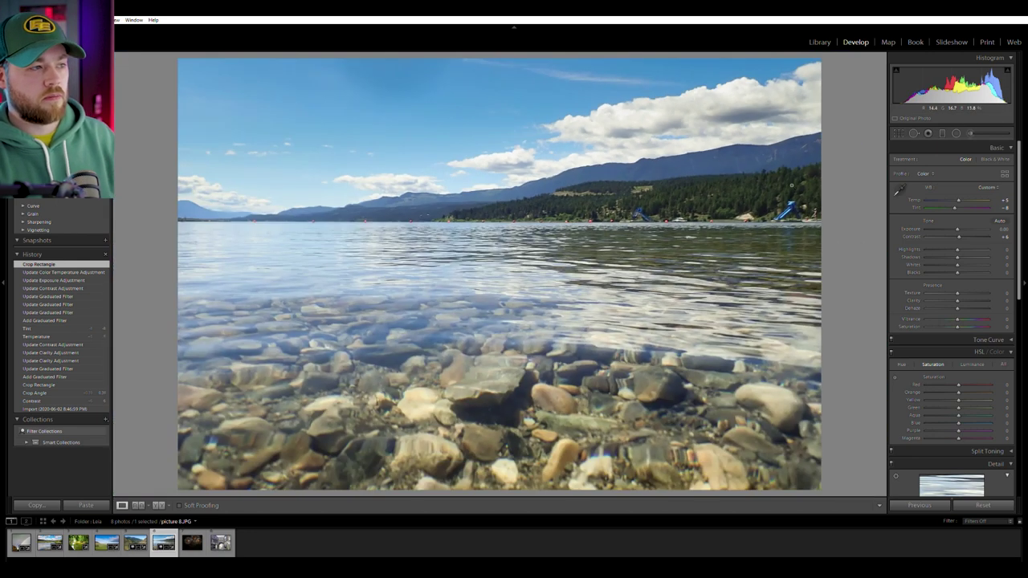
{"action": "left_click", "coordinate": [378, 77]}
{"action": "left_click_drag", "start_coordinate": [381, 78], "coordinate": [374, 135]}
{"action": "left_click", "coordinate": [438, 148]}
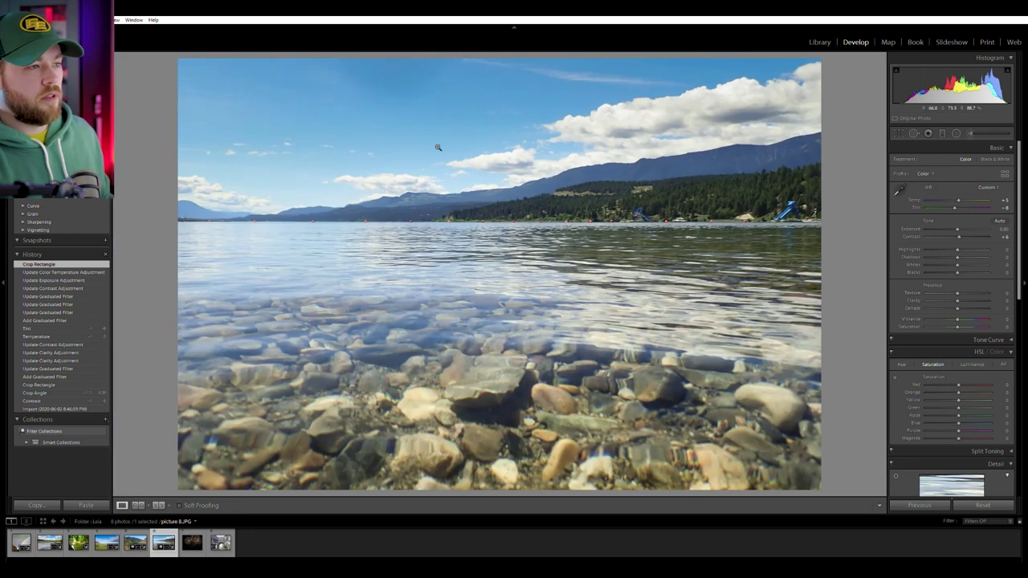
Heal the dark smudge in the upper sky with Spot Removal, sampling clear sky to its left.
{"action": "left_click", "coordinate": [914, 134]}
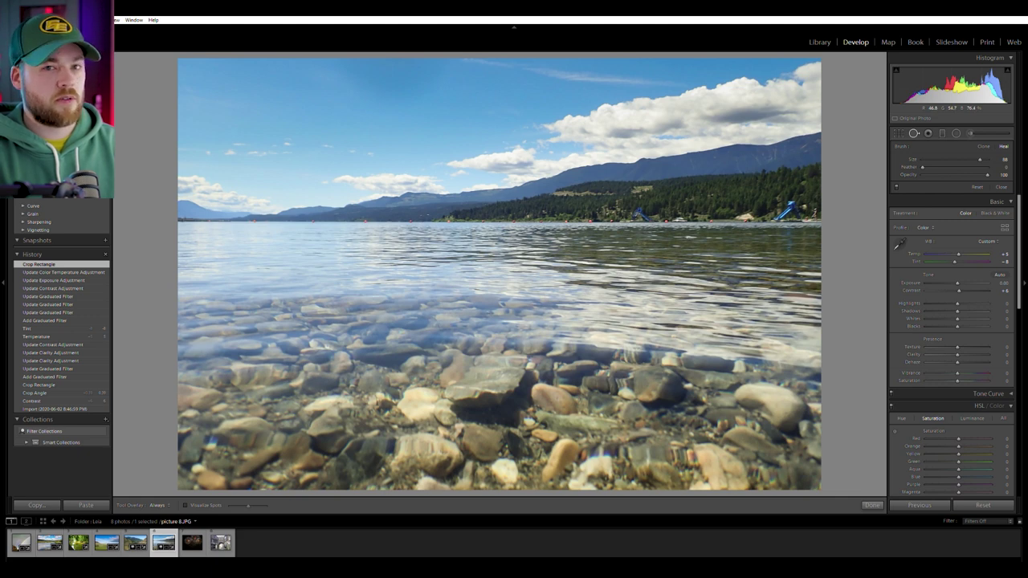
{"action": "left_click", "coordinate": [396, 74]}
{"action": "left_click_drag", "start_coordinate": [298, 104], "coordinate": [294, 77]}
{"action": "left_click", "coordinate": [915, 133]}
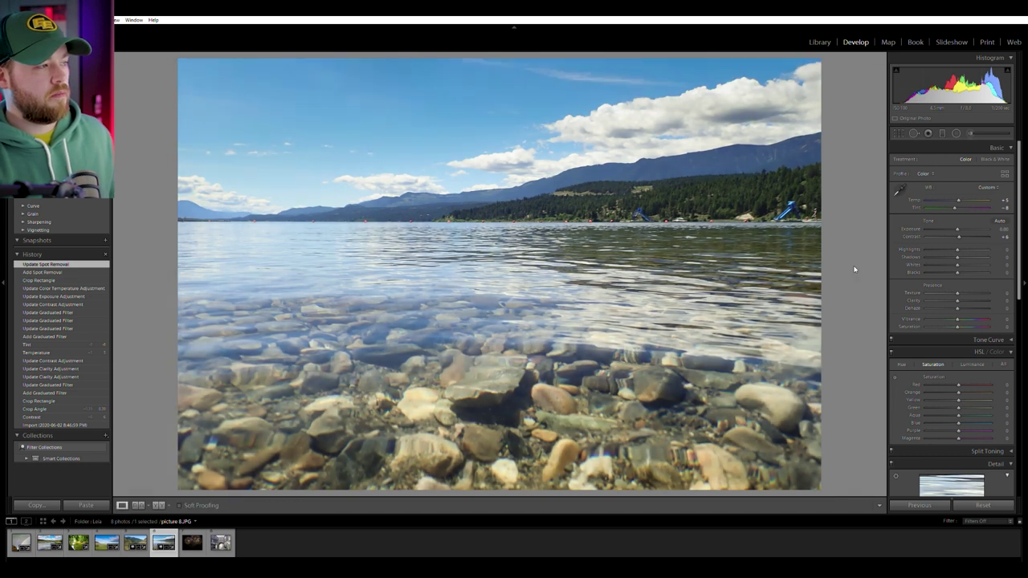
Open the fireworks photo and examine the burst centres and the falling sparks below them up close.
{"action": "key", "text": "Right"}
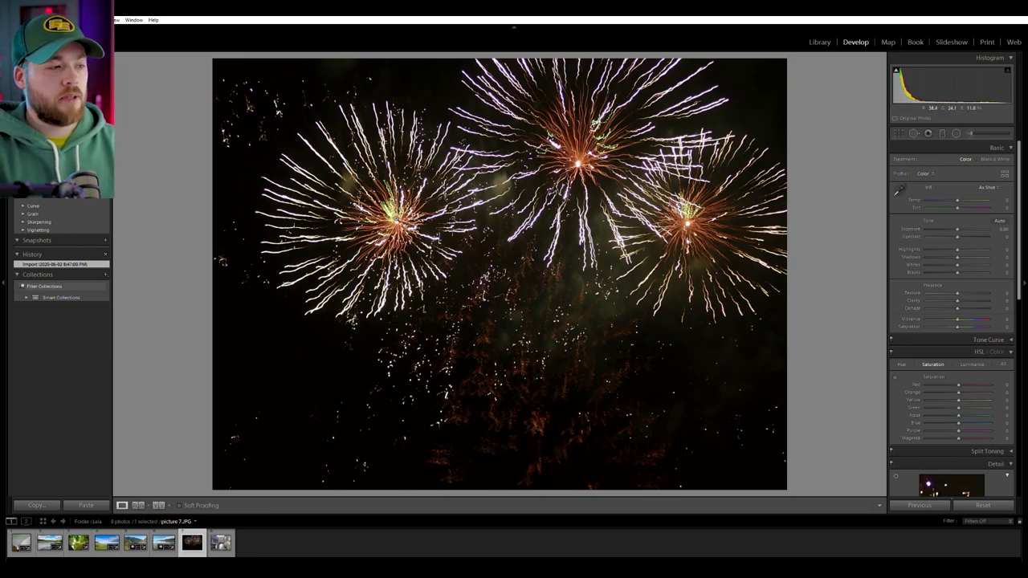
{"action": "left_click", "coordinate": [397, 219]}
{"action": "left_click", "coordinate": [458, 231]}
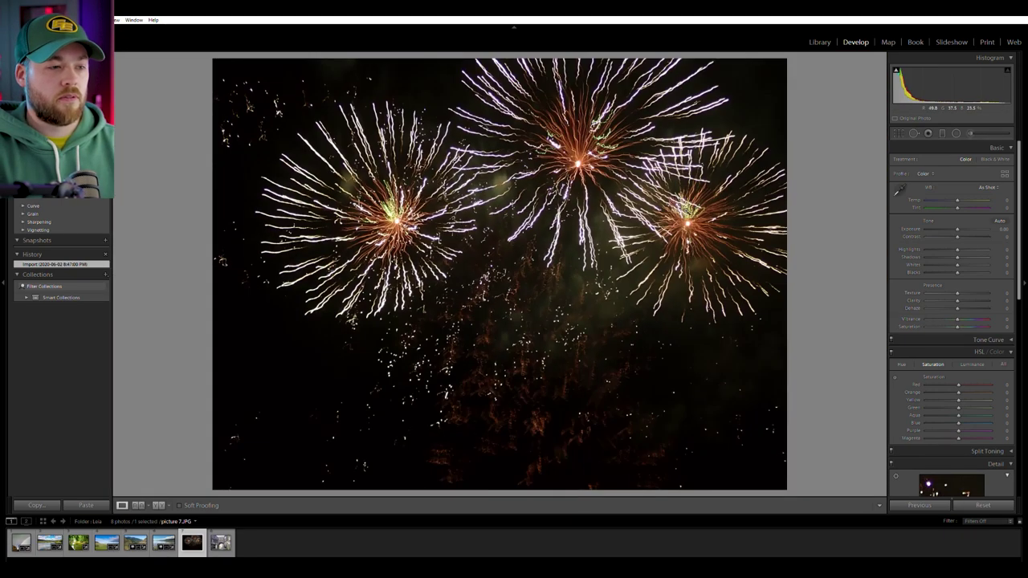
{"action": "left_click", "coordinate": [606, 294]}
{"action": "left_click", "coordinate": [586, 309]}
{"action": "left_click_drag", "start_coordinate": [586, 309], "coordinate": [588, 235]}
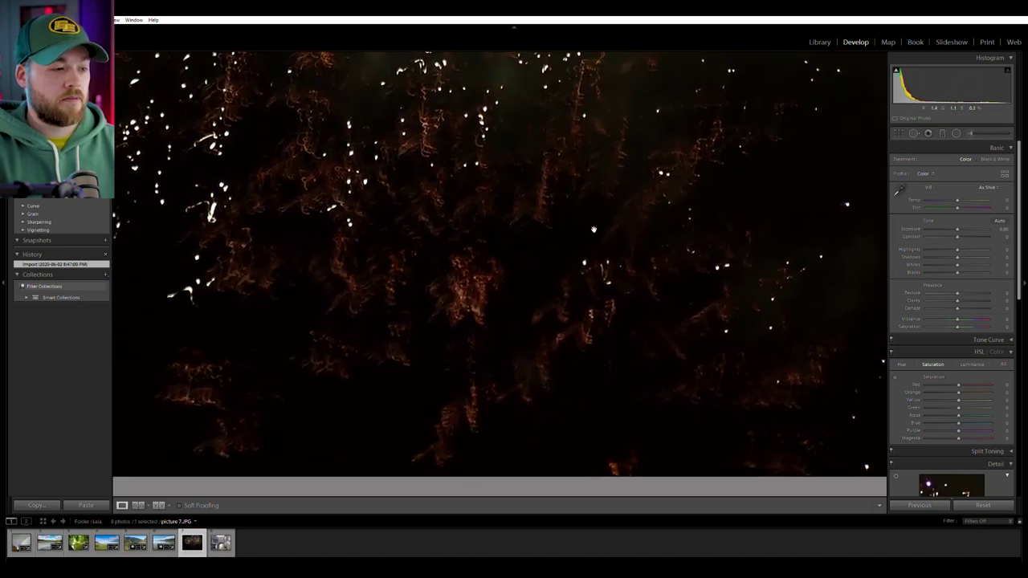
{"action": "left_click_drag", "start_coordinate": [335, 237], "coordinate": [378, 246]}
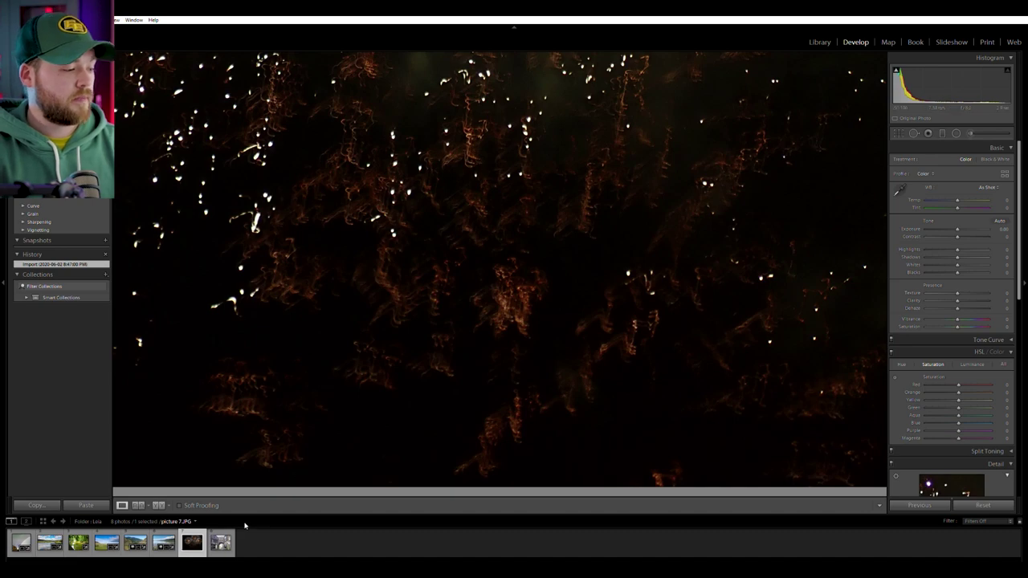
Open the photo of the stone archway street and examine the carved coat of arms up close.
{"action": "left_click", "coordinate": [221, 543]}
{"action": "left_click", "coordinate": [509, 278]}
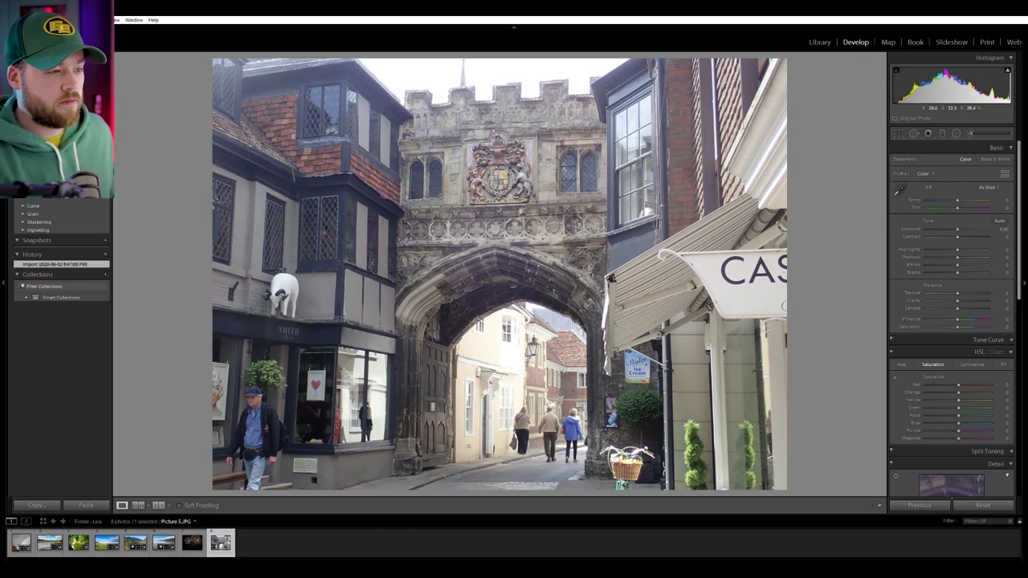
{"action": "left_click", "coordinate": [479, 178]}
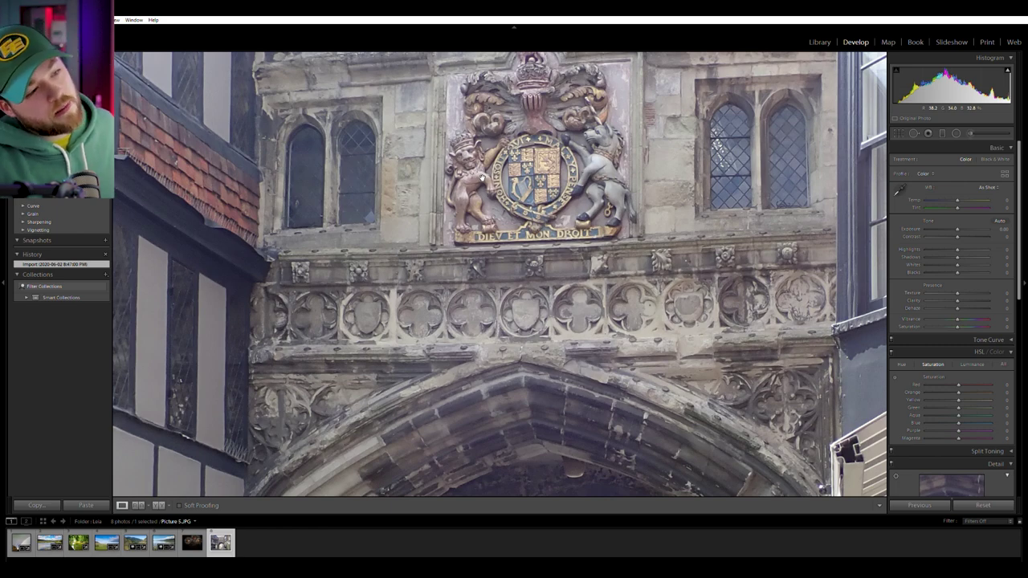
{"action": "left_click", "coordinate": [495, 202]}
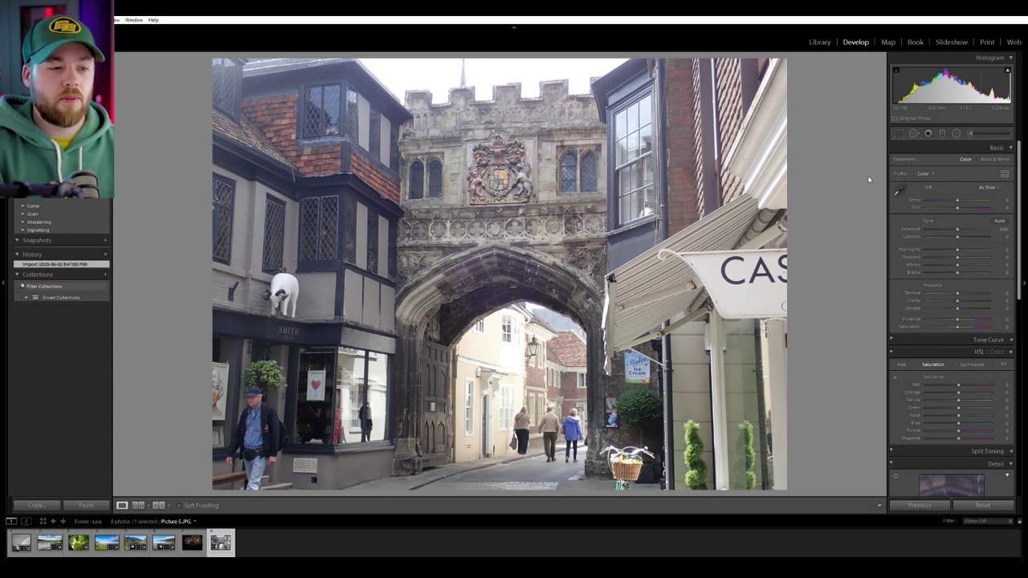
Crop the lettered sign off the archway photo's right side and check the man in the cap up close.
{"action": "left_click", "coordinate": [899, 132]}
{"action": "left_click_drag", "start_coordinate": [786, 276], "coordinate": [756, 279]}
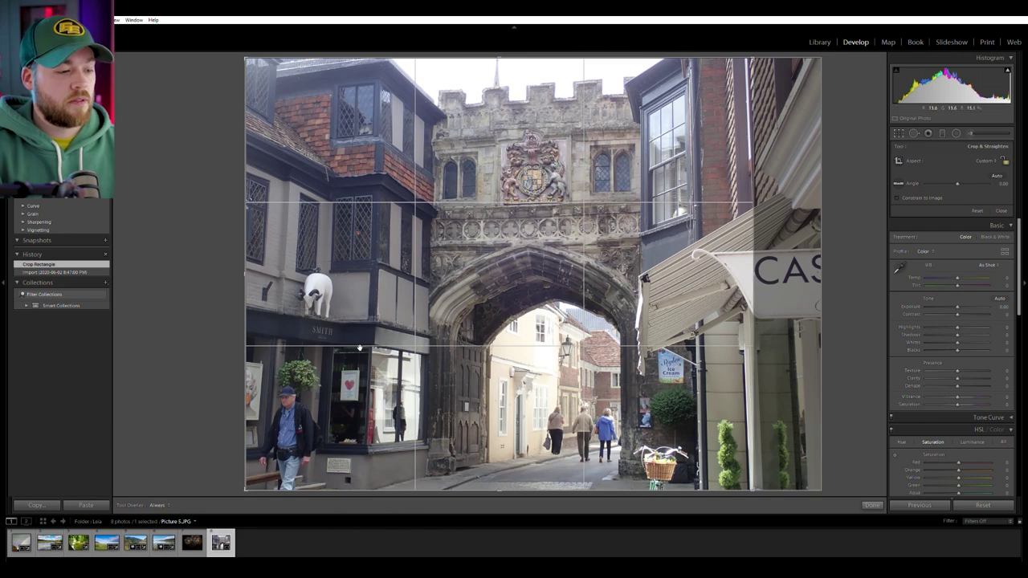
{"action": "key", "text": "Return"}
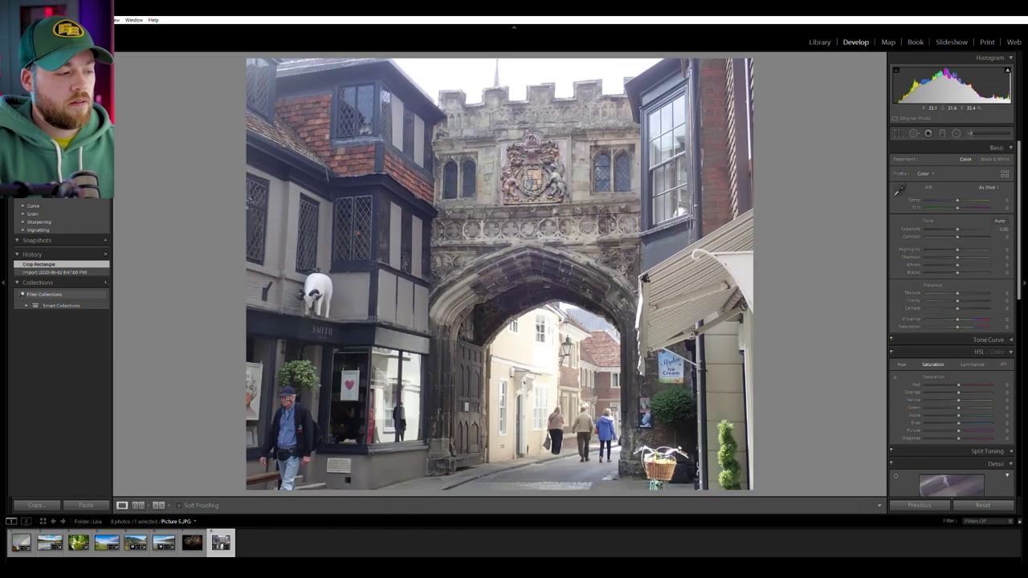
{"action": "left_click", "coordinate": [296, 394]}
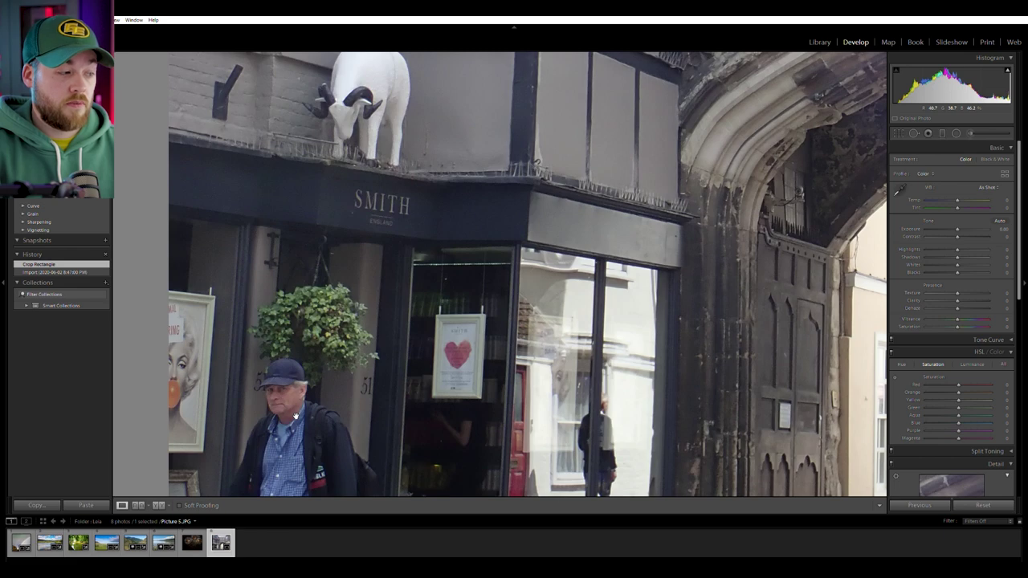
{"action": "left_click", "coordinate": [295, 412]}
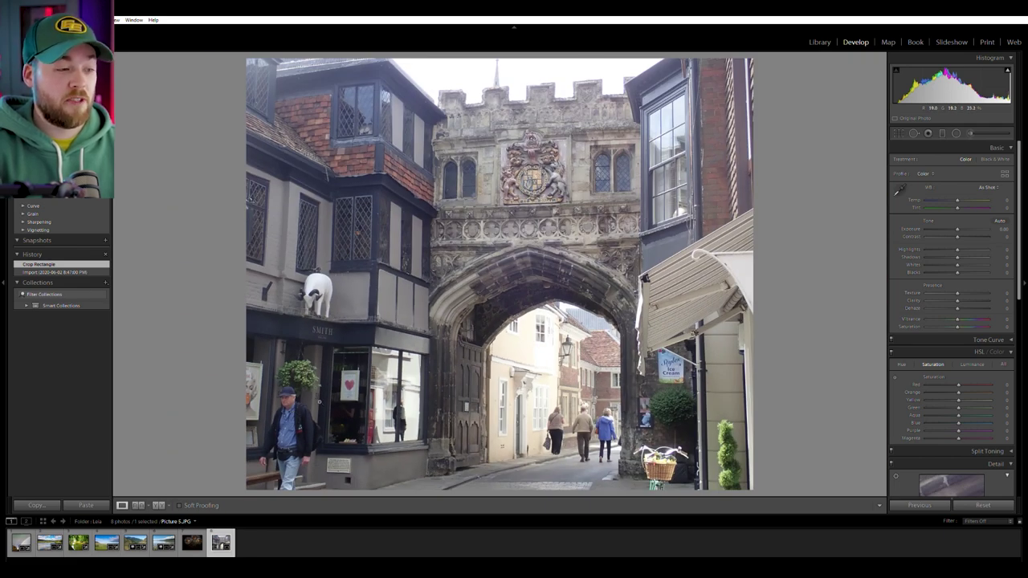
{"action": "left_click", "coordinate": [301, 424]}
{"action": "left_click", "coordinate": [303, 415]}
Raise the archway photo's contrast, lower its highlights to -83 and set vibrance to +25.
{"action": "left_click_drag", "start_coordinate": [959, 232], "coordinate": [972, 234]}
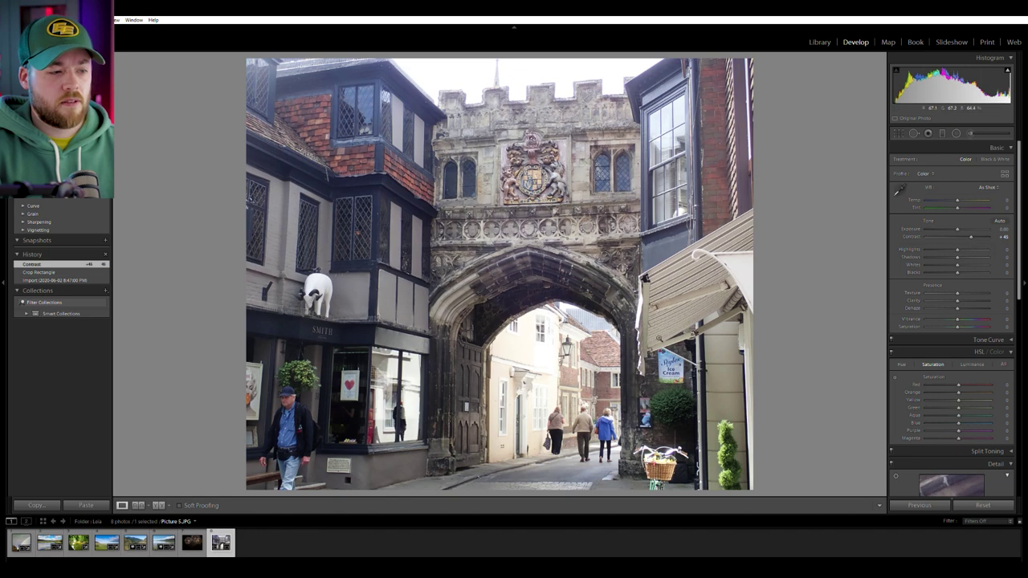
{"action": "key", "text": "ctrl+equal"}
{"action": "key", "text": "ctrl+equal"}
{"action": "key", "text": "ctrl+equal"}
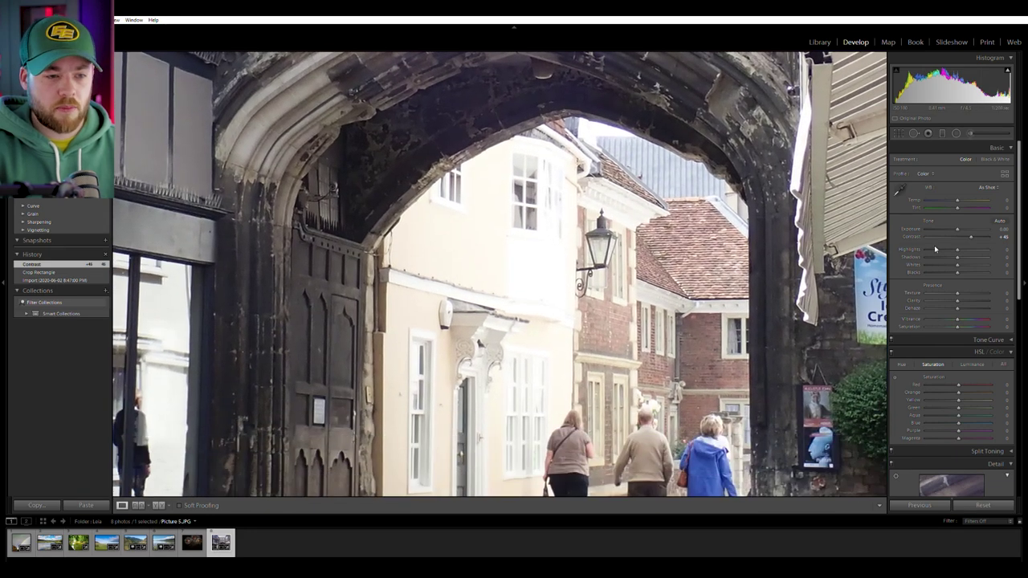
{"action": "left_click_drag", "start_coordinate": [935, 249], "coordinate": [931, 247]}
{"action": "key", "text": "ctrl+minus"}
{"action": "key", "text": "ctrl+minus"}
{"action": "key", "text": "ctrl+minus"}
{"action": "left_click_drag", "start_coordinate": [956, 318], "coordinate": [965, 318]}
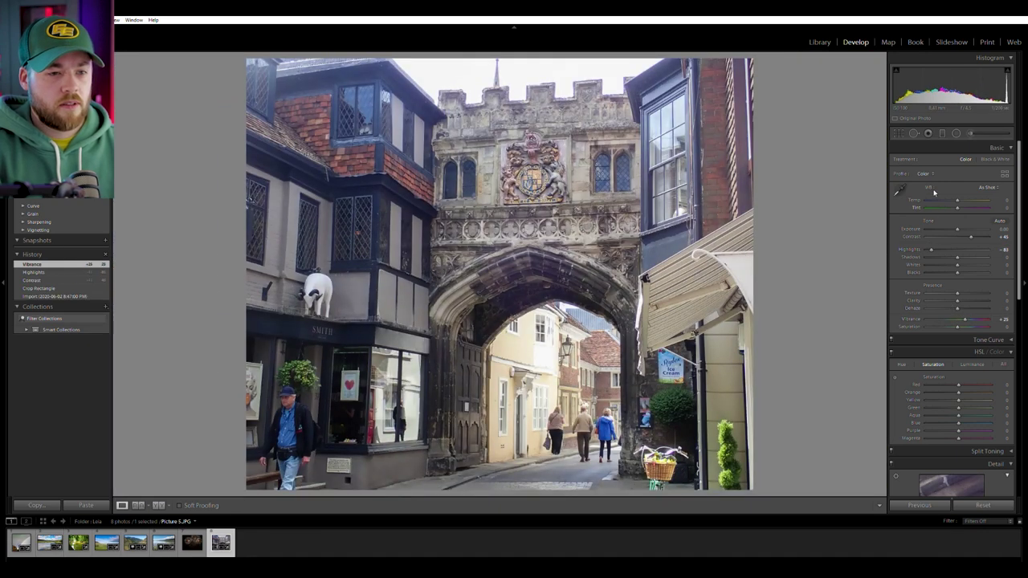
Inspect the roof and battlement edges up close and turn on chromatic aberration removal for the archway photo.
{"action": "left_click", "coordinate": [433, 145]}
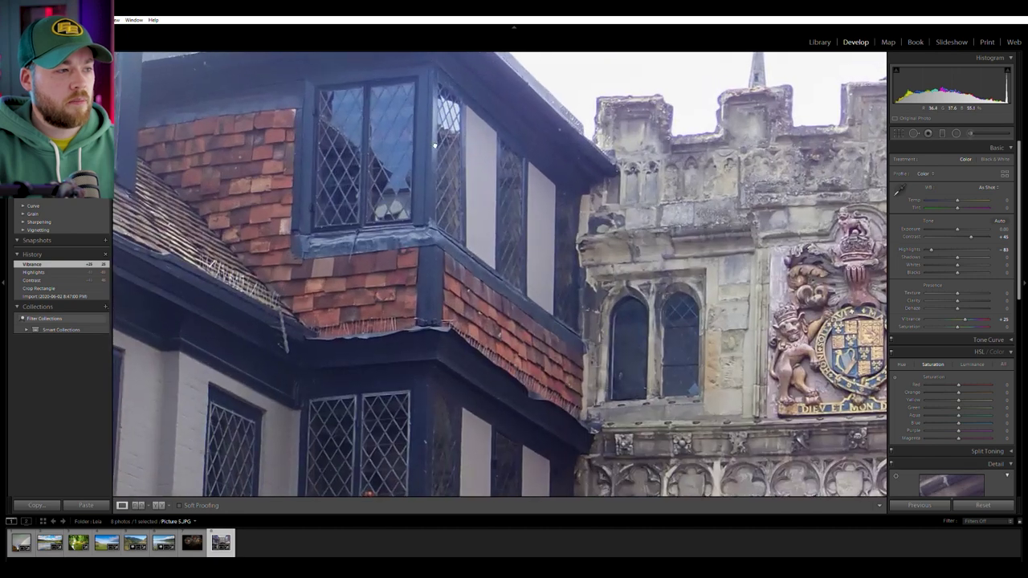
{"action": "left_click_drag", "start_coordinate": [433, 146], "coordinate": [530, 266]}
{"action": "scroll", "coordinate": [911, 386], "scroll_direction": "down", "scroll_amount": 5}
{"action": "scroll", "coordinate": [910, 387], "scroll_direction": "down", "scroll_amount": 3}
{"action": "left_click", "coordinate": [922, 354]}
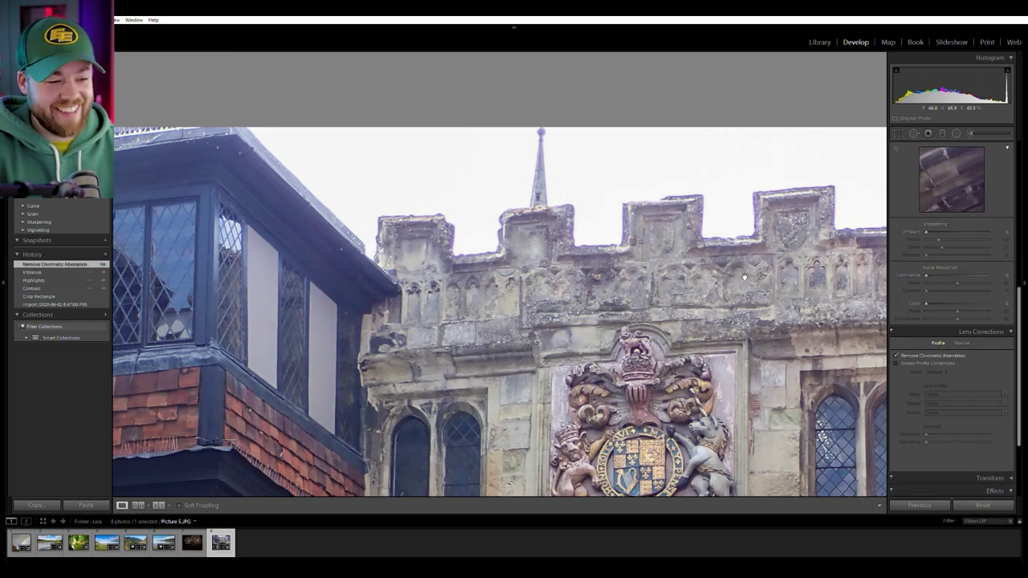
Lower the archway photo's purple saturation and set its blue saturation to -43.
{"action": "scroll", "coordinate": [908, 353], "scroll_direction": "up", "scroll_amount": 5}
{"action": "left_click_drag", "start_coordinate": [958, 431], "coordinate": [936, 428]}
{"action": "key", "text": "z"}
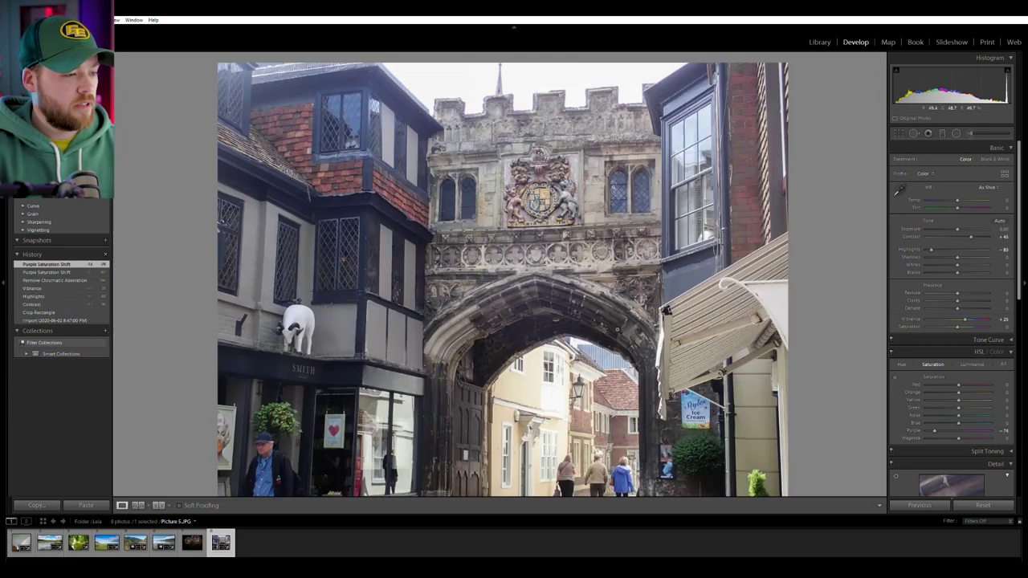
{"action": "left_click", "coordinate": [945, 420]}
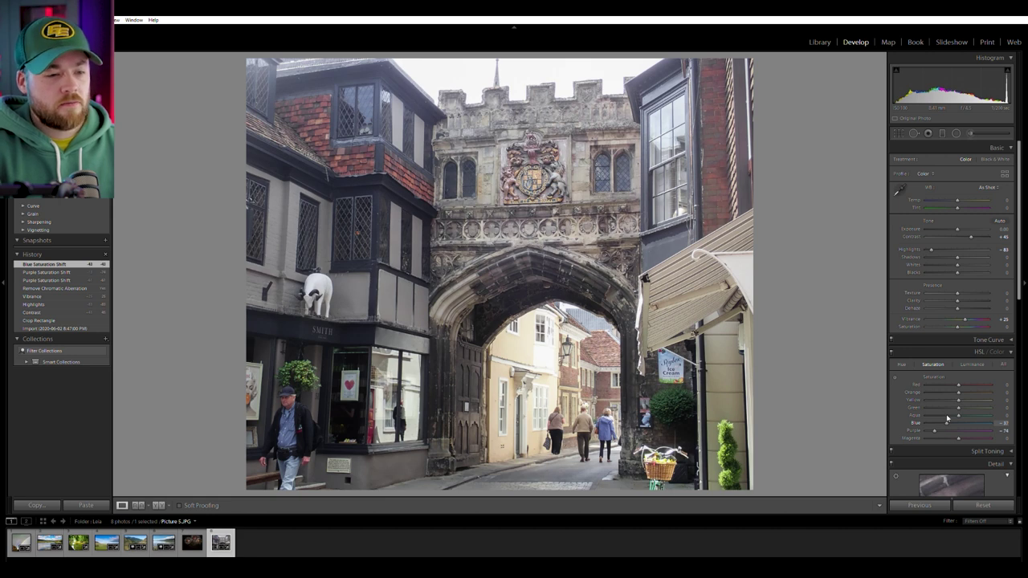
{"action": "mouse_move", "coordinate": [946, 418]}
{"action": "left_mouse_down"}
{"action": "mouse_move", "coordinate": [957, 419]}
{"action": "mouse_move", "coordinate": [946, 421]}
{"action": "left_mouse_up"}
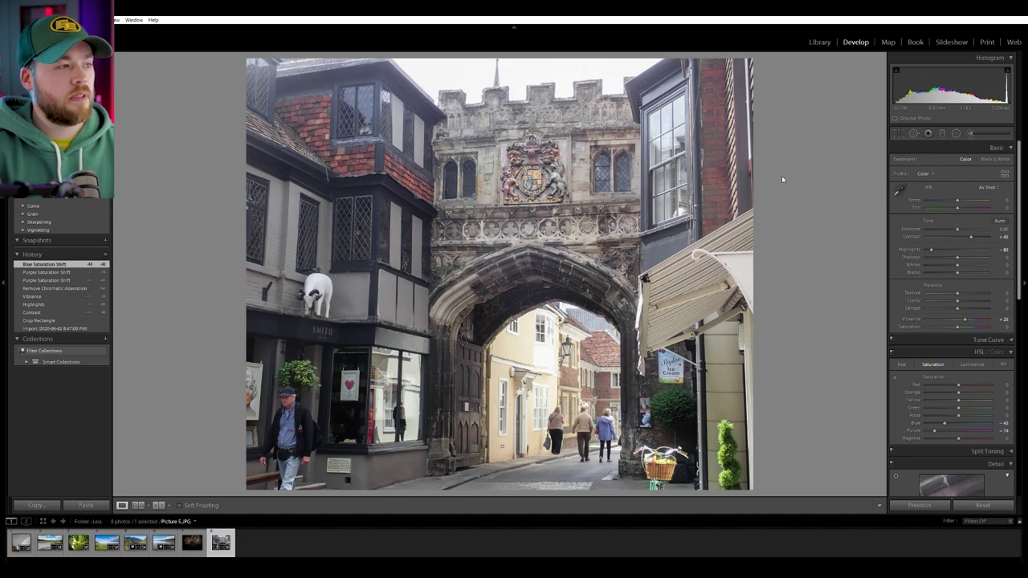
Add a graduated filter across the upper part of the archway photo with slightly reduced exposure and contrast at 100.
{"action": "left_click", "coordinate": [285, 76]}
{"action": "left_click_drag", "start_coordinate": [363, 86], "coordinate": [562, 152]}
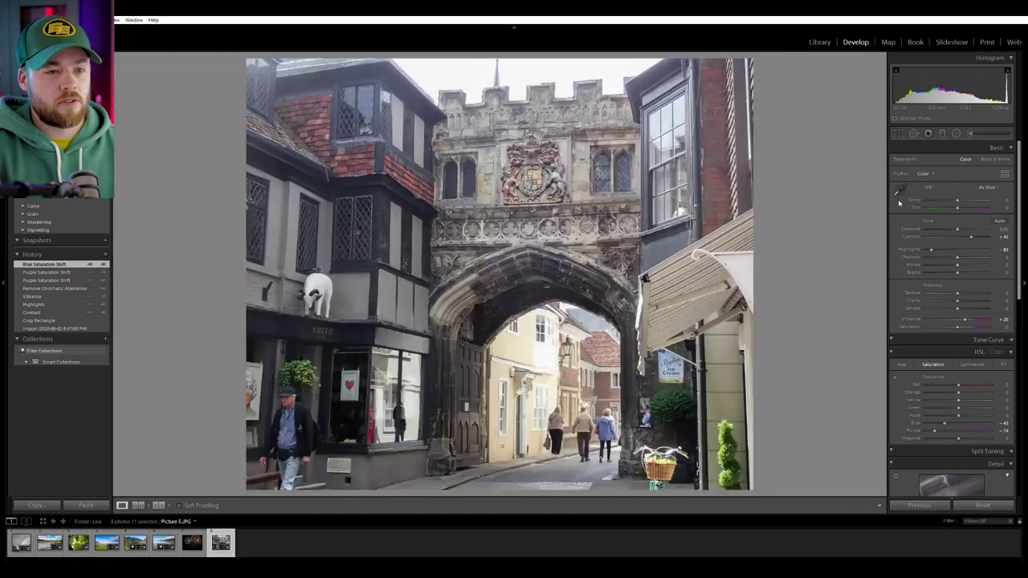
{"action": "left_click", "coordinate": [942, 132]}
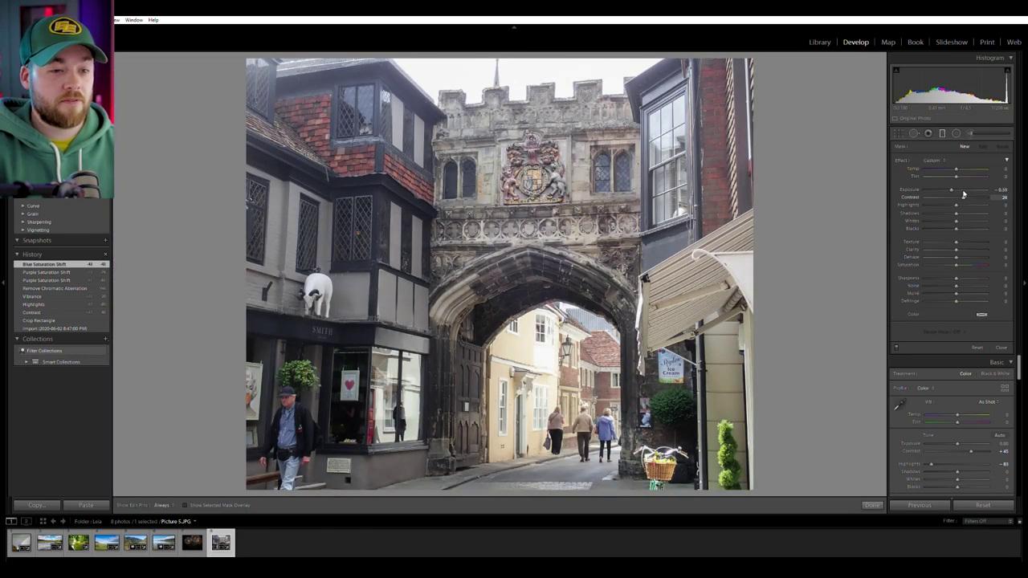
{"action": "double_click", "coordinate": [964, 191]}
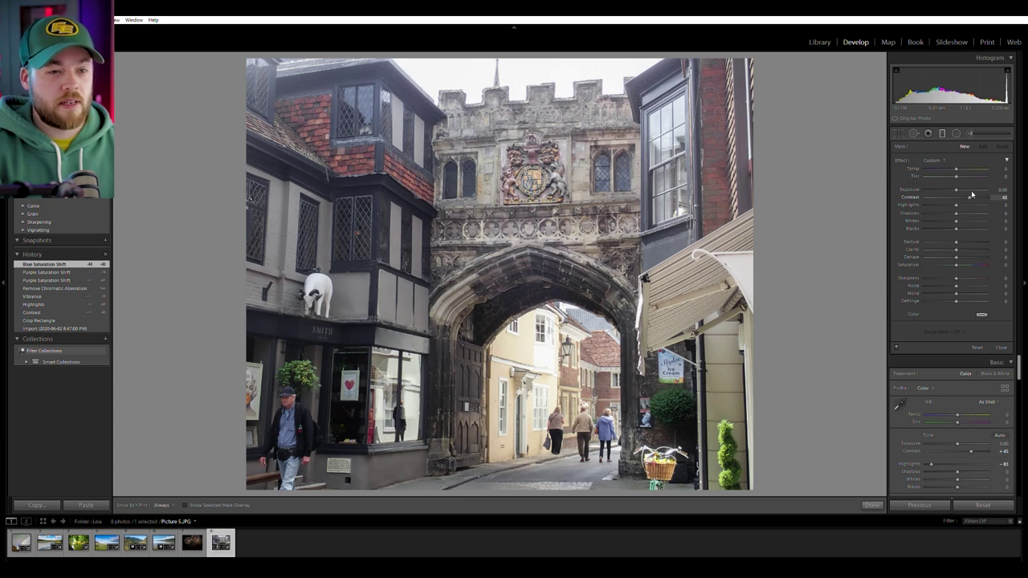
{"action": "left_click", "coordinate": [970, 196]}
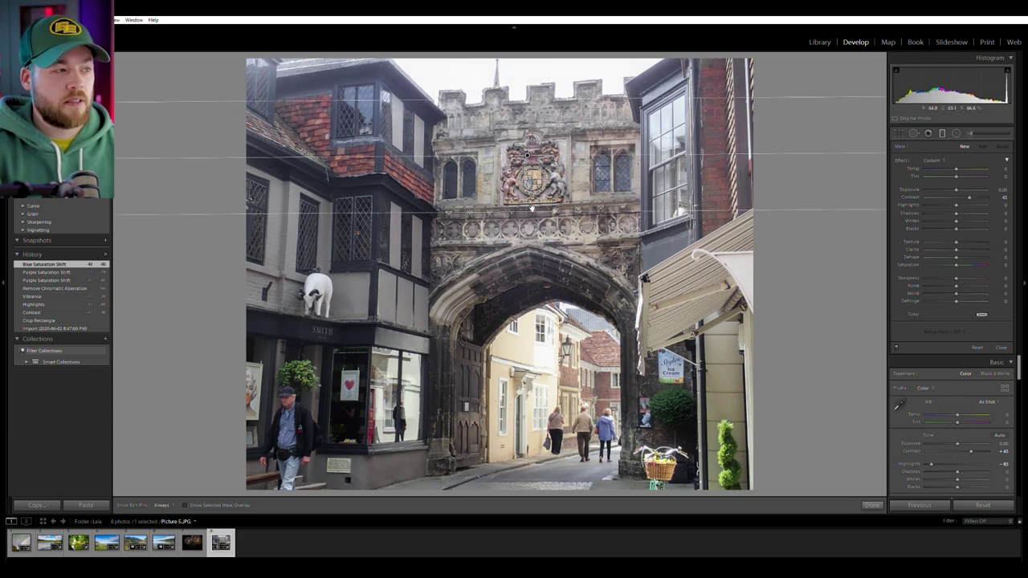
{"action": "left_click_drag", "start_coordinate": [531, 208], "coordinate": [531, 211]}
{"action": "left_click_drag", "start_coordinate": [957, 187], "coordinate": [1001, 192]}
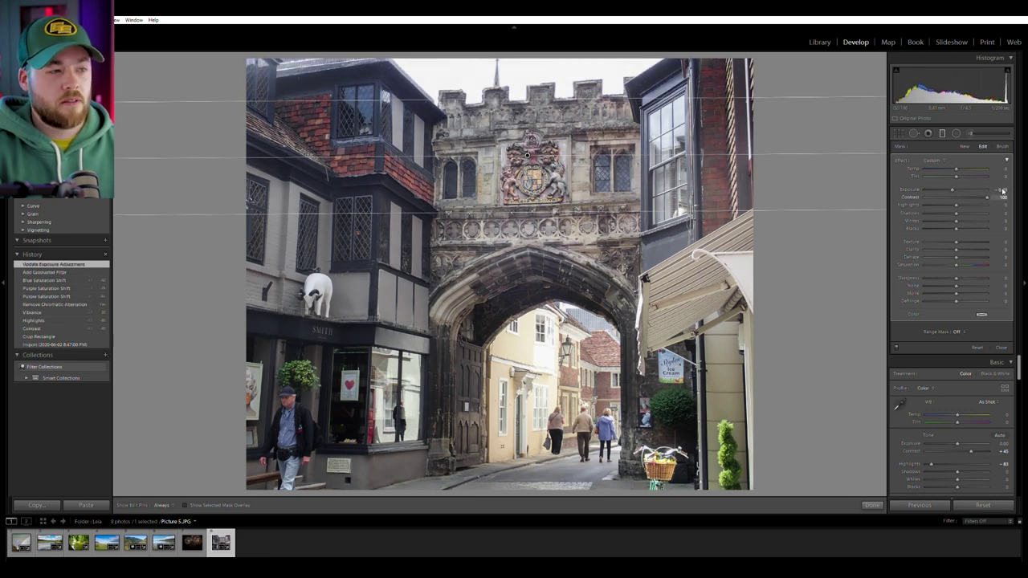
{"action": "left_click", "coordinate": [942, 133]}
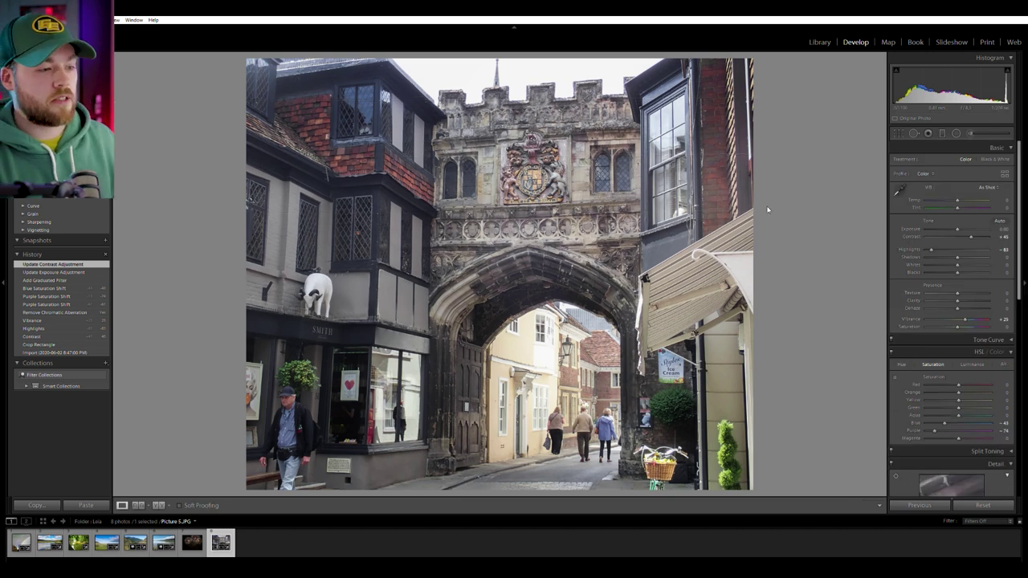
Compare the archway photo before and after the edits several times.
{"action": "key", "text": "backslash"}
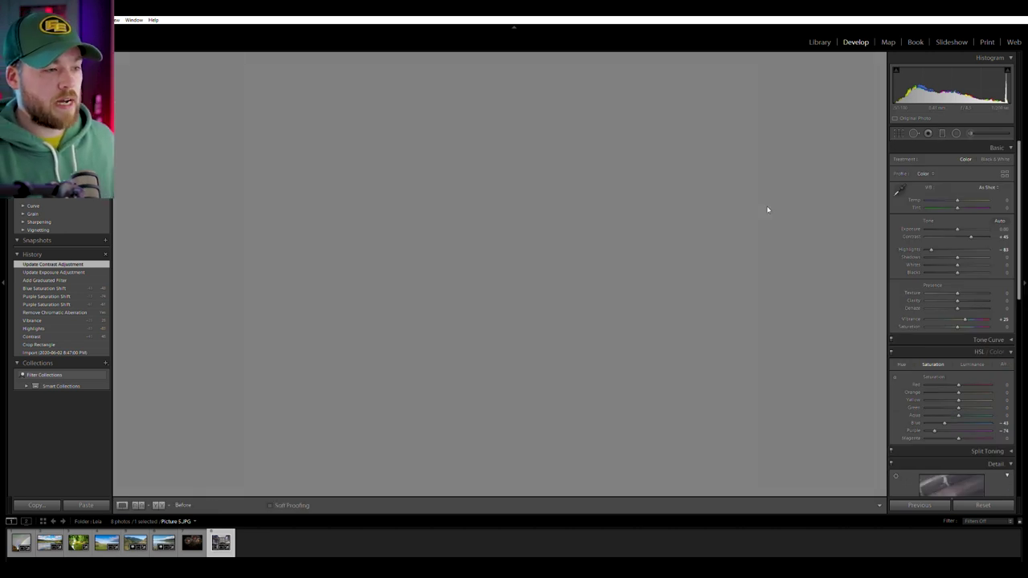
{"action": "key", "text": "backslash"}
{"action": "key", "text": "backslash"}
{"action": "key", "text": "backslash"}
{"action": "key", "text": "backslash"}
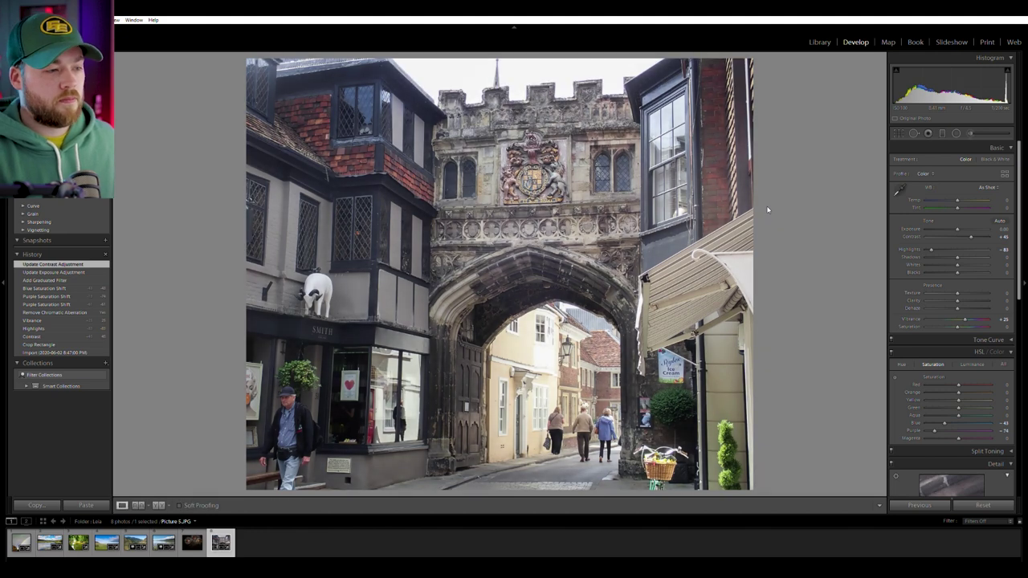
{"action": "key", "text": "backslash"}
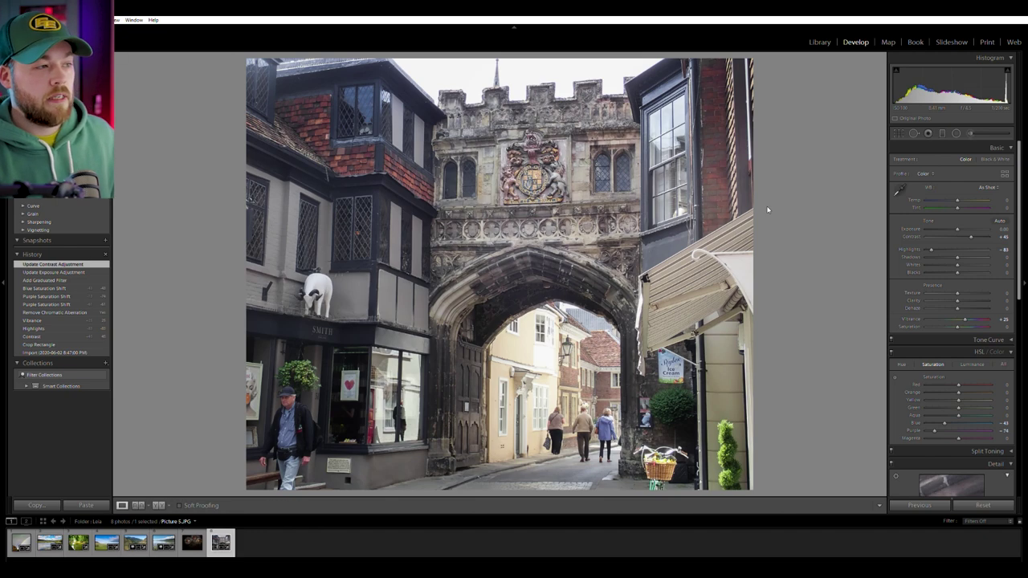
{"action": "key", "text": "backslash"}
{"action": "key", "text": "backslash"}
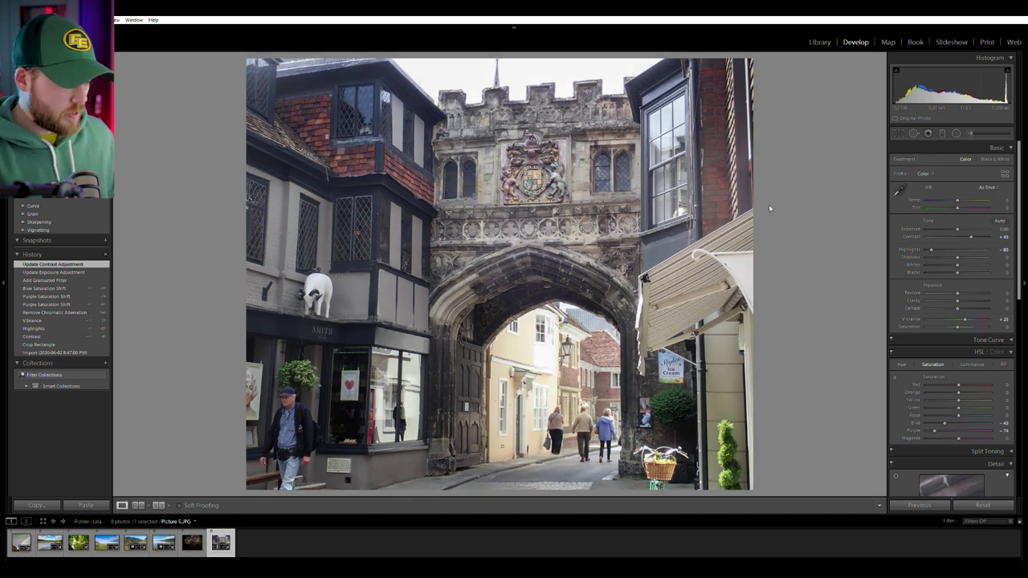
Switch to the last viewer's photo folder and open its black-and-white building photo for editing.
{"action": "left_click", "coordinate": [820, 42]}
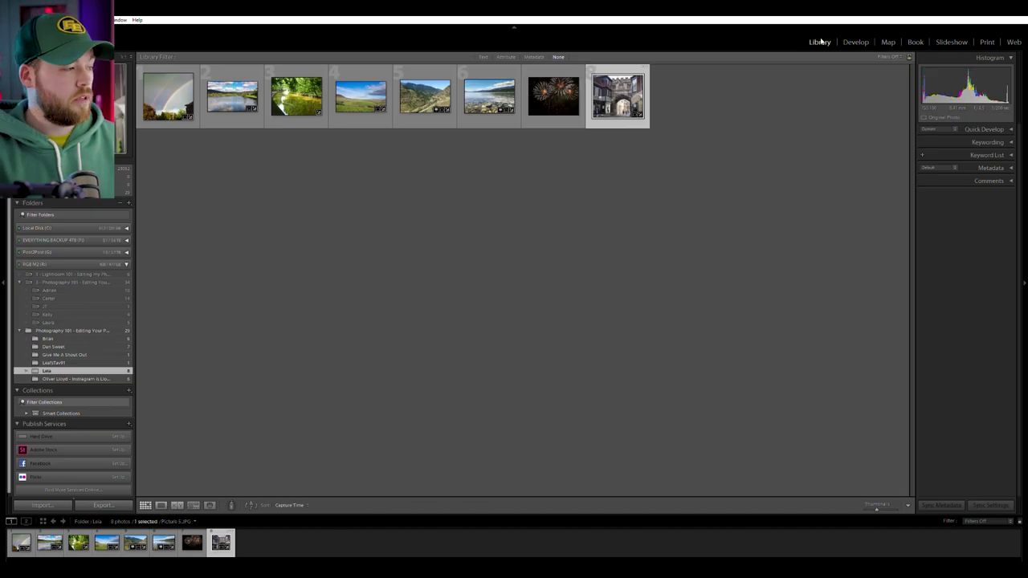
{"action": "left_click", "coordinate": [72, 376]}
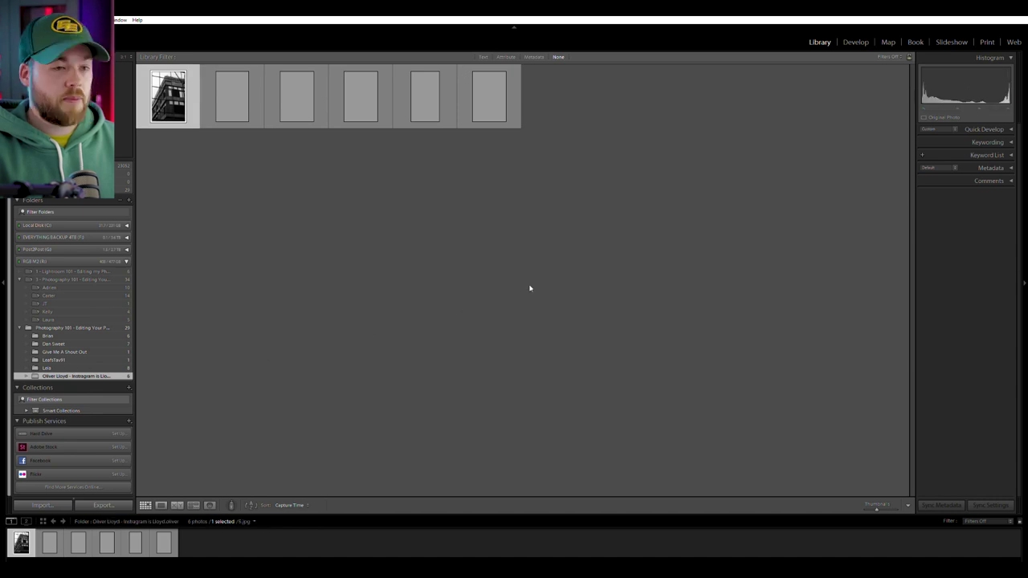
{"action": "left_click", "coordinate": [855, 41]}
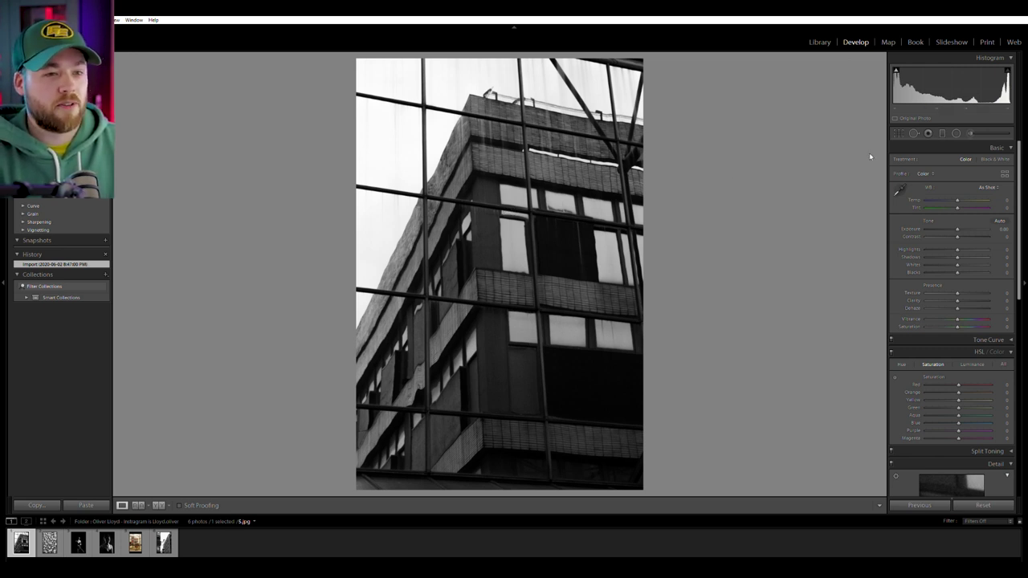
Crop a narrow strip off the building photo's upper edge and the dark strip off its lower edge.
{"action": "left_click", "coordinate": [899, 134]}
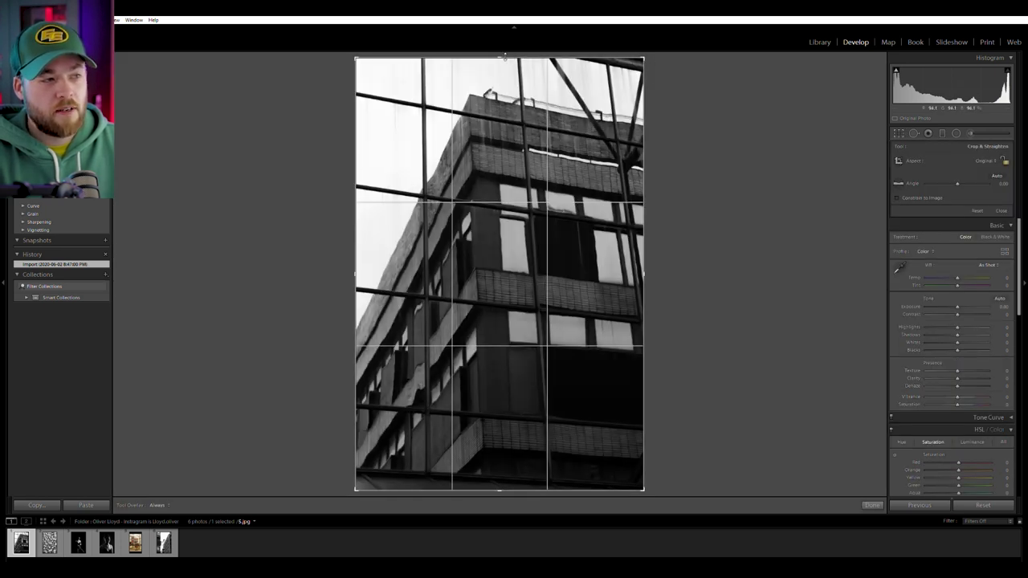
{"action": "left_click_drag", "start_coordinate": [501, 56], "coordinate": [490, 63]}
{"action": "key", "text": "Return"}
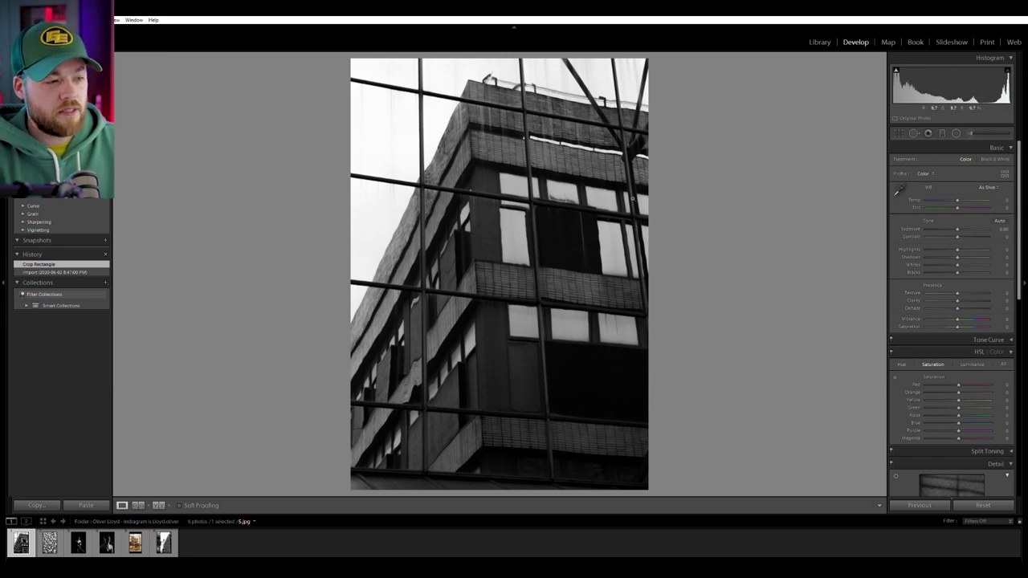
{"action": "left_click", "coordinate": [899, 134]}
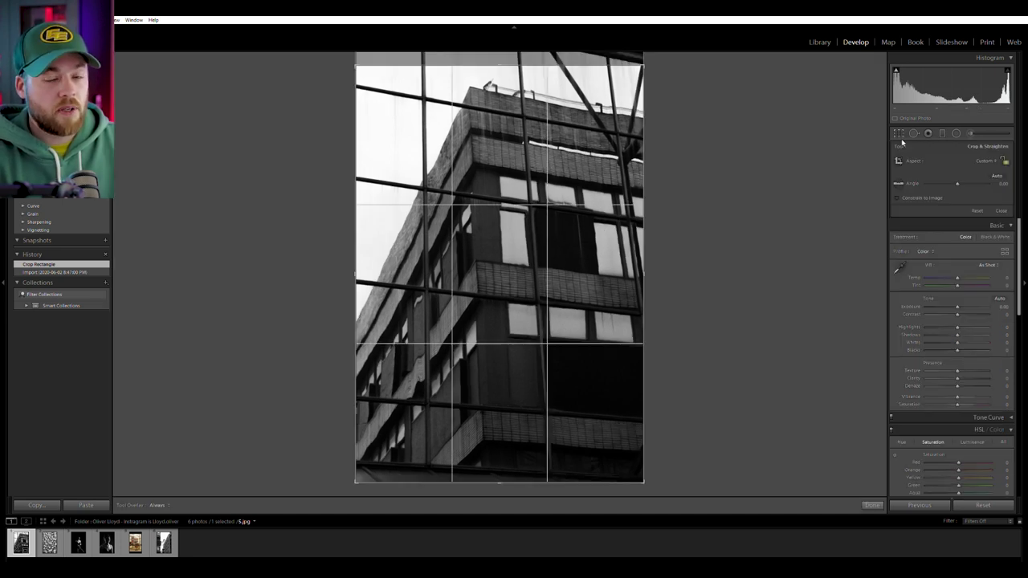
{"action": "left_click", "coordinate": [901, 133]}
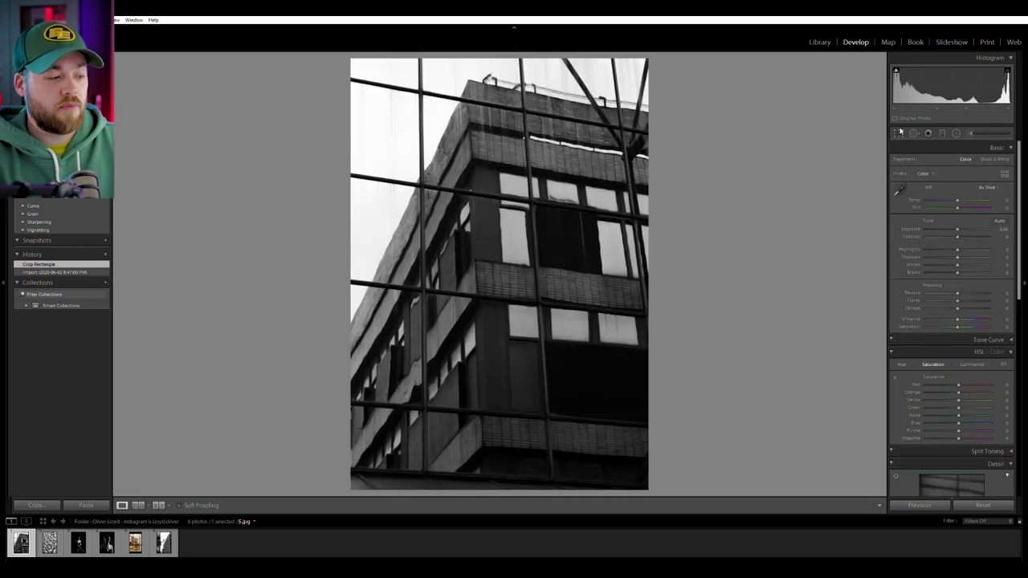
{"action": "left_click", "coordinate": [900, 134]}
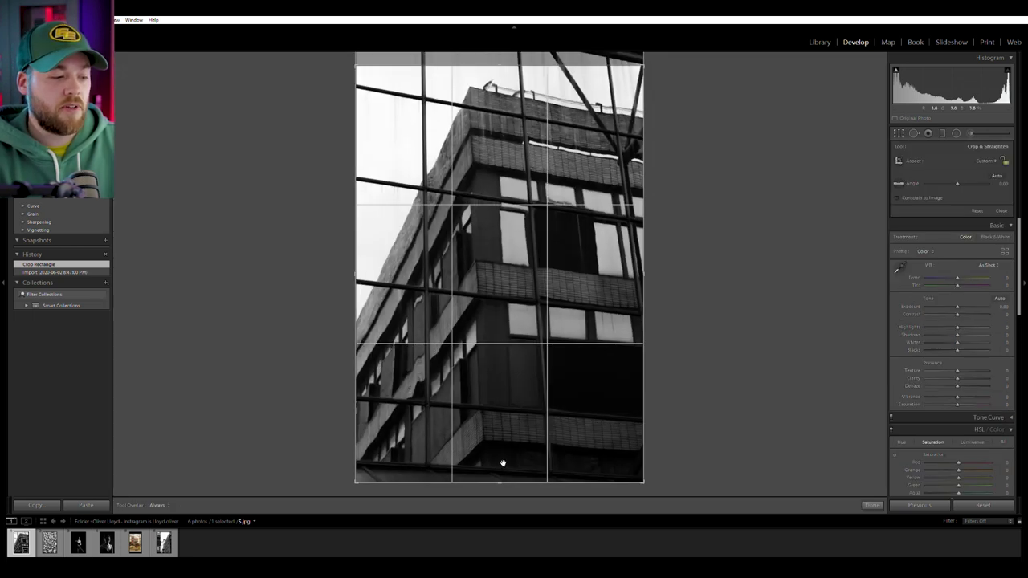
{"action": "left_click_drag", "start_coordinate": [498, 482], "coordinate": [527, 468]}
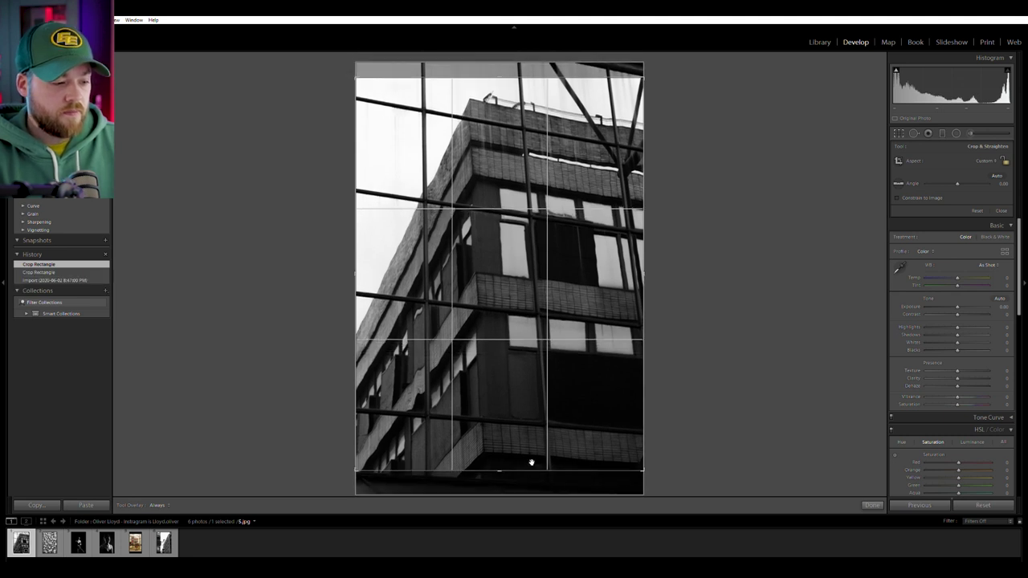
{"action": "key", "text": "Return"}
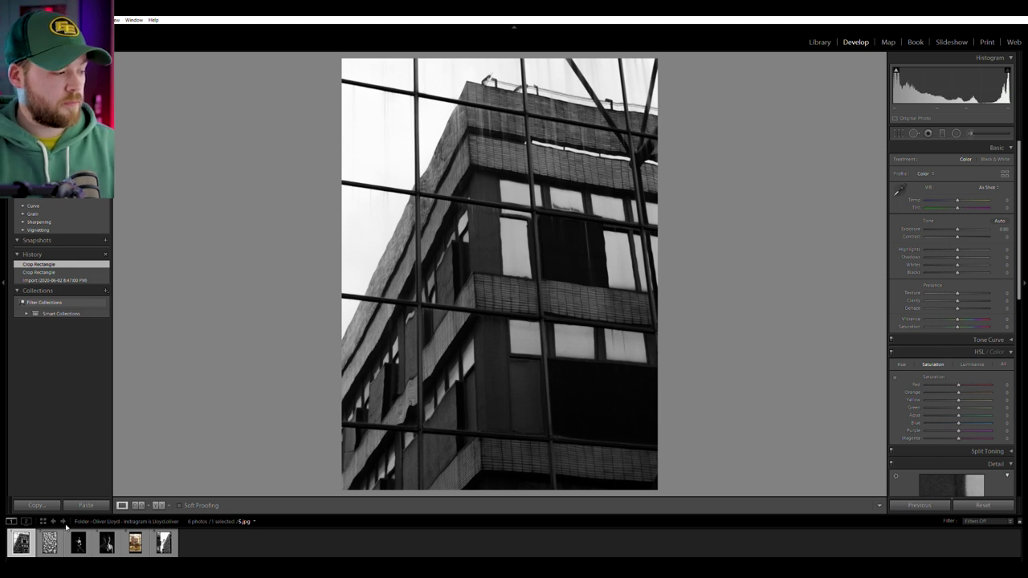
Open the black-and-white photo of the geometric facade and examine its panels up close.
{"action": "left_click", "coordinate": [49, 543]}
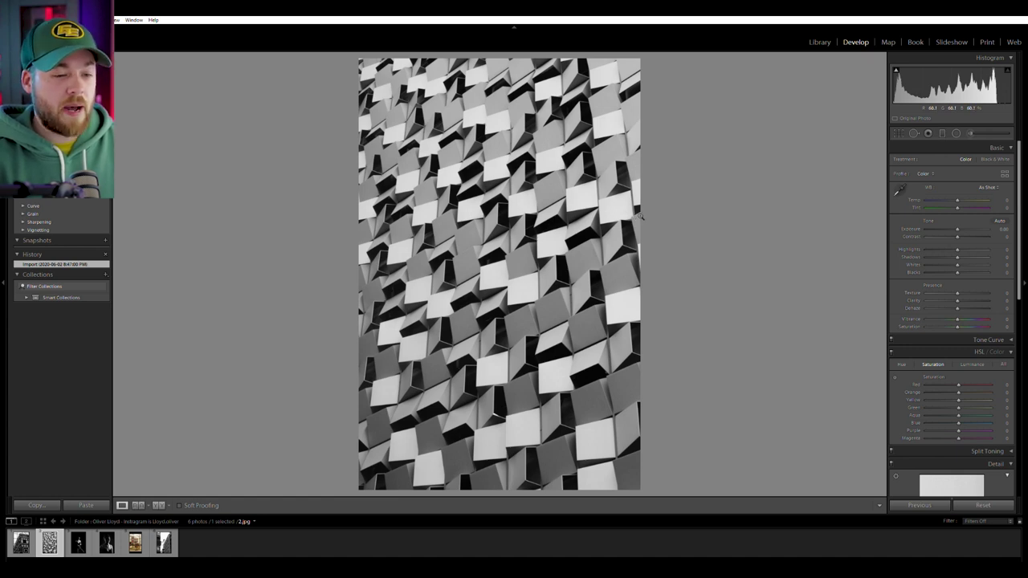
{"action": "left_click", "coordinate": [495, 210]}
{"action": "left_click", "coordinate": [504, 230]}
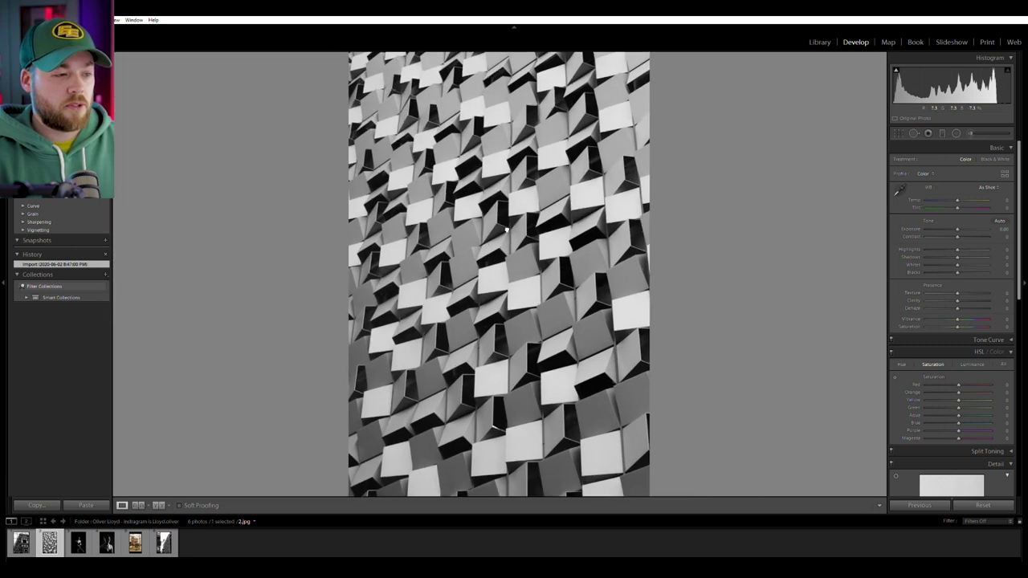
{"action": "left_click", "coordinate": [506, 230]}
{"action": "left_click_drag", "start_coordinate": [509, 230], "coordinate": [519, 202]}
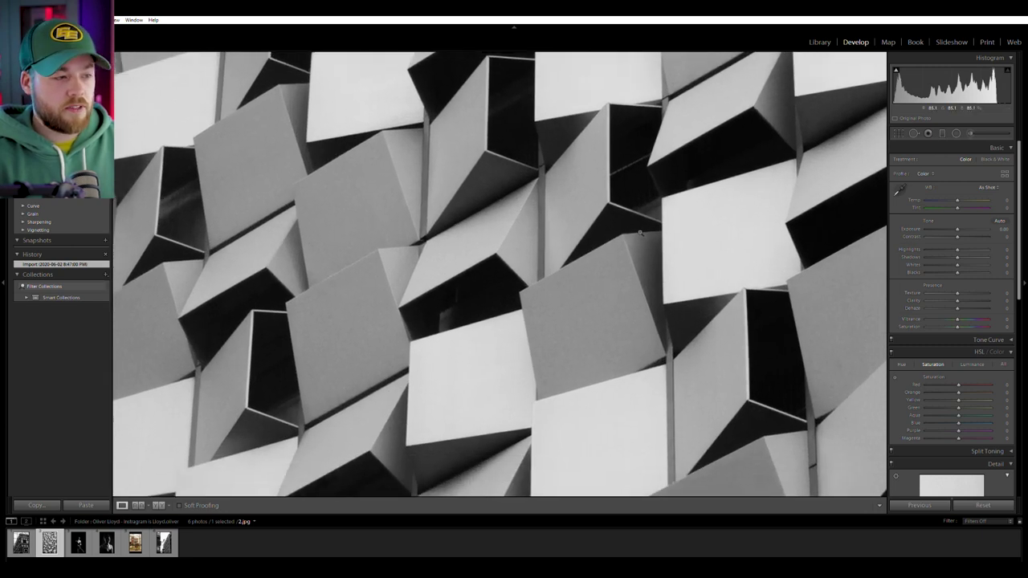
{"action": "left_click", "coordinate": [639, 233]}
Set the facade photo's exposure to +0.42, contrast to +48, shadows to +28 and whites to +11, checking the panels up close.
{"action": "mouse_move", "coordinate": [959, 233]}
{"action": "left_mouse_down"}
{"action": "mouse_move", "coordinate": [973, 234]}
{"action": "mouse_move", "coordinate": [958, 228]}
{"action": "mouse_move", "coordinate": [965, 254]}
{"action": "mouse_move", "coordinate": [962, 227]}
{"action": "left_mouse_up"}
{"action": "left_click_drag", "start_coordinate": [970, 236], "coordinate": [972, 236]}
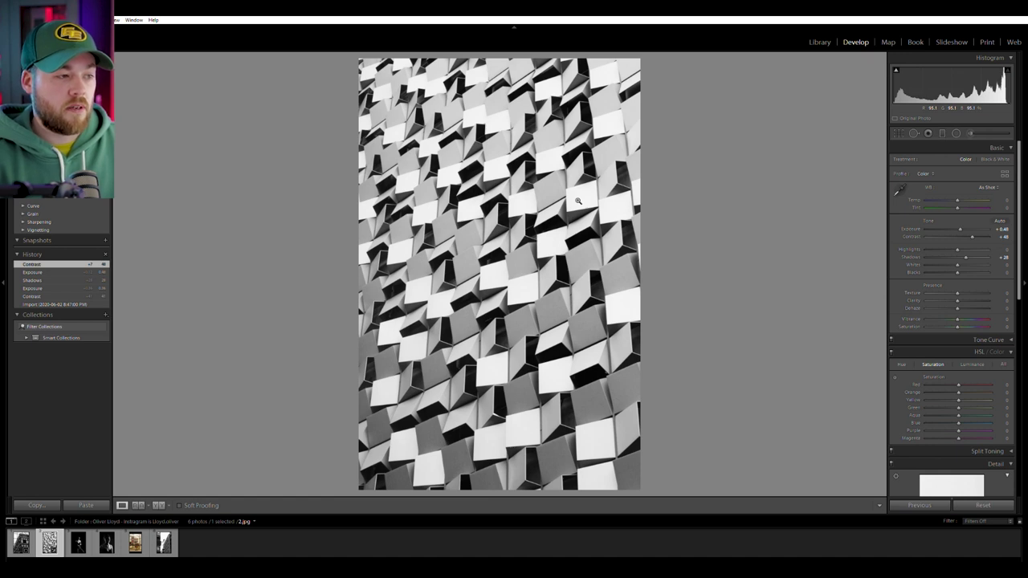
{"action": "left_click", "coordinate": [446, 164]}
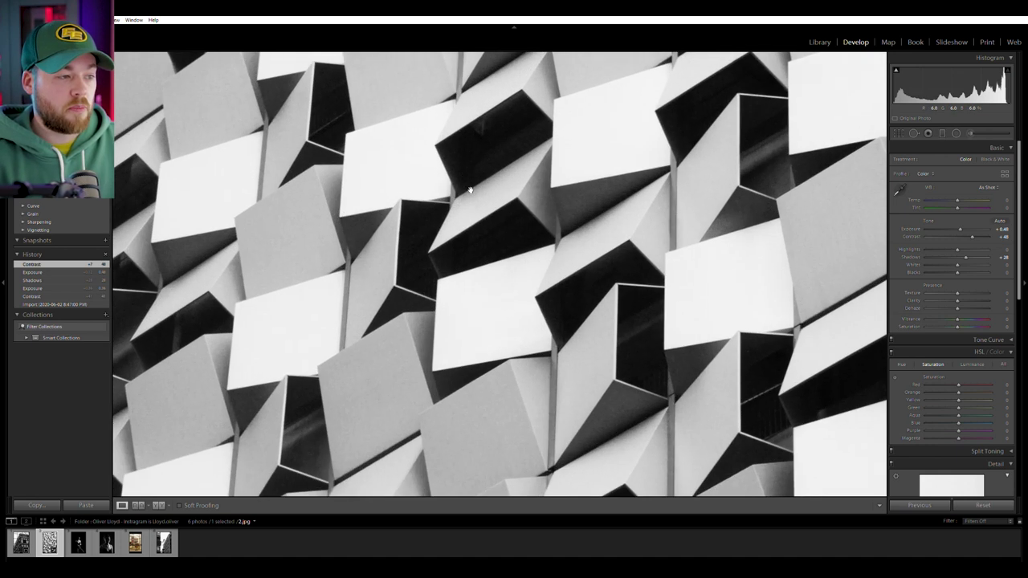
{"action": "left_click", "coordinate": [590, 223]}
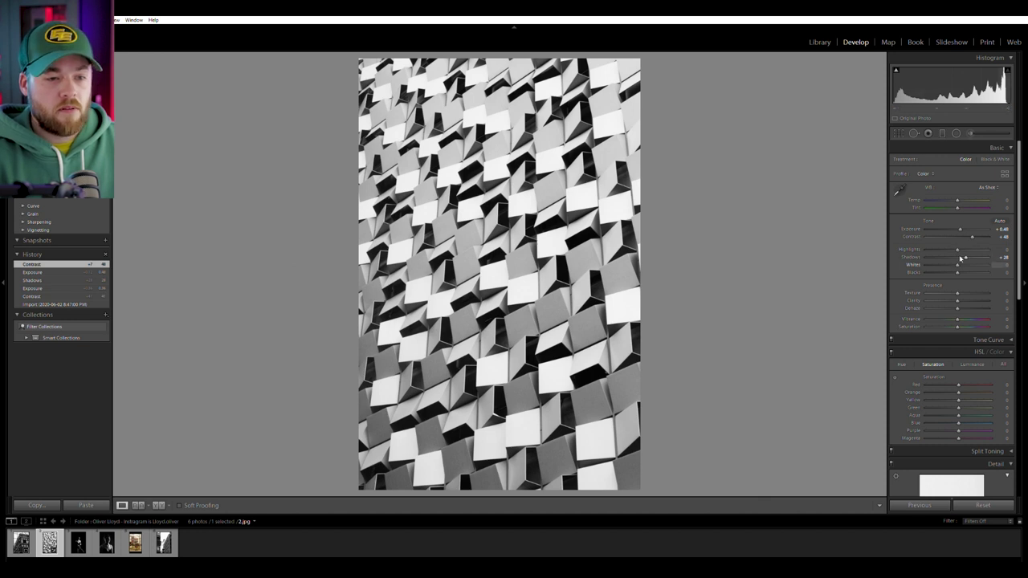
{"action": "mouse_move", "coordinate": [956, 262]}
{"action": "left_mouse_down"}
{"action": "mouse_move", "coordinate": [948, 262]}
{"action": "mouse_move", "coordinate": [962, 262]}
{"action": "left_mouse_up"}
{"action": "left_click_drag", "start_coordinate": [961, 227], "coordinate": [959, 225]}
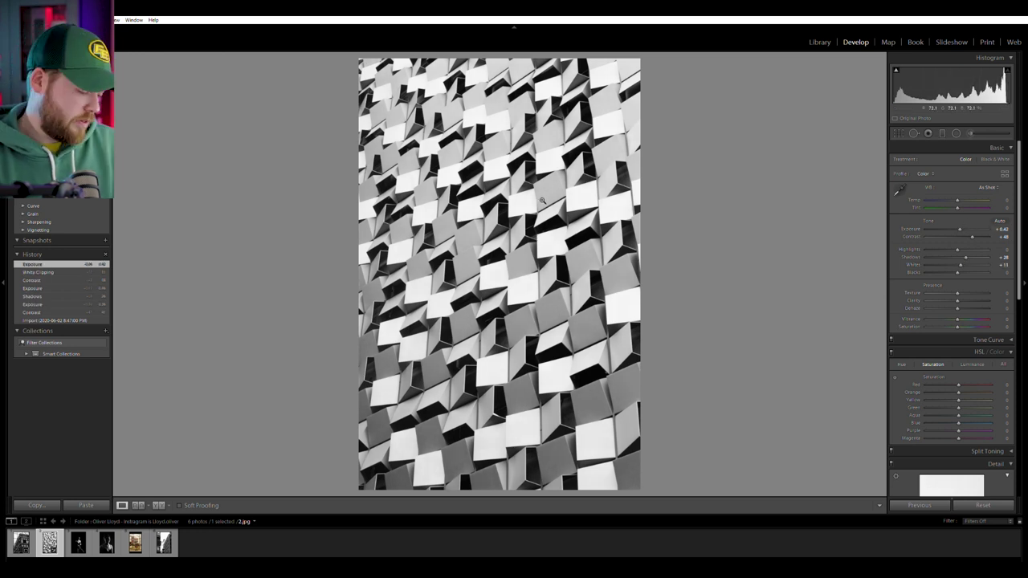
Compare the facade photo before and after the tone changes.
{"action": "key", "text": "backslash"}
{"action": "key", "text": "backslash"}
{"action": "key", "text": "backslash"}
{"action": "key", "text": "backslash"}
{"action": "key", "text": "backslash"}
{"action": "key", "text": "backslash"}
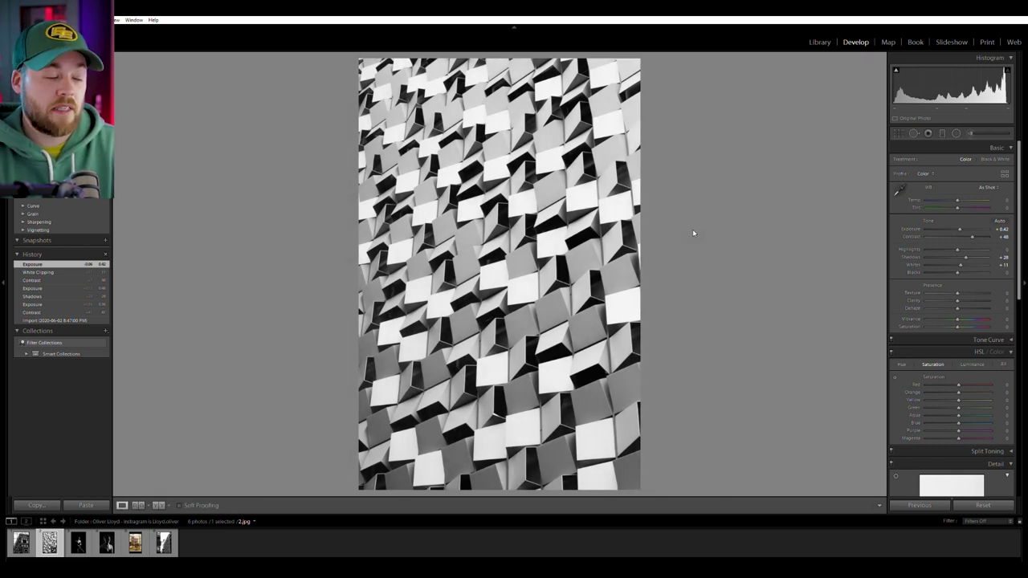
Open the dark portrait of the seated woman and examine her face and the stool legs up close.
{"action": "key", "text": "Right"}
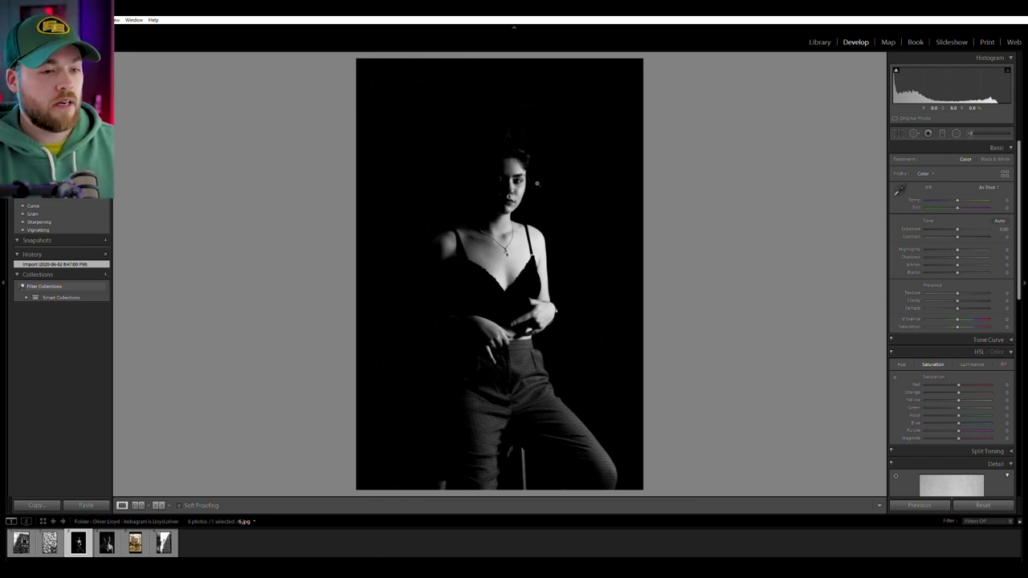
{"action": "left_click", "coordinate": [488, 150]}
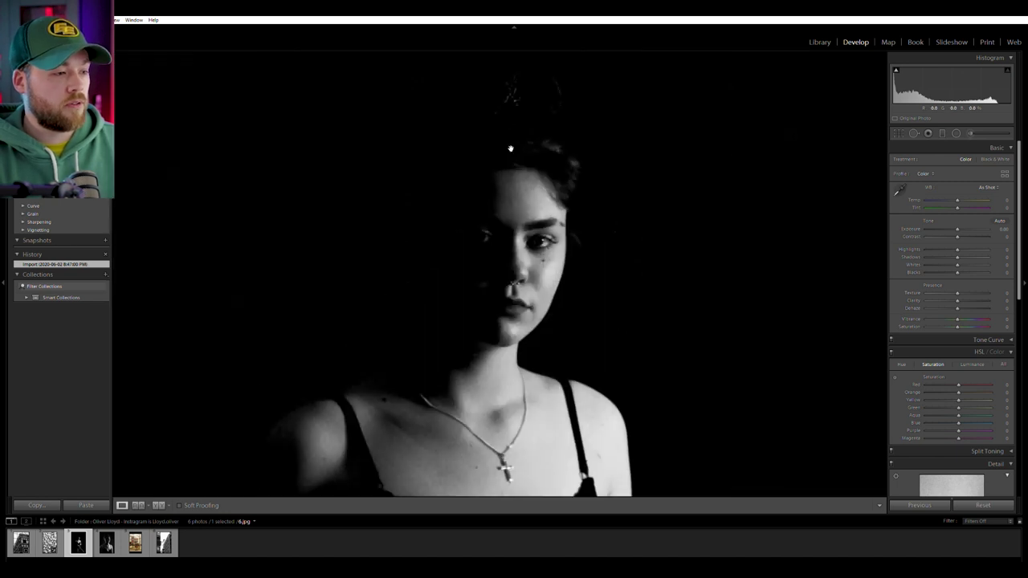
{"action": "mouse_move", "coordinate": [495, 304]}
{"action": "left_mouse_down"}
{"action": "mouse_move", "coordinate": [505, 202]}
{"action": "mouse_move", "coordinate": [510, 319]}
{"action": "left_mouse_up"}
{"action": "left_click_drag", "start_coordinate": [534, 204], "coordinate": [538, 147]}
{"action": "left_click_drag", "start_coordinate": [550, 195], "coordinate": [552, 306]}
{"action": "left_click", "coordinate": [875, 241]}
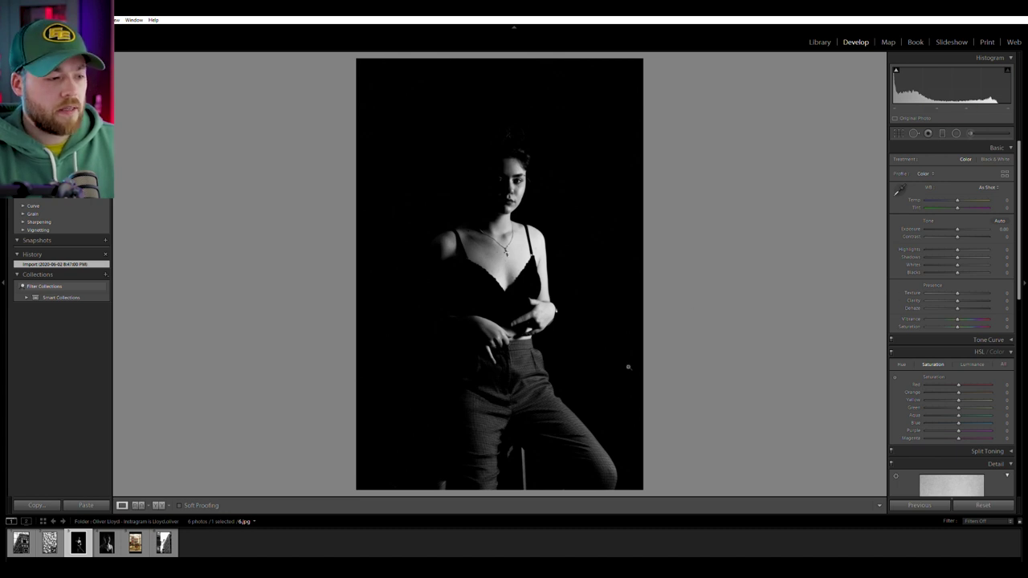
{"action": "left_click_drag", "start_coordinate": [520, 465], "coordinate": [551, 349]}
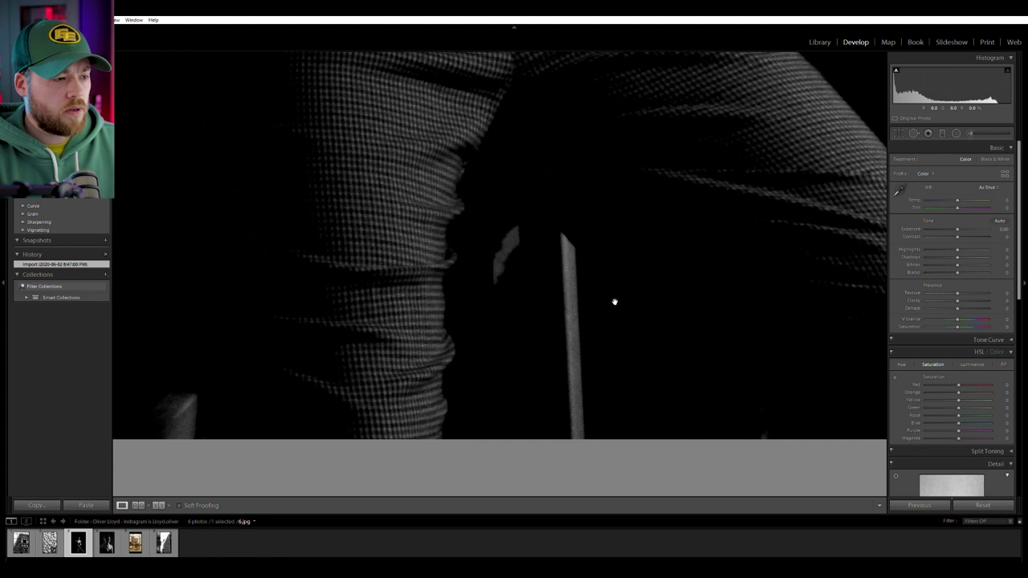
Remove the lit stool leg at the seated portrait's bottom edge with Spot Removal in Heal mode, sampling the black background beside it.
{"action": "left_click_drag", "start_coordinate": [547, 277], "coordinate": [586, 264]}
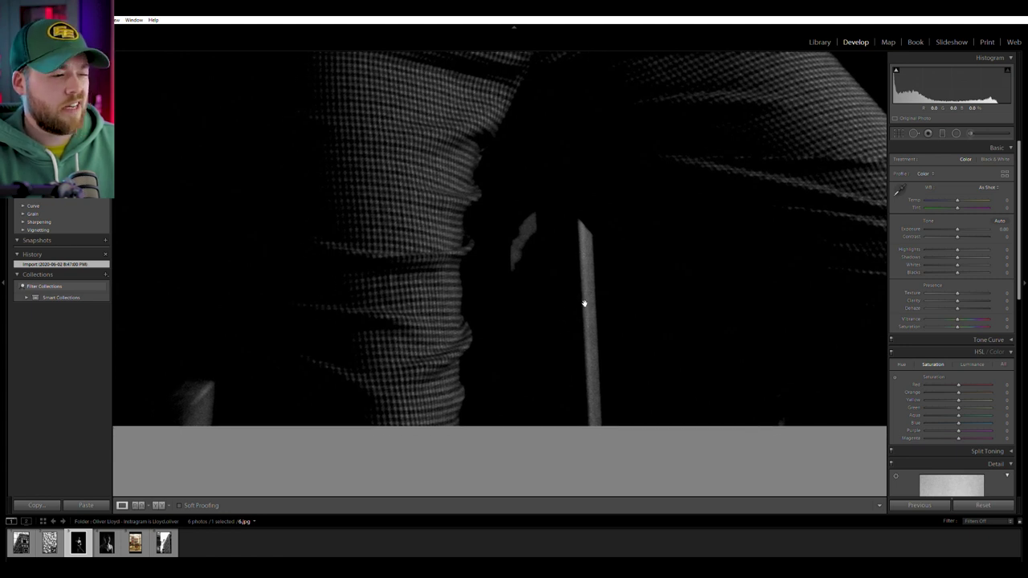
{"action": "left_click_drag", "start_coordinate": [523, 316], "coordinate": [712, 301]}
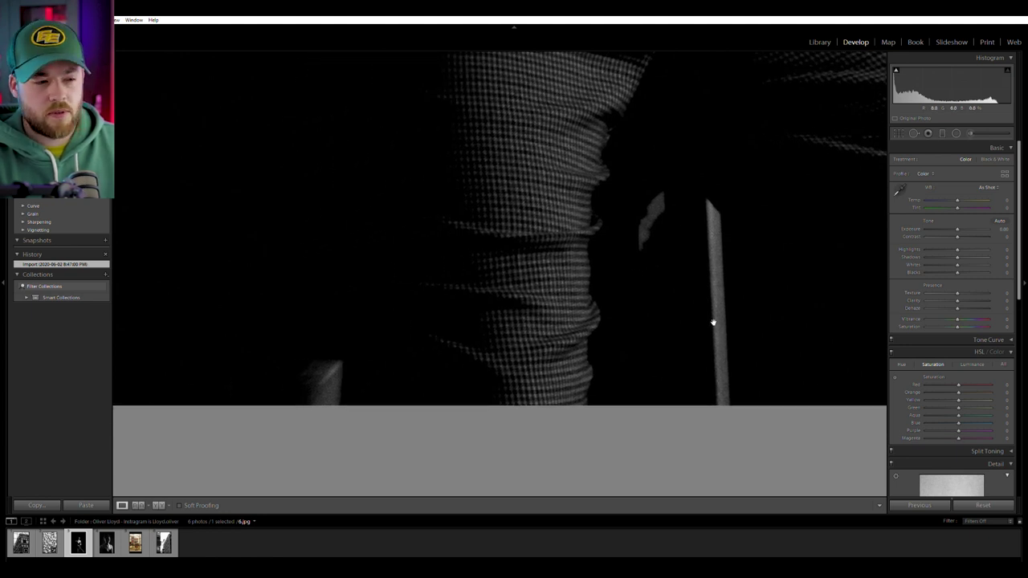
{"action": "left_click_drag", "start_coordinate": [429, 339], "coordinate": [406, 340]}
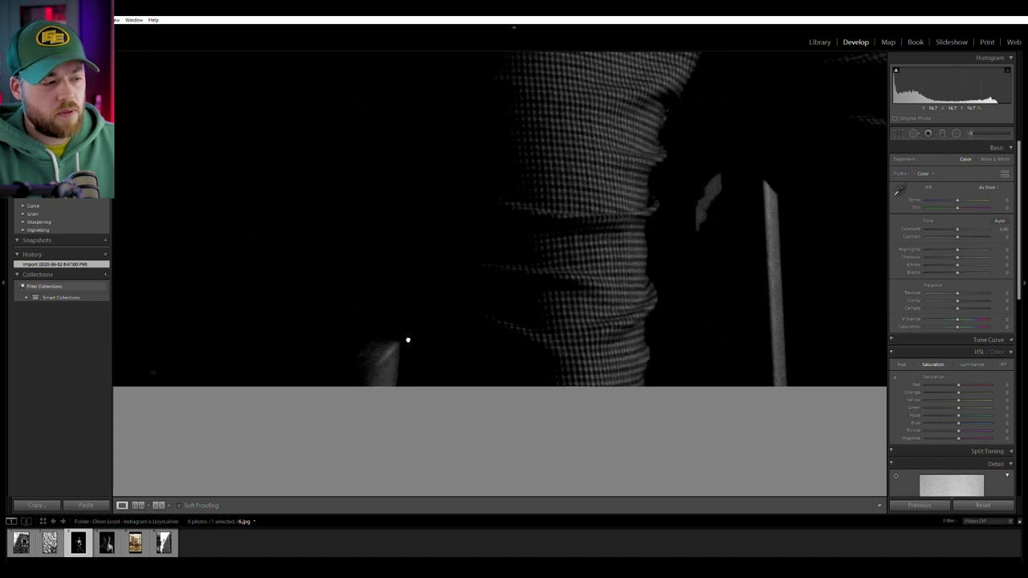
{"action": "left_click", "coordinate": [914, 133]}
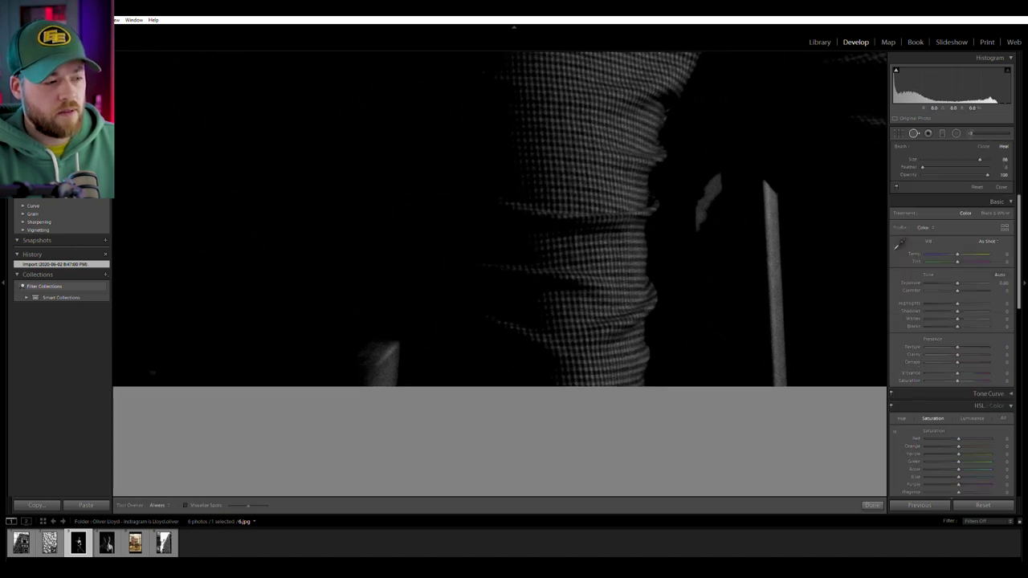
{"action": "key", "text": "bracketleft"}
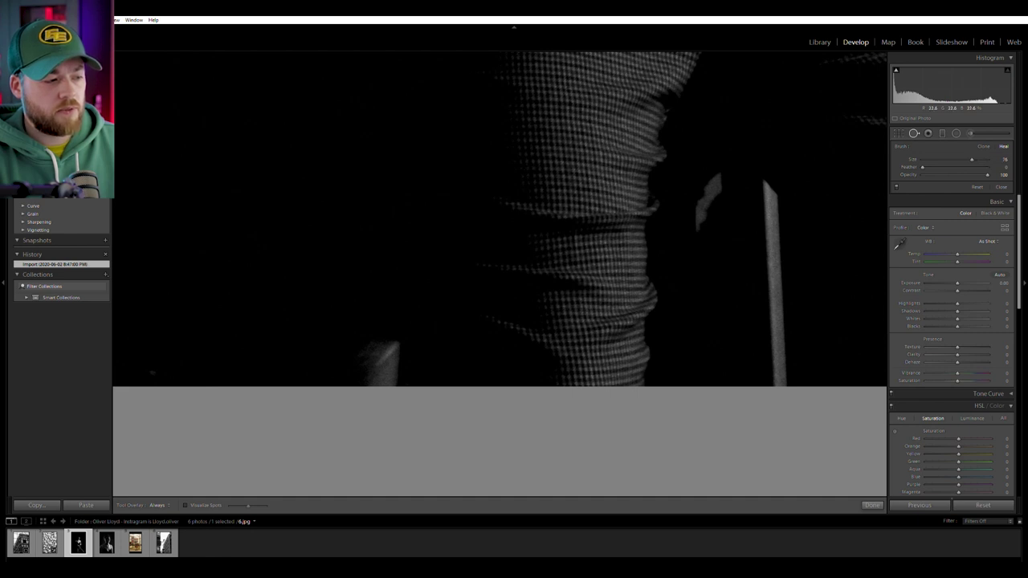
{"action": "left_click", "coordinate": [382, 355]}
{"action": "left_click_drag", "start_coordinate": [459, 310], "coordinate": [296, 369]}
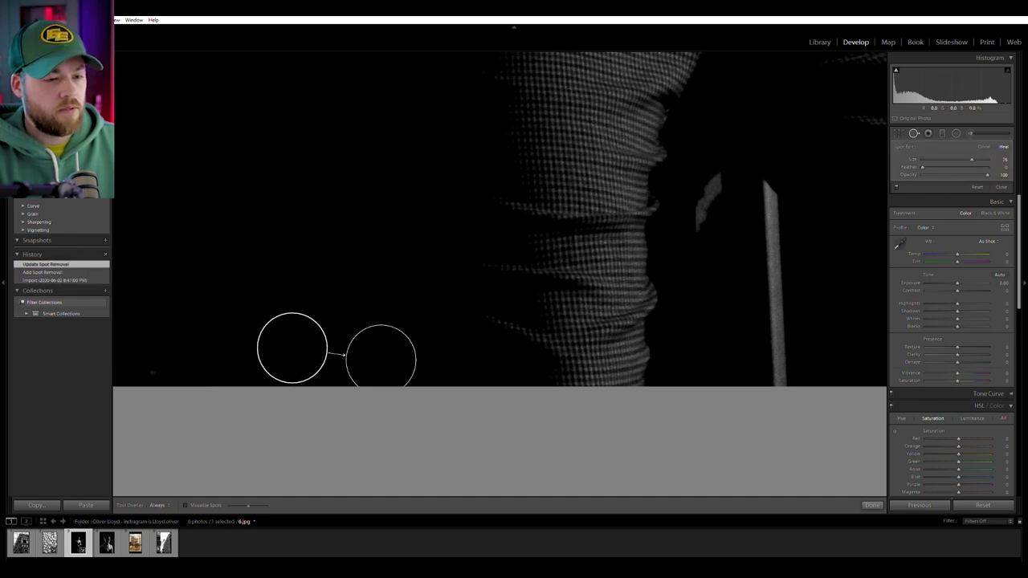
{"action": "key", "text": "q"}
{"action": "key", "text": "z"}
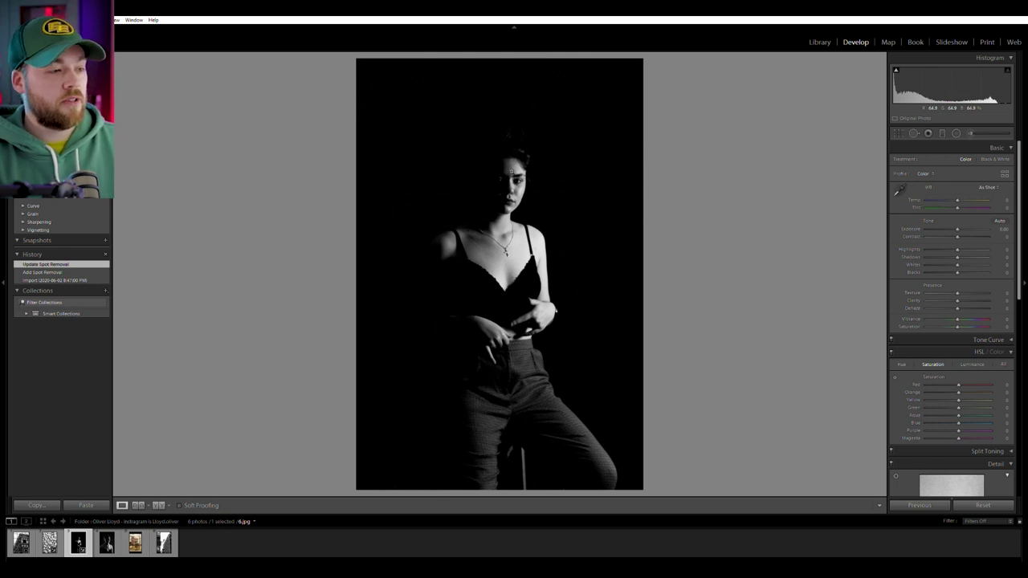
Examine the seated woman's face, neck, necklace and shoulders up close for detail and skin texture.
{"action": "left_click", "coordinate": [511, 170]}
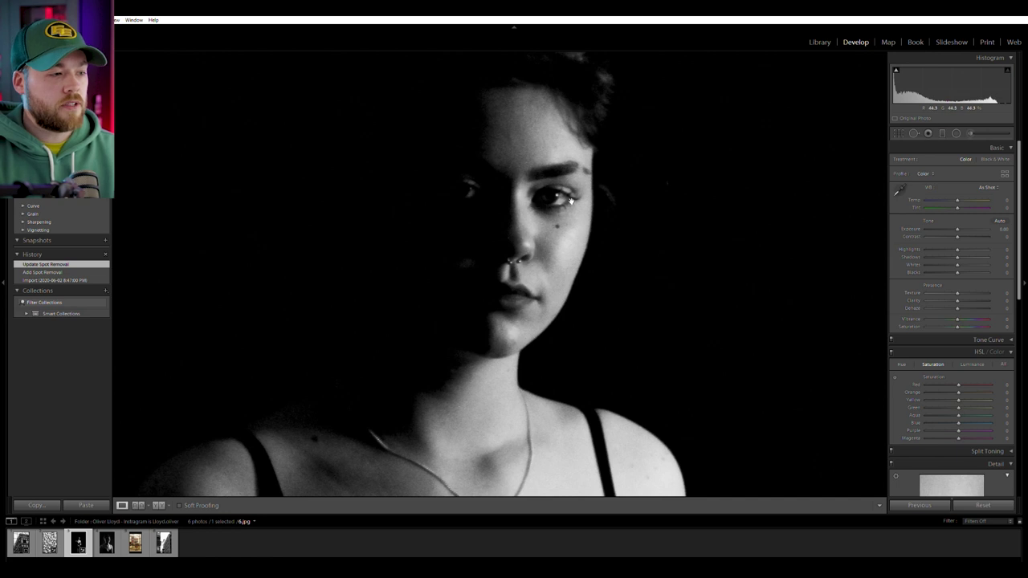
{"action": "left_click", "coordinate": [532, 162]}
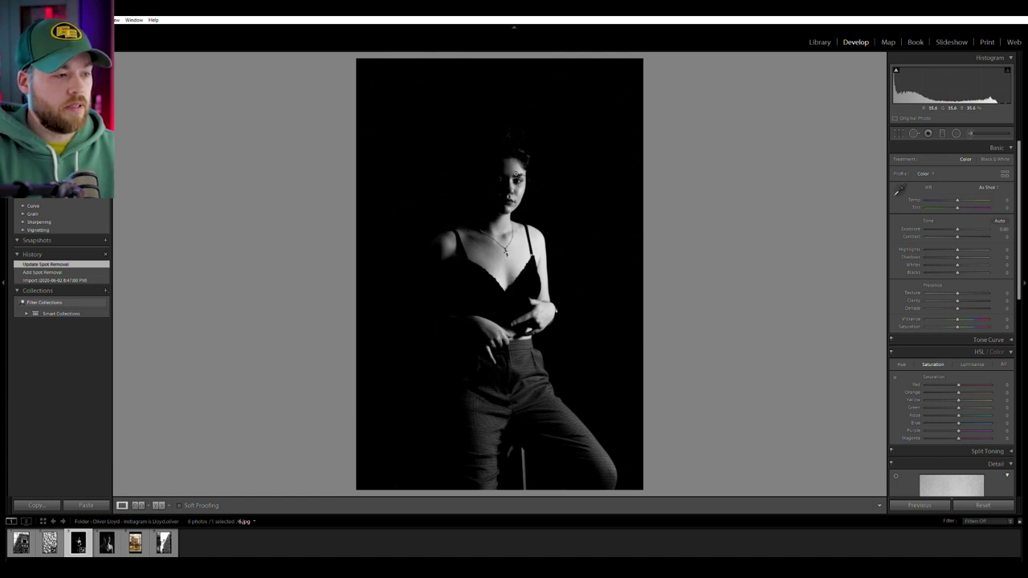
{"action": "left_click", "coordinate": [515, 173]}
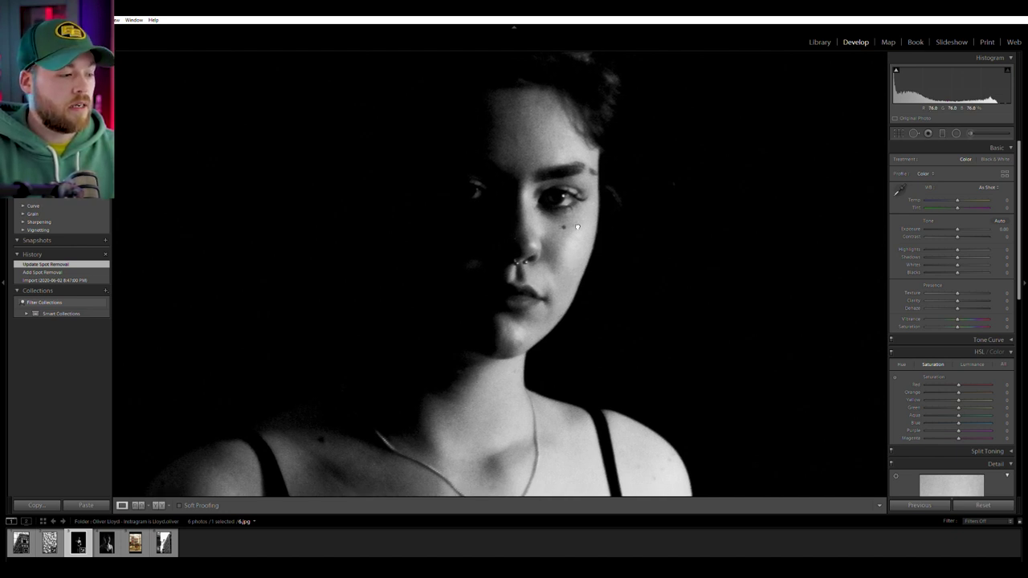
{"action": "scroll", "coordinate": [592, 239], "scroll_direction": "down", "scroll_amount": 5}
{"action": "scroll", "coordinate": [592, 238], "scroll_direction": "down", "scroll_amount": 2}
{"action": "scroll", "coordinate": [598, 247], "scroll_direction": "up", "scroll_amount": 3}
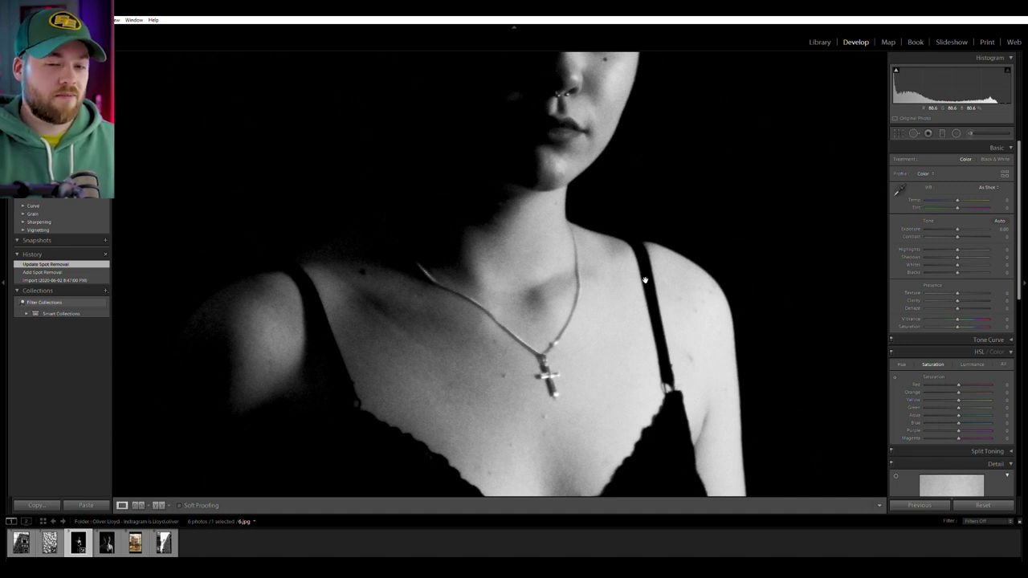
{"action": "left_click_drag", "start_coordinate": [478, 331], "coordinate": [537, 310]}
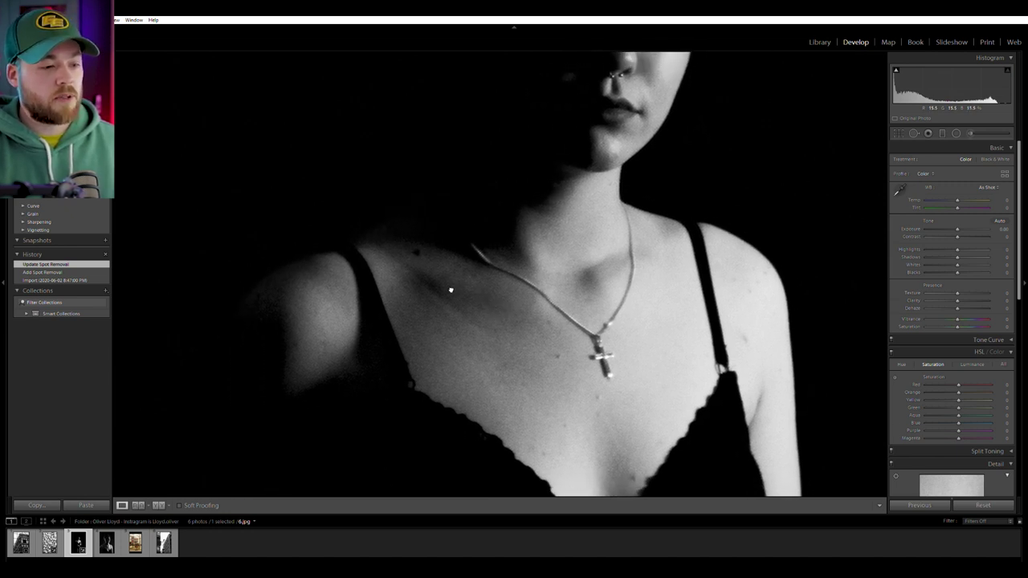
{"action": "left_click_drag", "start_coordinate": [457, 284], "coordinate": [383, 259]}
{"action": "left_click_drag", "start_coordinate": [479, 312], "coordinate": [486, 421]}
{"action": "left_click_drag", "start_coordinate": [558, 302], "coordinate": [553, 350]}
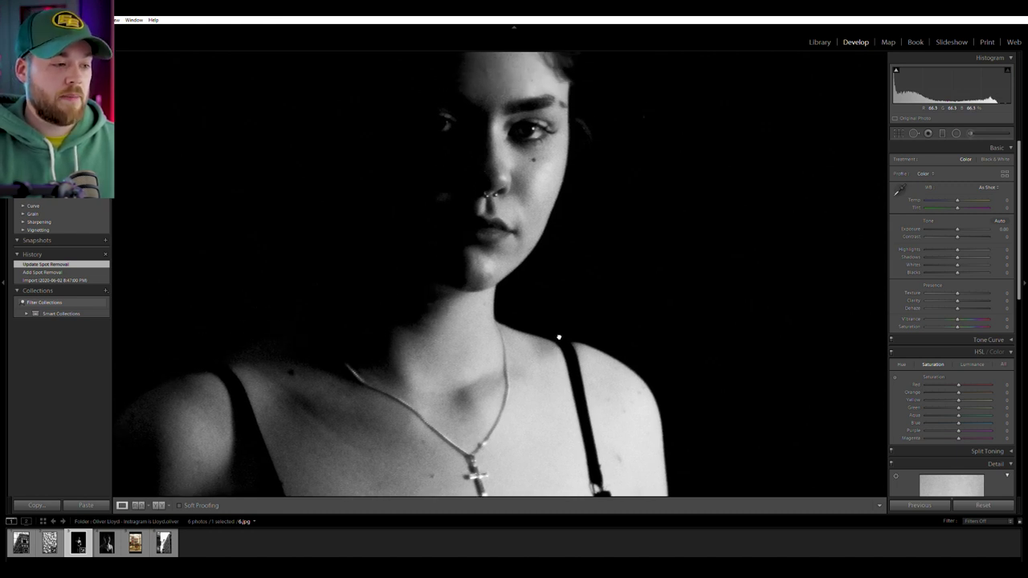
{"action": "left_click", "coordinate": [558, 337]}
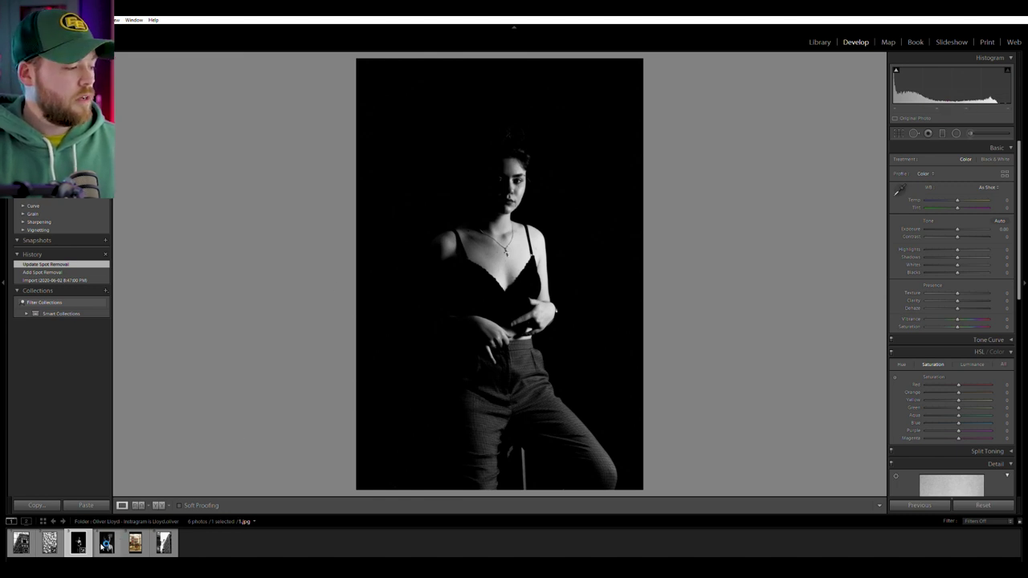
Open the closer dark portrait of the woman and examine her ear, nose and lit cheeks up close.
{"action": "left_click", "coordinate": [107, 544]}
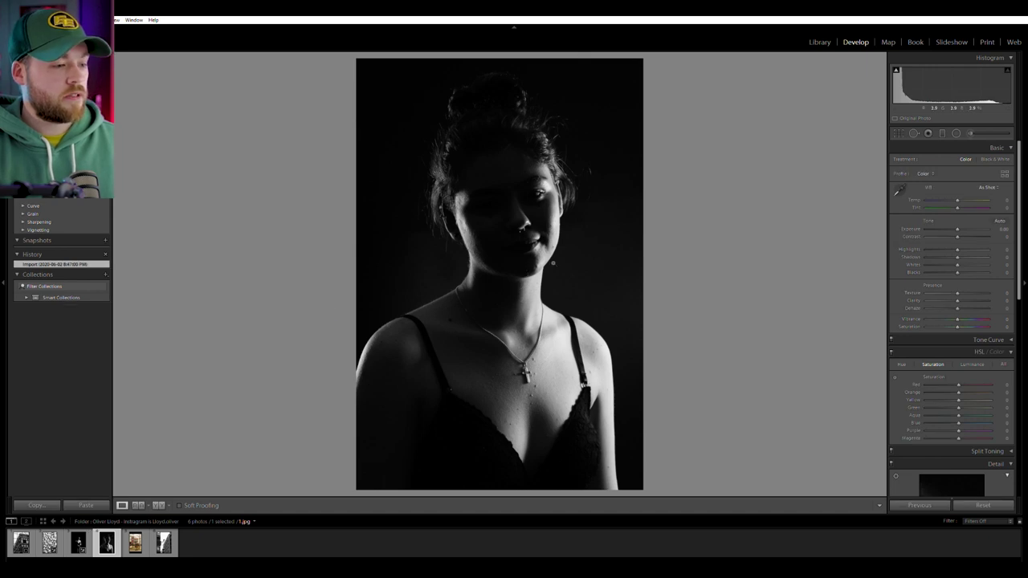
{"action": "left_click", "coordinate": [547, 345]}
{"action": "left_click_drag", "start_coordinate": [553, 401], "coordinate": [530, 241]}
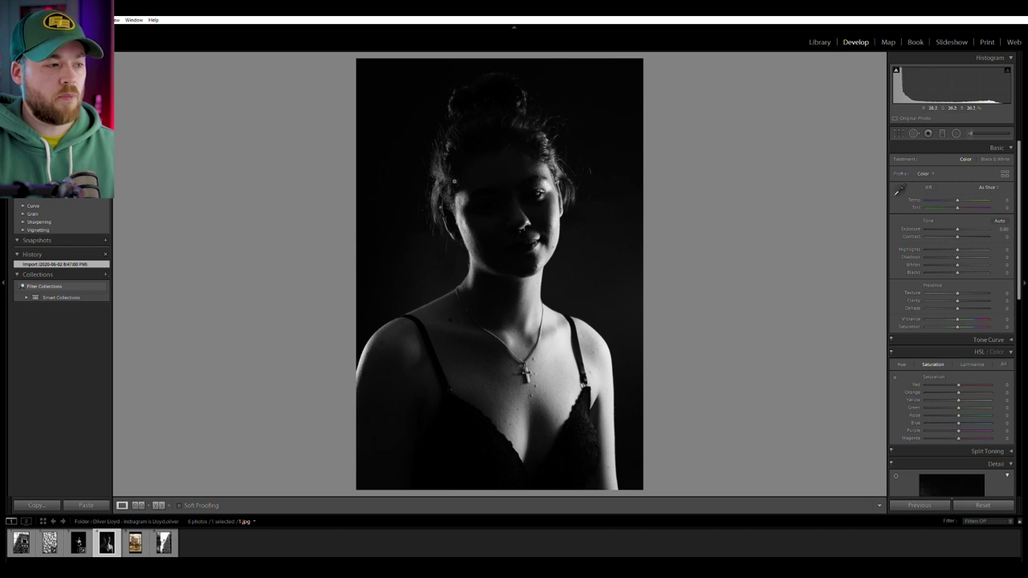
{"action": "left_click", "coordinate": [451, 206]}
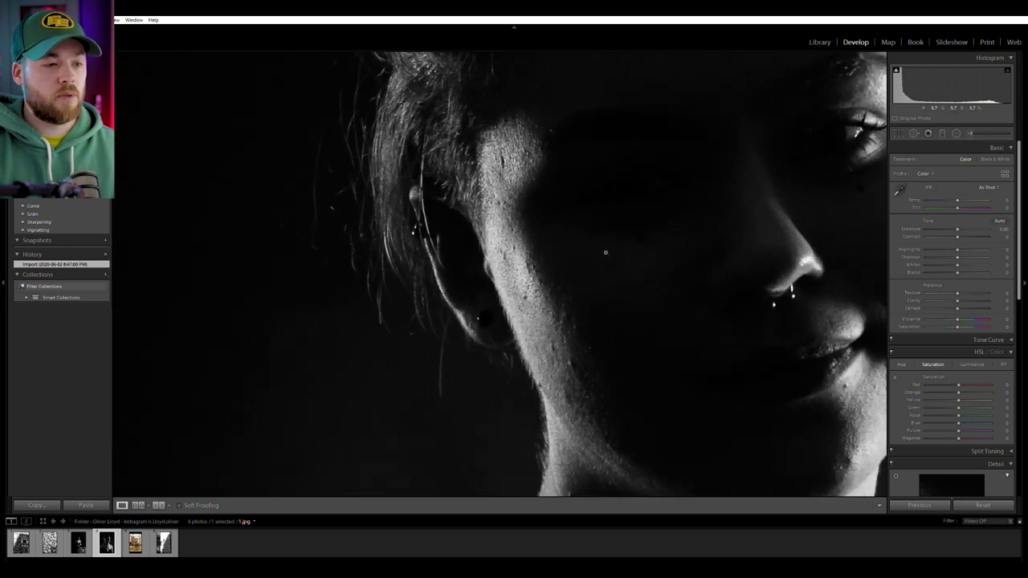
{"action": "left_click", "coordinate": [604, 249]}
{"action": "left_click", "coordinate": [526, 224]}
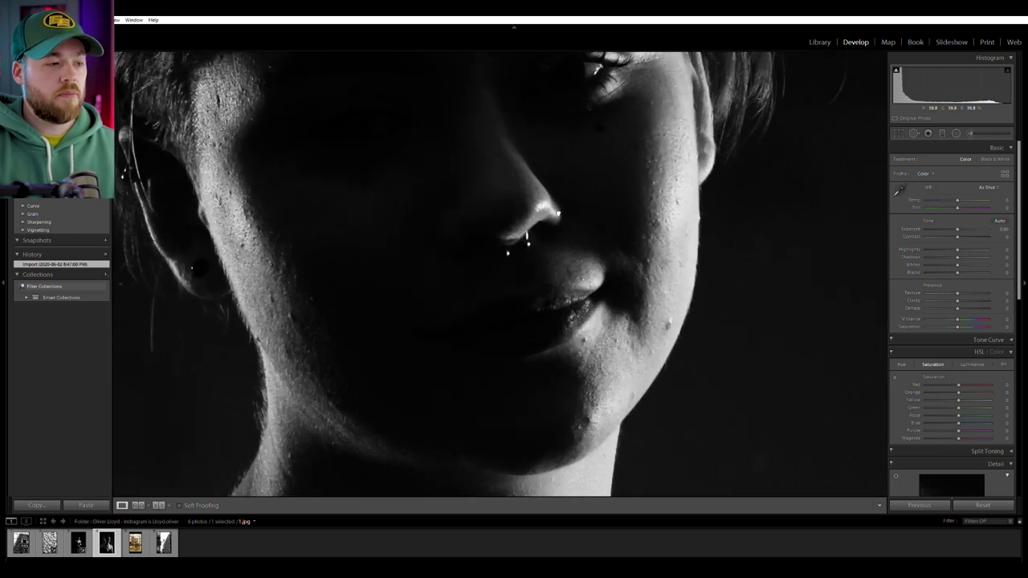
{"action": "left_click_drag", "start_coordinate": [526, 223], "coordinate": [544, 262]}
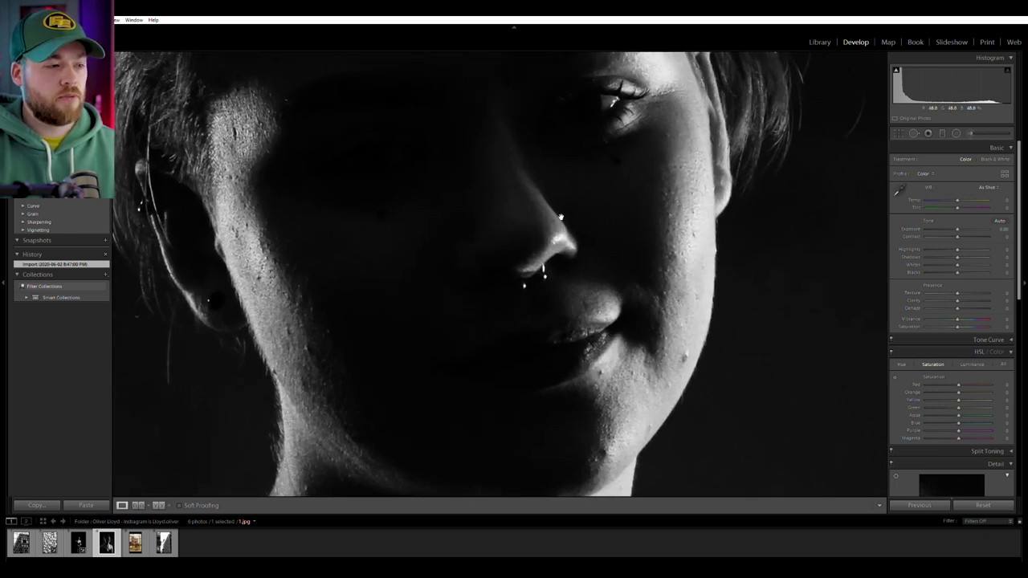
{"action": "left_click", "coordinate": [561, 217]}
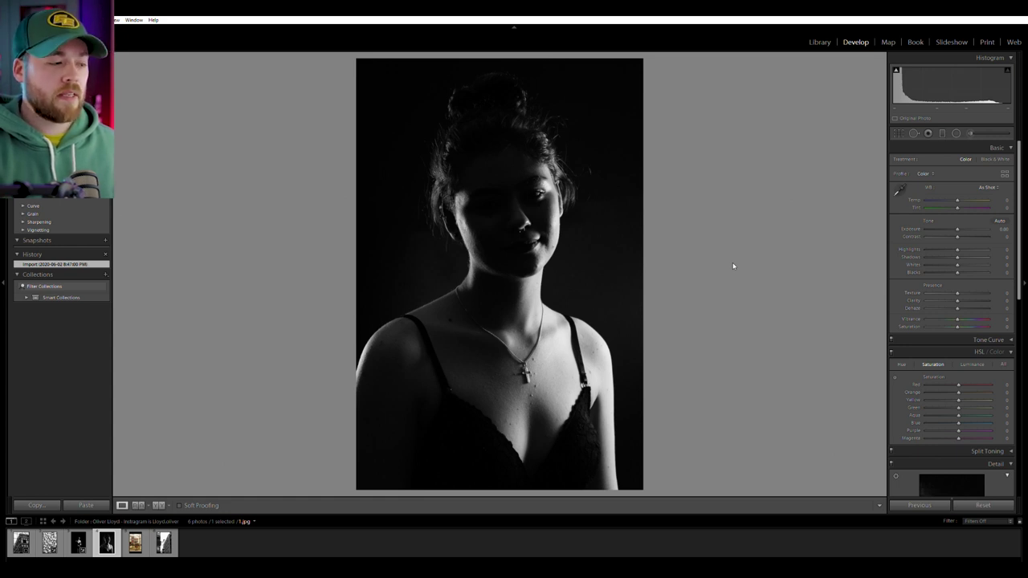
Revisit the seated portrait's face up close, and return to the closer portrait to compare the two.
{"action": "left_click", "coordinate": [78, 544]}
{"action": "left_click", "coordinate": [485, 211]}
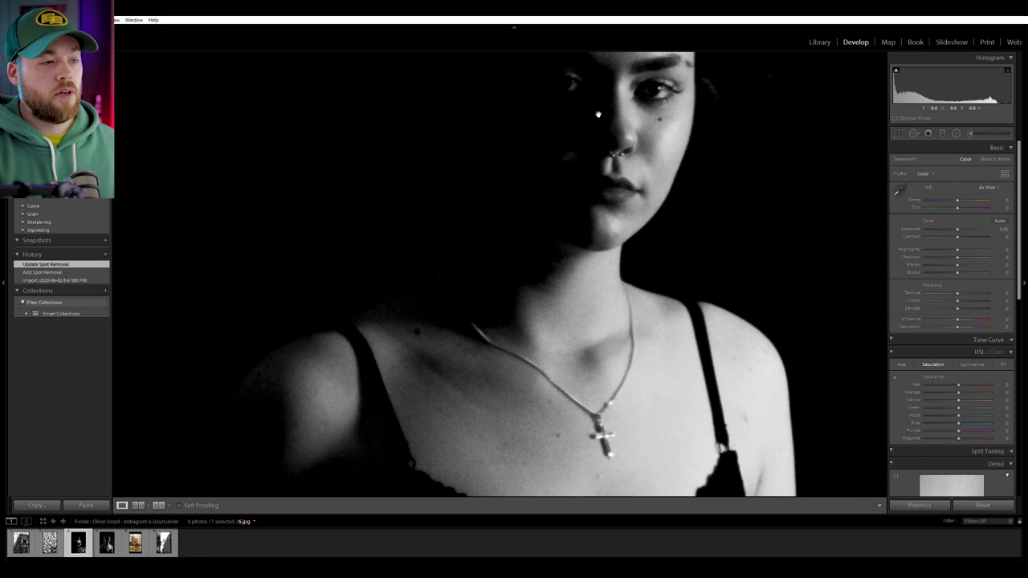
{"action": "left_click_drag", "start_coordinate": [581, 126], "coordinate": [549, 257]}
{"action": "left_click", "coordinate": [541, 257]}
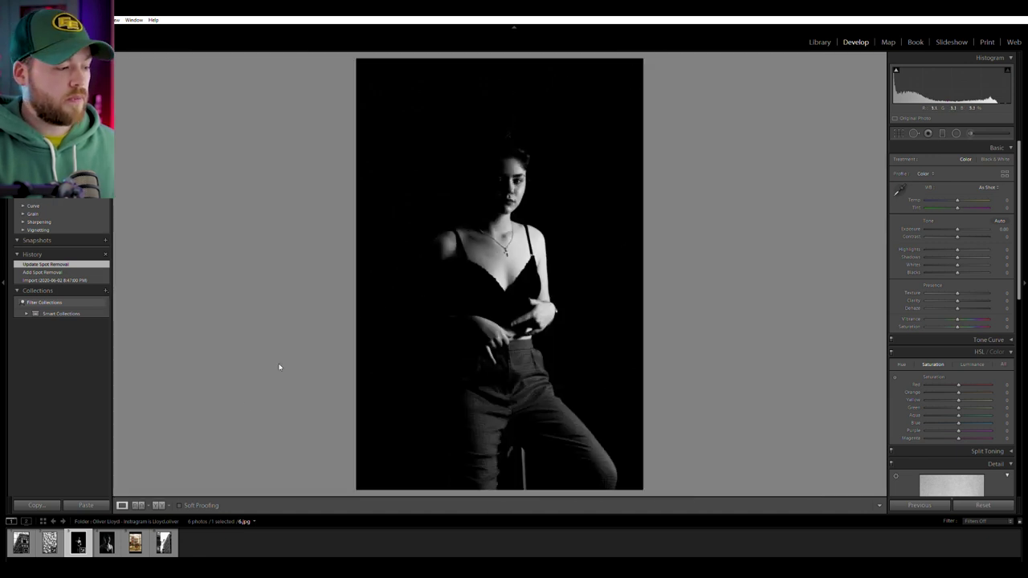
{"action": "left_click", "coordinate": [108, 544]}
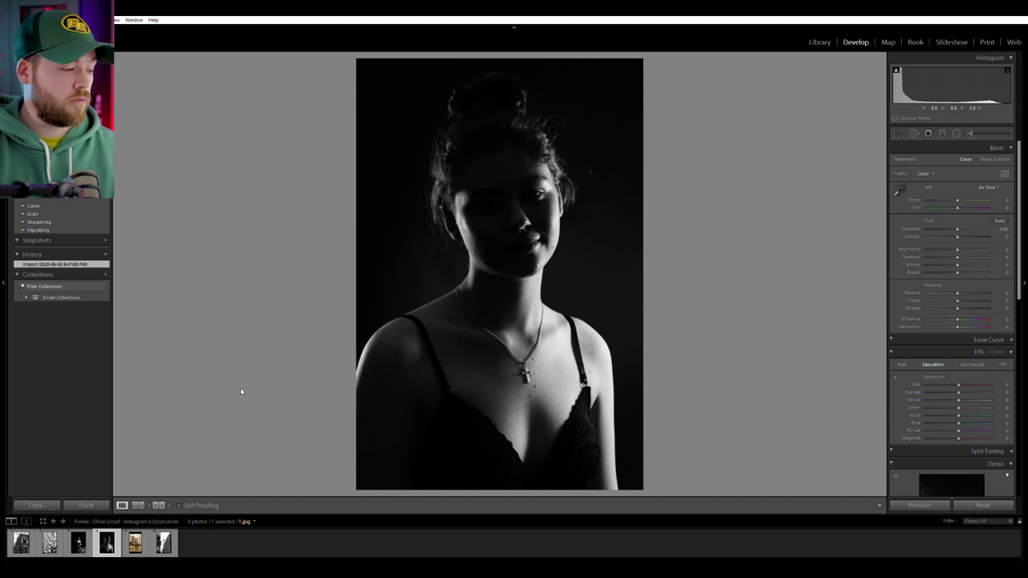
Open the roadside signs photo and heal a spot in the sky beside the tattoo sign with Spot Removal.
{"action": "left_click", "coordinate": [135, 543]}
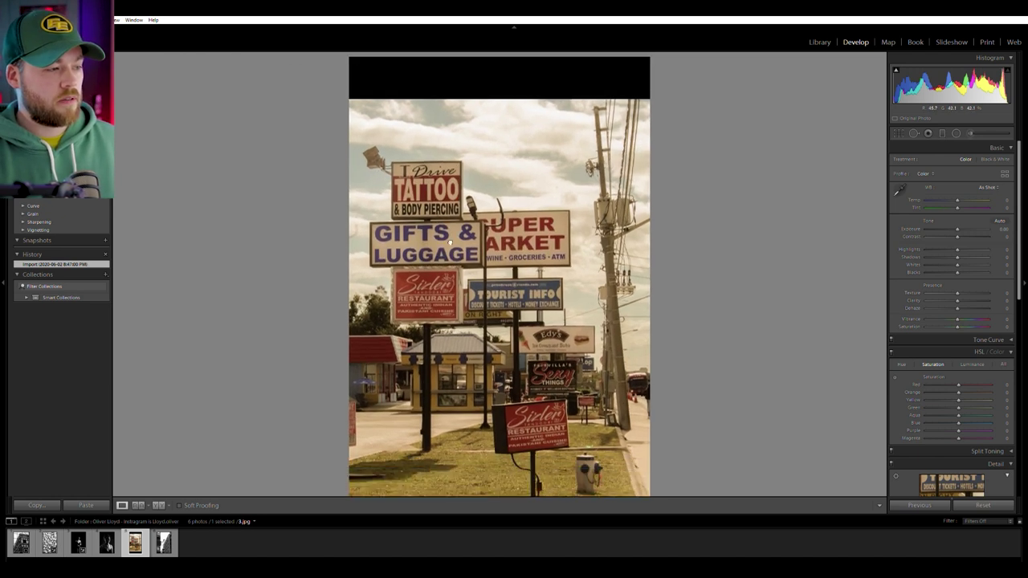
{"action": "left_click", "coordinate": [915, 133]}
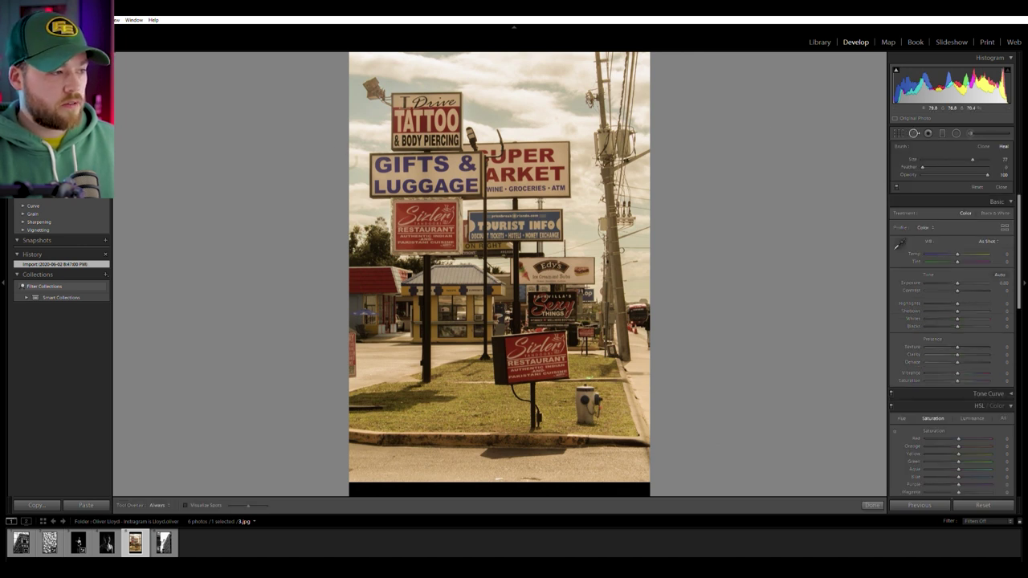
{"action": "left_click", "coordinate": [354, 159]}
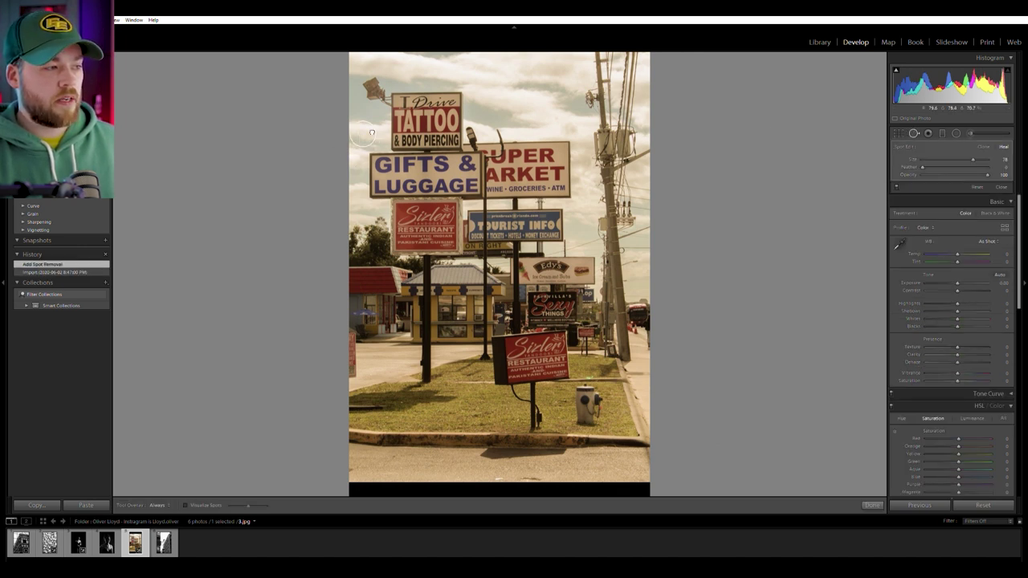
{"action": "left_click_drag", "start_coordinate": [379, 140], "coordinate": [362, 132]}
{"action": "left_click", "coordinate": [913, 131]}
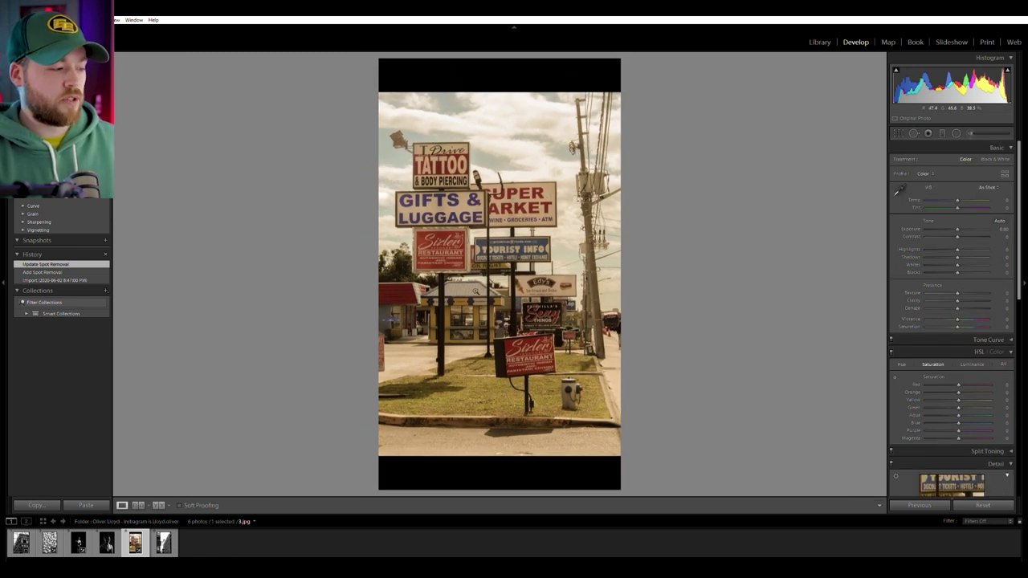
Open the black-and-white security camera photo and crop out the near building, trimming the top, the area below the cable and the far edge.
{"action": "left_click", "coordinate": [163, 543]}
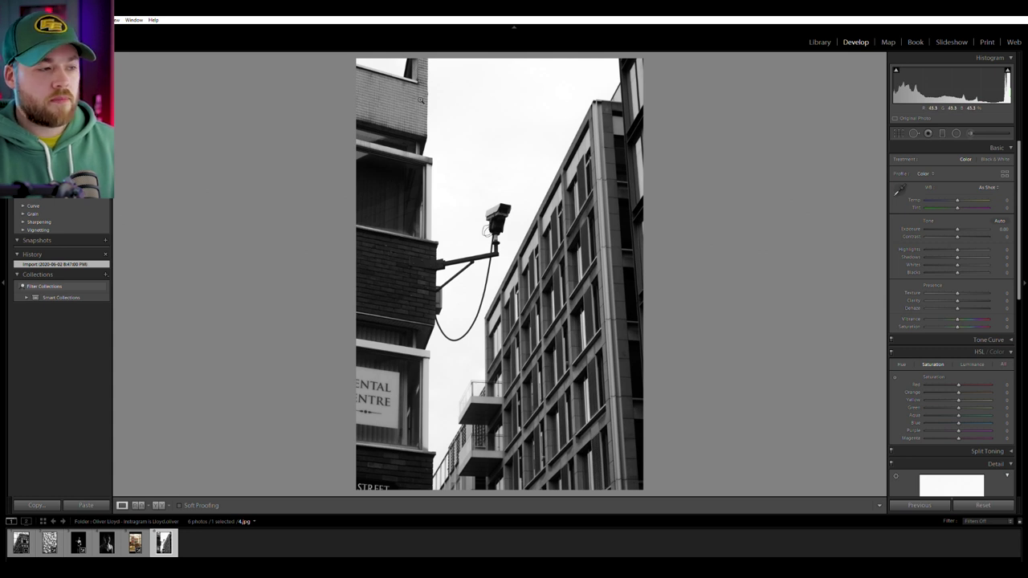
{"action": "left_click", "coordinate": [898, 133]}
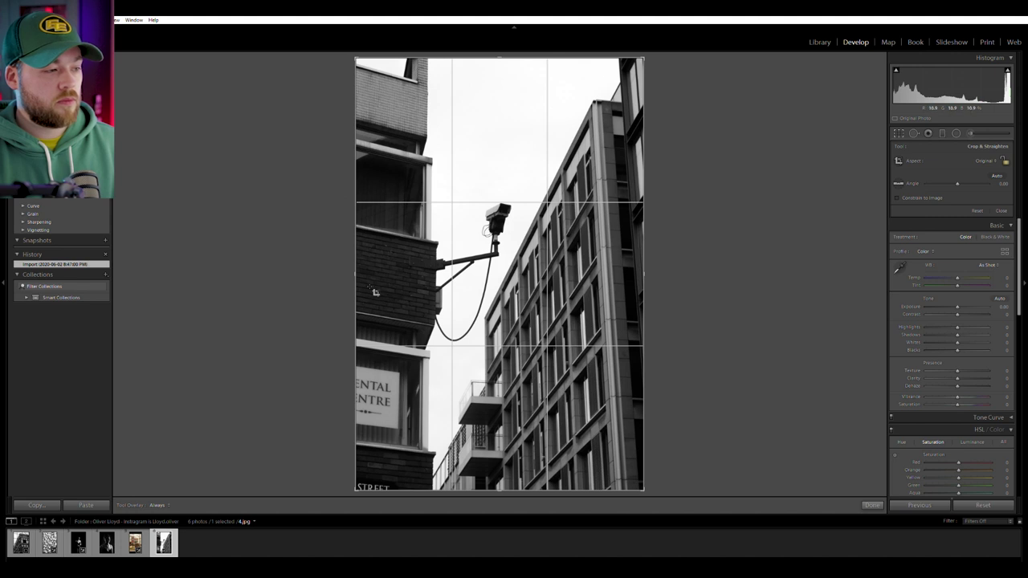
{"action": "left_click_drag", "start_coordinate": [362, 285], "coordinate": [404, 291]}
{"action": "left_click_drag", "start_coordinate": [501, 60], "coordinate": [495, 73]}
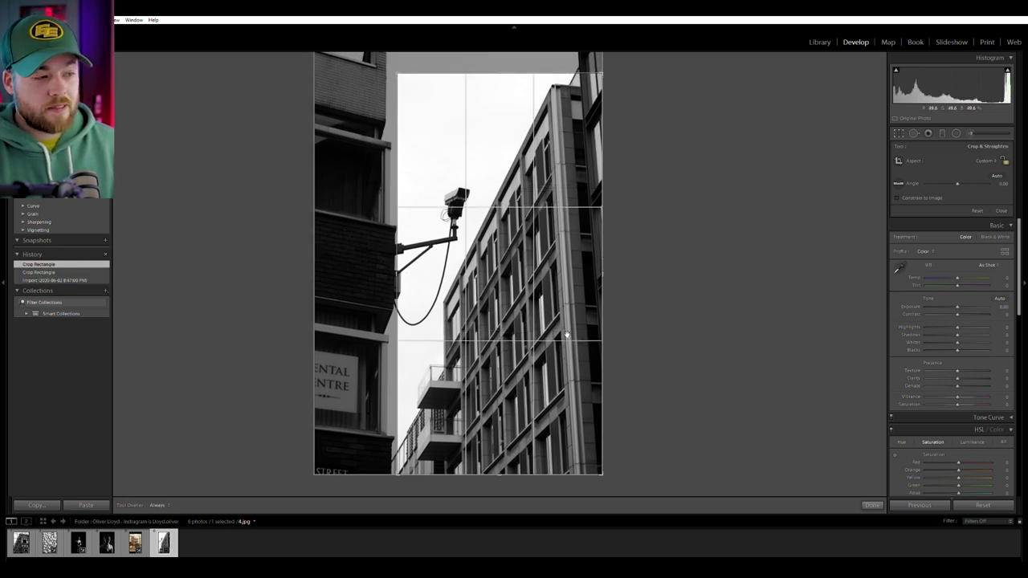
{"action": "left_click_drag", "start_coordinate": [511, 472], "coordinate": [533, 465]}
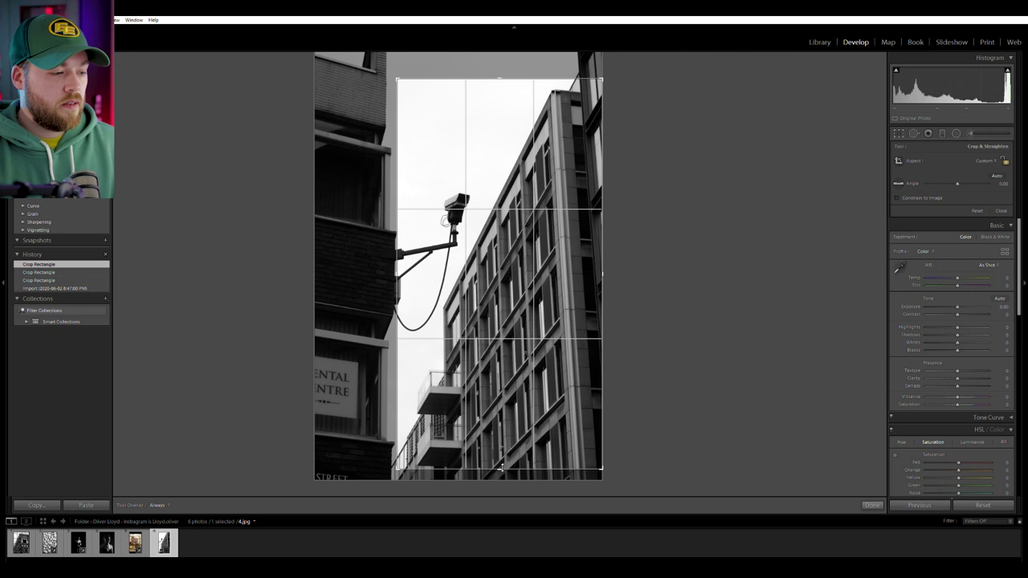
{"action": "left_click_drag", "start_coordinate": [504, 467], "coordinate": [547, 414]}
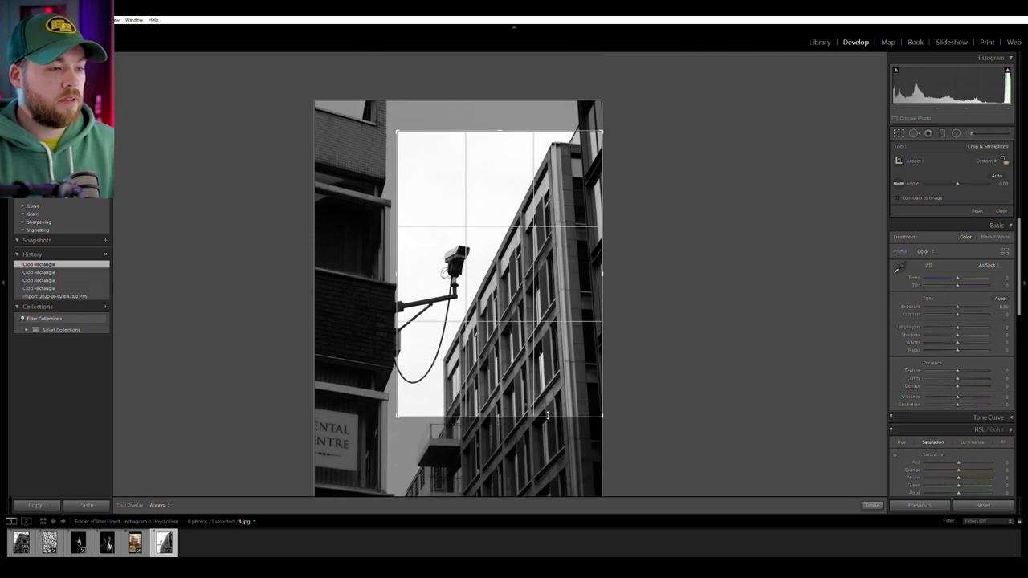
{"action": "left_click_drag", "start_coordinate": [602, 264], "coordinate": [585, 265]}
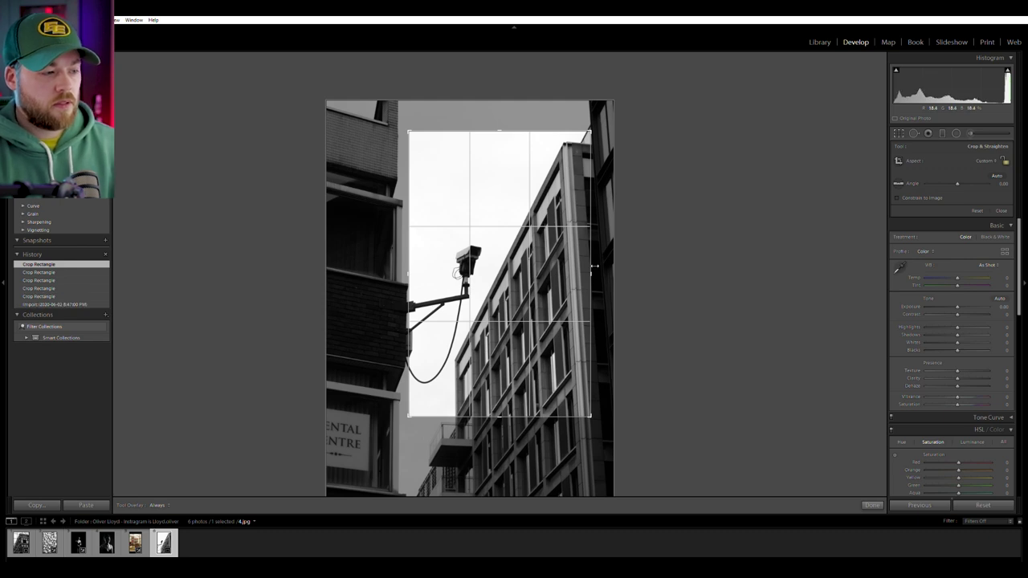
{"action": "key", "text": "Return"}
Recrop the security camera photo, extending the lower edge to include the balconies and trimming the sky just above the camera.
{"action": "key", "text": "r"}
{"action": "left_click_drag", "start_coordinate": [505, 414], "coordinate": [500, 474]}
{"action": "left_click_drag", "start_coordinate": [486, 87], "coordinate": [482, 118]}
{"action": "key", "text": "Return"}
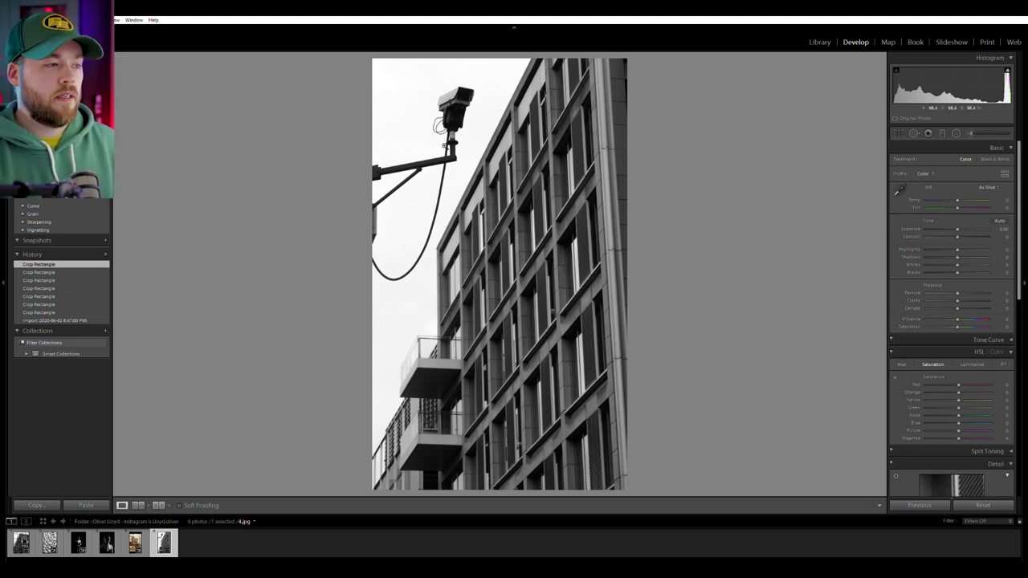
{"action": "left_click_drag", "start_coordinate": [446, 161], "coordinate": [695, 258]}
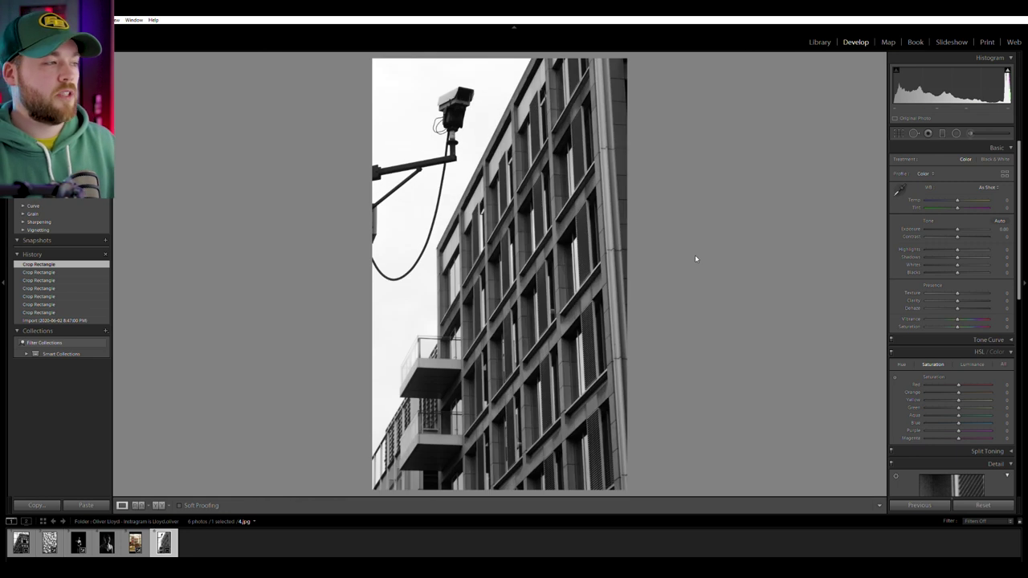